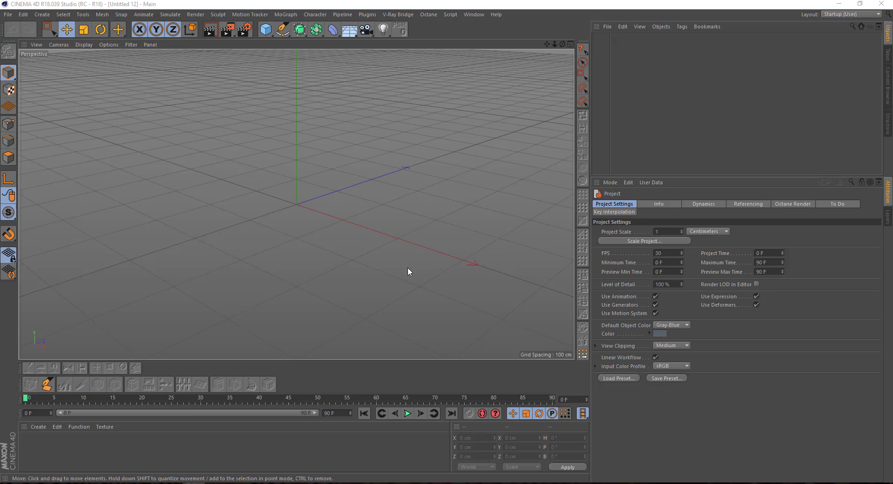
Step: Add a cube, raise it, and scale it into a thin slab about 77.6 cm tall
click(266, 29)
drag(309, 176, 309, 102)
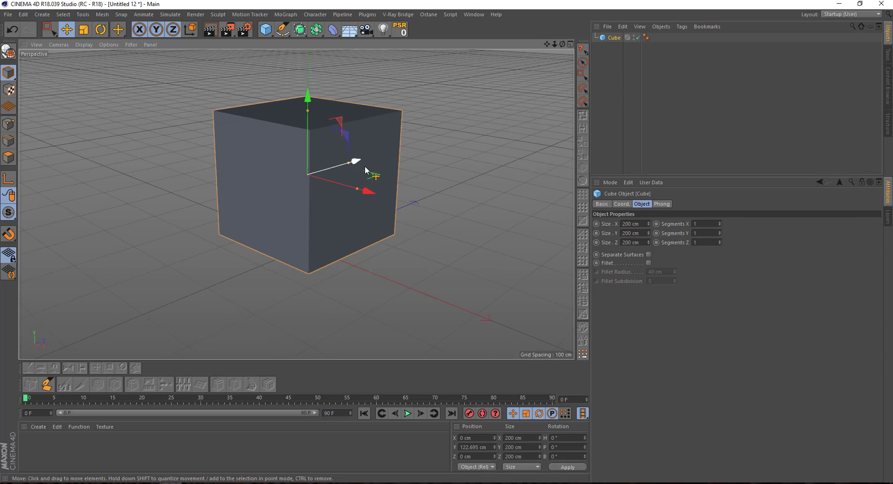
drag(345, 168, 314, 172)
mouse_move(307, 110)
mouse_down()
mouse_move(310, 161)
mouse_move(302, 160)
mouse_move(295, 202)
mouse_move(371, 231)
mouse_move(309, 168)
mouse_up()
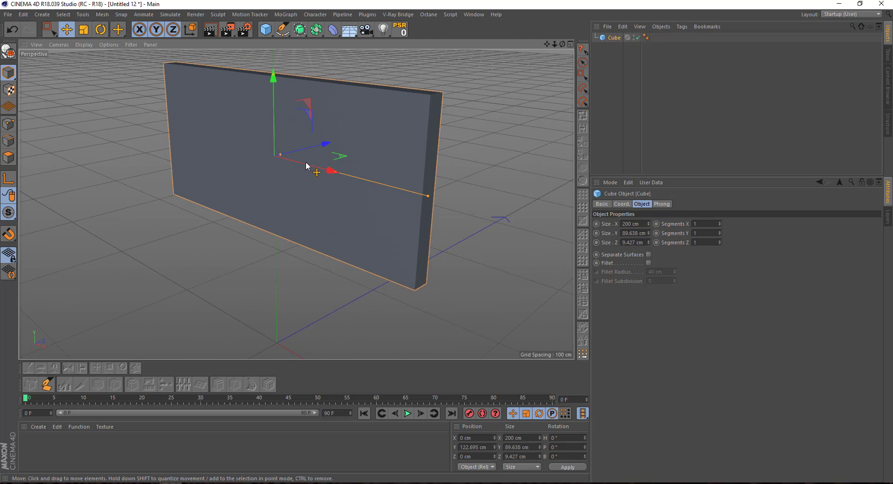
drag(273, 81, 273, 93)
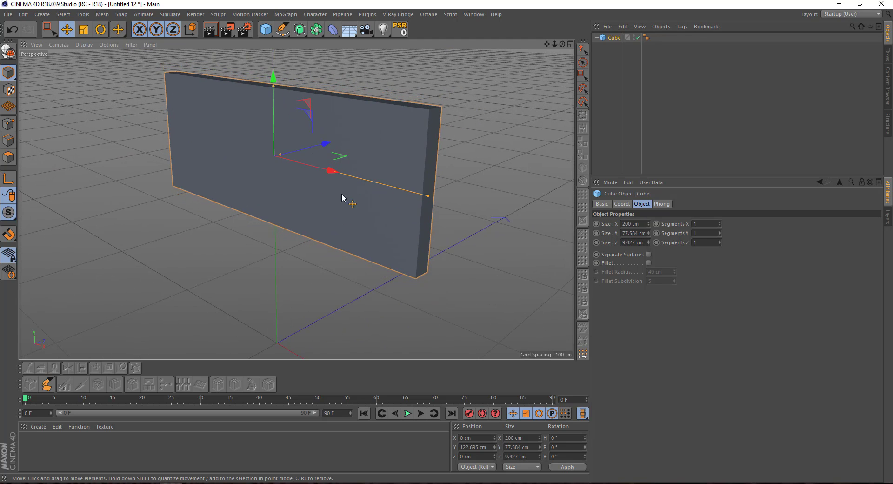
alt+drag(343, 195, 313, 201)
Step: Subdivide the slab 14 × 7 × 2 and display it with Gouraud Shading (Lines)
double_click(706, 233)
text(3)
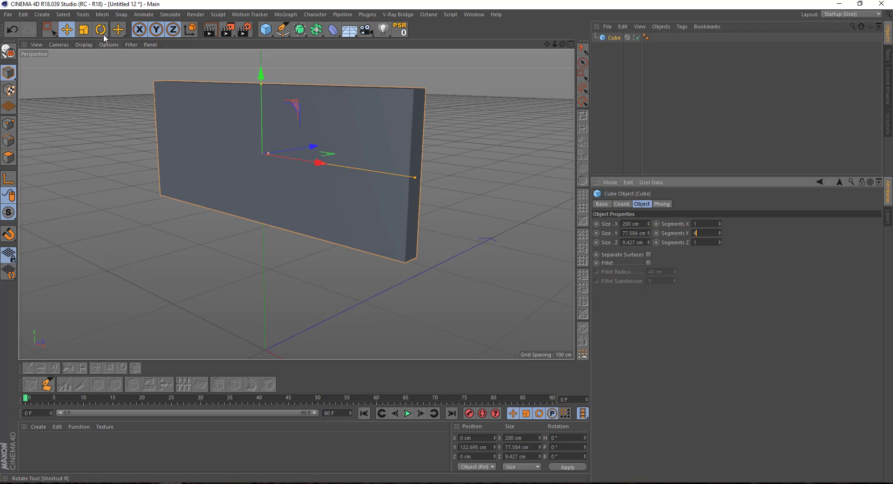
click(84, 45)
click(107, 69)
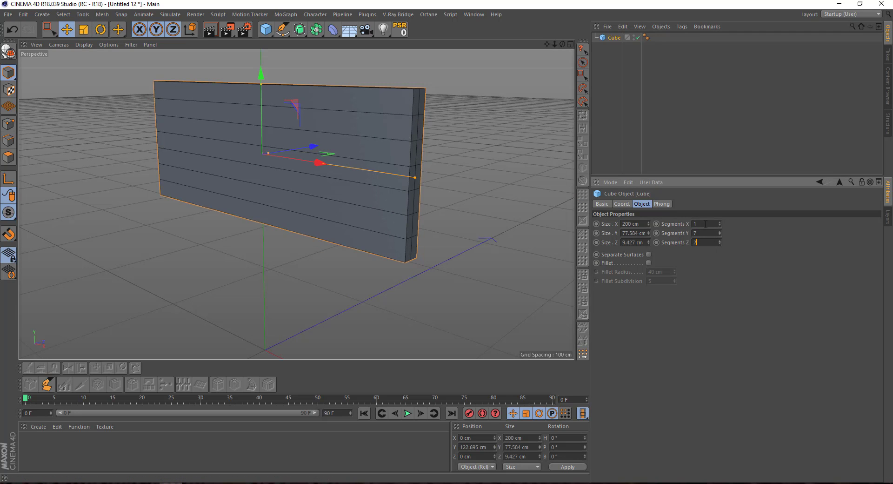
scroll(706, 224, up, 6)
scroll(706, 224, up, 4)
scroll(706, 224, up, 3)
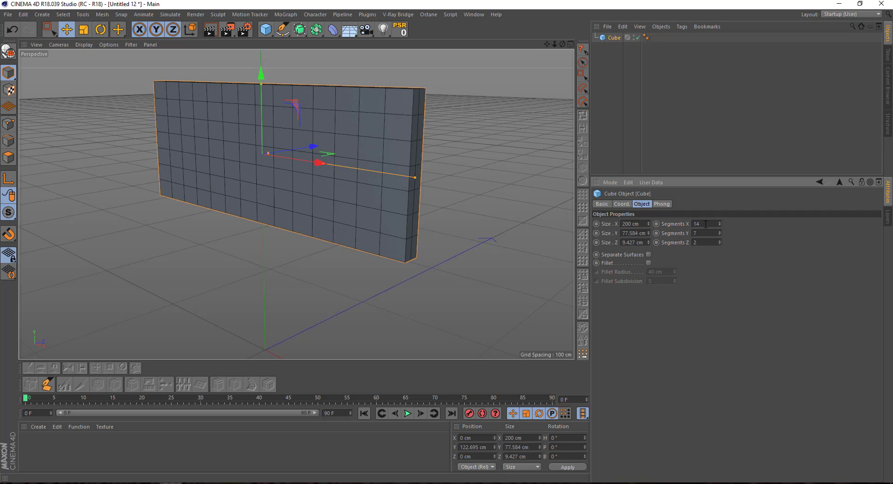
mouse_move(300, 214)
alt+mouse_down()
mouse_move(350, 204)
mouse_move(327, 194)
alt+mouse_up()
Step: Make the cube editable and select its bottom strip of polygons
key(c)
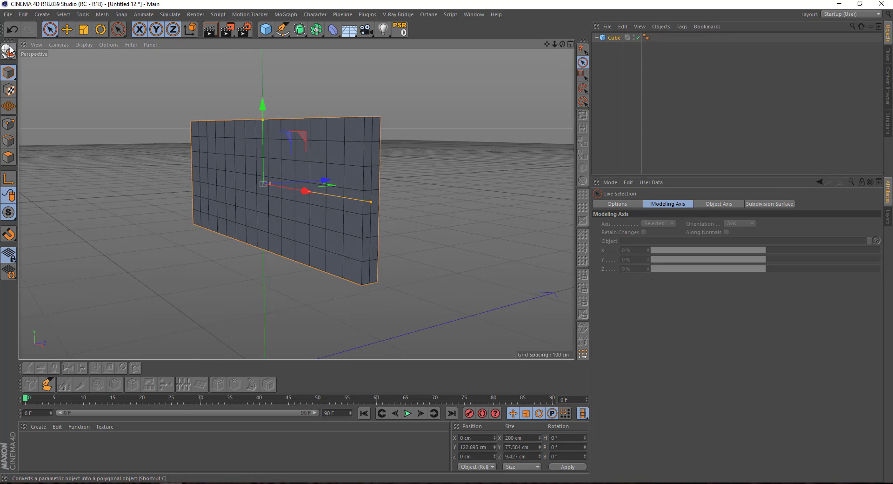
click(8, 158)
mouse_move(22, 161)
alt+mouse_down()
mouse_move(289, 223)
mouse_move(335, 206)
alt+mouse_up()
click(341, 222)
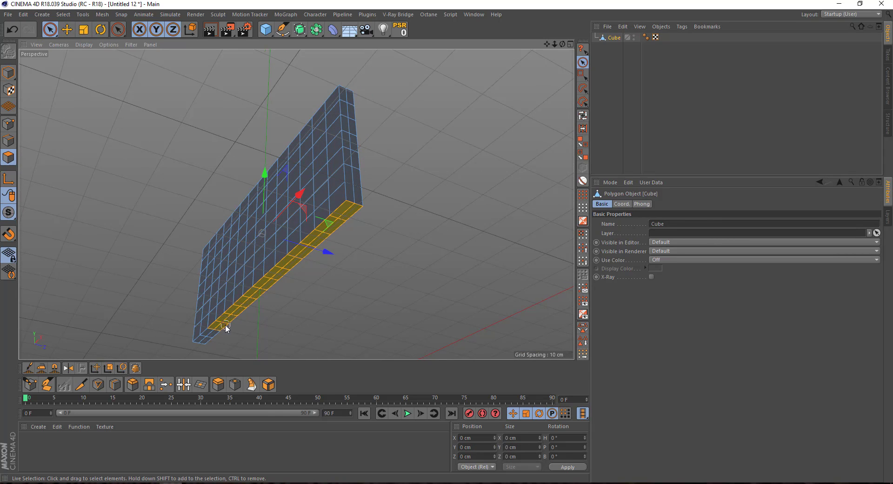
shift+click(206, 339)
alt+drag(207, 338, 258, 261)
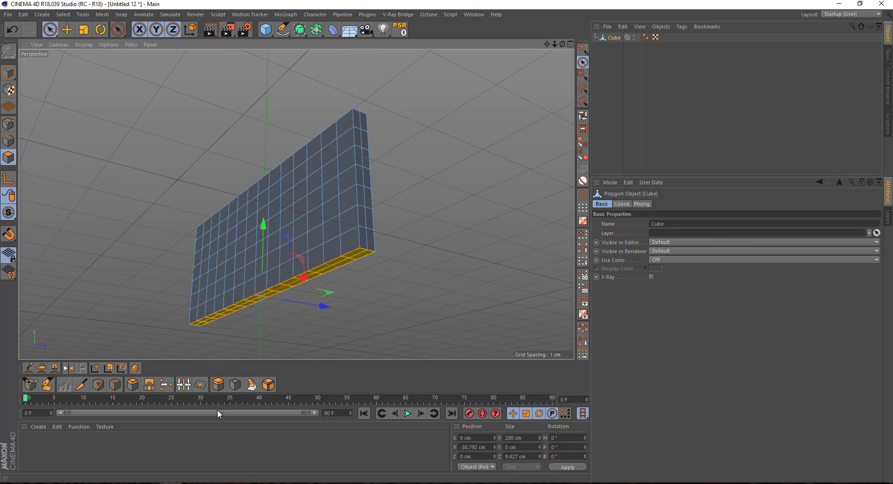
Step: Inset the bottom strip by about 1.85 cm and extrude it outward
click(216, 385)
key(s)
key(i)
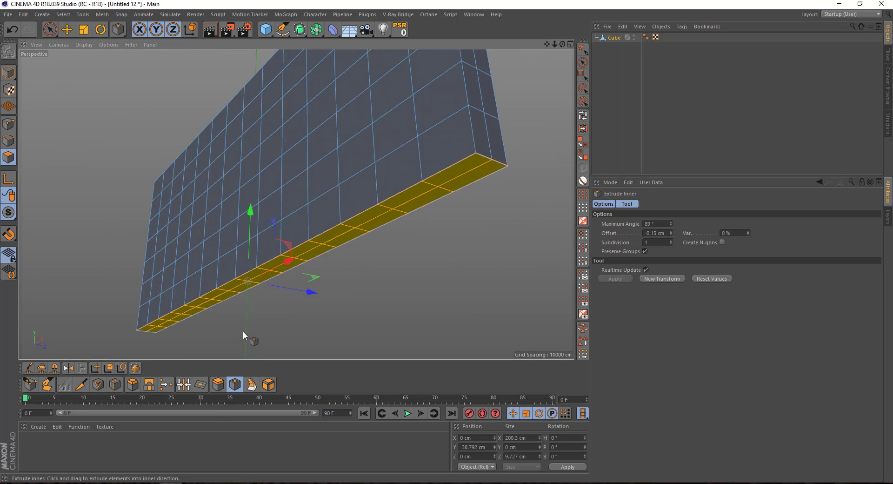
drag(286, 316, 321, 297)
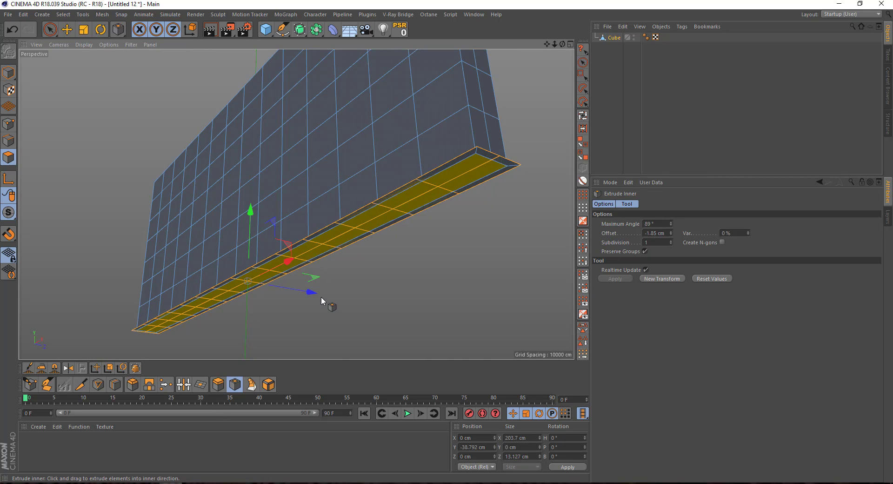
key(d)
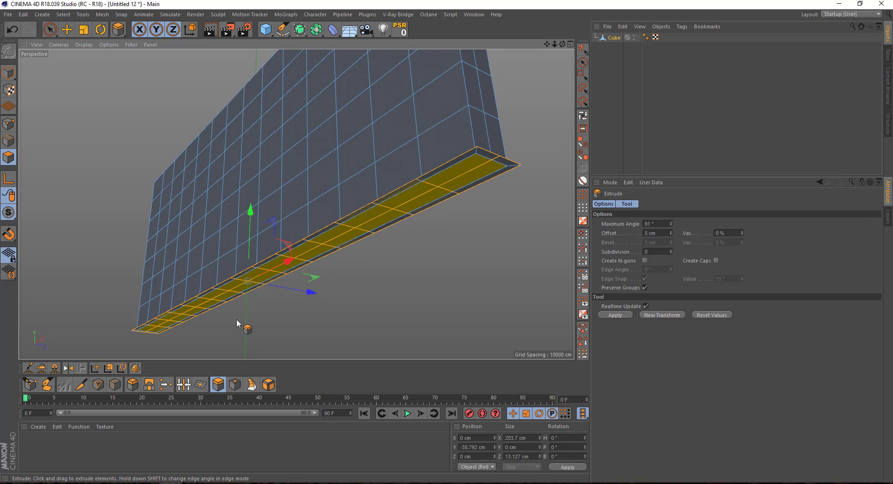
drag(238, 321, 290, 299)
key(i)
key(F5)
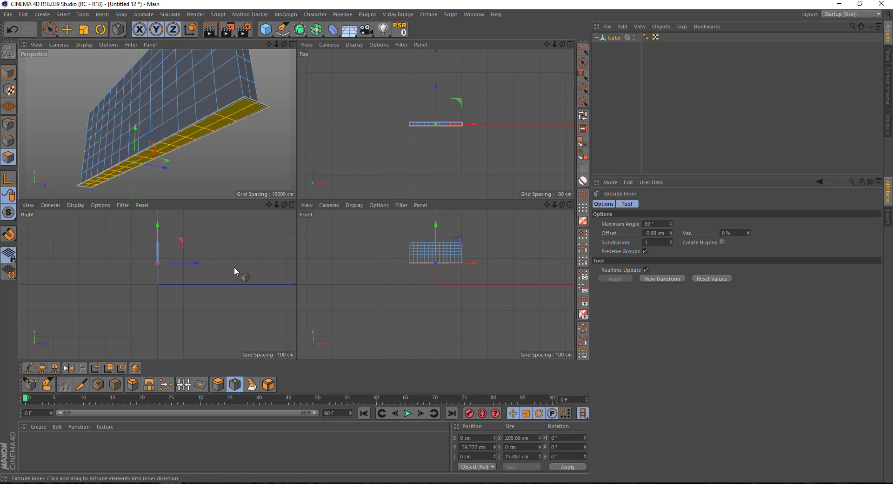
Step: In the side view, extrude the bottom strip about 0.95, 0.94 and 1.09 cm, with insets between
middle_click(234, 266)
scroll(277, 182, up, 5)
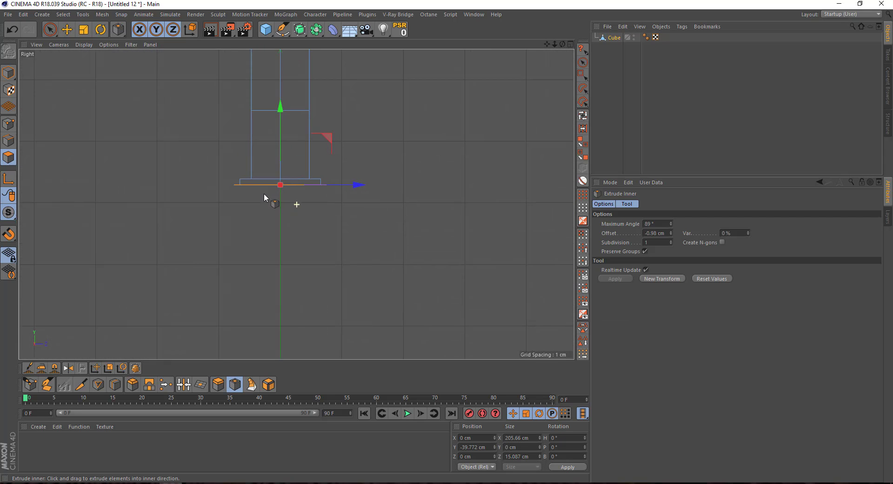
click(218, 384)
scroll(273, 189, up, 3)
mouse_move(273, 189)
mouse_down()
mouse_move(271, 211)
mouse_move(292, 203)
mouse_up()
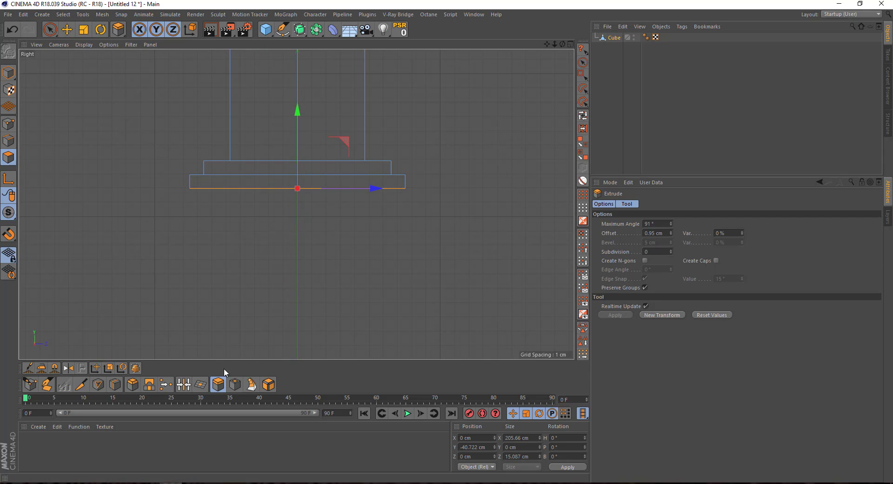
click(235, 384)
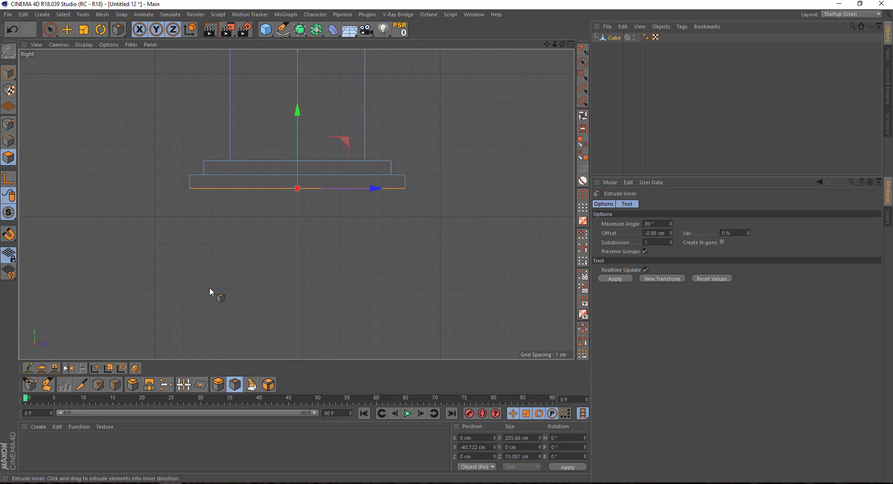
click(218, 384)
mouse_move(232, 303)
mouse_down()
mouse_move(256, 270)
mouse_move(236, 278)
mouse_move(270, 275)
mouse_up()
click(235, 384)
click(219, 383)
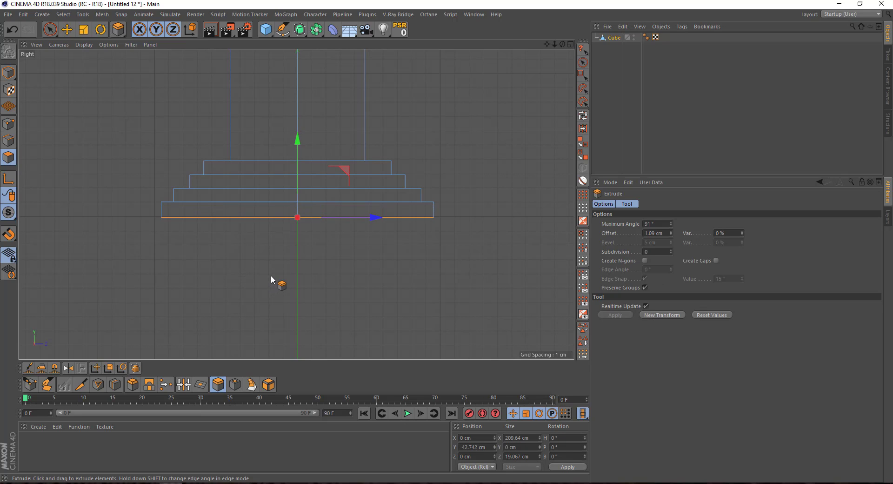
Step: Inset the strip about 0.87 cm and extrude it down again for another ledge tier
click(235, 384)
drag(240, 300, 247, 291)
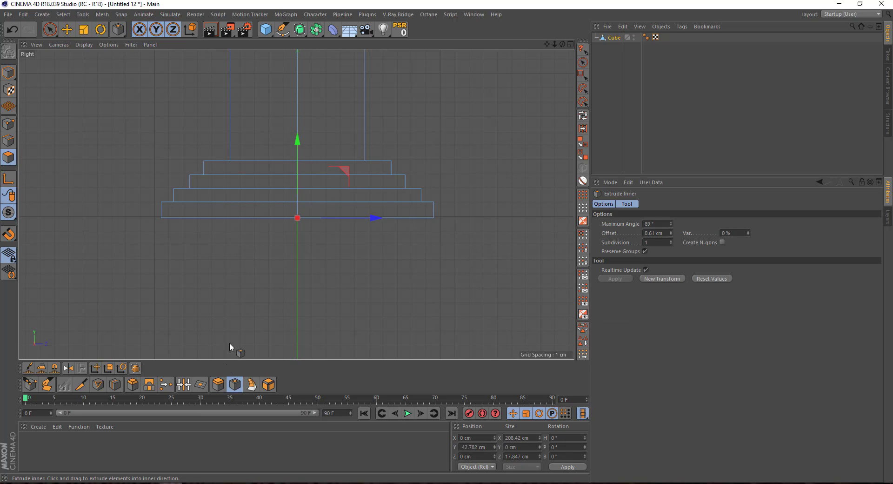
click(218, 384)
drag(241, 321, 272, 300)
key(i)
click(217, 384)
key(space)
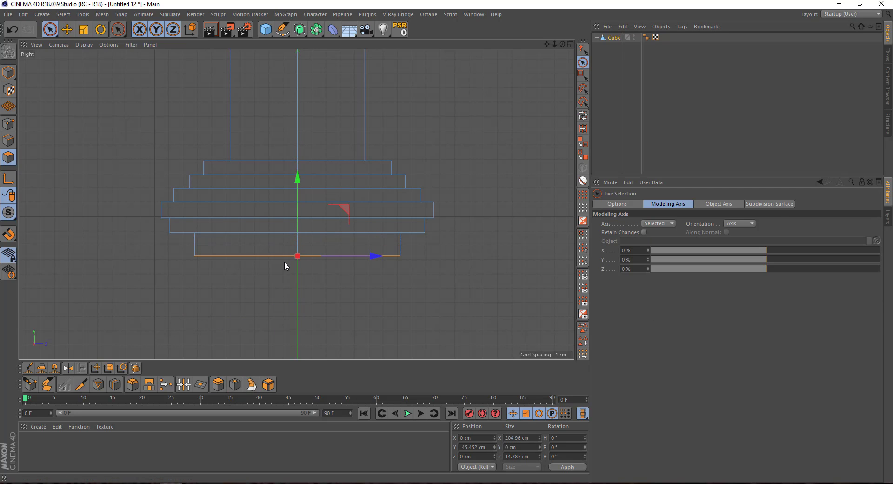
scroll(284, 261, down, 2)
middle_click(258, 223)
middle_click(202, 171)
Step: Lower the bottom faces about 9 cm, then inset 2.36 cm, extrude down and inset 2.29 cm
mouse_move(202, 172)
alt+mouse_down()
mouse_move(233, 247)
mouse_move(230, 275)
alt+mouse_up()
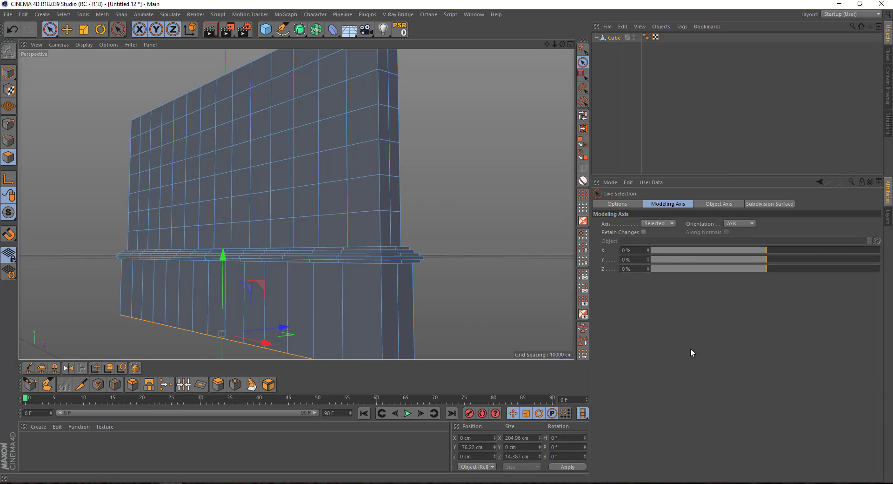
mouse_move(224, 214)
alt+mouse_down()
mouse_move(259, 199)
mouse_move(258, 245)
alt+mouse_up()
mouse_move(283, 285)
alt+mouse_down()
mouse_move(339, 298)
mouse_move(299, 261)
alt+mouse_up()
click(235, 384)
drag(235, 319, 282, 343)
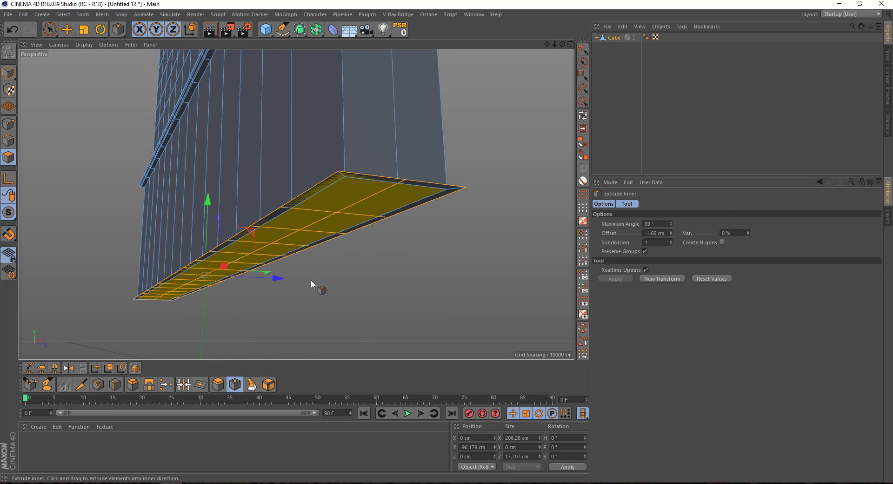
drag(218, 320, 326, 304)
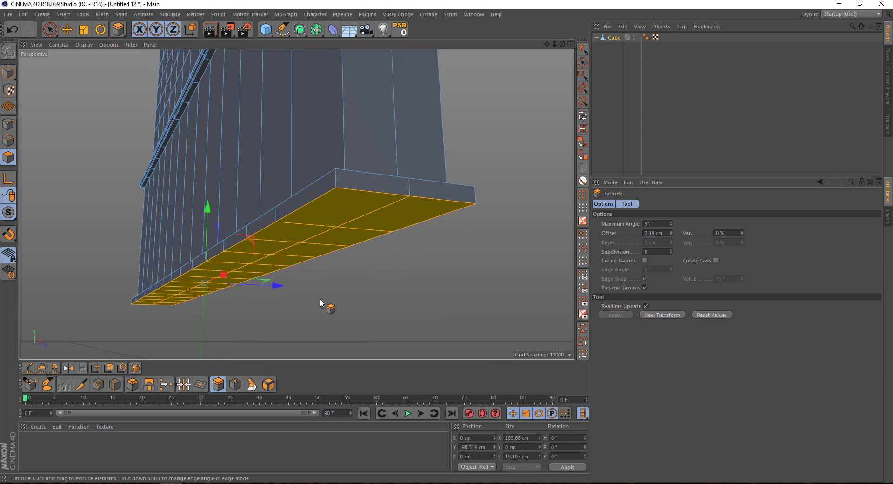
drag(223, 318, 328, 297)
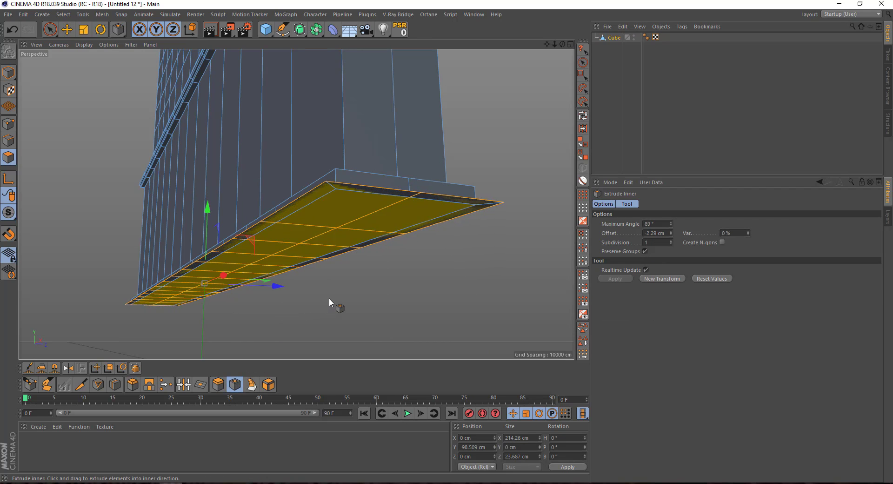
Step: Extrude the plinth down about 2.13 cm and inset it 1.74 cm to finish the stepped base
middle_click(328, 298)
scroll(158, 303, up, 3)
scroll(178, 293, up, 3)
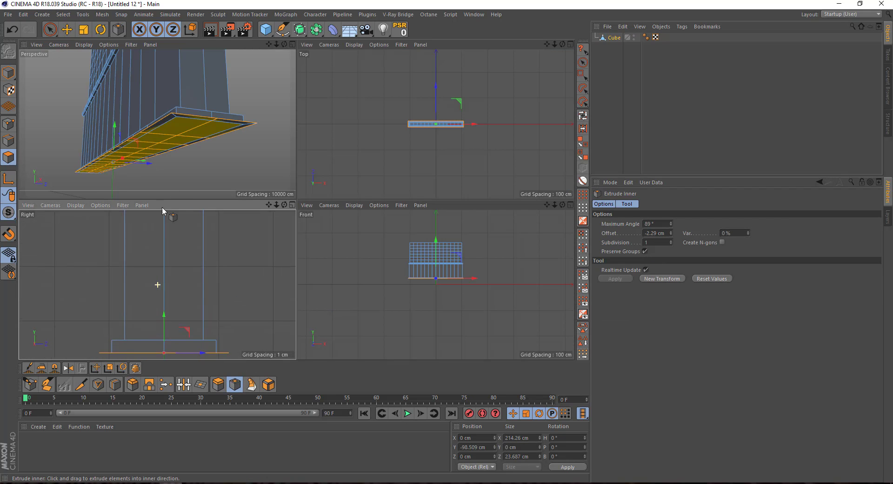
key(d)
mouse_move(185, 342)
mouse_down()
mouse_move(254, 318)
mouse_move(281, 319)
mouse_up()
key(i)
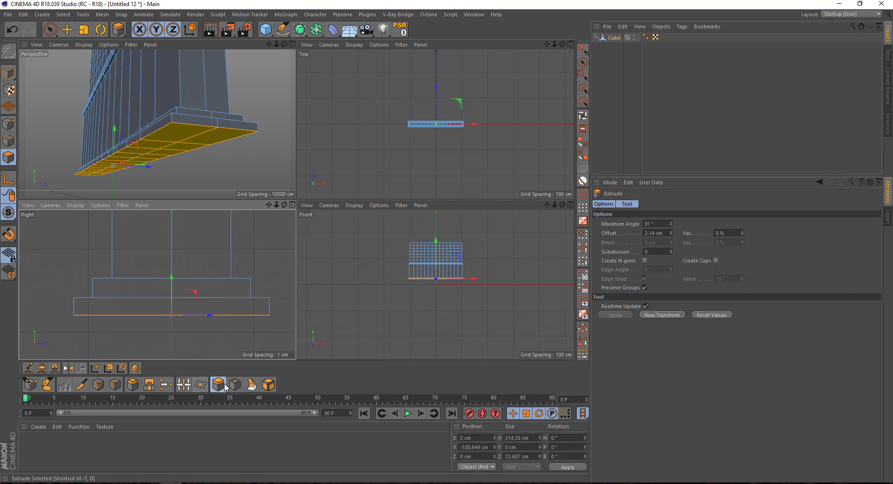
mouse_move(219, 335)
mouse_down()
mouse_move(282, 324)
mouse_move(262, 322)
mouse_move(409, 315)
mouse_move(495, 299)
mouse_up()
key(d)
middle_click(168, 140)
mouse_move(167, 140)
alt+mouse_down()
mouse_move(288, 227)
mouse_move(233, 201)
mouse_move(301, 244)
alt+mouse_up()
key(9)
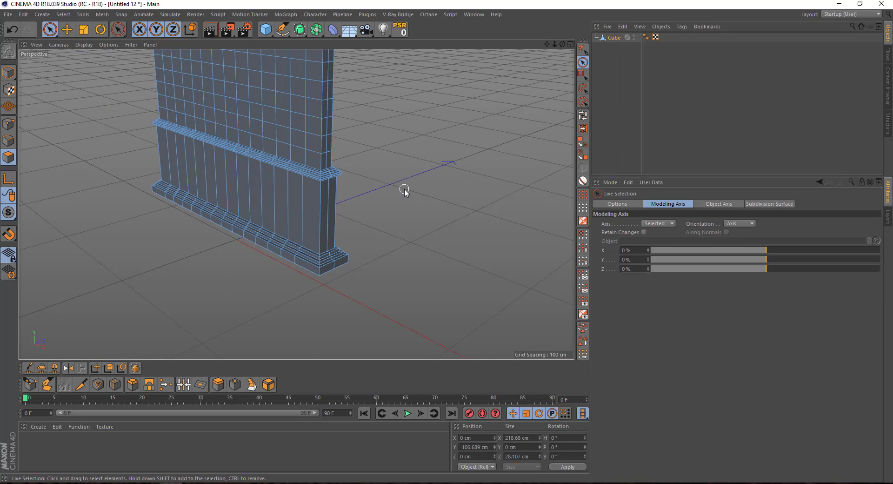
mouse_move(405, 191)
alt+mouse_down()
mouse_move(325, 185)
mouse_move(344, 191)
mouse_move(319, 192)
mouse_move(243, 170)
alt+mouse_up()
Step: Add a Bend deformer and scale it down to 42.25 cm
key(d)
click(9, 73)
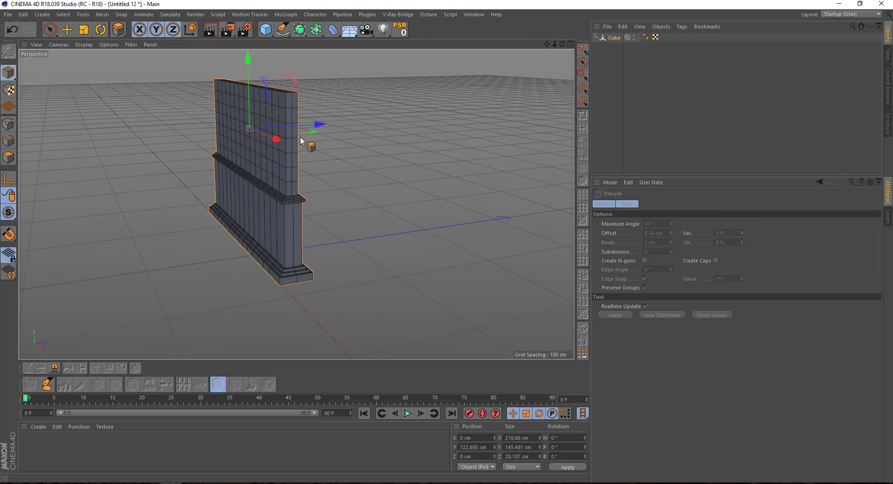
mouse_move(305, 140)
alt+mouse_down()
mouse_move(342, 126)
mouse_move(214, 109)
mouse_move(242, 112)
alt+mouse_up()
key(9)
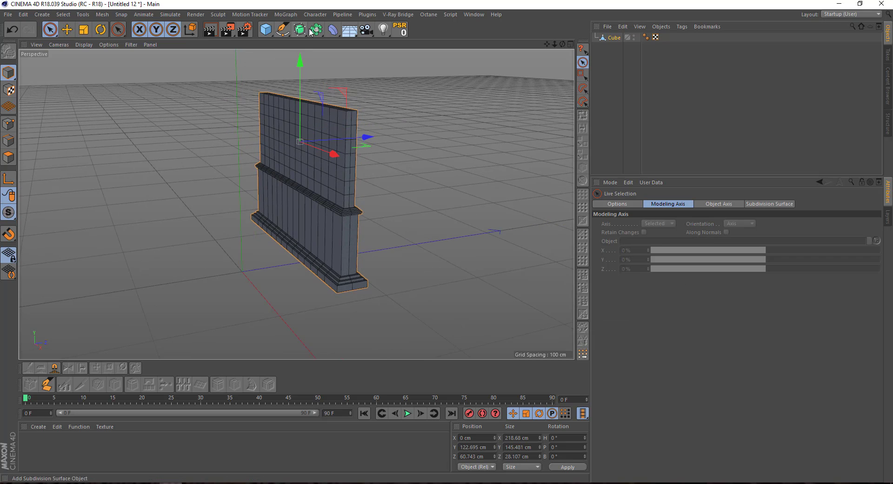
click(333, 29)
click(367, 42)
alt+drag(294, 247, 307, 232)
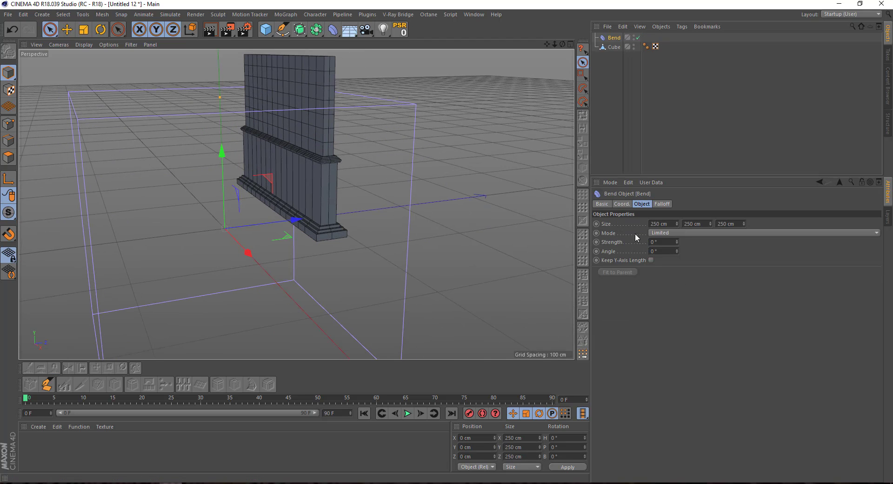
key(t)
drag(395, 209, 332, 209)
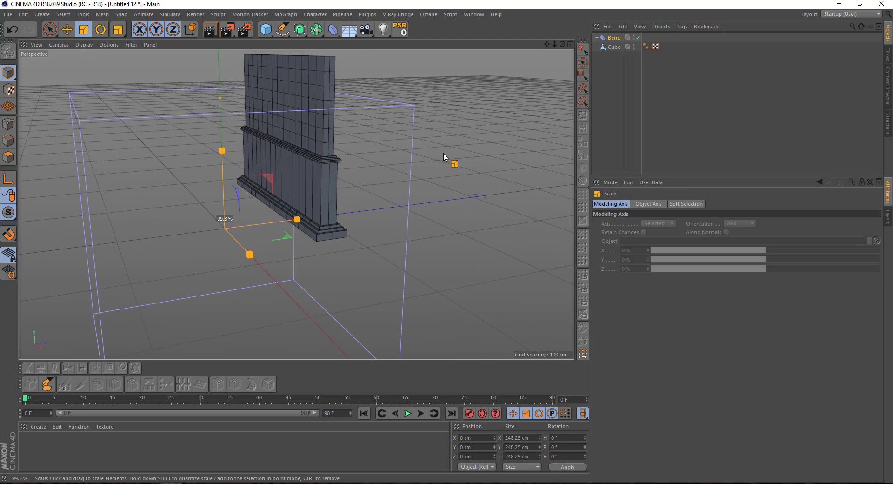
Step: Set the Bend's strength to 61° and rotate it to a -90° heading
click(614, 37)
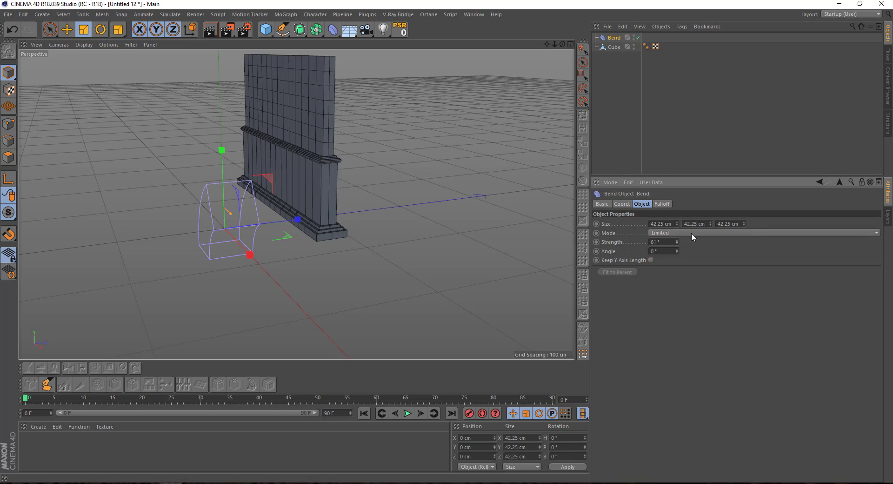
key(Return)
key(r)
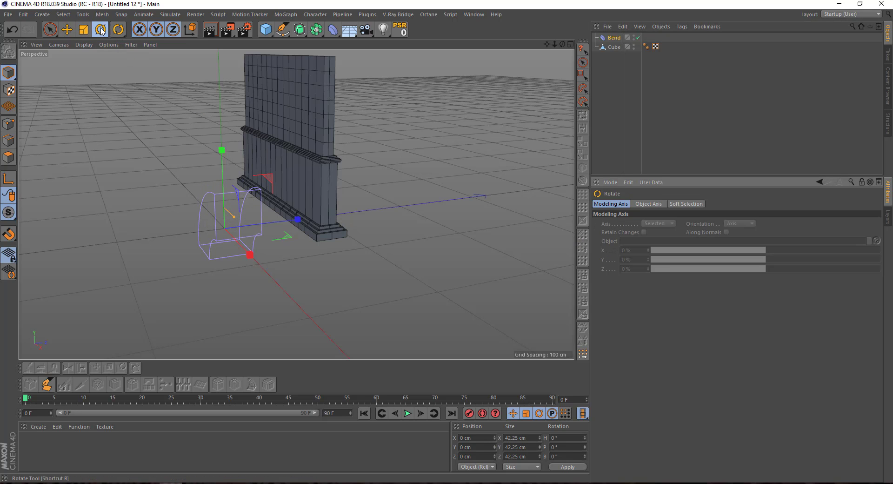
mouse_move(219, 249)
mouse_down()
mouse_move(167, 230)
mouse_move(269, 168)
mouse_up()
key(space)
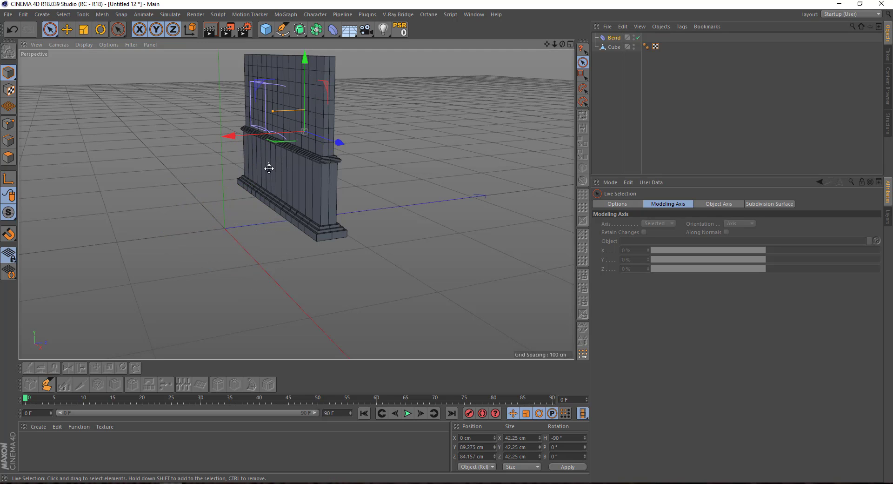
Step: In the Right view, frame the wall top and select the Bend deformer
middle_click(262, 219)
middle_click(196, 274)
scroll(205, 261, up, 5)
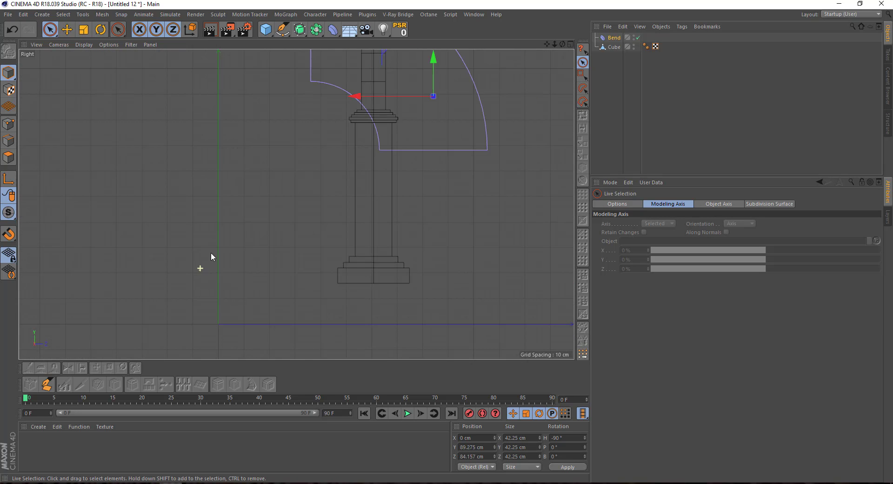
scroll(216, 239, up, 3)
alt+middle_drag(250, 163, 294, 190)
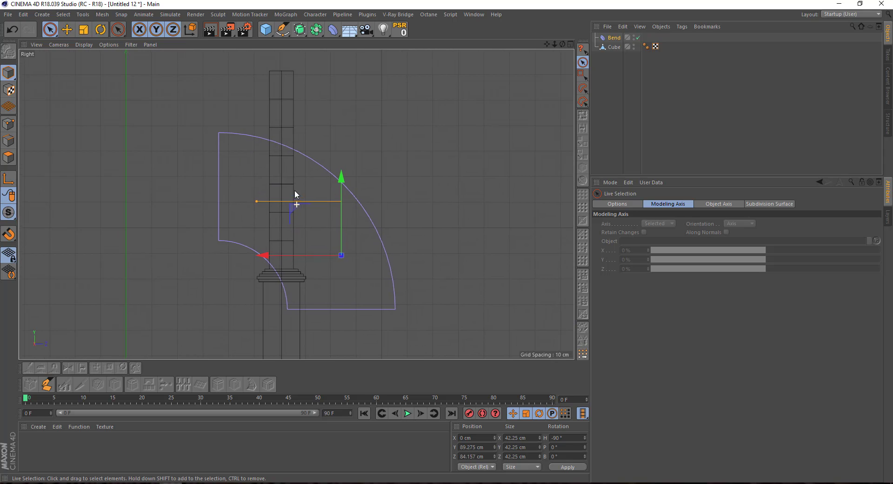
click(614, 37)
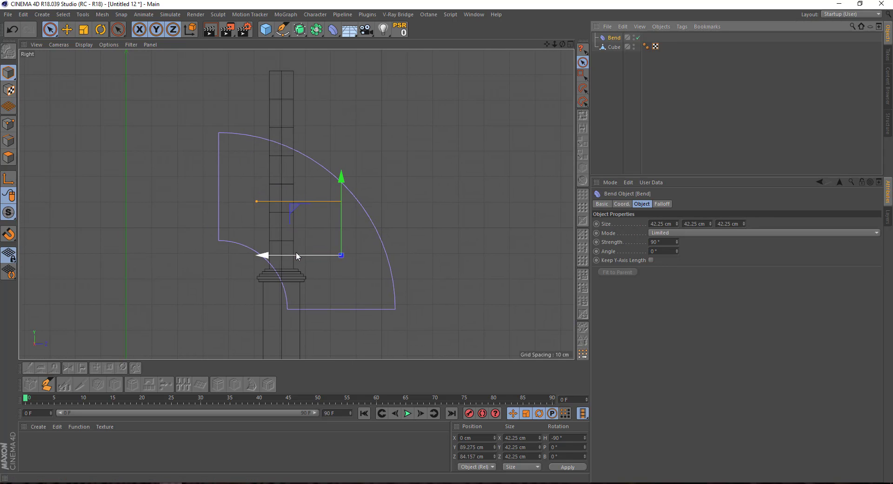
Step: Move the Bend along Z and Y to the wall top and parent it under Cube
drag(296, 254, 270, 249)
drag(310, 222, 322, 178)
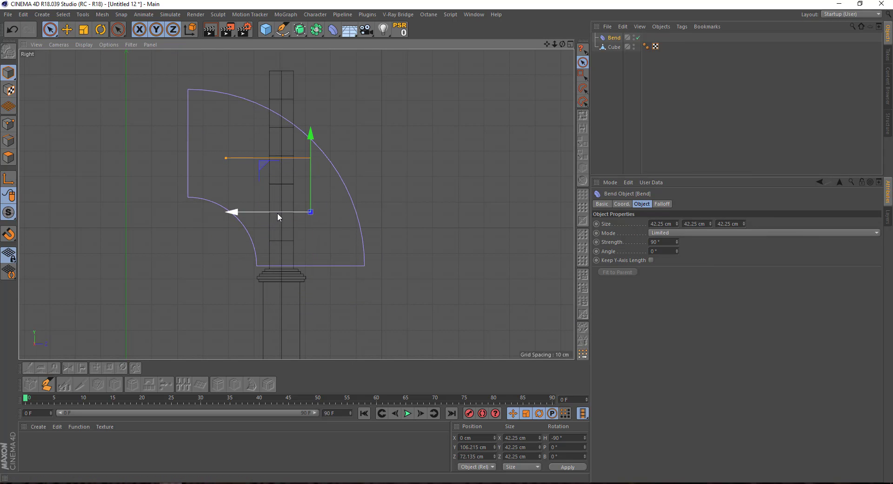
drag(277, 212, 289, 211)
scroll(326, 192, down, 2)
drag(332, 180, 333, 177)
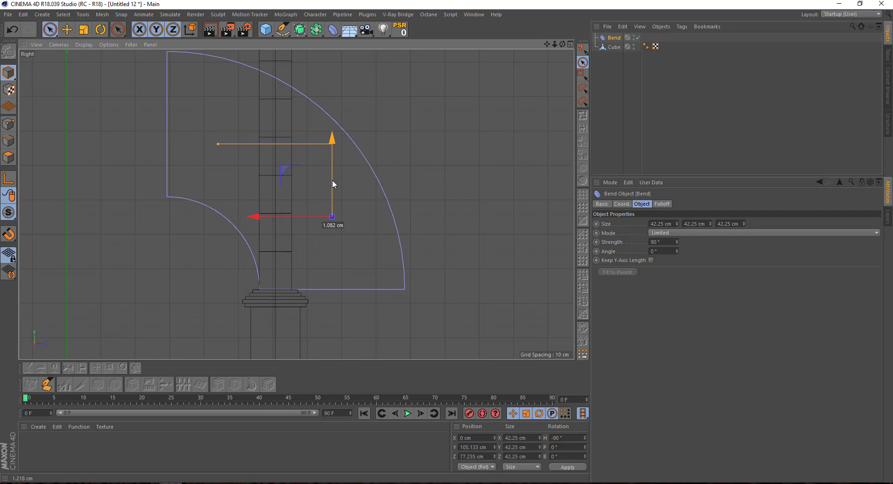
alt+middle_drag(334, 178, 320, 204)
drag(614, 37, 614, 47)
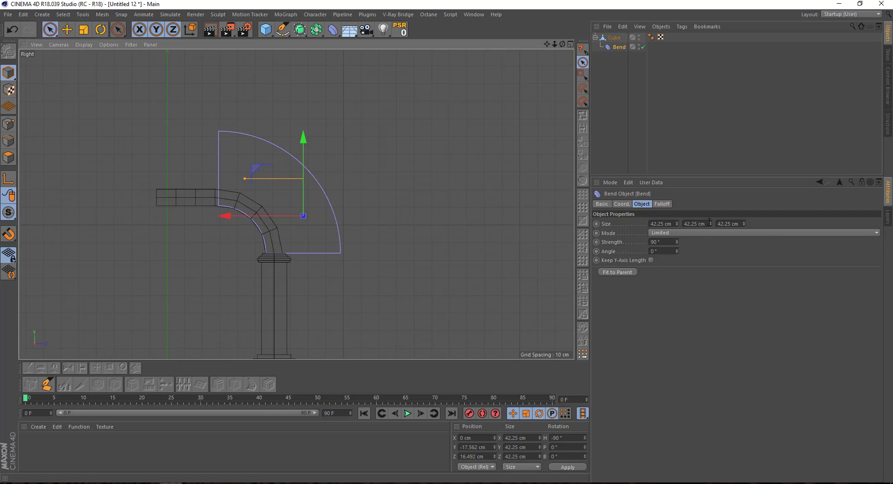
Step: Set the Bend's Size X to 7.25 cm and Z to 76.25 cm, then shift it along Z
drag(710, 225, 698, 196)
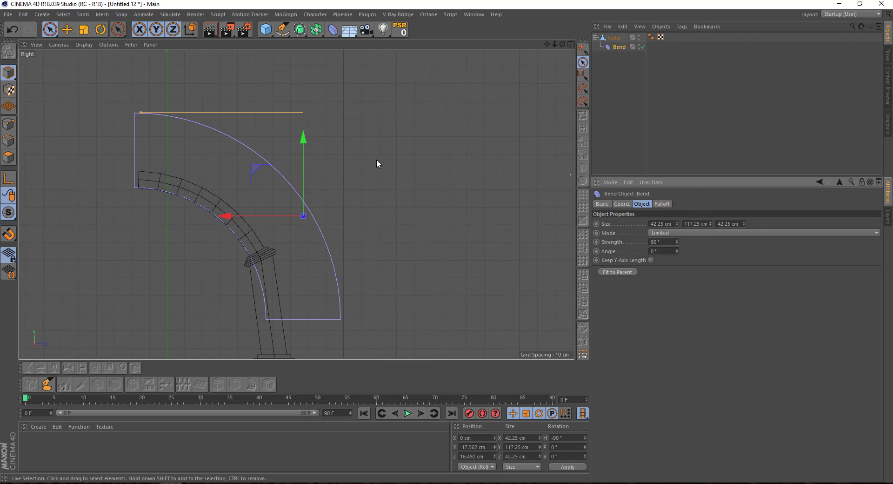
drag(302, 136, 307, 99)
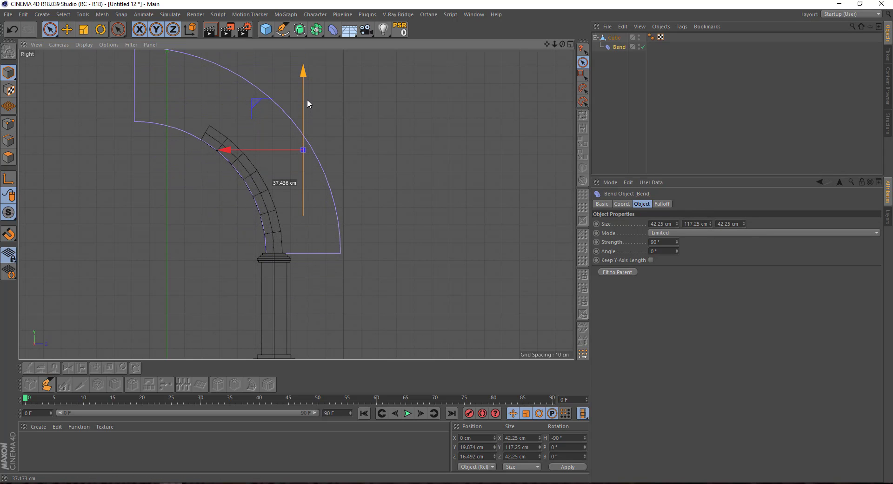
drag(744, 223, 744, 235)
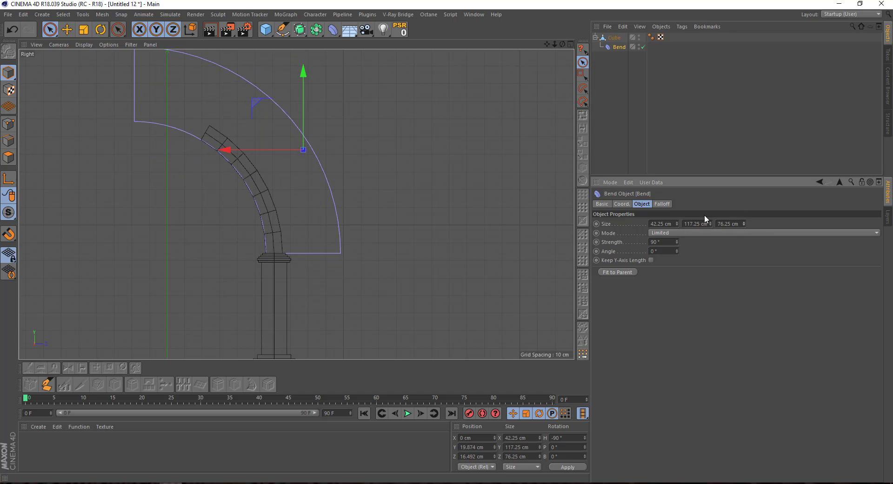
drag(679, 223, 677, 239)
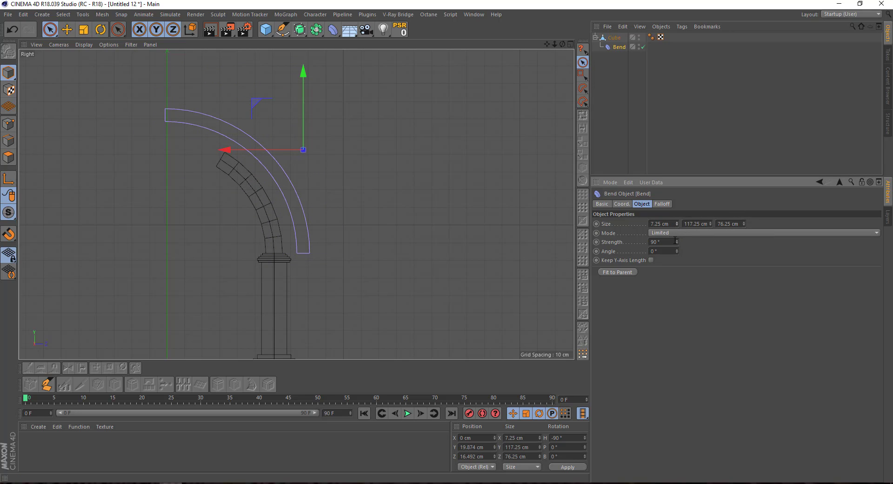
scroll(261, 196, up, 3)
drag(302, 125, 253, 122)
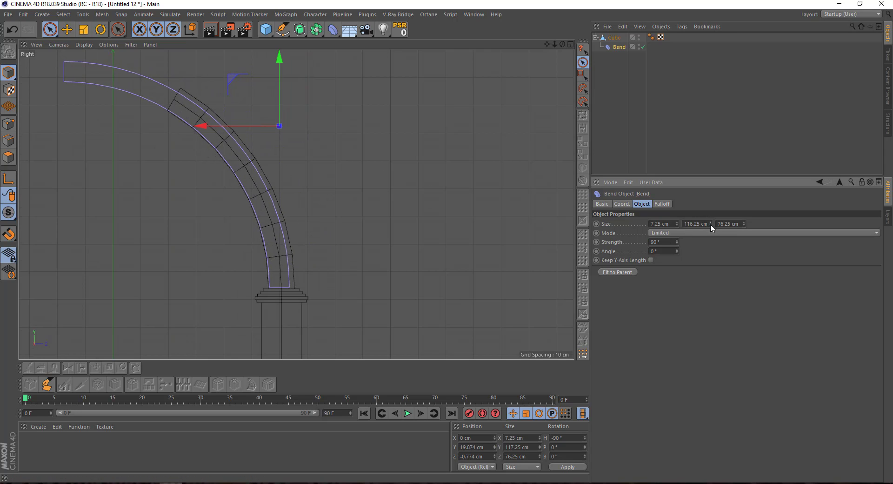
Step: Tune the Bend's Y size to 76.25 cm and its height so the upper wall arcs smoothly
drag(711, 224, 704, 263)
mouse_move(284, 77)
mouse_down()
mouse_move(304, 161)
mouse_move(302, 124)
mouse_up()
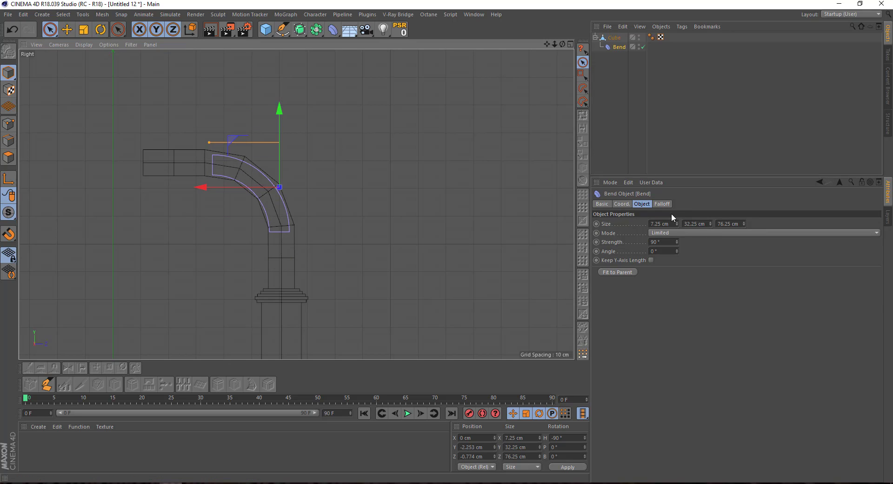
mouse_move(710, 225)
mouse_down()
mouse_move(707, 201)
mouse_move(694, 220)
mouse_up()
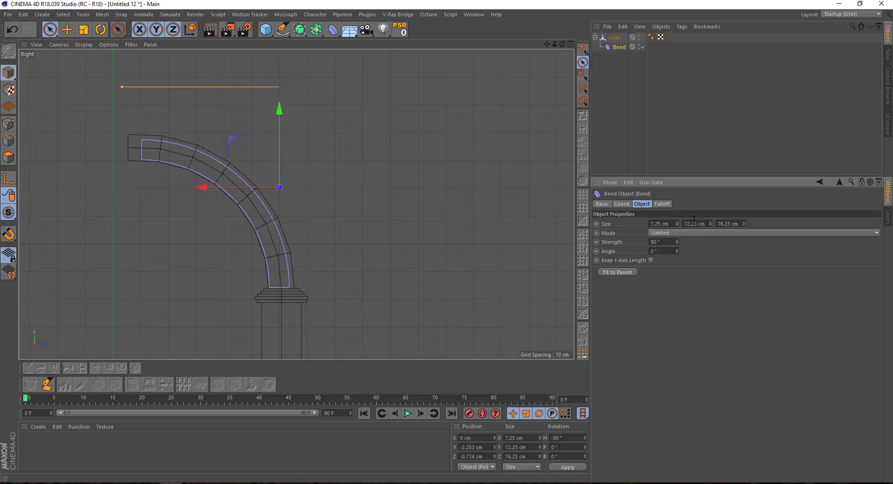
drag(280, 134, 280, 128)
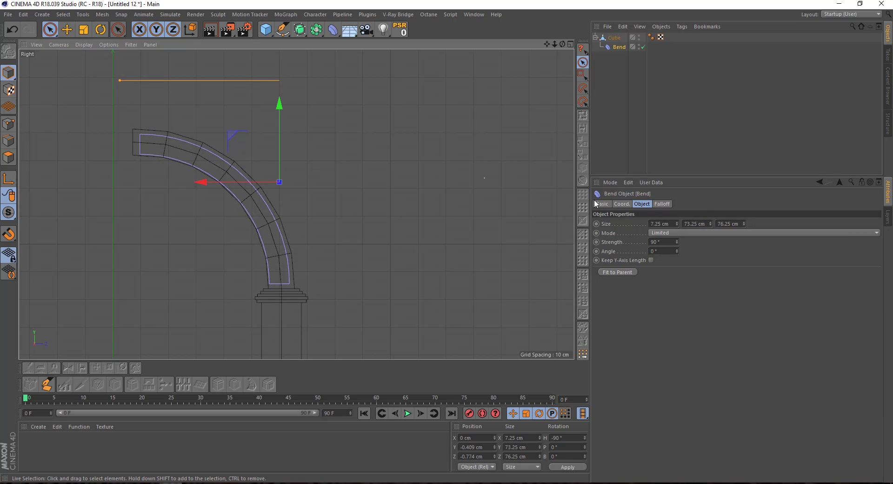
drag(707, 226, 708, 219)
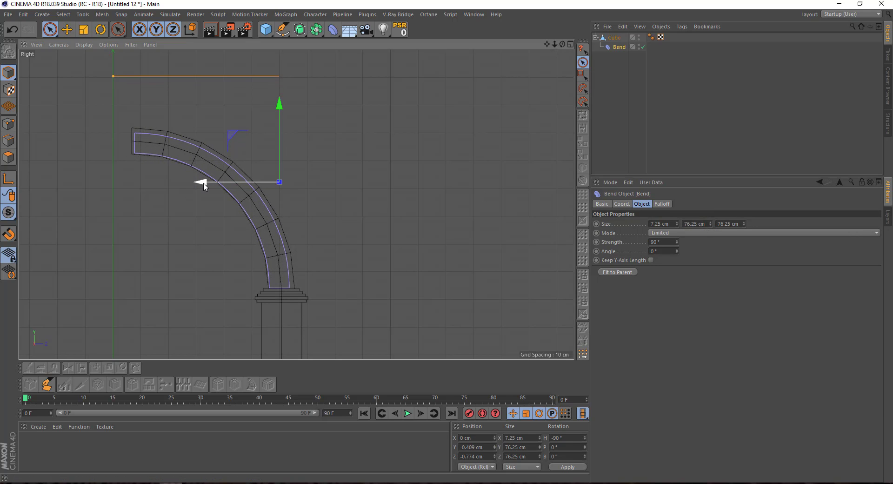
drag(204, 182, 201, 181)
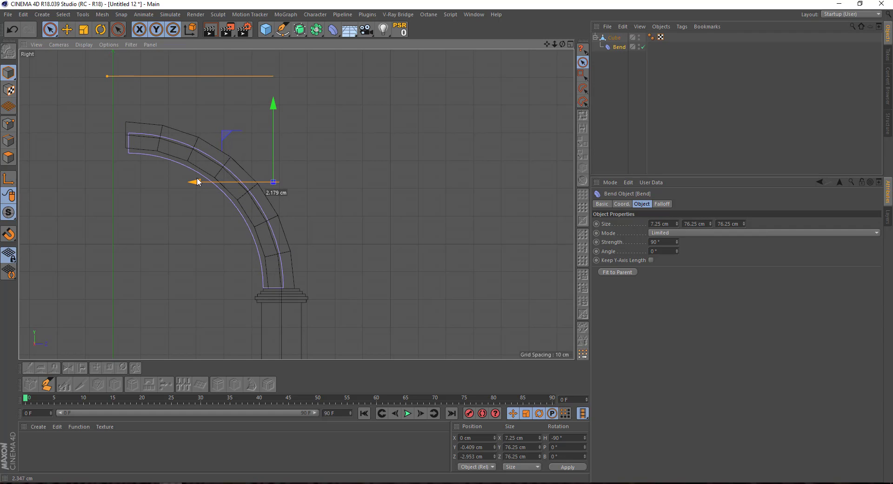
middle_click(186, 177)
middle_click(133, 145)
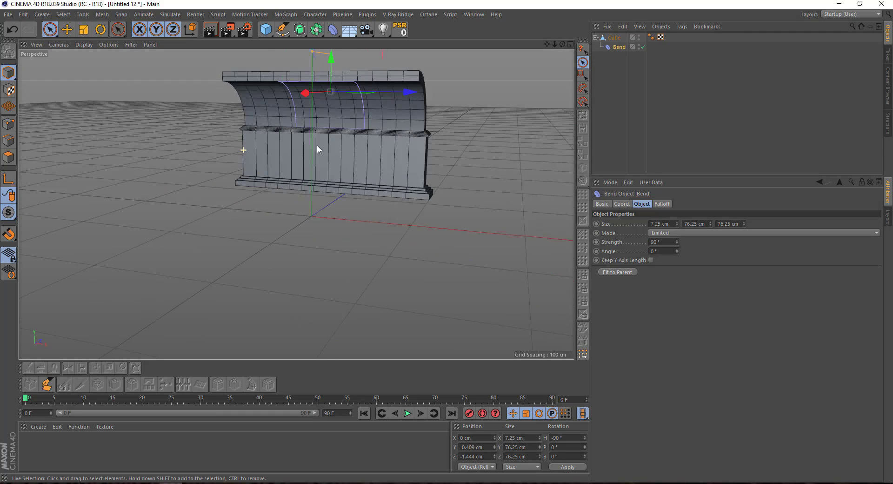
mouse_move(317, 144)
alt+mouse_down()
mouse_move(227, 142)
mouse_move(263, 218)
mouse_move(227, 172)
mouse_move(251, 145)
alt+mouse_up()
Step: Bake the bent Cube with Current State to Object and delete the original with its Bend
right_click(613, 38)
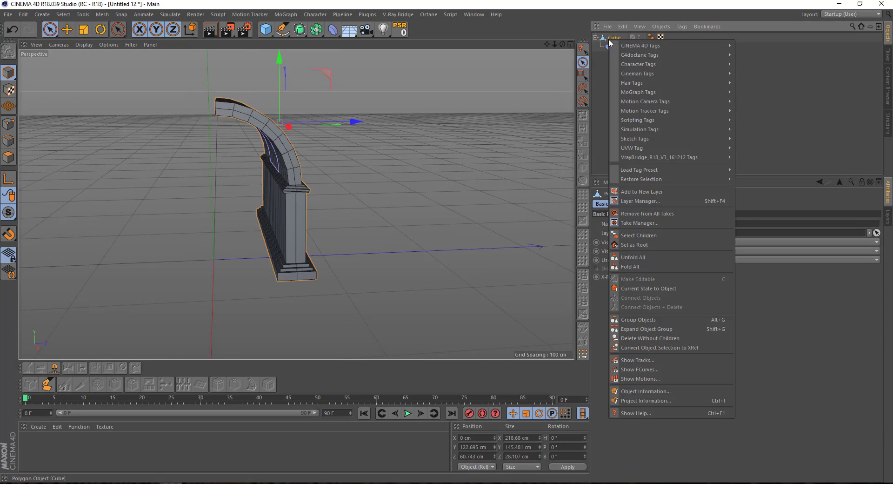
click(642, 289)
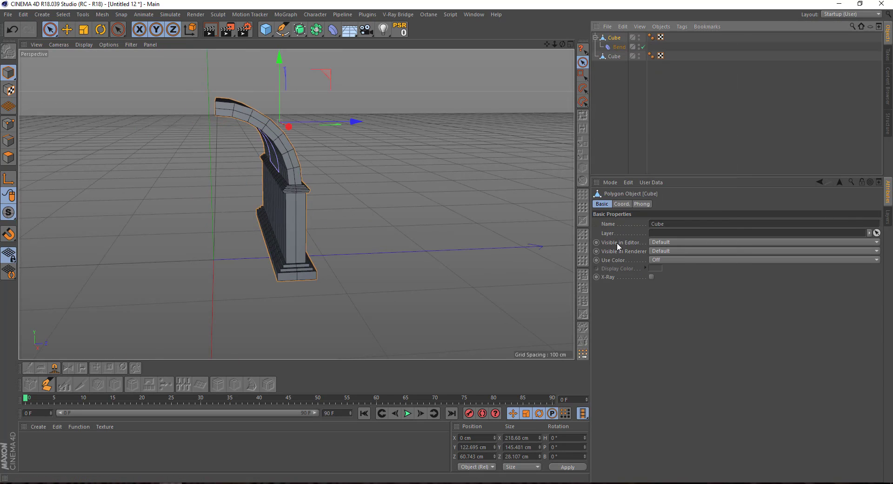
key(Delete)
mouse_move(175, 87)
alt+mouse_down()
mouse_move(340, 99)
mouse_move(293, 107)
mouse_move(325, 104)
alt+mouse_up()
Step: Check the baked Cube's points from the side, then return to Model mode in the Right view
click(601, 38)
click(8, 123)
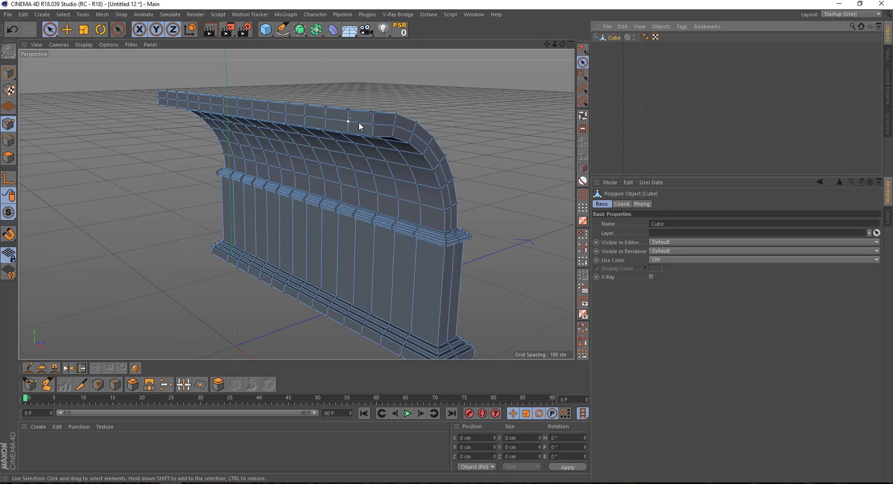
scroll(344, 121, up, 2)
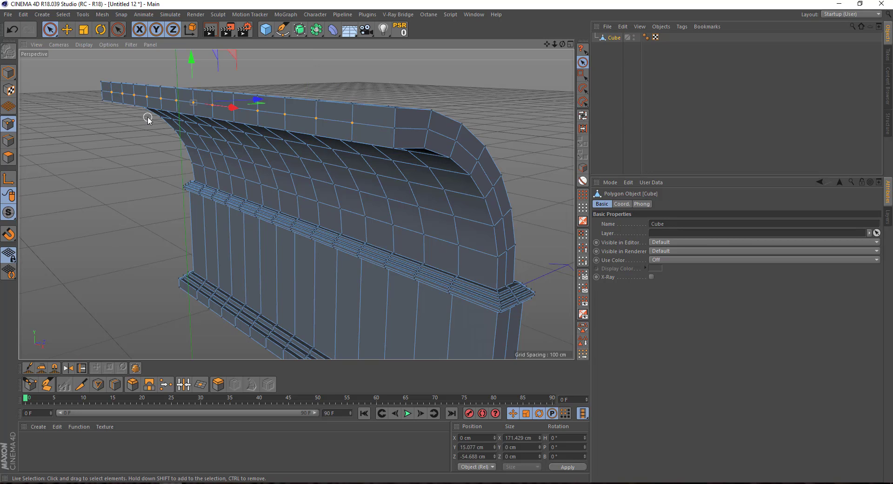
mouse_move(231, 119)
alt+mouse_down()
mouse_move(268, 154)
mouse_move(245, 149)
alt+mouse_up()
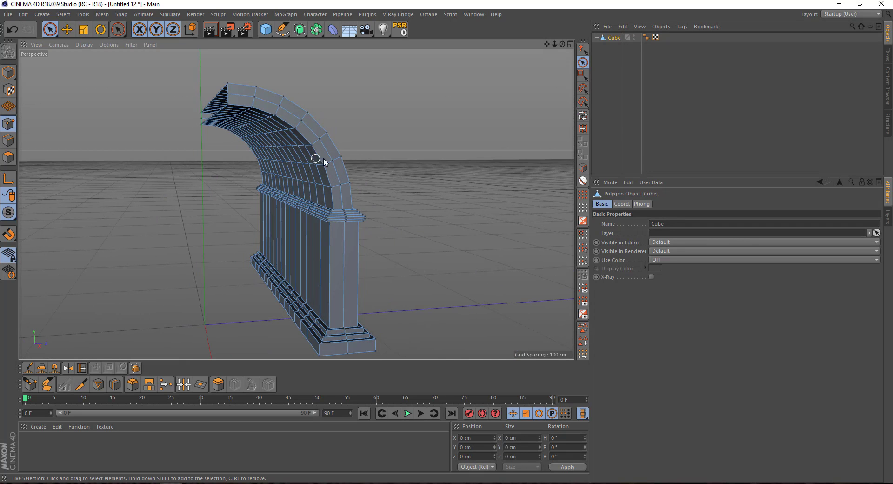
click(8, 72)
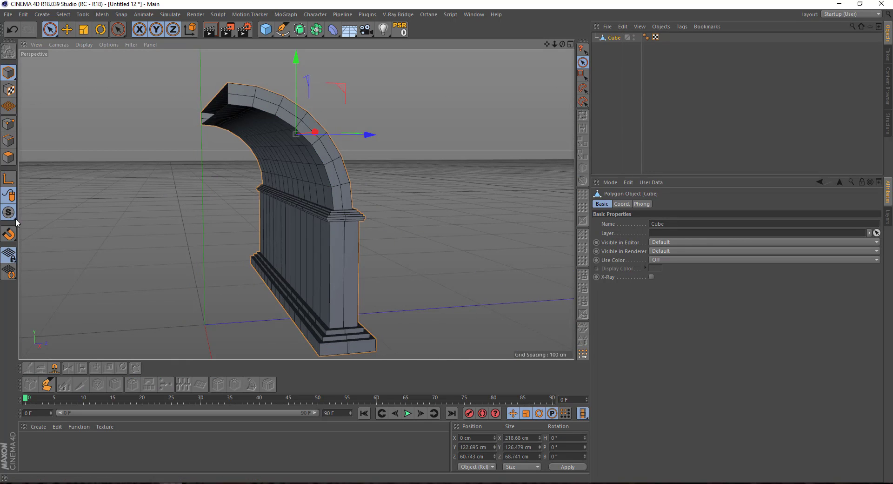
middle_click(167, 233)
middle_click(279, 237)
Step: Move the bent arch piece up and to the left in the side view
middle_drag(90, 148, 120, 177)
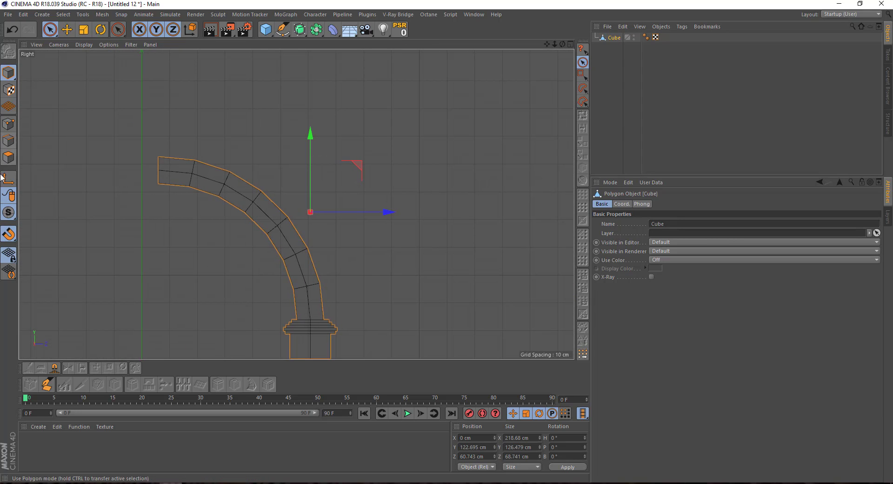
drag(358, 164, 208, 121)
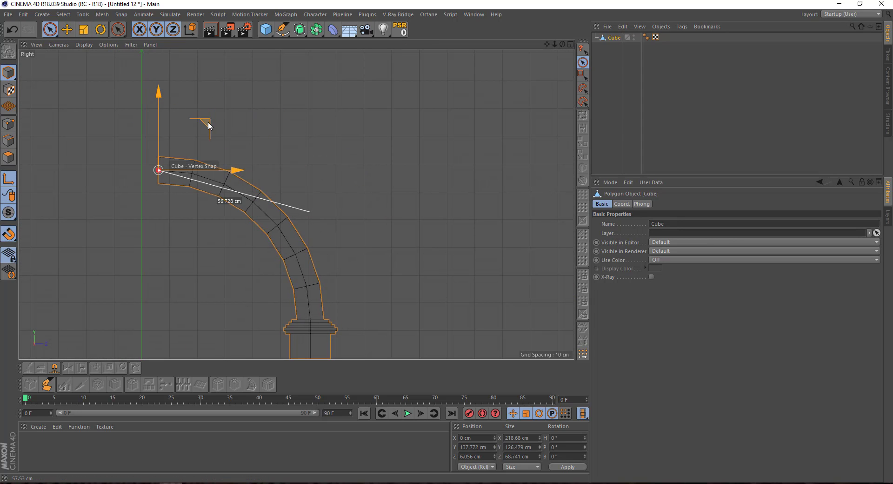
scroll(149, 186, up, 3)
scroll(167, 140, up, 2)
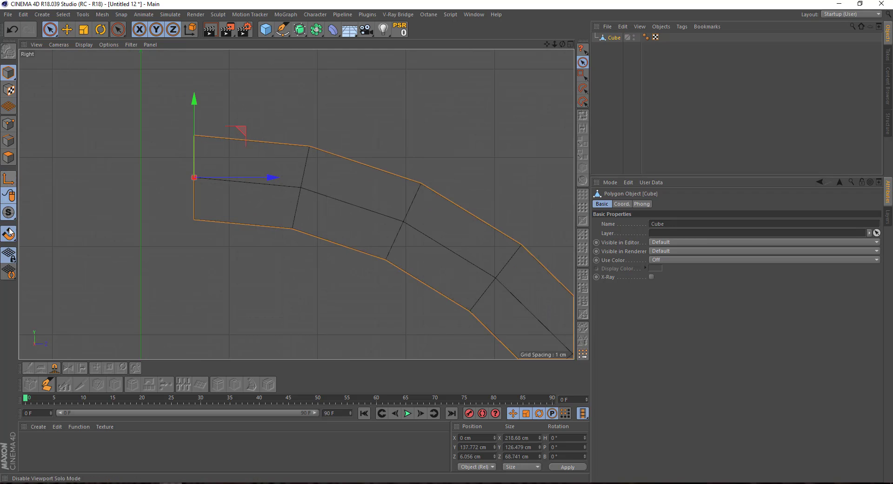
click(166, 169)
Step: Rectangle-select the three points on the arch's flat end and edit their Z size
click(617, 37)
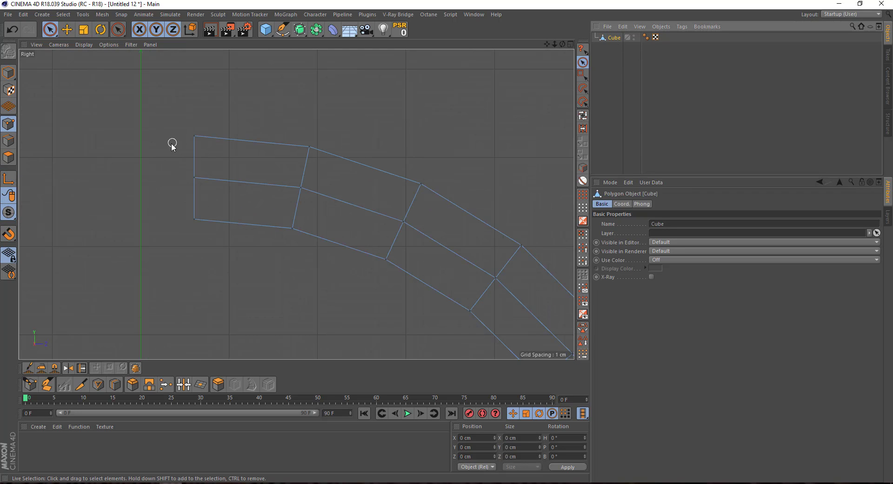
click(582, 74)
drag(228, 116, 177, 233)
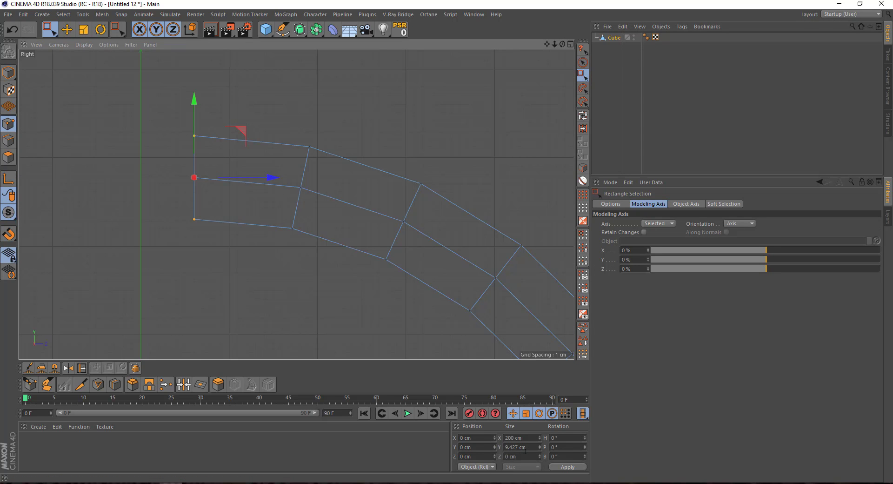
click(511, 456)
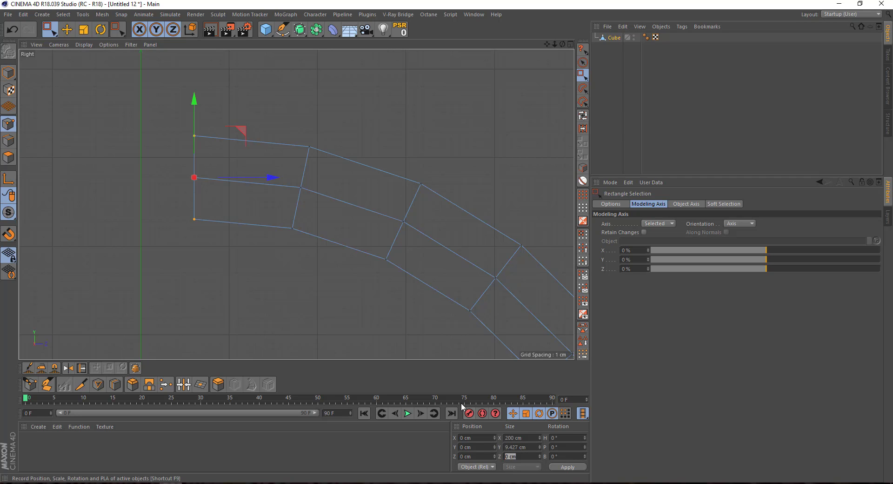
scroll(259, 231, down, 5)
scroll(298, 252, down, 5)
scroll(298, 252, down, 3)
Step: In Model mode, snap the arch's flat end onto Z 0 cm using Grid Point Snap
click(8, 72)
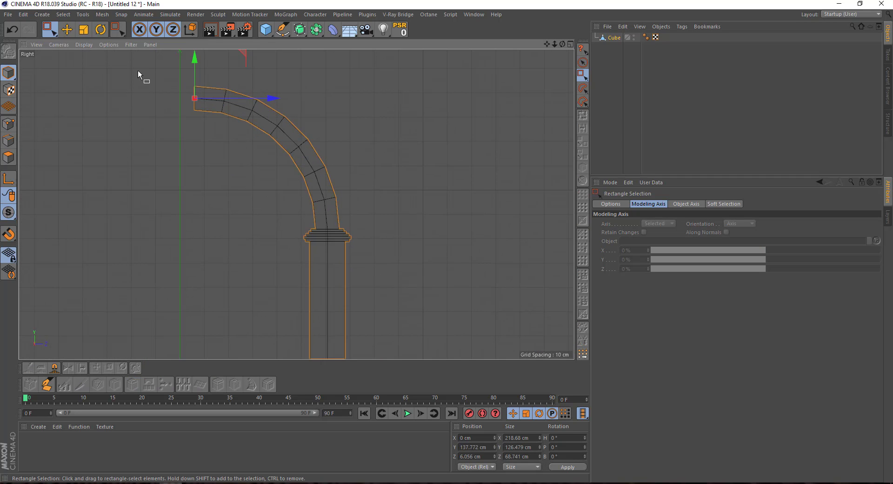
scroll(225, 126, up, 5)
scroll(225, 126, up, 5)
drag(326, 119, 258, 73)
drag(8, 195, 55, 390)
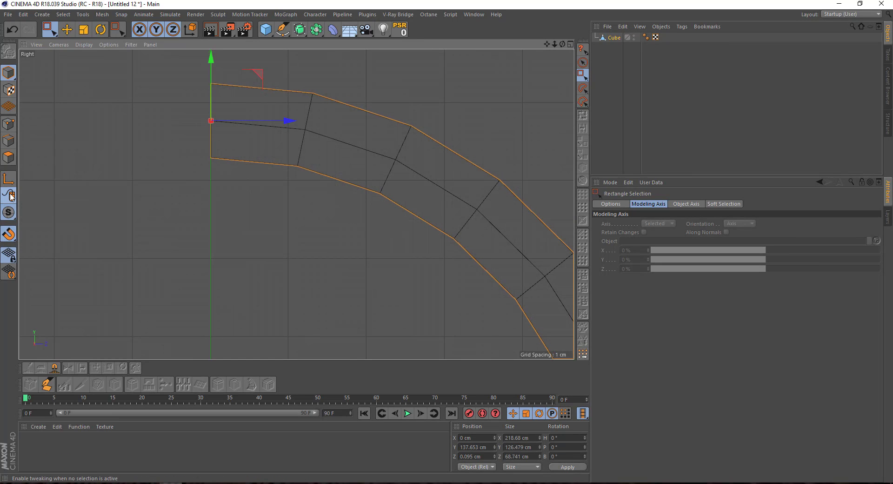
drag(9, 239, 43, 404)
mouse_move(162, 138)
mouse_down()
mouse_move(268, 168)
mouse_move(298, 150)
mouse_move(253, 169)
mouse_move(259, 143)
mouse_move(277, 144)
mouse_up()
scroll(289, 174, down, 8)
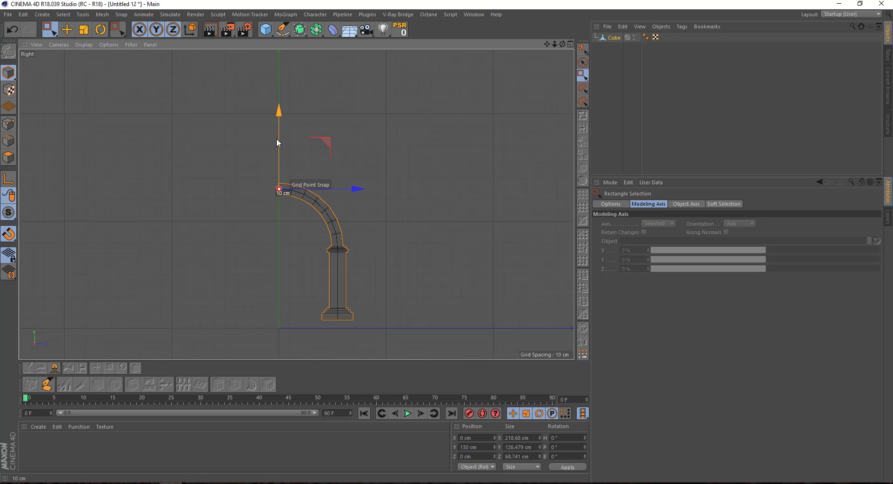
middle_click(276, 144)
middle_click(277, 144)
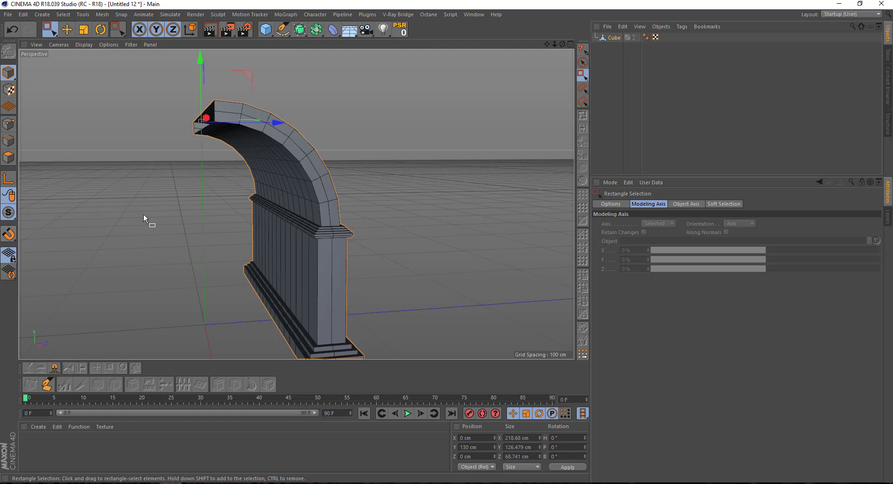
alt+drag(144, 216, 169, 156)
Step: Parent the Cube under a new Symmetry object with Mirror Plane set to XY
click(300, 30)
click(425, 74)
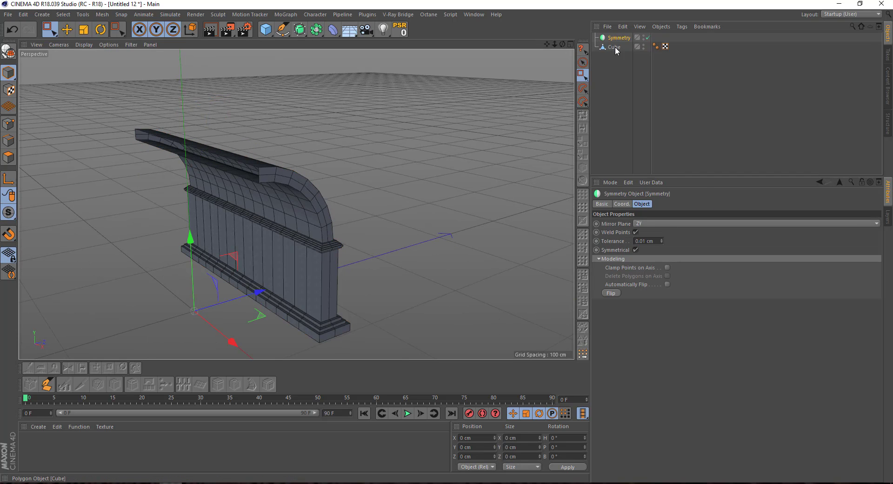
drag(615, 46, 619, 41)
click(617, 39)
click(640, 231)
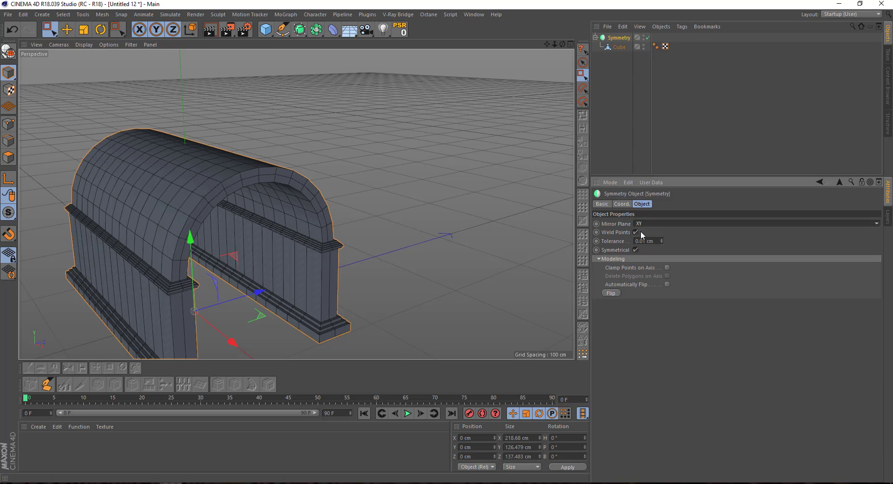
click(468, 156)
mouse_move(468, 155)
alt+mouse_down()
mouse_move(245, 146)
mouse_move(265, 144)
mouse_move(274, 183)
mouse_move(280, 147)
mouse_move(221, 131)
mouse_move(322, 139)
mouse_move(262, 274)
mouse_move(297, 242)
alt+mouse_up()
click(613, 50)
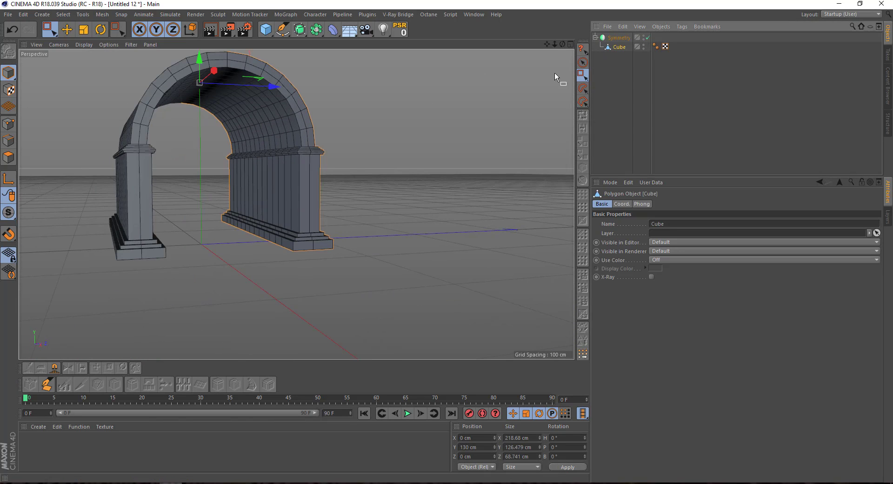
mouse_move(284, 164)
alt+mouse_down()
mouse_move(227, 163)
mouse_move(262, 164)
mouse_move(255, 202)
alt+mouse_up()
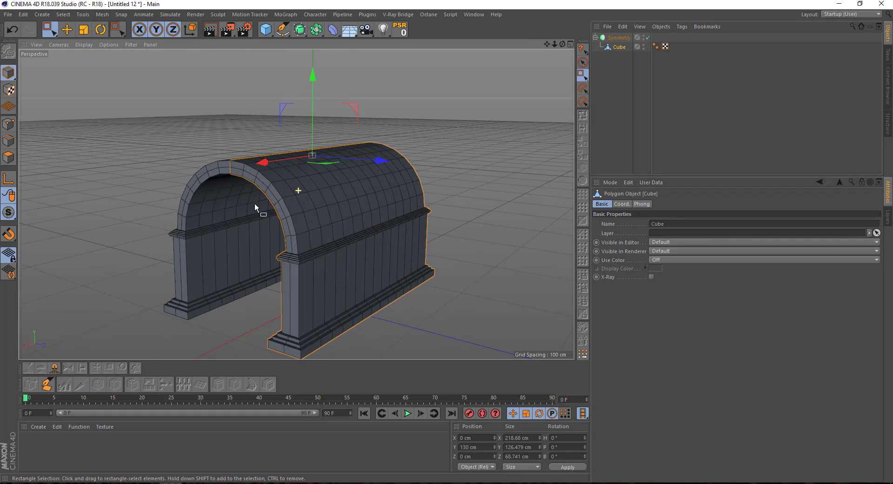
click(8, 157)
Step: Paint-select the arch's top polygon band and enable Clamp Points on Axis on the Symmetry object
alt+drag(325, 176, 299, 187)
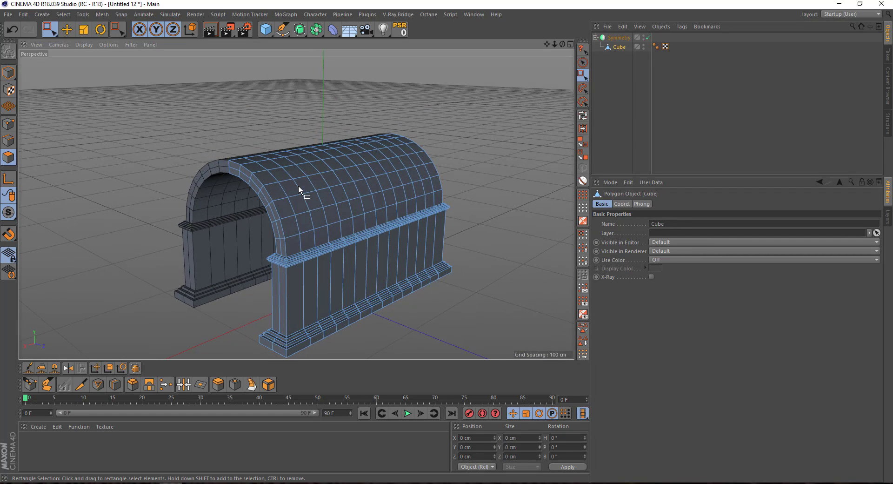
click(583, 62)
click(314, 223)
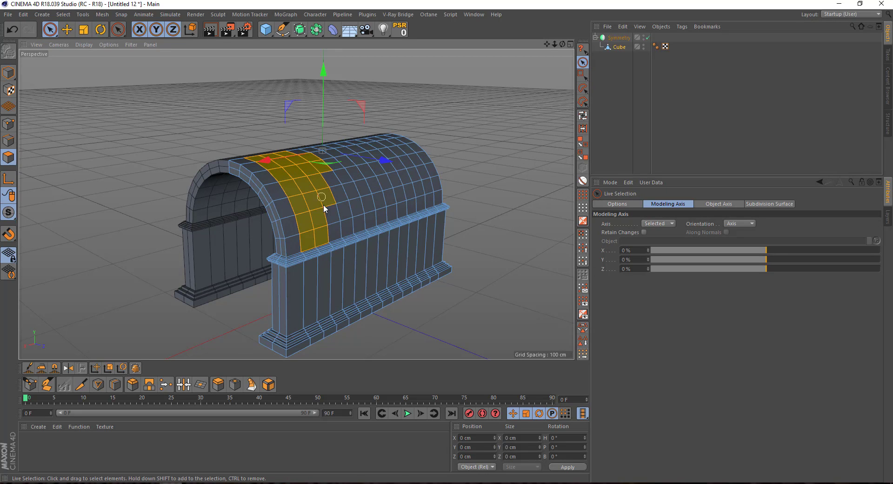
drag(348, 216, 390, 207)
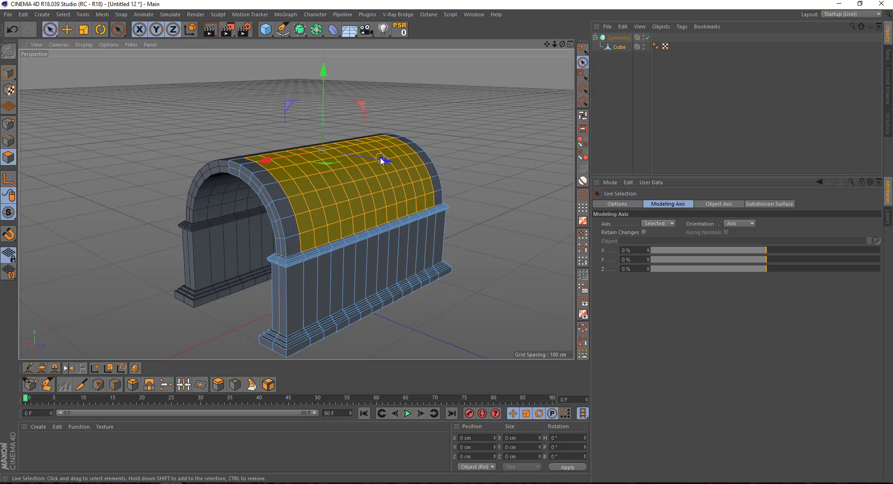
click(618, 37)
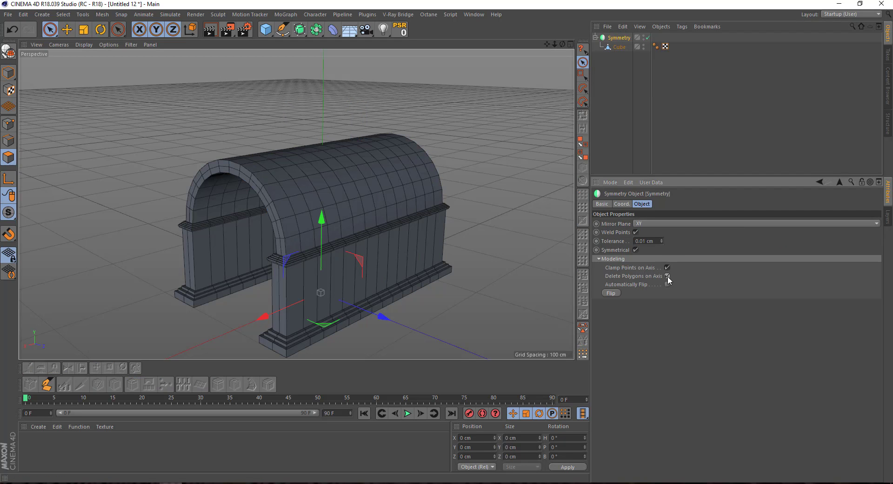
click(619, 46)
alt+drag(353, 160, 294, 158)
Step: Extrude the selected top band up about 8.7 cm and scale the extruded polygons
click(218, 384)
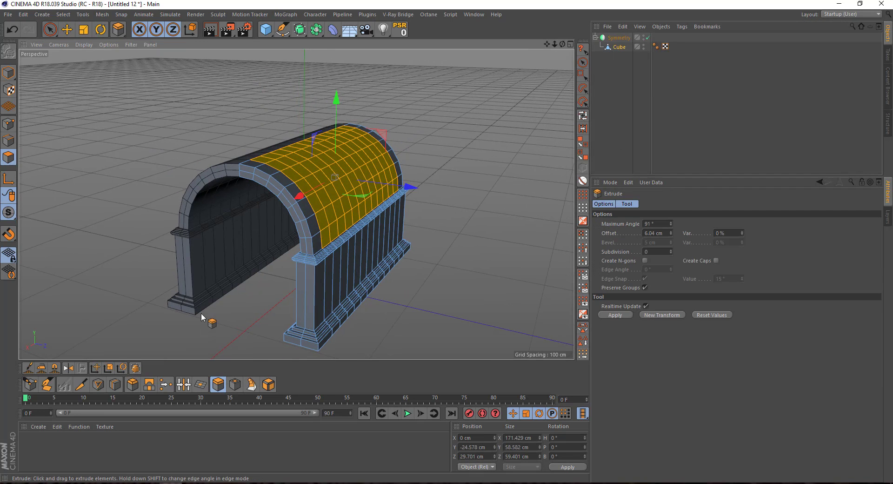
key(space)
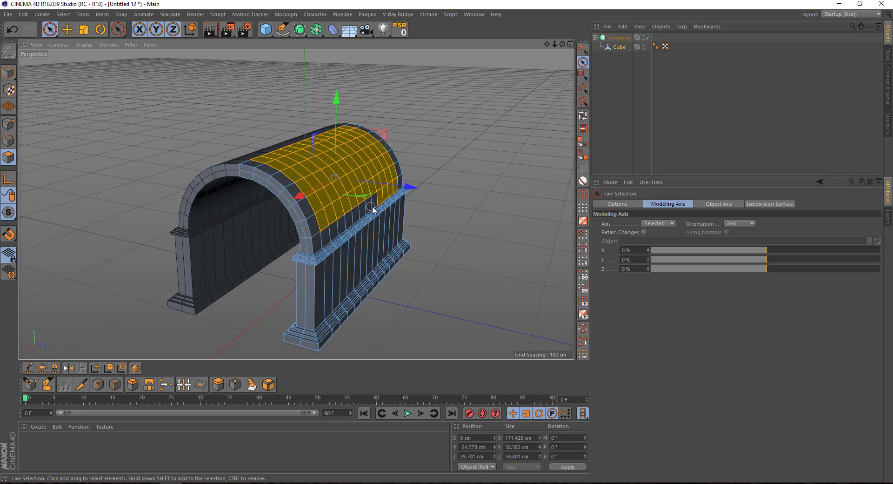
key(space)
mouse_move(207, 297)
mouse_down()
mouse_move(265, 272)
mouse_move(352, 101)
mouse_move(244, 123)
mouse_move(270, 129)
mouse_move(255, 114)
mouse_move(256, 122)
mouse_move(307, 93)
mouse_move(287, 45)
mouse_move(325, 117)
mouse_move(339, 117)
mouse_move(355, 196)
mouse_up()
key(t)
Step: Disable the Symmetry object so only the unmirrored half is shown
key(space)
click(648, 37)
mouse_move(279, 139)
alt+mouse_down()
mouse_move(220, 148)
mouse_move(115, 131)
alt+mouse_up()
scroll(219, 149, up, 3)
Step: In Right view, box-select the block's top-row points and zero their Size Y to flatten them
key(ctrl+shift+a)
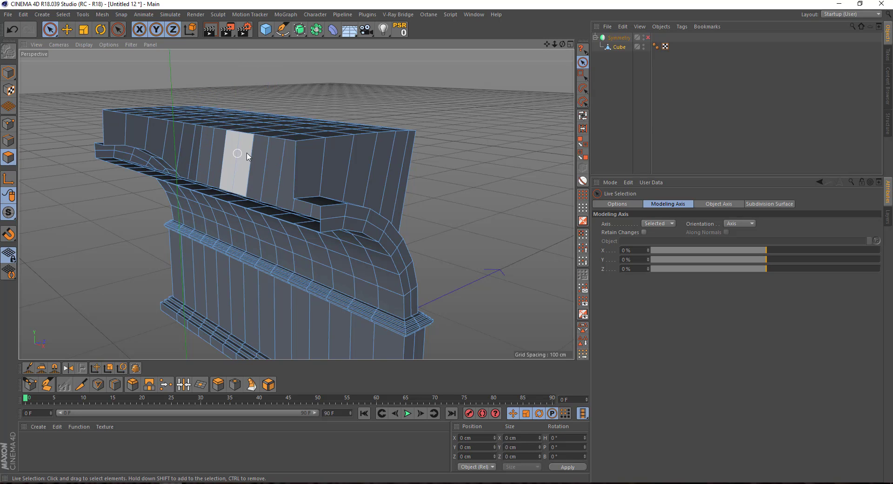
alt+drag(247, 157, 143, 127)
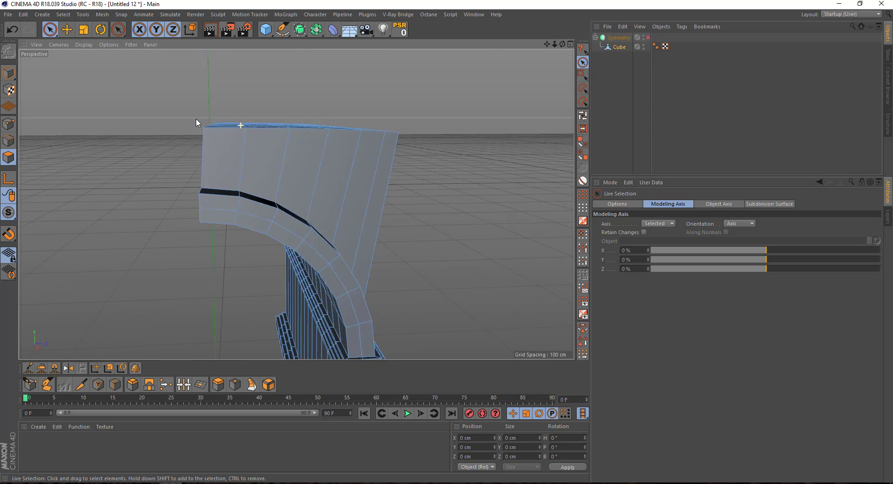
click(14, 126)
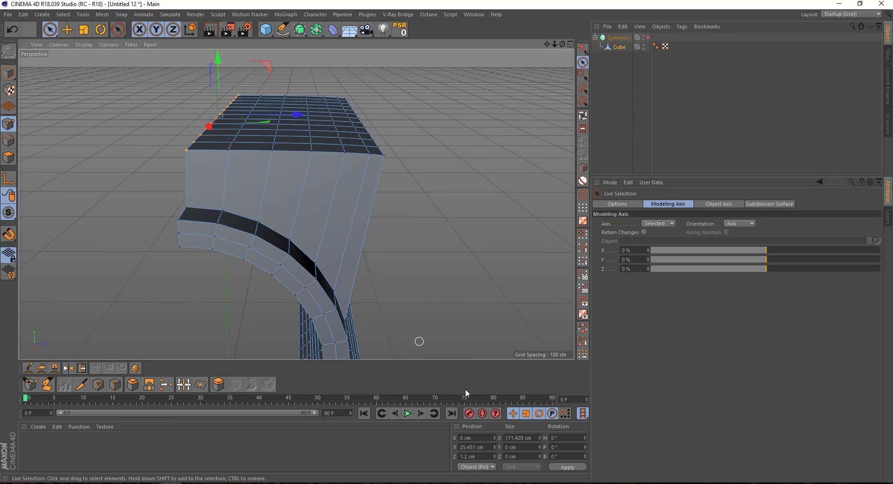
click(476, 457)
key(BackSpace)
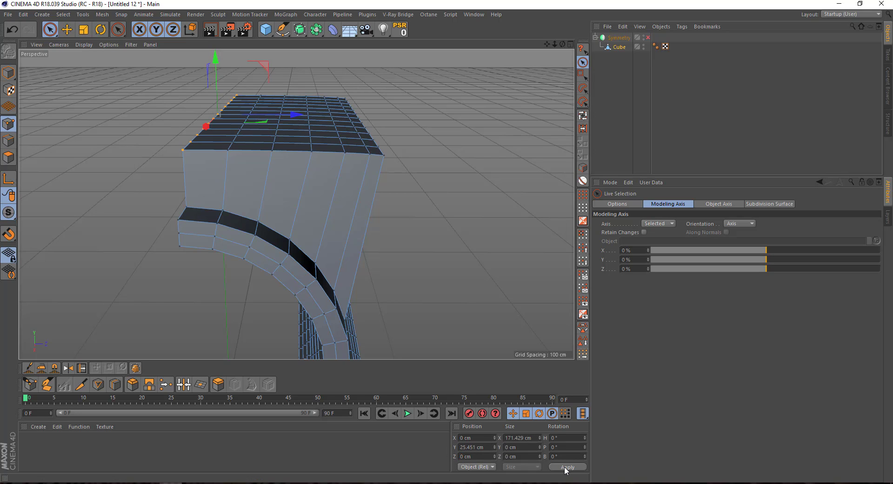
middle_click(285, 291)
middle_click(219, 255)
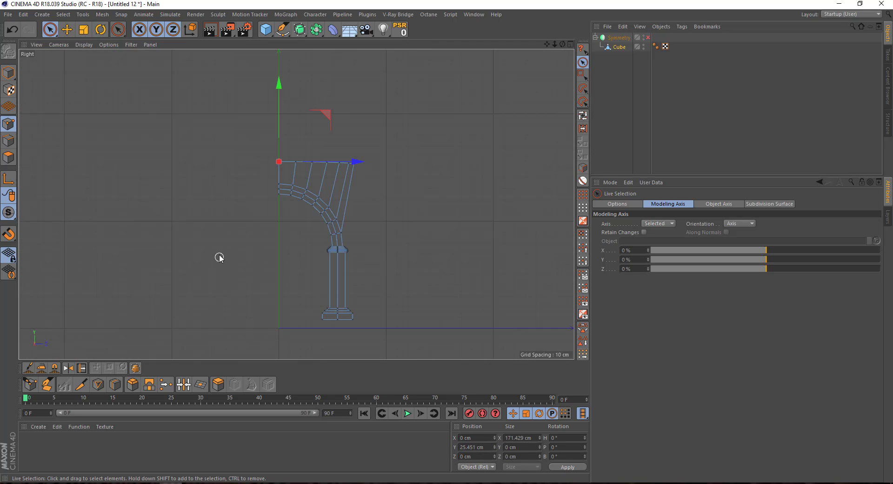
scroll(351, 166, up, 5)
scroll(293, 167, up, 2)
click(583, 74)
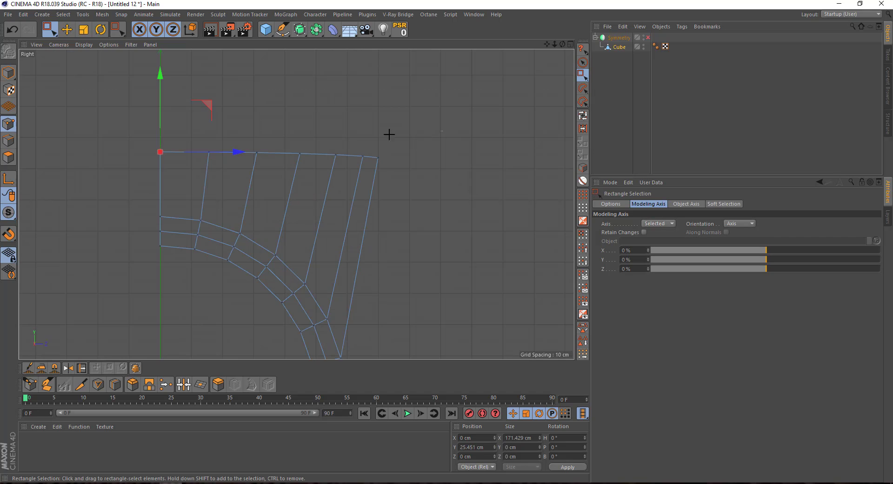
drag(389, 134, 125, 168)
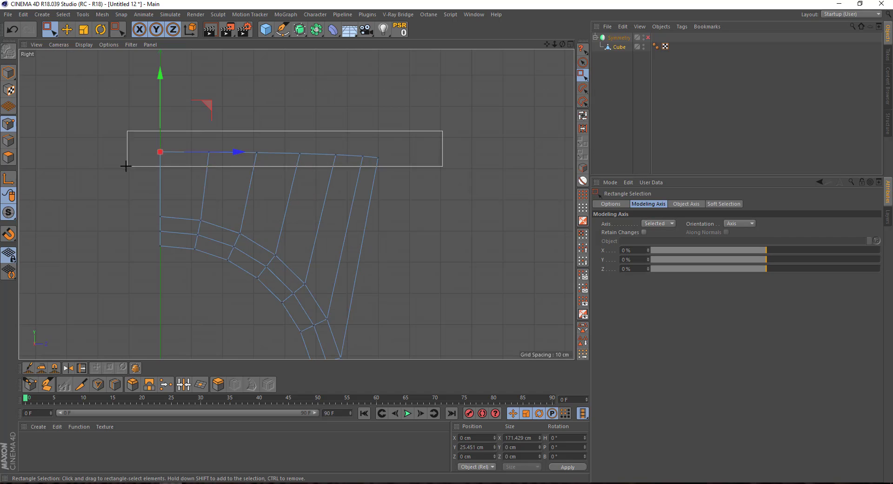
click(559, 468)
Step: Slide the outer top corner point along Z until it sits above the side edge
drag(229, 135, 196, 160)
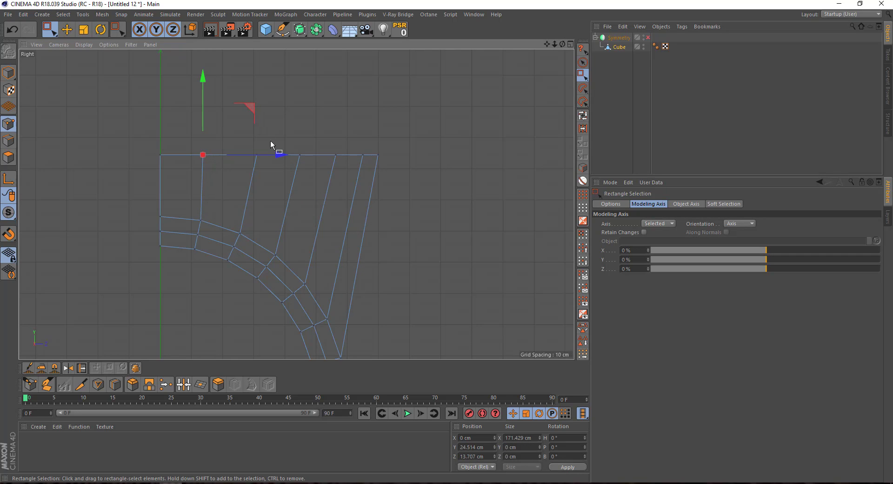
mouse_move(271, 145)
mouse_down()
mouse_move(309, 167)
mouse_move(312, 149)
mouse_up()
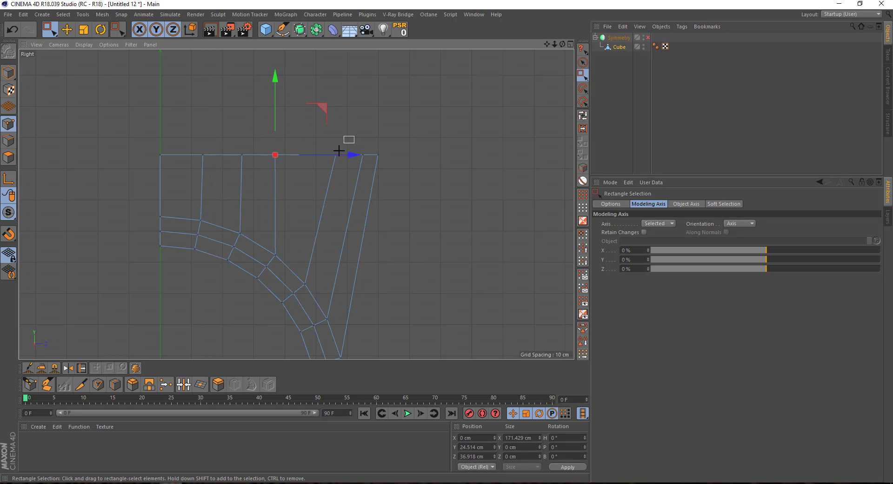
drag(338, 151, 379, 153)
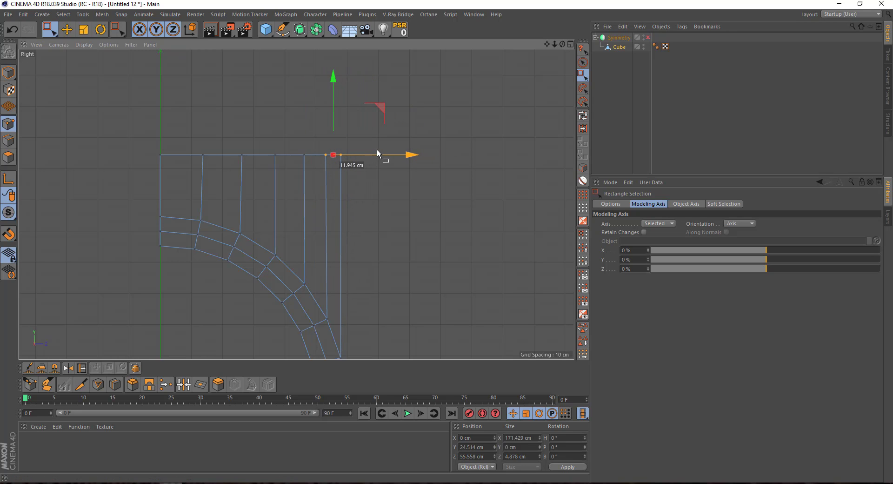
click(352, 229)
middle_click(351, 229)
middle_click(154, 111)
Step: Re-enable the Symmetry object to show the full mirrored archway and select the Cube
click(648, 37)
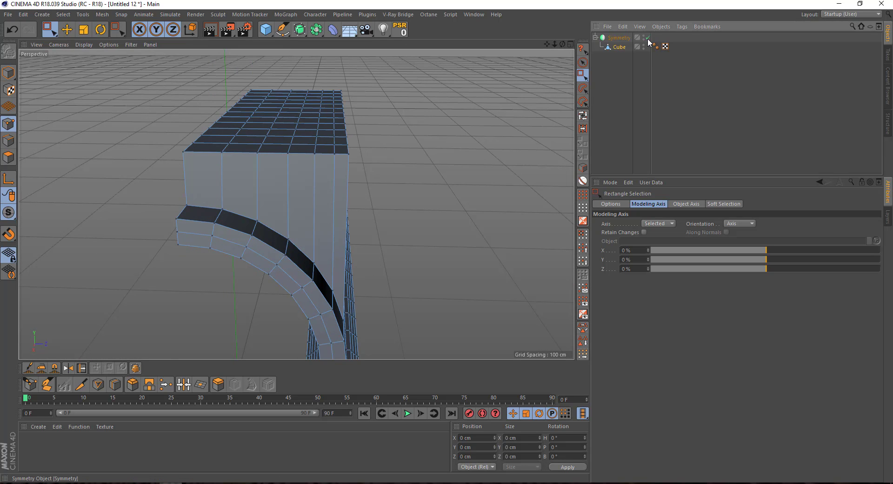
click(605, 99)
mouse_move(277, 206)
alt+mouse_down()
mouse_move(168, 199)
mouse_move(288, 204)
mouse_move(262, 221)
alt+mouse_up()
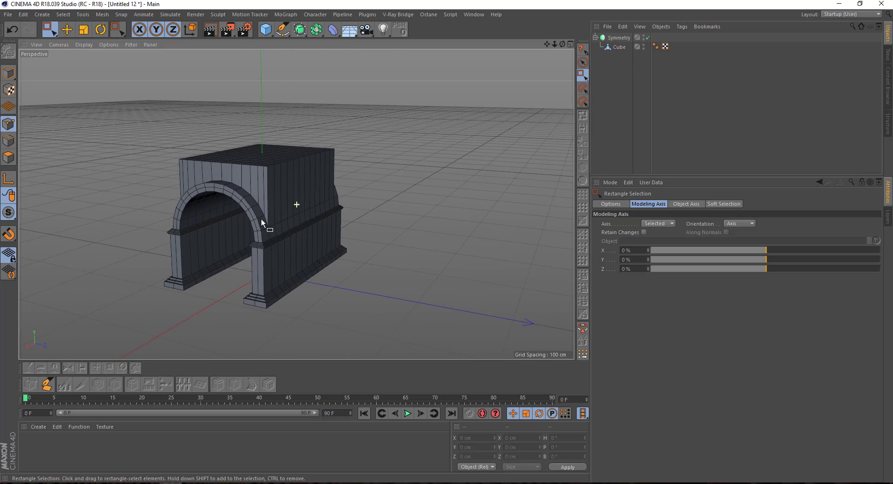
scroll(260, 217, up, 2)
scroll(271, 161, up, 2)
scroll(326, 161, up, 2)
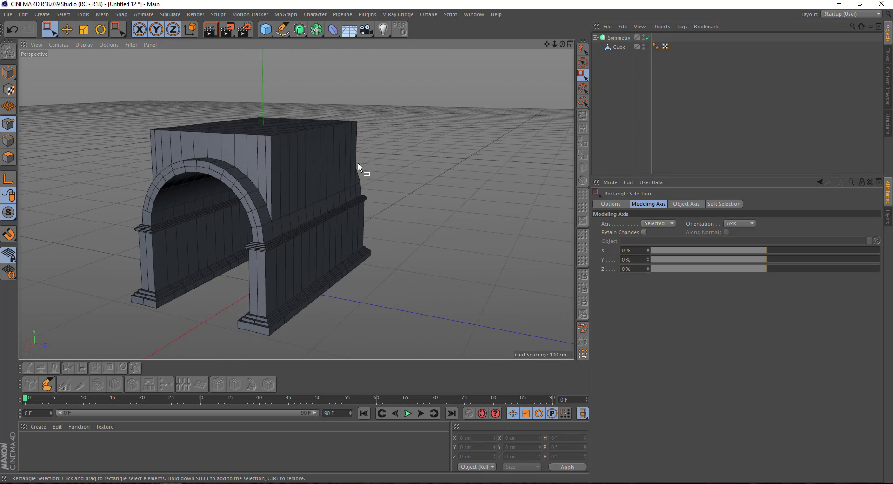
click(615, 47)
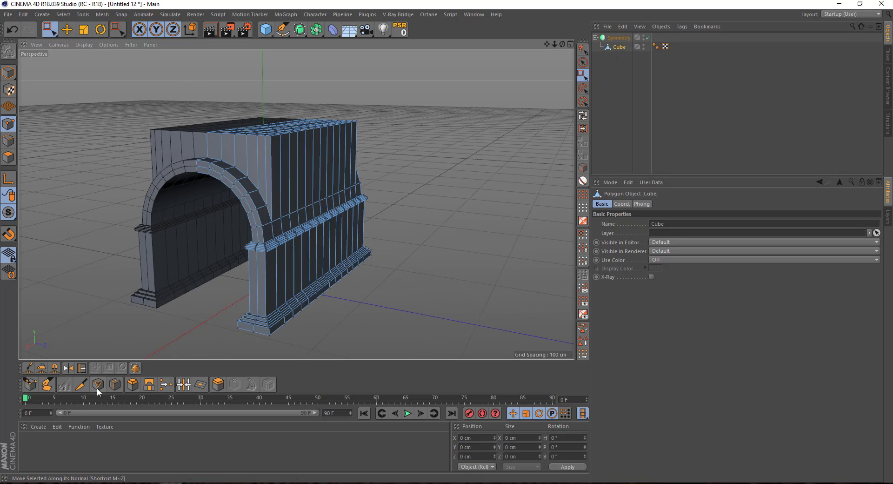
Step: Cut a new edge loop across the wall above the arch with Loop/Path Cut
click(115, 384)
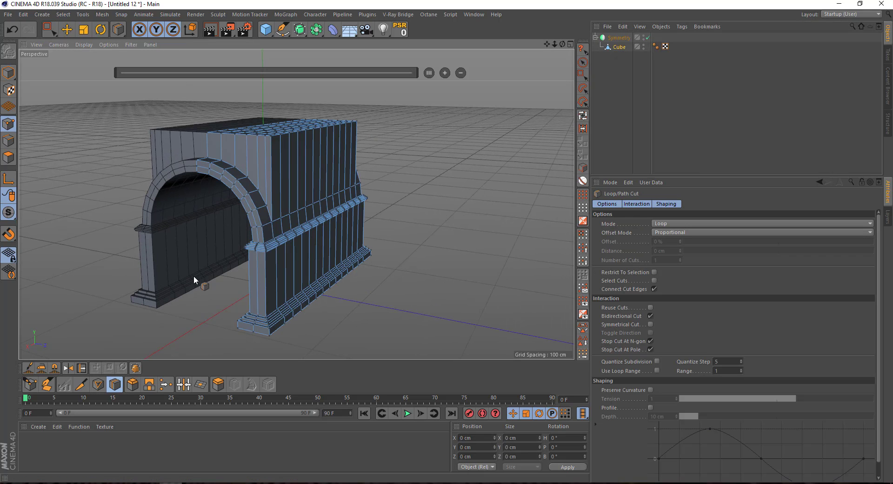
click(208, 147)
scroll(273, 152, up, 1)
scroll(270, 156, up, 2)
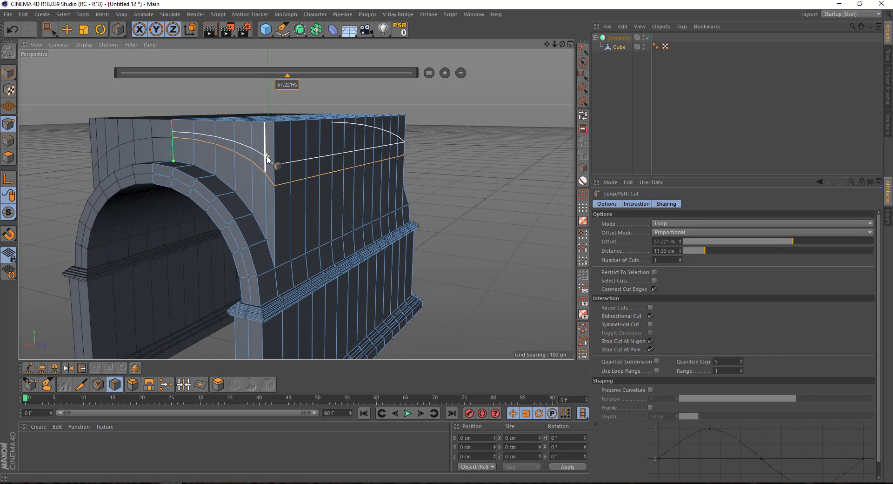
scroll(268, 159, up, 2)
Step: In Right view, select the cut loop's points, set Size Y to 0 and raise the row
key(0)
middle_click(141, 126)
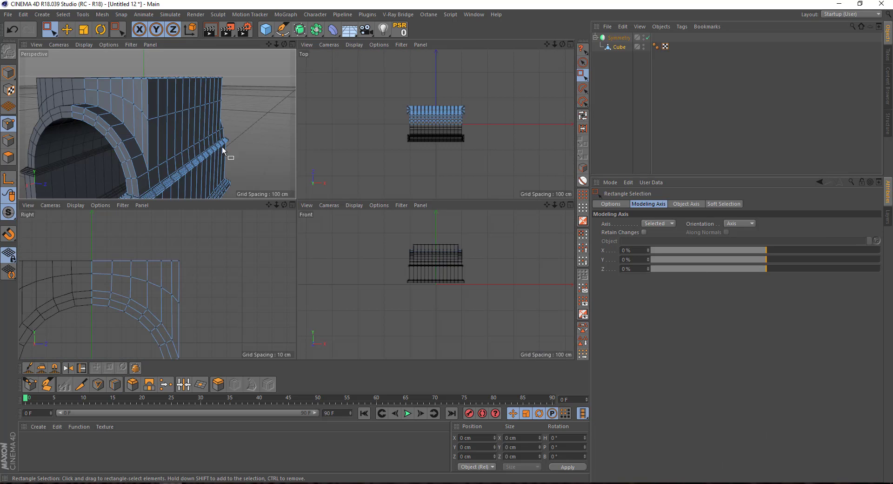
middle_click(190, 270)
drag(141, 170, 308, 203)
mouse_move(375, 181)
mouse_down()
mouse_move(298, 224)
mouse_move(299, 248)
mouse_up()
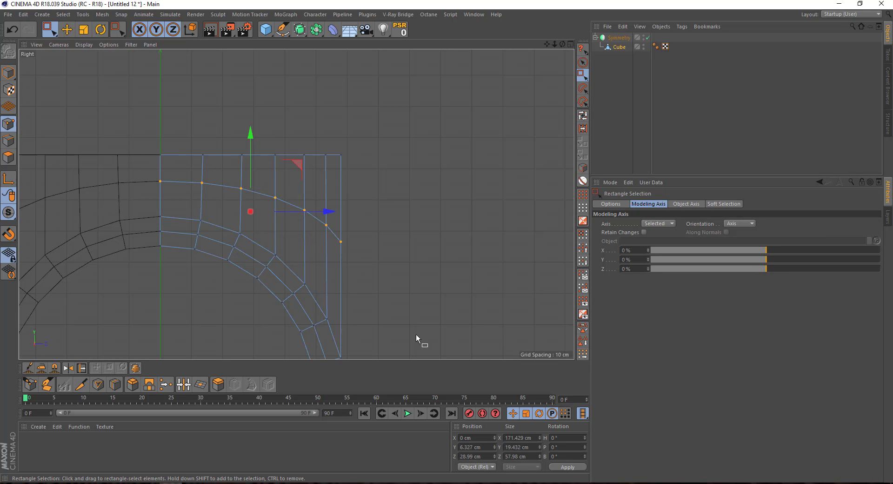
click(564, 465)
drag(250, 158, 249, 136)
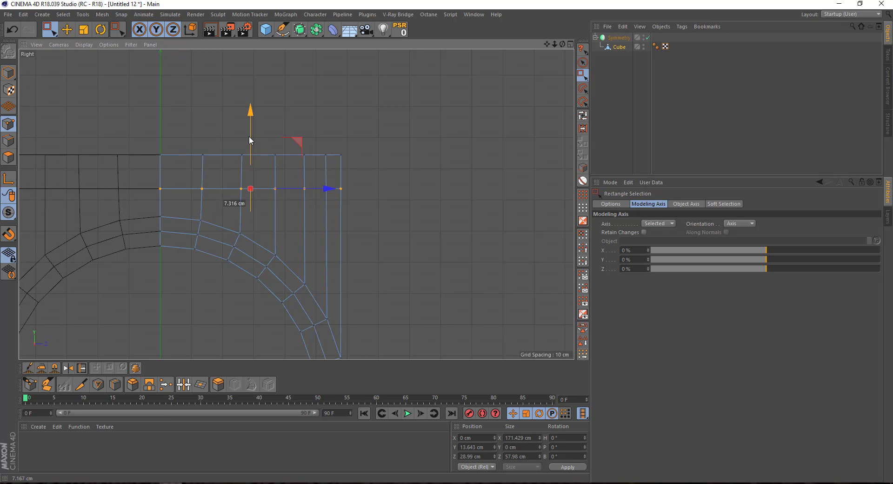
Step: Lower the straightened row of points slightly in the perspective view
middle_click(288, 194)
middle_click(172, 109)
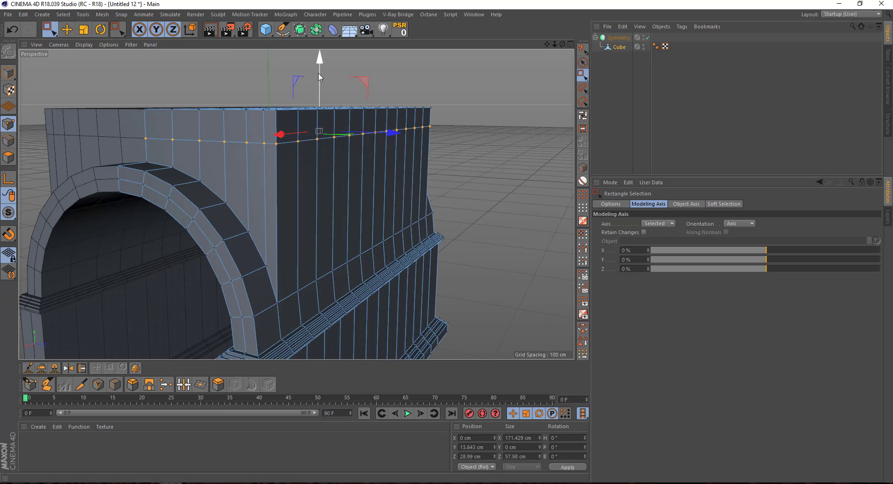
drag(320, 76, 320, 83)
scroll(496, 190, down, 3)
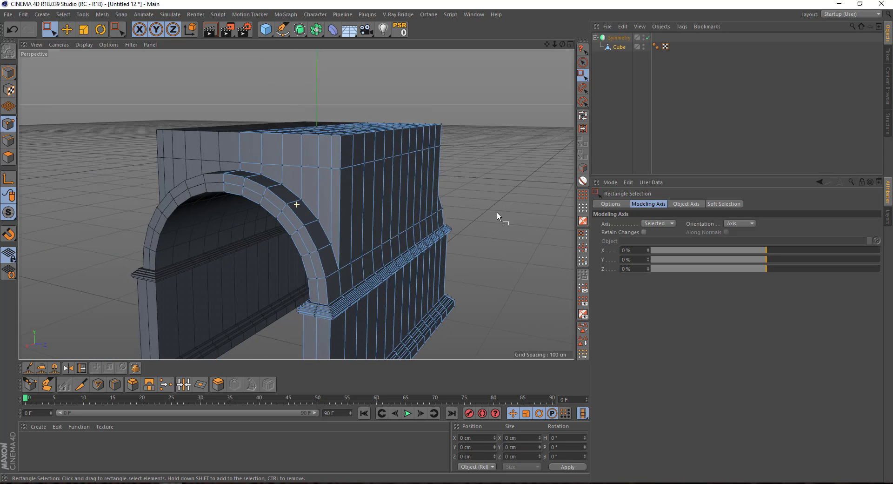
mouse_move(497, 212)
alt+mouse_down()
mouse_move(253, 124)
mouse_move(322, 116)
mouse_move(219, 149)
alt+mouse_up()
click(9, 157)
Step: Paint-select the top wall polygons and extrude them outward about 14.9 cm into a cornice
key(9)
scroll(358, 121, down, 3)
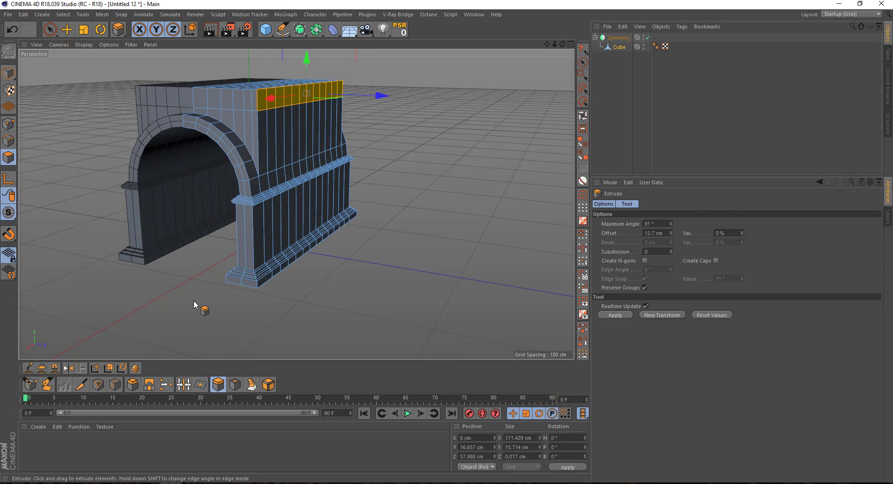
drag(379, 95, 399, 93)
Step: In Edge mode, select the edge loop running along the arch
click(417, 146)
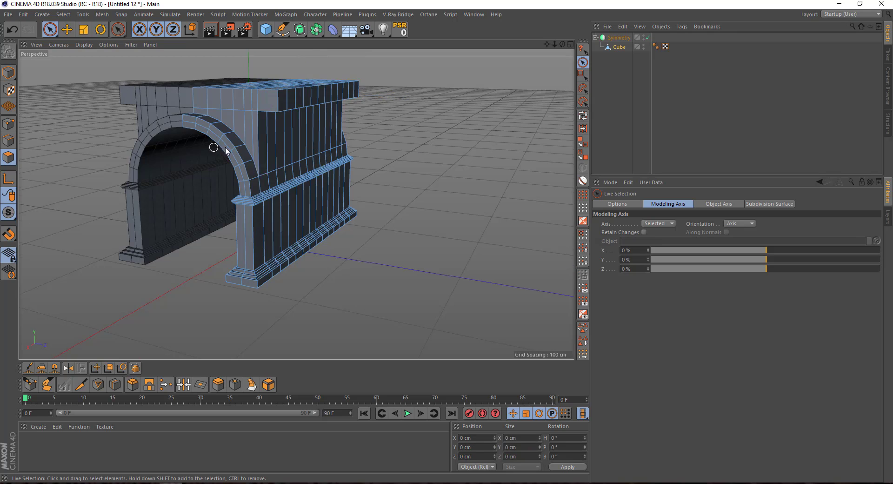
mouse_move(225, 147)
alt+mouse_down()
mouse_move(311, 173)
mouse_move(256, 211)
mouse_move(105, 189)
mouse_move(171, 189)
mouse_move(205, 205)
mouse_move(186, 200)
alt+mouse_up()
scroll(196, 204, up, 3)
scroll(173, 197, up, 2)
click(8, 140)
mouse_move(207, 128)
mouse_down()
mouse_move(249, 140)
mouse_move(295, 175)
mouse_move(329, 219)
mouse_move(343, 299)
mouse_up()
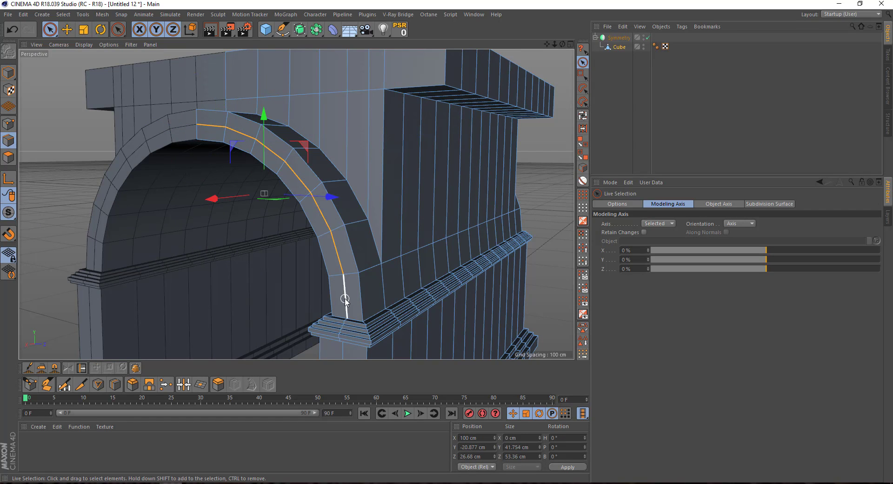
scroll(258, 247, up, 3)
scroll(192, 187, down, 1)
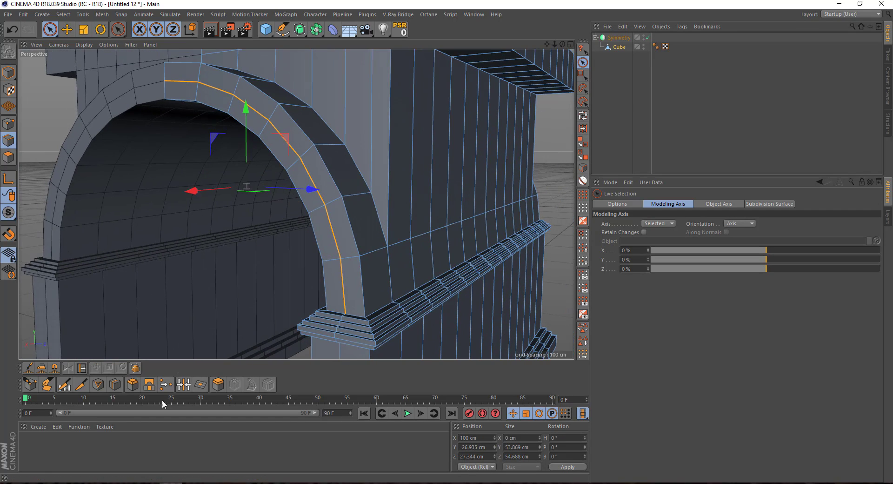
Step: Bevel the arch edge loop with a 1.8 cm width
click(132, 385)
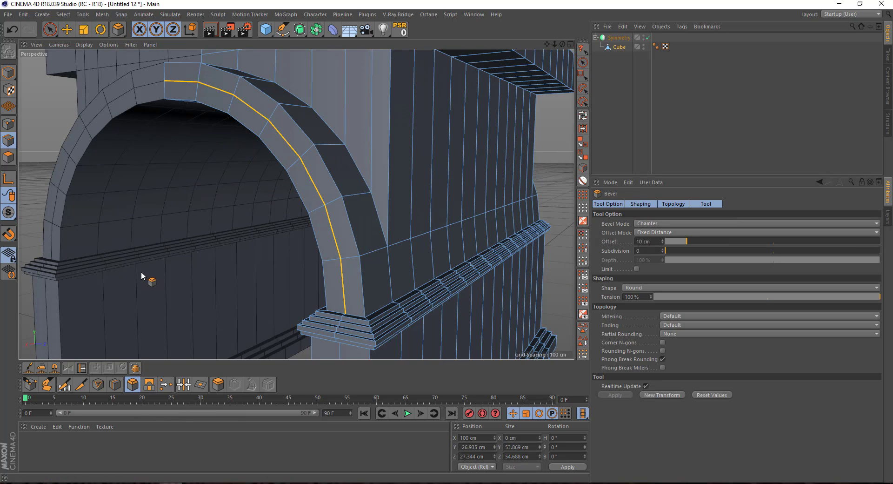
drag(151, 268, 161, 278)
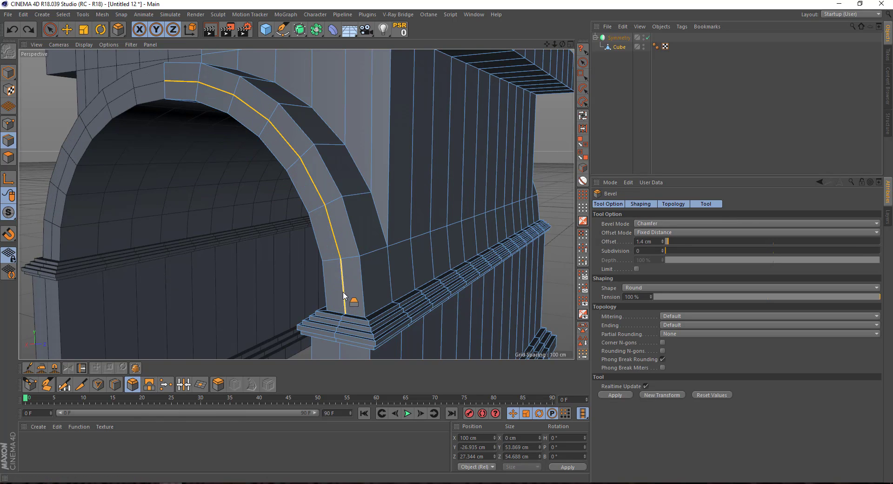
drag(343, 296, 304, 292)
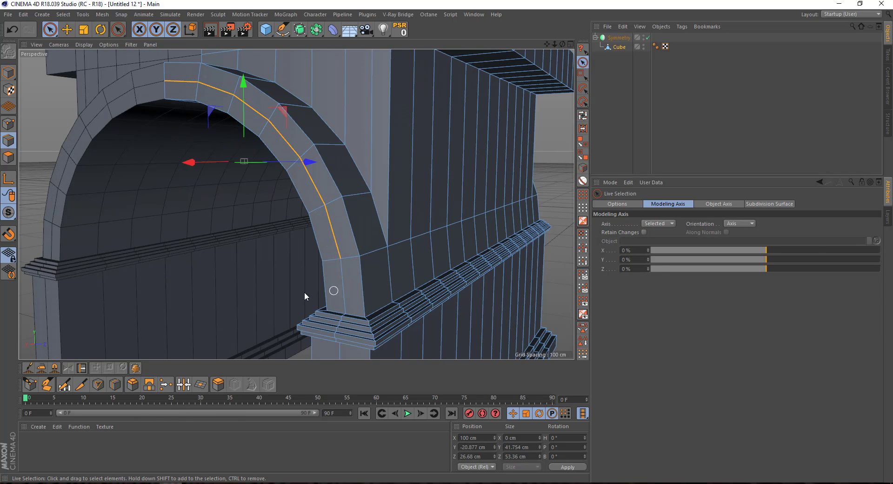
click(184, 277)
Step: Select the bevelled polygon strip along the arch and extrude it outward by 3.5 cm
ctrl+click(8, 158)
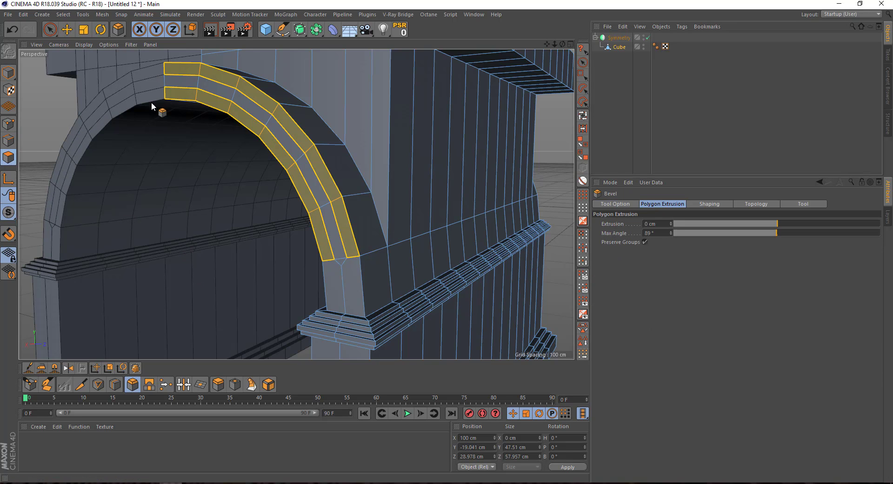
key(space)
drag(167, 82, 309, 175)
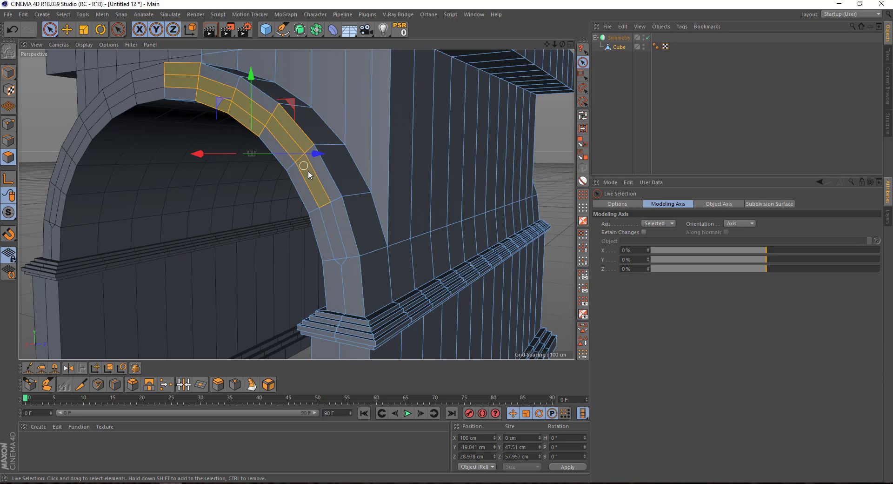
ctrl+click(352, 233)
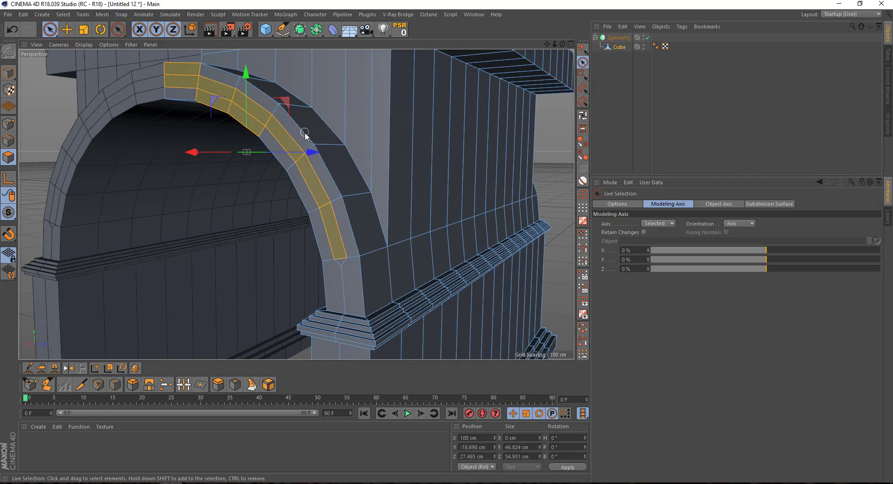
mouse_move(240, 121)
ctrl+mouse_down()
mouse_move(214, 109)
mouse_move(175, 69)
ctrl+mouse_up()
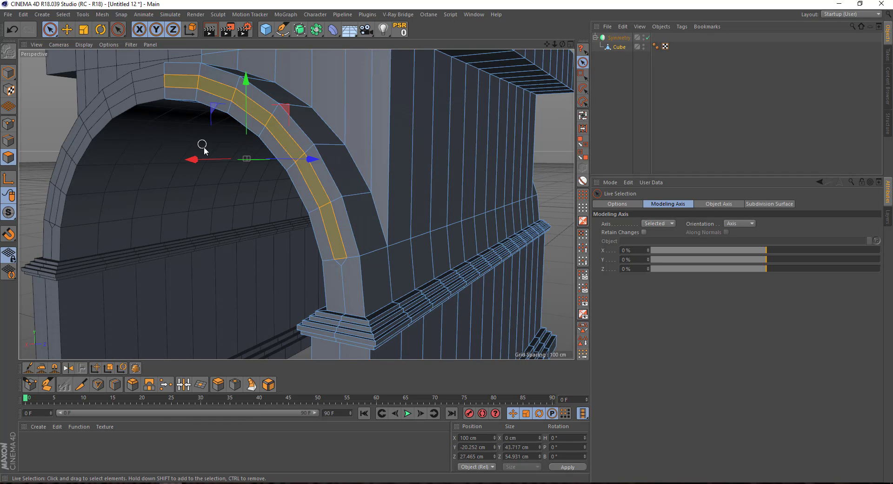
key(d)
drag(163, 254, 177, 248)
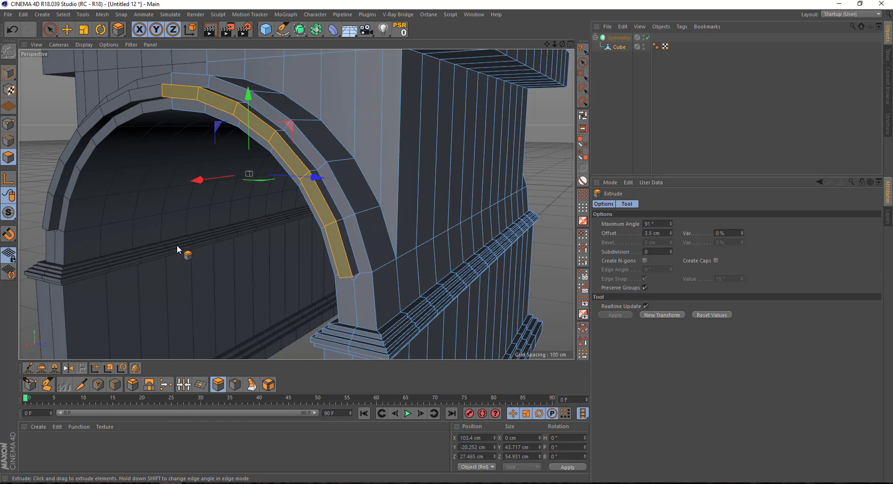
Step: Orbit around the archway to inspect the new raised band
scroll(177, 244, up, 5)
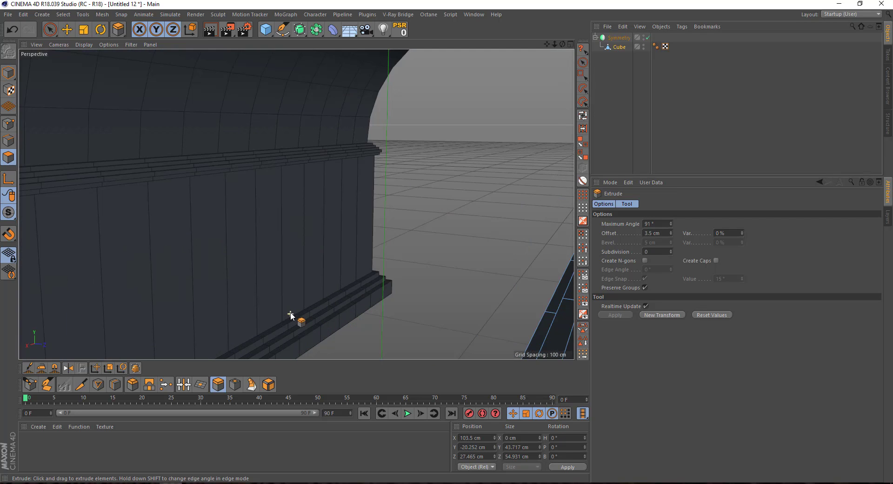
scroll(257, 243, up, 5)
key(space)
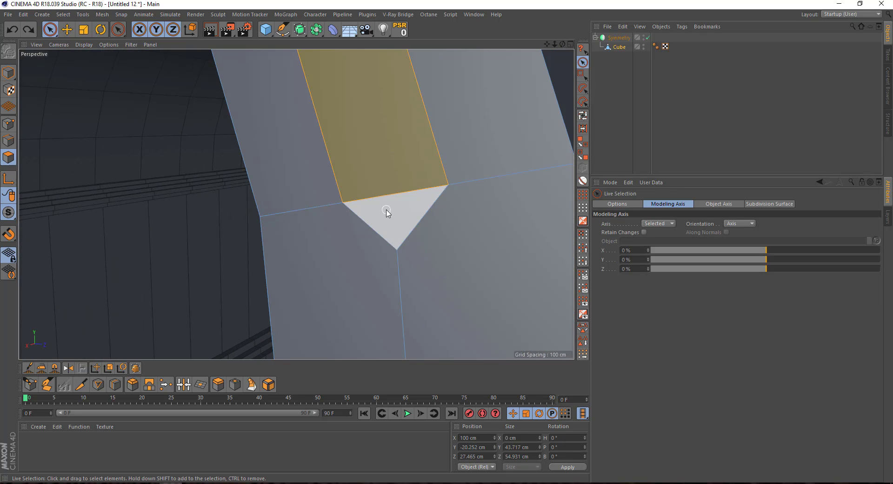
scroll(273, 222, down, 5)
mouse_move(273, 222)
alt+mouse_down()
mouse_move(192, 210)
mouse_move(393, 261)
alt+mouse_up()
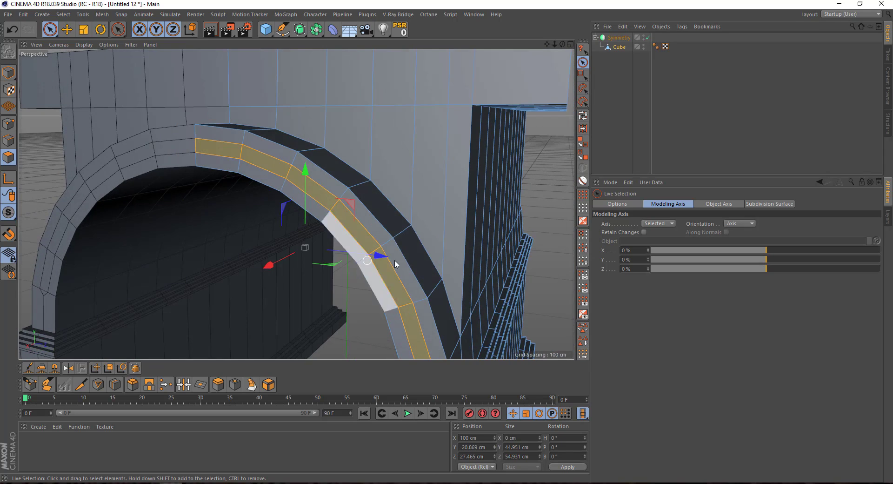
click(333, 222)
middle_click(333, 220)
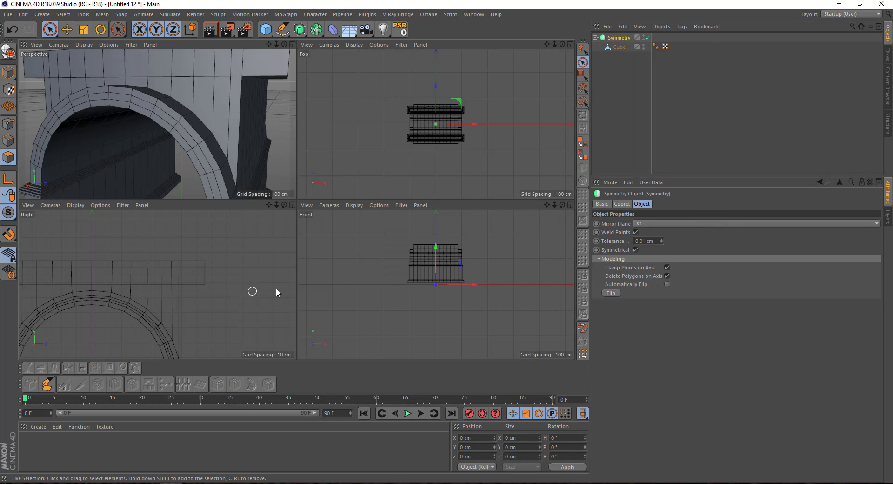
middle_click(143, 167)
Step: Restore the arch band selection, extrude it a little further, then disable mirroring
key(ctrl+z)
key(d)
mouse_move(237, 239)
alt+mouse_down()
mouse_move(149, 265)
mouse_move(155, 245)
alt+mouse_up()
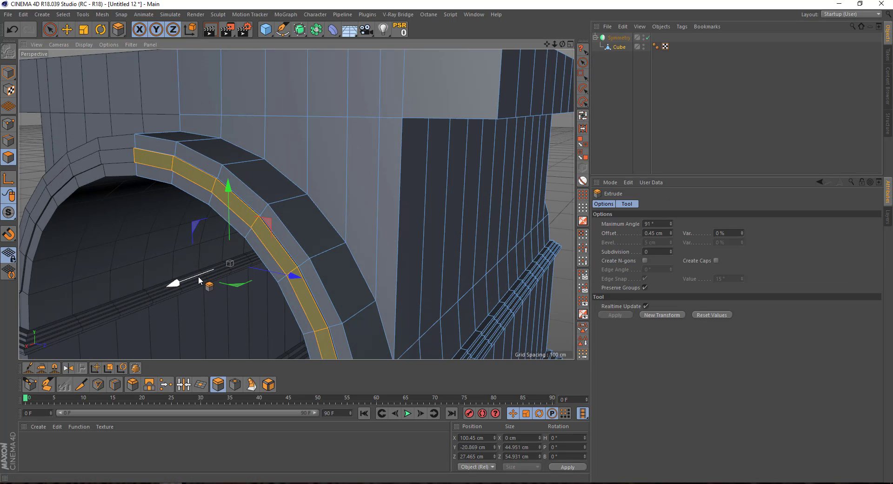
alt+drag(200, 287, 155, 197)
key(space)
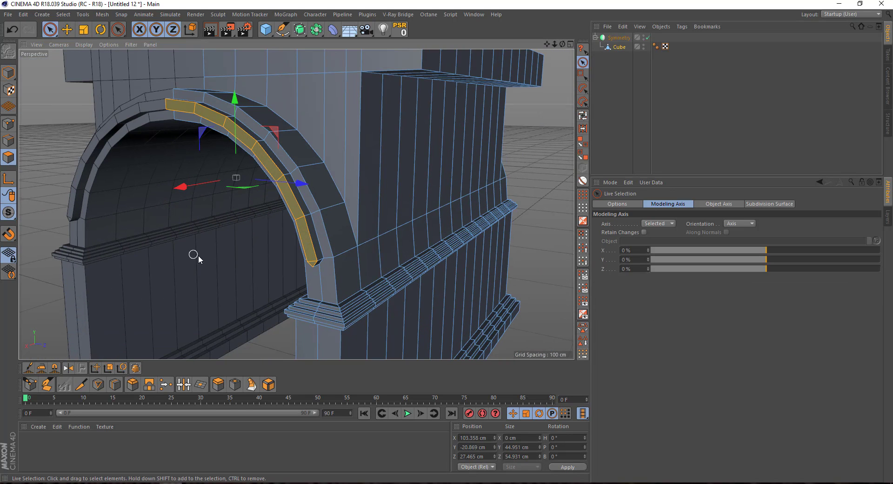
alt+drag(484, 152, 535, 117)
click(647, 37)
Step: Cut a new line along the length of the arch band with Line Cut (K)
click(619, 47)
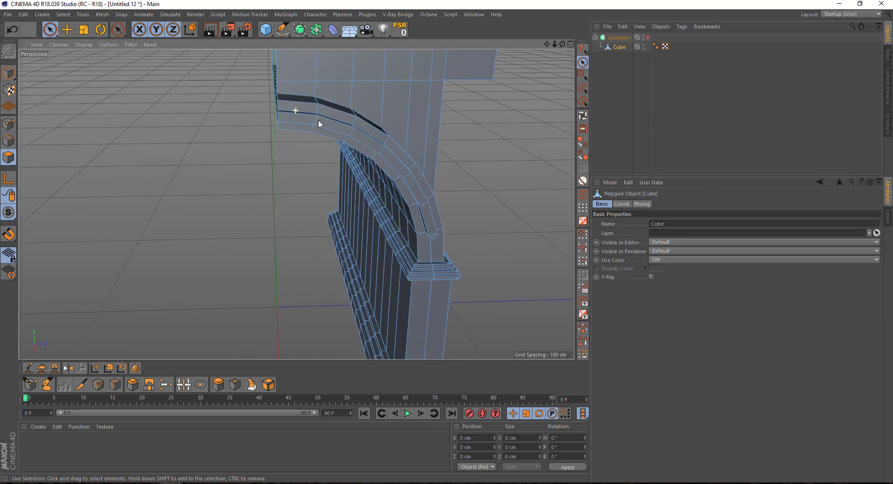
mouse_move(318, 119)
alt+mouse_down()
mouse_move(236, 113)
mouse_move(275, 101)
mouse_move(431, 261)
mouse_move(294, 231)
mouse_move(245, 204)
alt+mouse_up()
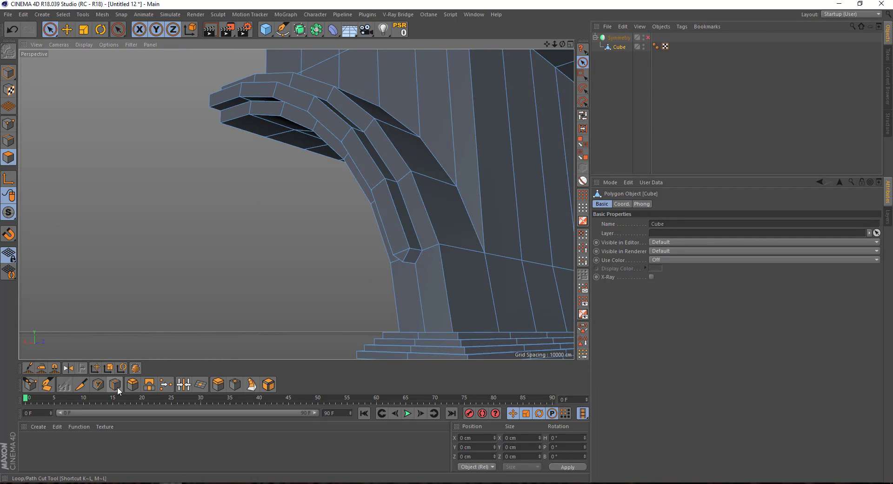
key(k)
key(k)
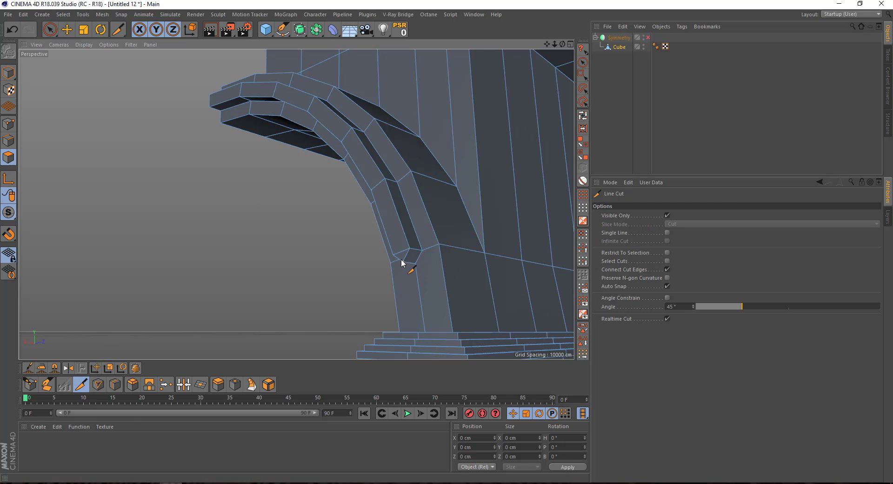
click(403, 261)
click(378, 185)
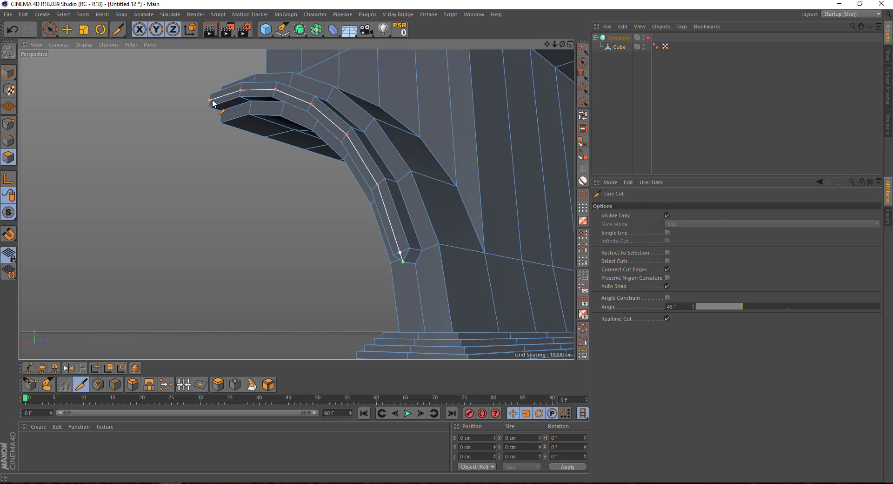
key(space)
alt+middle_drag(359, 150, 359, 157)
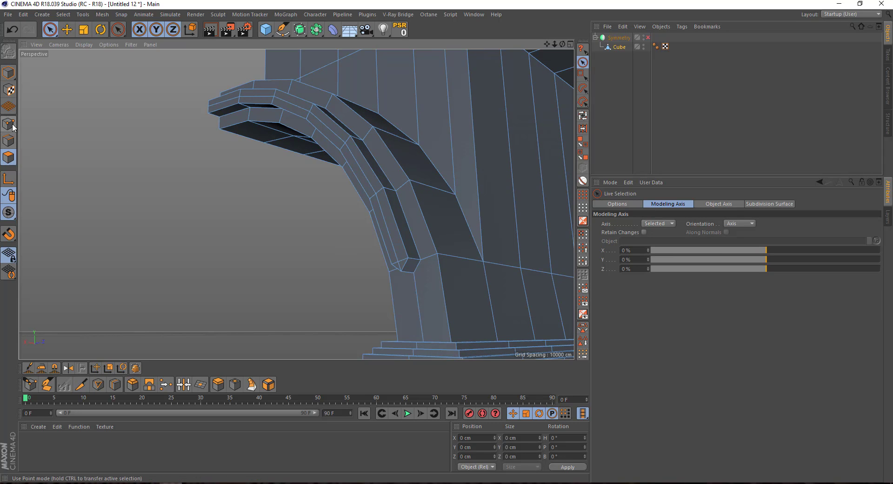
Step: Lower the point at the band's lower end about 3 cm using the side view
click(12, 125)
click(408, 271)
alt+drag(418, 261, 447, 294)
middle_click(446, 294)
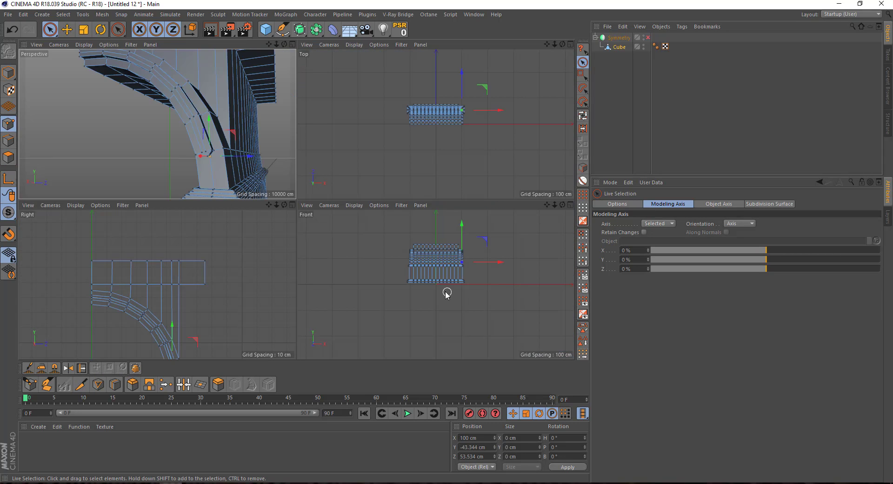
middle_click(266, 339)
scroll(294, 188, up, 5)
drag(298, 184, 299, 201)
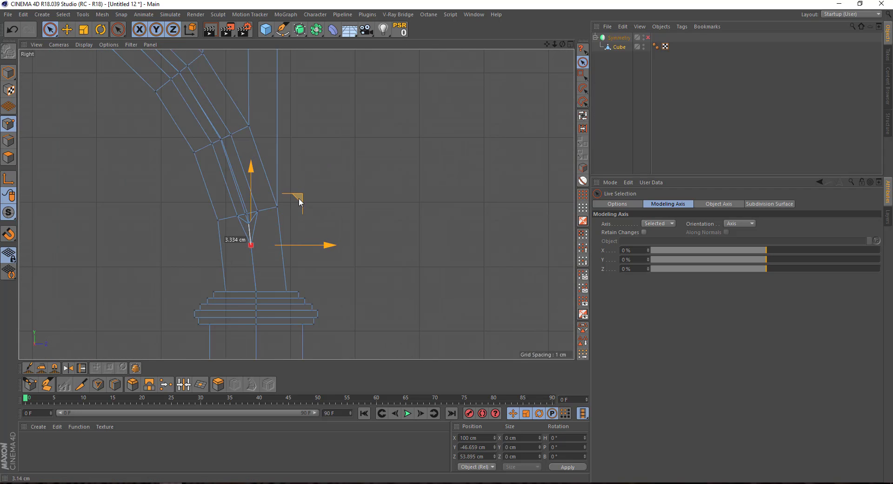
middle_click(299, 201)
middle_click(181, 194)
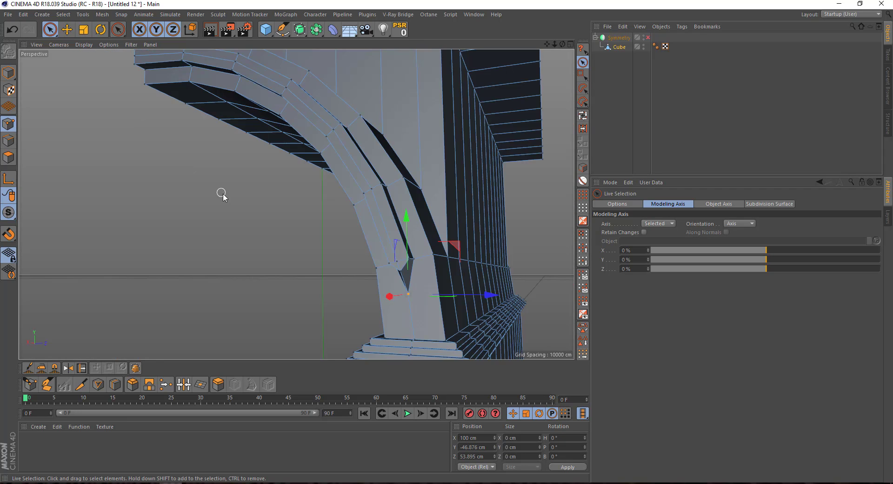
mouse_move(219, 194)
alt+mouse_down()
mouse_move(295, 201)
mouse_move(419, 256)
mouse_move(411, 263)
mouse_move(428, 293)
mouse_move(375, 286)
mouse_move(395, 261)
alt+mouse_up()
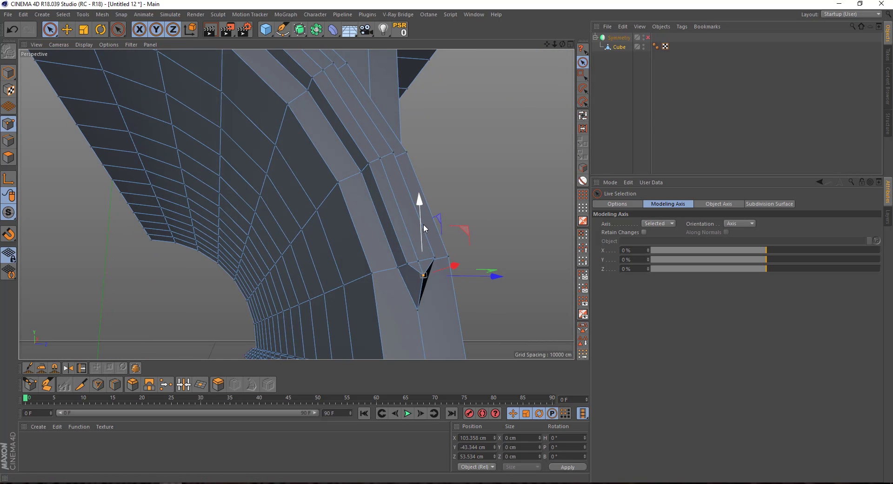
drag(423, 224, 422, 233)
scroll(467, 278, up, 5)
scroll(467, 278, up, 3)
drag(510, 279, 481, 276)
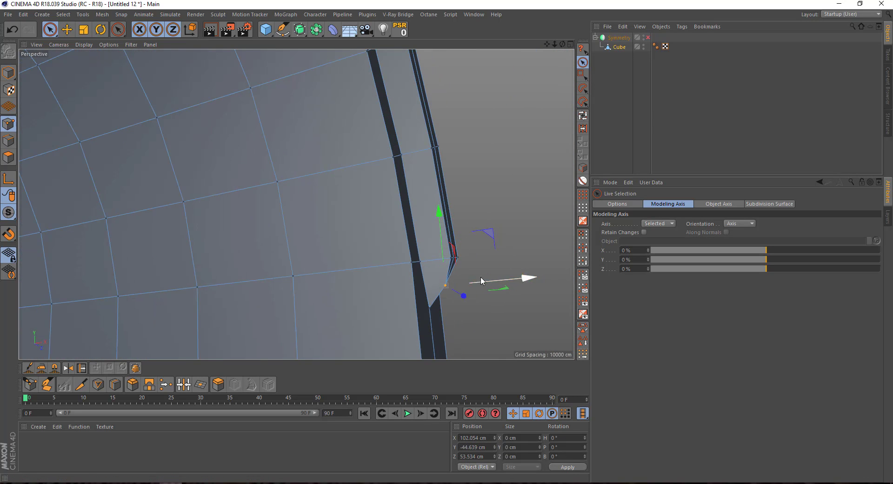
key(ctrl+z)
Step: Add the neighbouring point and shift both about 1 cm along X for a stepped band
scroll(449, 211, down, 2)
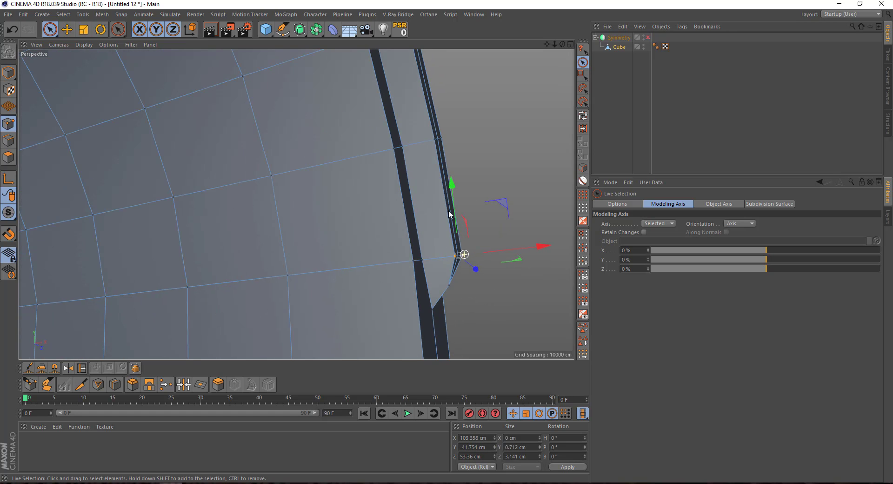
scroll(334, 264, down, 3)
shift+click(357, 250)
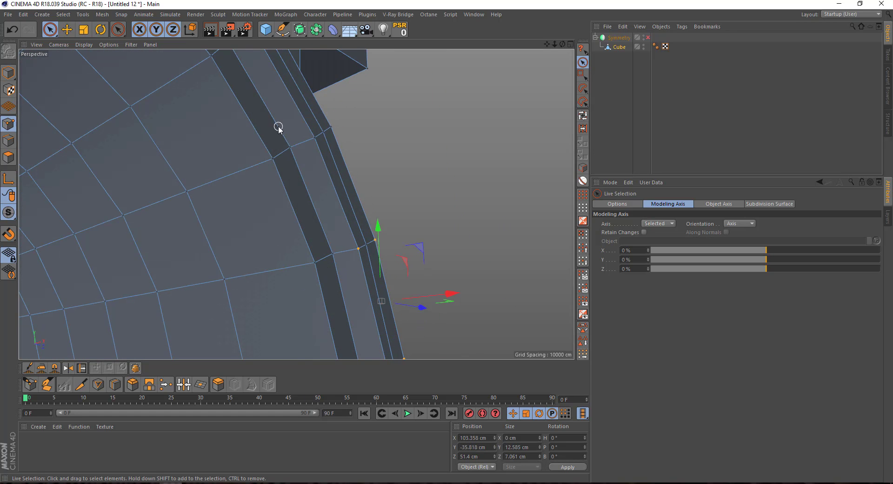
scroll(336, 256, up, 2)
mouse_move(349, 239)
alt+mouse_down()
mouse_move(245, 218)
mouse_move(259, 236)
alt+mouse_up()
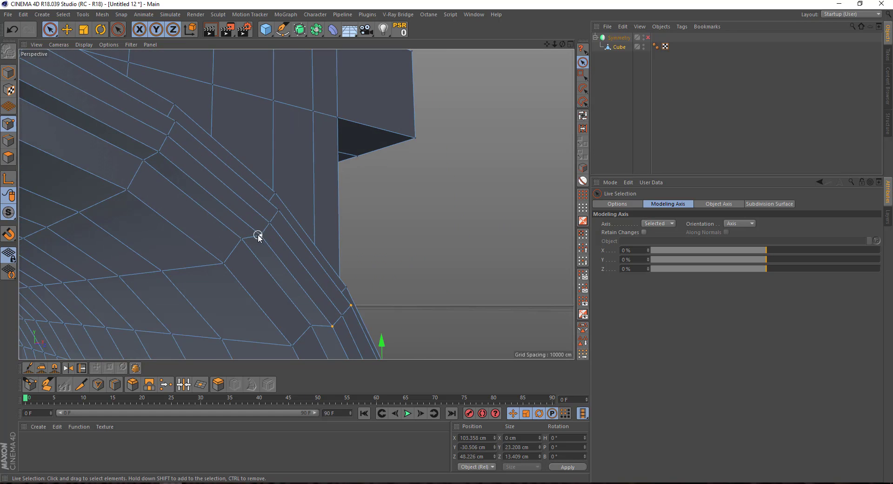
alt+drag(282, 210, 248, 236)
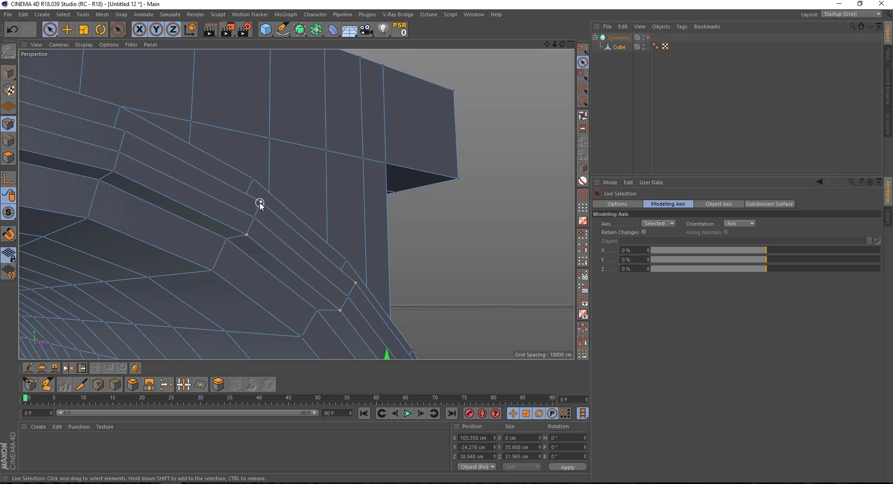
alt+drag(260, 204, 212, 204)
alt+drag(219, 163, 181, 206)
mouse_move(178, 150)
alt+mouse_down()
mouse_move(285, 253)
mouse_move(358, 231)
alt+mouse_up()
mouse_move(421, 300)
mouse_down()
mouse_move(349, 269)
mouse_move(342, 283)
mouse_up()
click(552, 173)
Step: Re-enable the Symmetry object to show the full mirrored arch
click(611, 158)
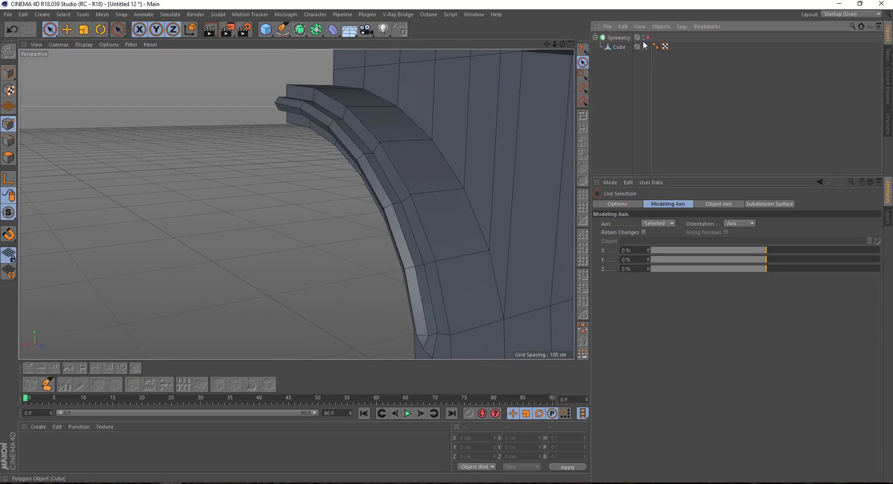
click(648, 37)
scroll(289, 205, down, 5)
mouse_move(253, 220)
alt+mouse_down()
mouse_move(373, 235)
mouse_move(359, 233)
alt+mouse_up()
mouse_move(308, 217)
alt+mouse_down()
mouse_move(324, 188)
mouse_move(251, 128)
alt+mouse_up()
alt+drag(377, 149, 392, 115)
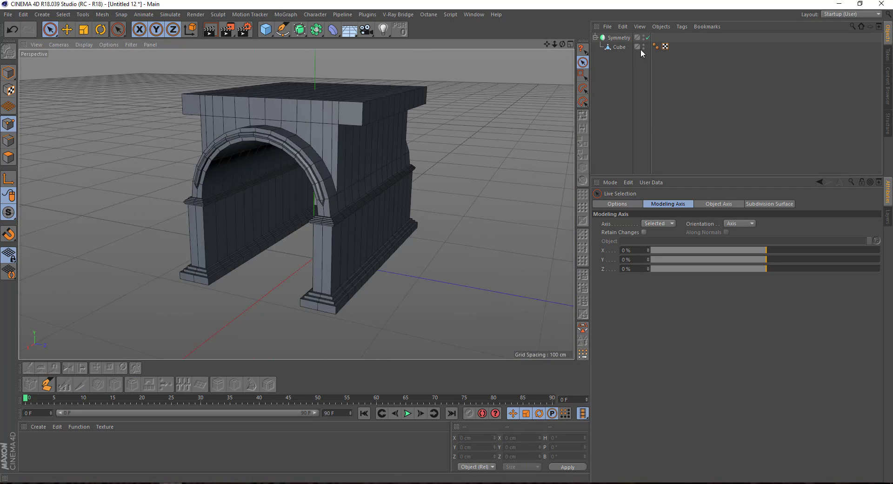
Step: Push the cornice block's top end faces out about 14 cm along X
click(392, 115)
click(8, 159)
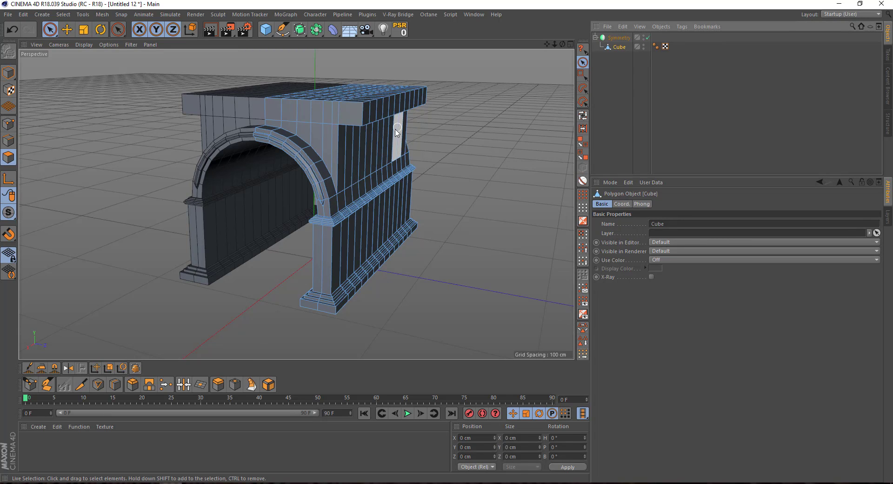
mouse_move(297, 186)
alt+mouse_down()
mouse_move(255, 166)
mouse_move(305, 171)
alt+mouse_up()
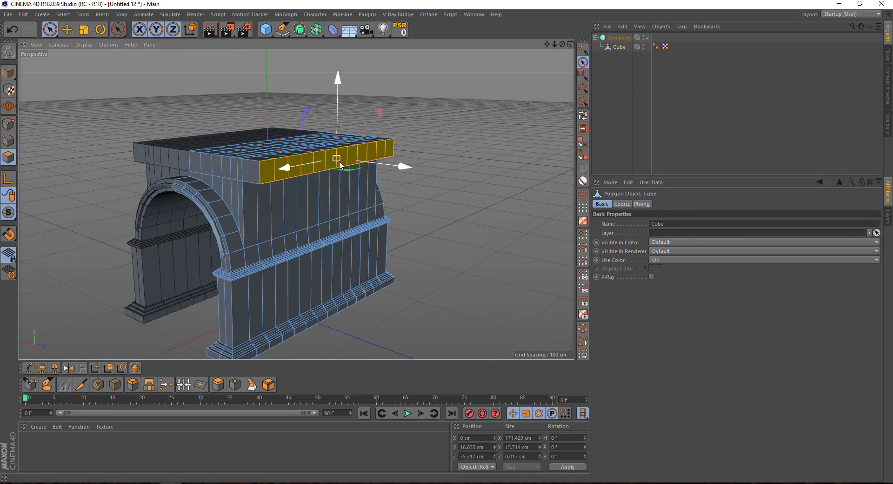
drag(393, 166, 411, 167)
click(476, 216)
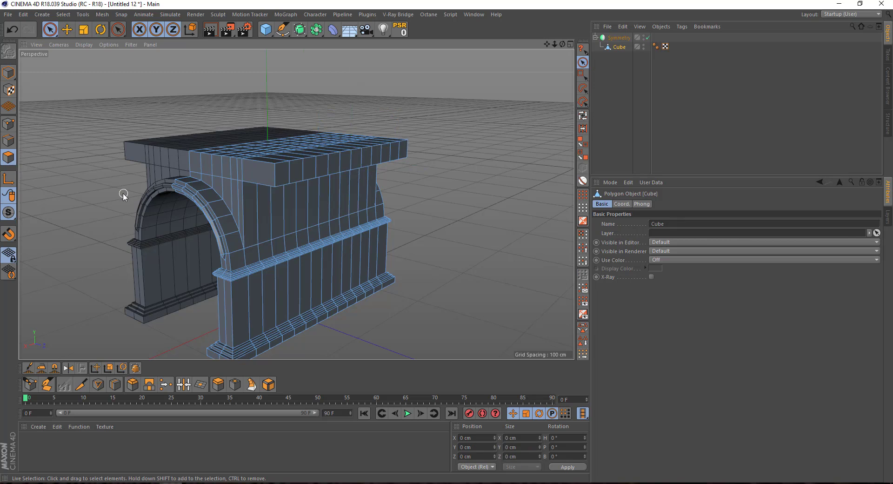
mouse_move(124, 193)
alt+mouse_down()
mouse_move(293, 200)
mouse_move(237, 189)
alt+mouse_up()
scroll(245, 211, up, 3)
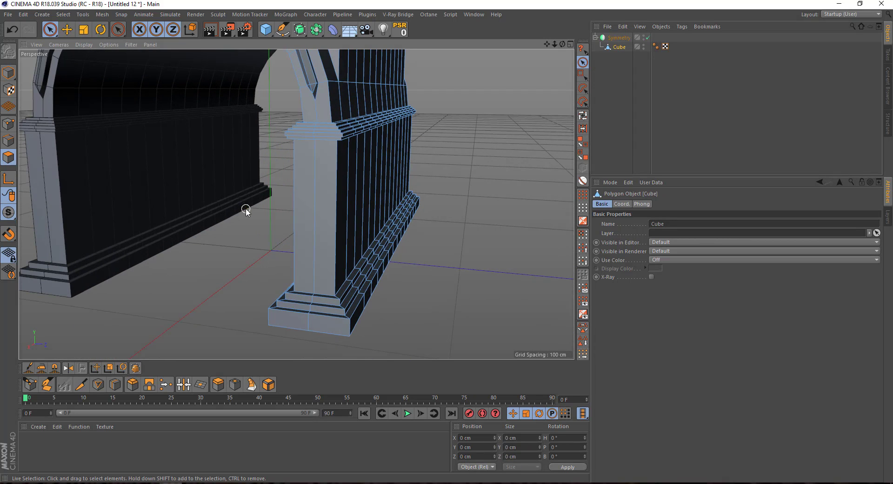
Step: Add a loop cut low on the pier
click(8, 141)
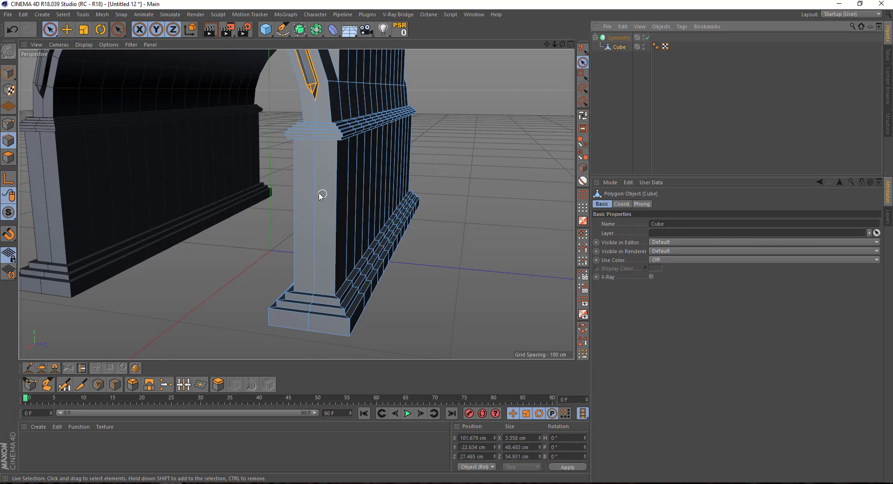
click(316, 195)
alt+drag(279, 229, 307, 156)
scroll(307, 155, up, 2)
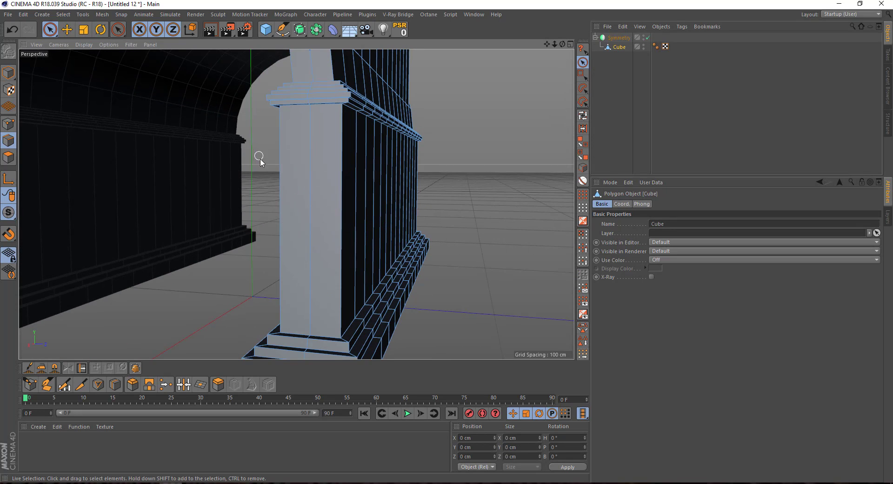
click(111, 384)
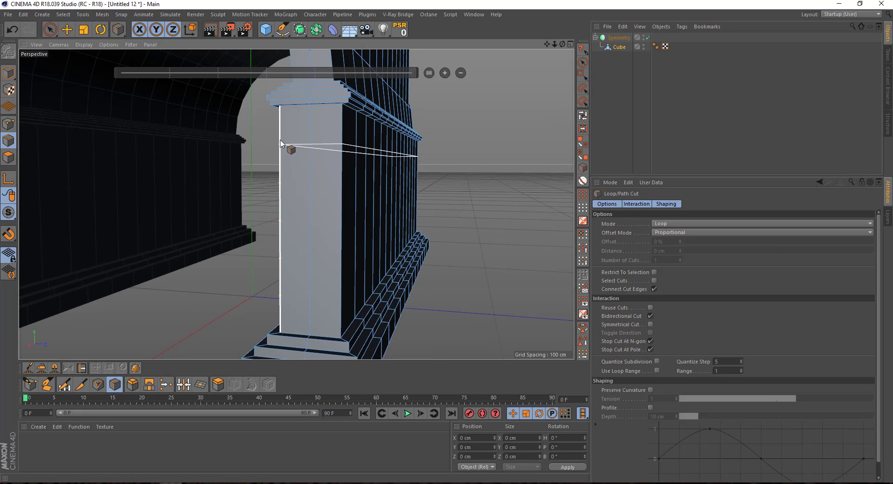
click(283, 300)
key(space)
Step: Chamfer the pier's front vertical edge by 2.7 cm
click(309, 213)
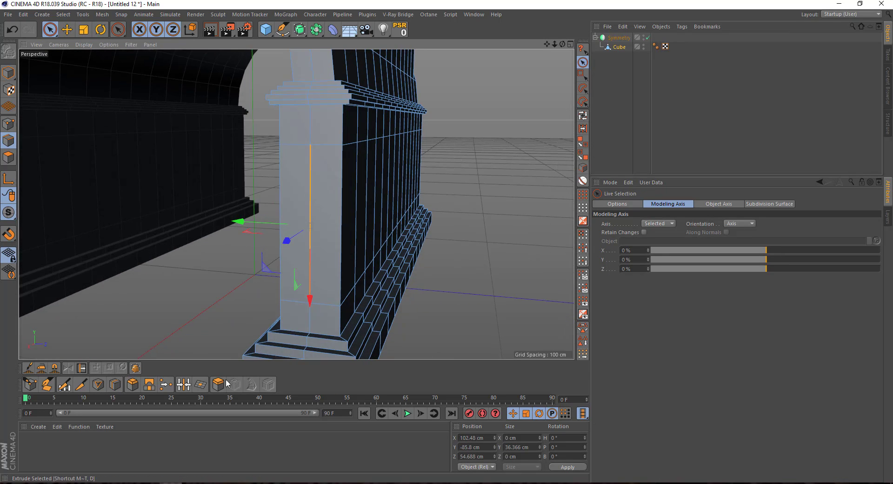
click(133, 384)
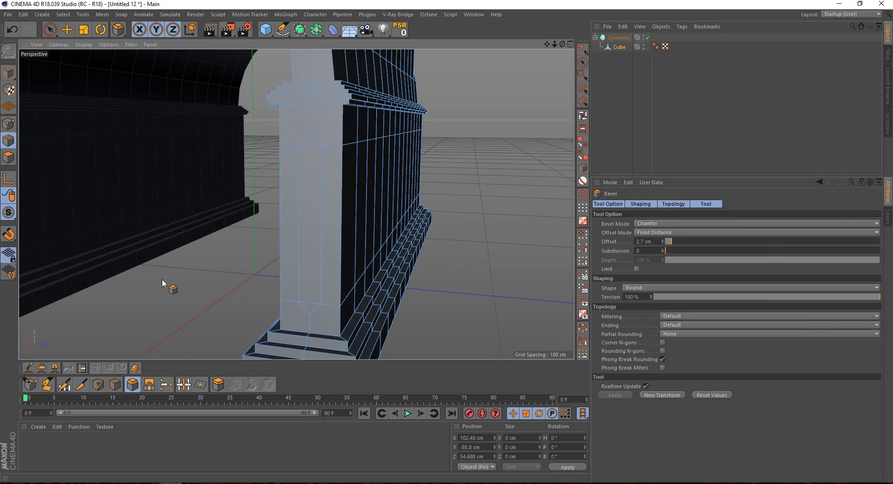
click(162, 280)
key(space)
click(9, 157)
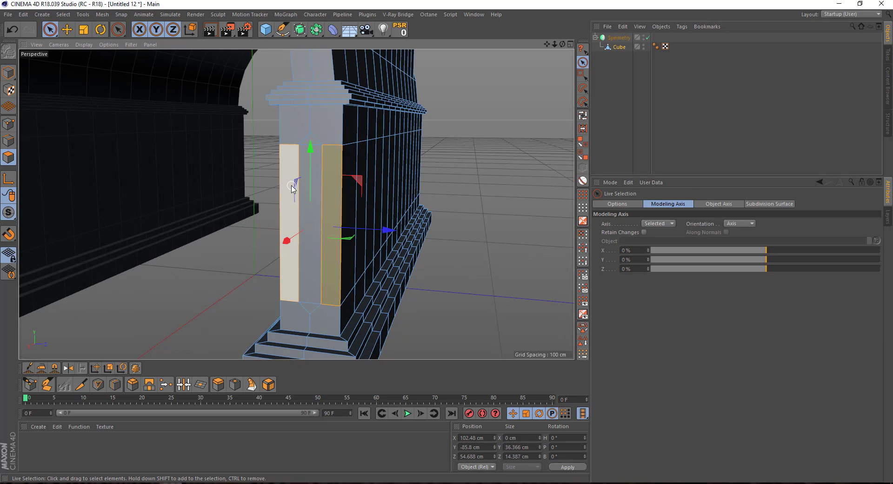
Step: Select the pier's pointed front panel faces and inset them about 1.17 cm
drag(288, 209, 302, 150)
click(302, 150)
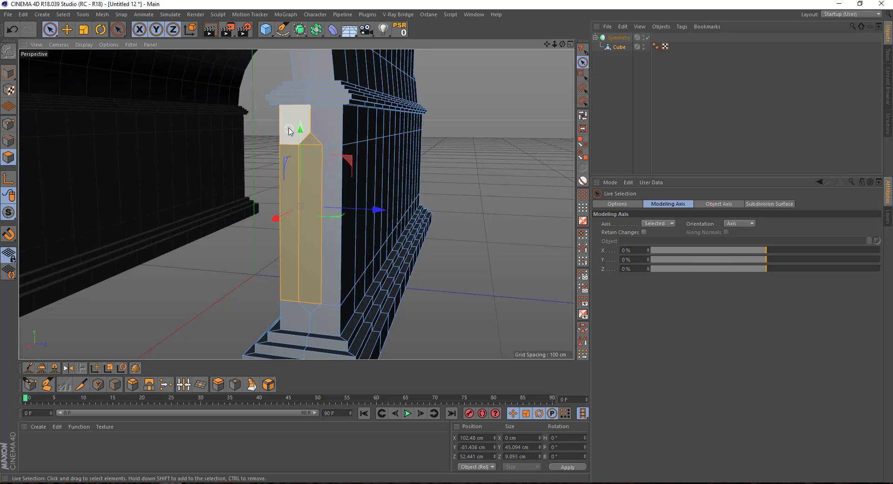
shift+click(326, 124)
ctrl+click(311, 219)
shift+click(333, 218)
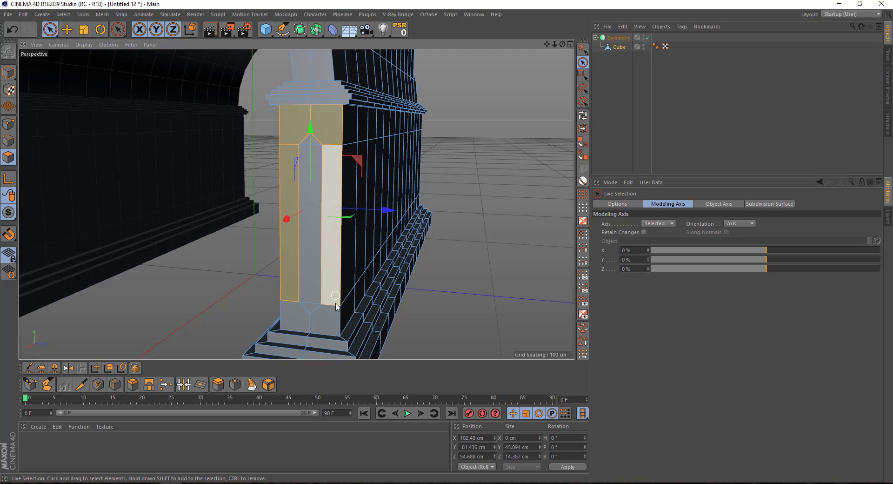
scroll(279, 289, up, 3)
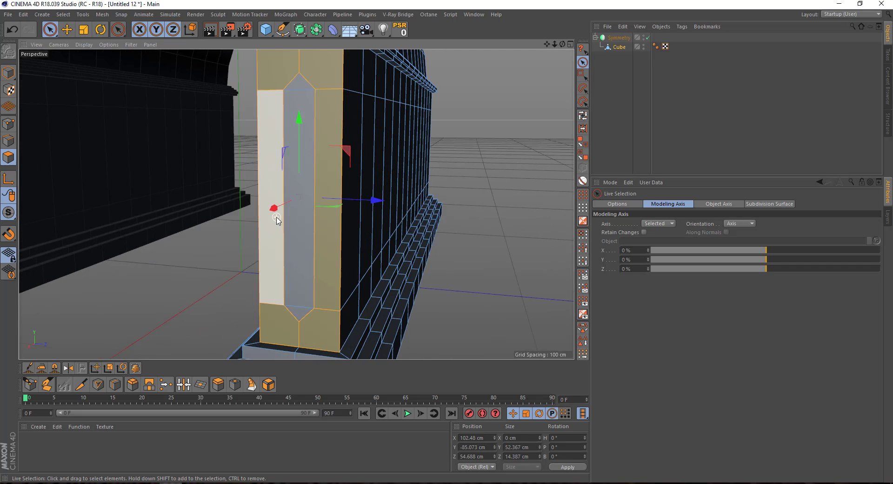
click(235, 384)
mouse_move(163, 258)
mouse_down()
mouse_move(113, 255)
mouse_move(136, 225)
mouse_move(115, 200)
mouse_move(143, 193)
mouse_move(172, 147)
mouse_move(146, 224)
mouse_up()
Step: Extrude the panel inward about 0.93 cm to recess it
key(d)
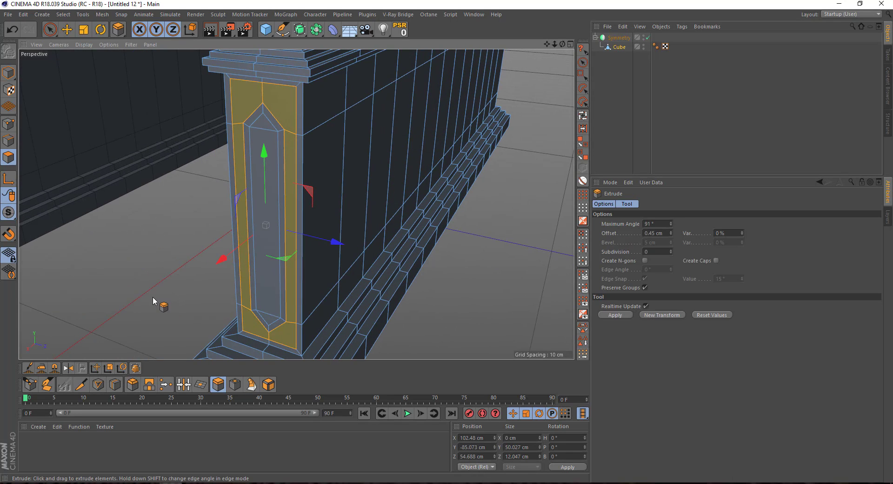
drag(155, 294, 110, 298)
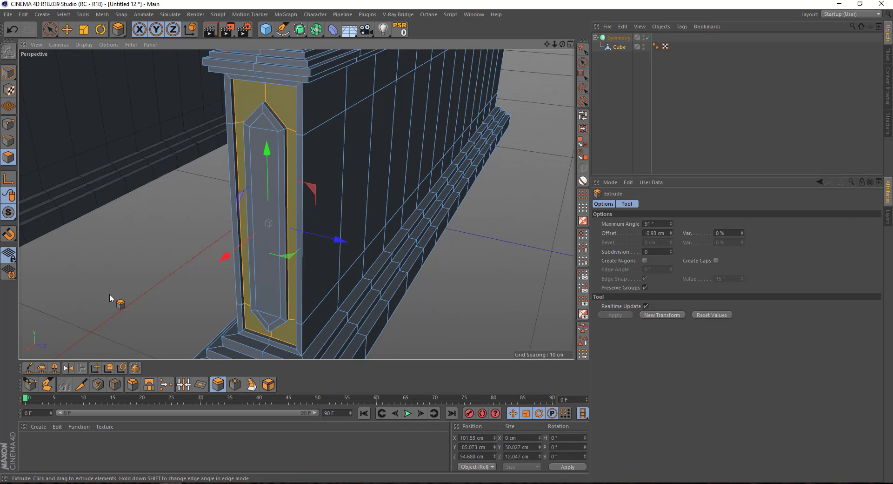
key(space)
click(604, 79)
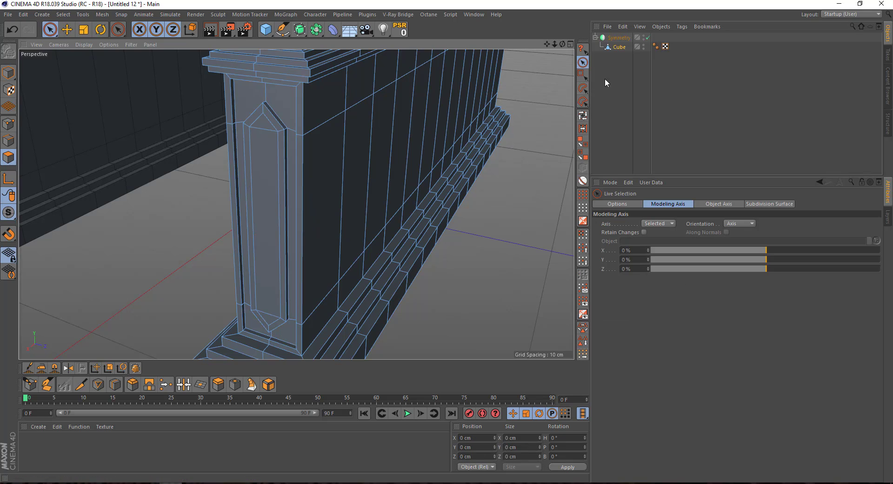
mouse_move(325, 203)
alt+mouse_down()
mouse_move(205, 273)
mouse_move(209, 234)
mouse_move(259, 218)
mouse_move(260, 109)
mouse_move(326, 137)
alt+mouse_up()
Step: Select the spandrel faces between arch and beam and inset them about 1.15 cm
scroll(326, 137, up, 2)
click(619, 47)
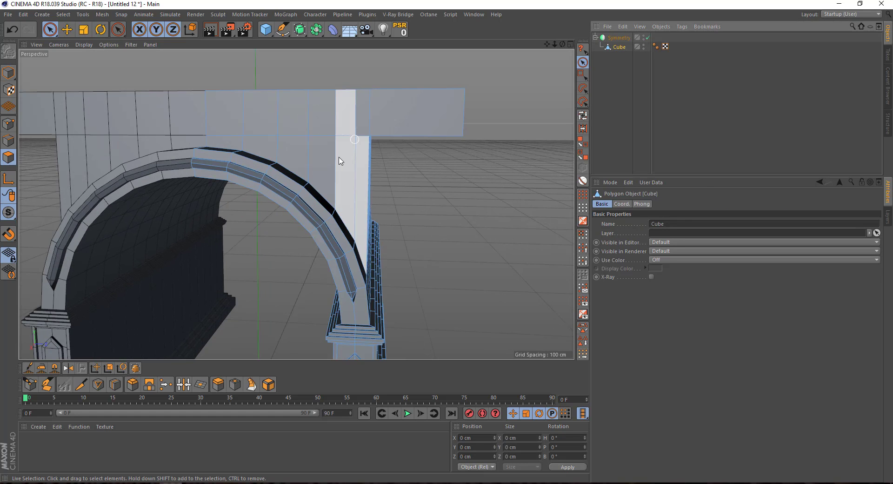
drag(357, 179, 297, 152)
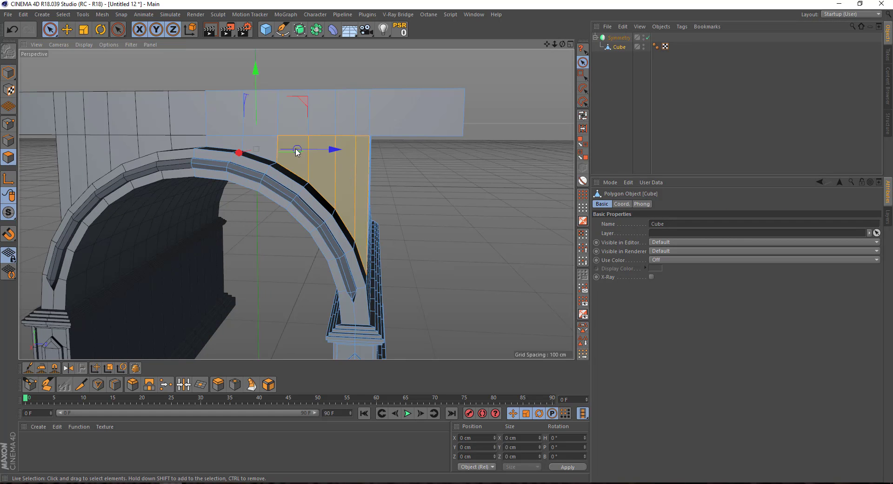
scroll(253, 147, up, 2)
scroll(251, 149, up, 2)
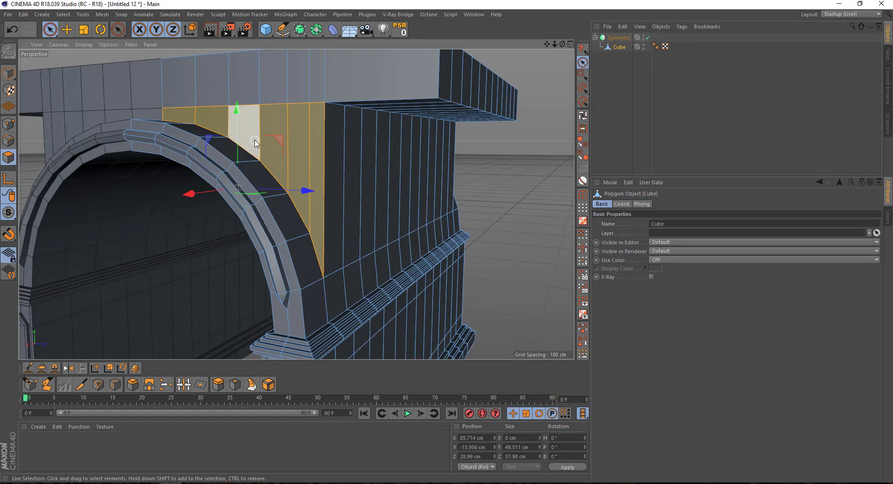
scroll(249, 152, up, 2)
click(235, 384)
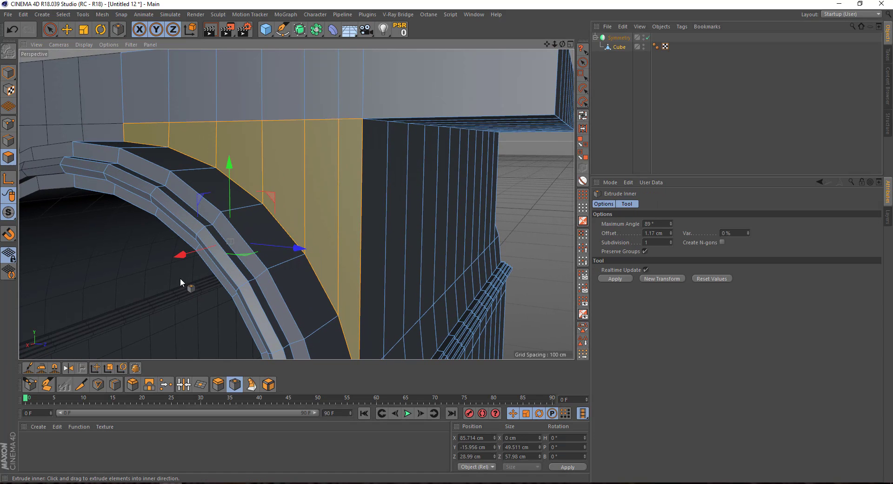
mouse_move(160, 271)
mouse_down()
mouse_move(119, 262)
mouse_move(191, 260)
mouse_move(92, 260)
mouse_move(46, 271)
mouse_up()
Step: Recess the spandrel panel about 2 cm and select the row of arch band faces
scroll(123, 249, up, 1)
scroll(127, 239, up, 1)
click(218, 383)
alt+drag(65, 244, 170, 194)
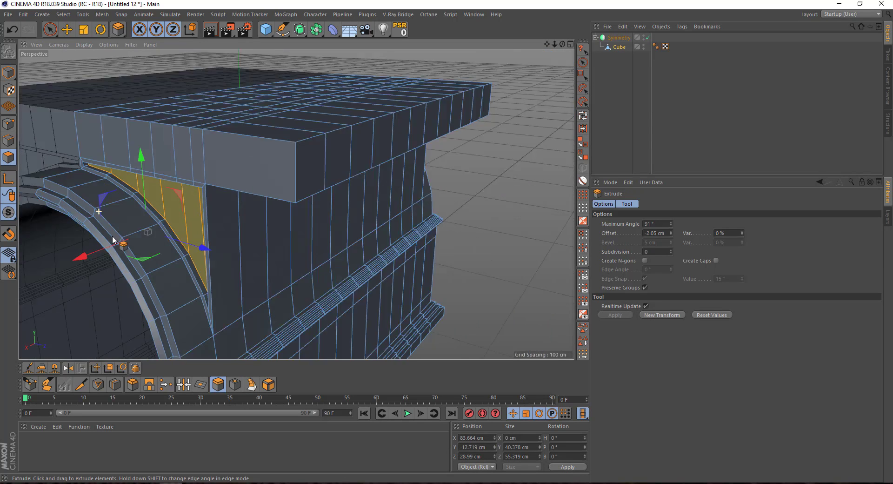
key(9)
mouse_move(106, 131)
mouse_down()
mouse_move(188, 170)
mouse_move(240, 228)
mouse_move(259, 269)
mouse_move(207, 264)
mouse_move(178, 351)
mouse_up()
Step: Inset each arch band face separately about 1.3 cm and extrude them about 3 cm into studs
click(237, 384)
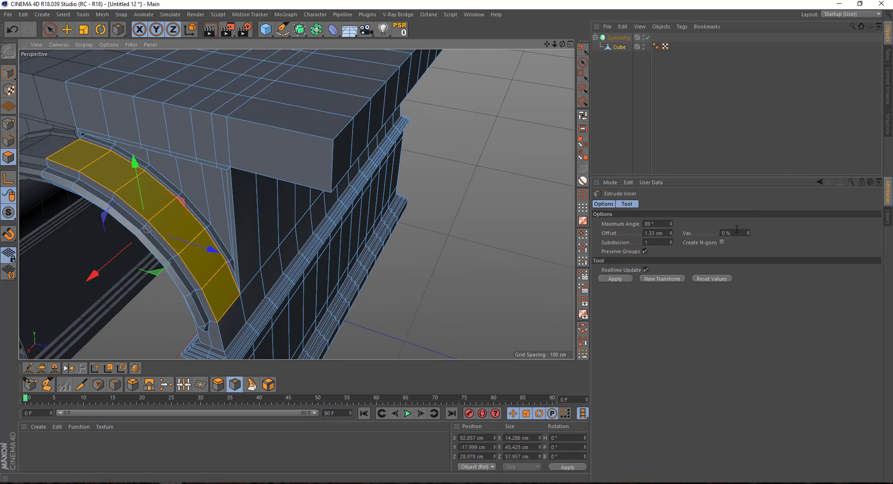
click(645, 251)
mouse_move(175, 233)
alt+mouse_down()
mouse_move(162, 249)
mouse_move(150, 248)
alt+mouse_up()
click(217, 384)
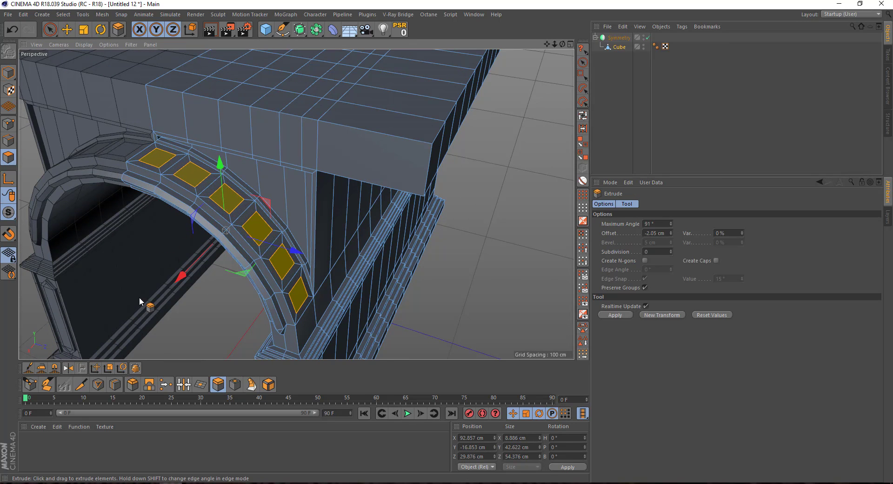
drag(142, 295, 144, 294)
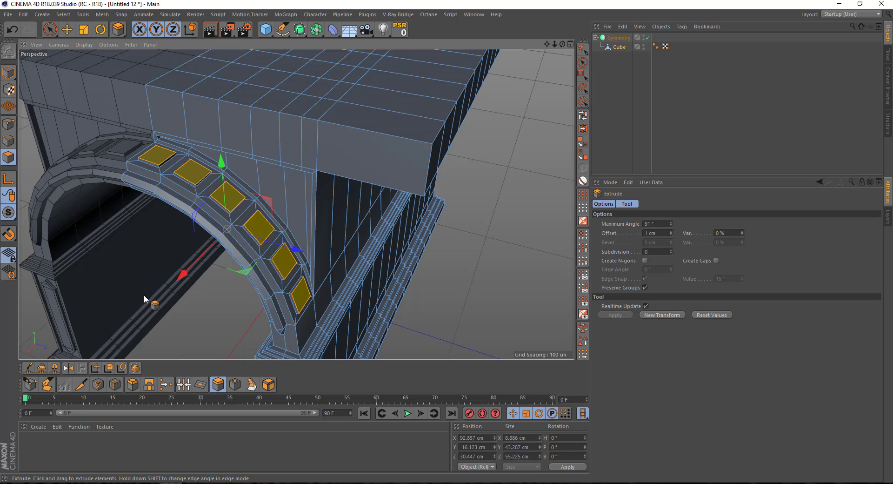
key(space)
click(602, 140)
key(h)
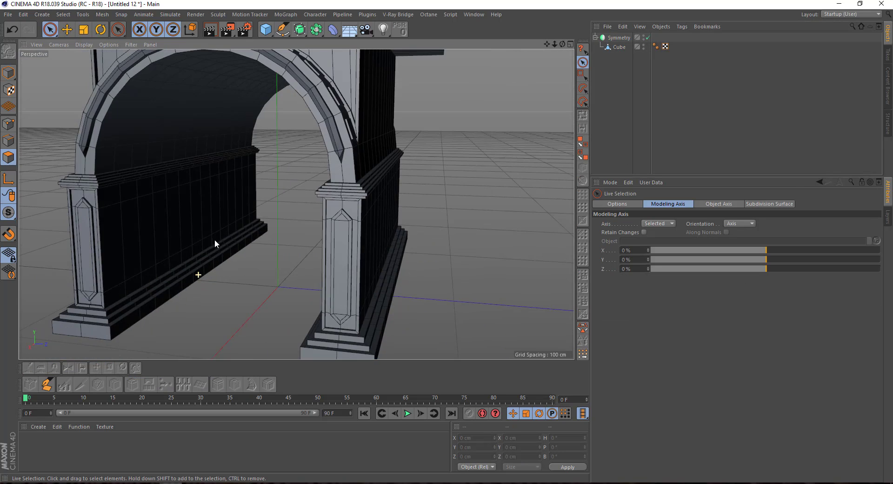
mouse_move(214, 240)
alt+mouse_down()
mouse_move(225, 163)
mouse_move(195, 255)
mouse_move(226, 239)
mouse_move(283, 235)
mouse_move(219, 241)
mouse_move(243, 273)
mouse_move(175, 262)
mouse_move(228, 202)
alt+mouse_up()
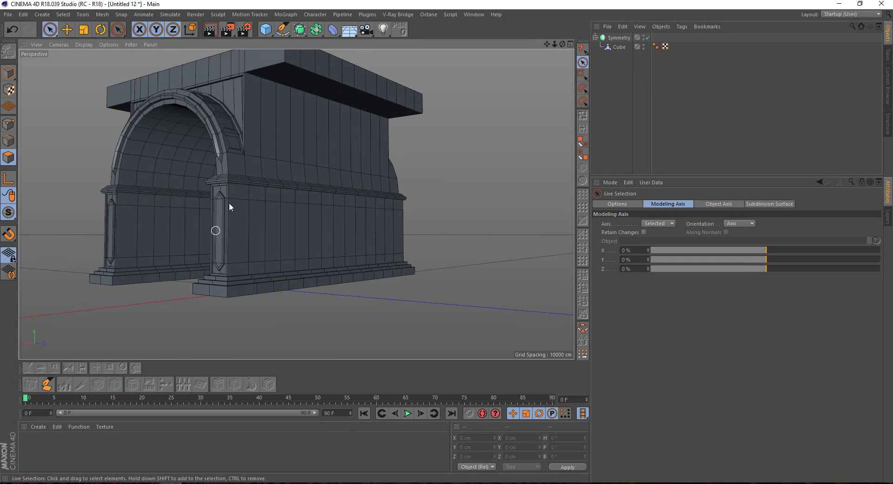
Step: Select the top edge loop where the wall meets the cornice underside
mouse_move(229, 203)
alt+right_down()
mouse_move(250, 94)
mouse_move(253, 156)
alt+right_up()
click(619, 47)
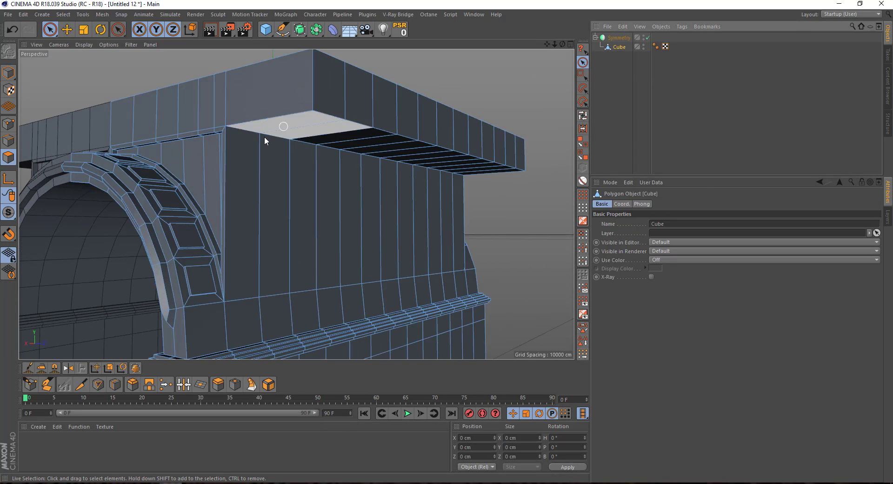
click(9, 140)
alt+drag(169, 167, 250, 145)
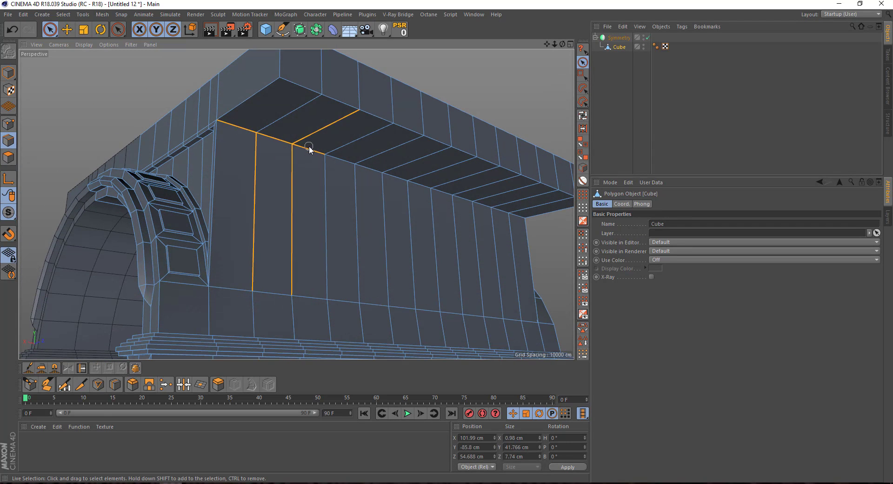
drag(309, 148, 457, 194)
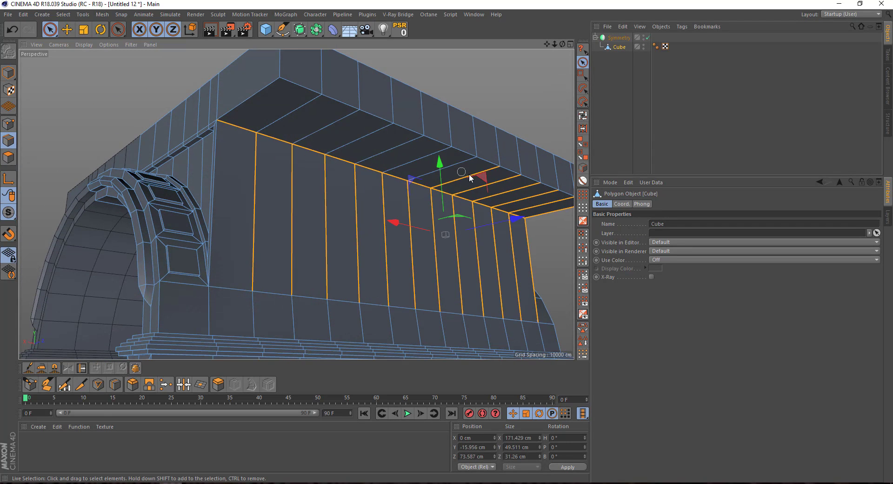
key(ctrl+z)
mouse_move(207, 195)
alt+mouse_down()
mouse_move(202, 180)
mouse_move(217, 332)
alt+mouse_up()
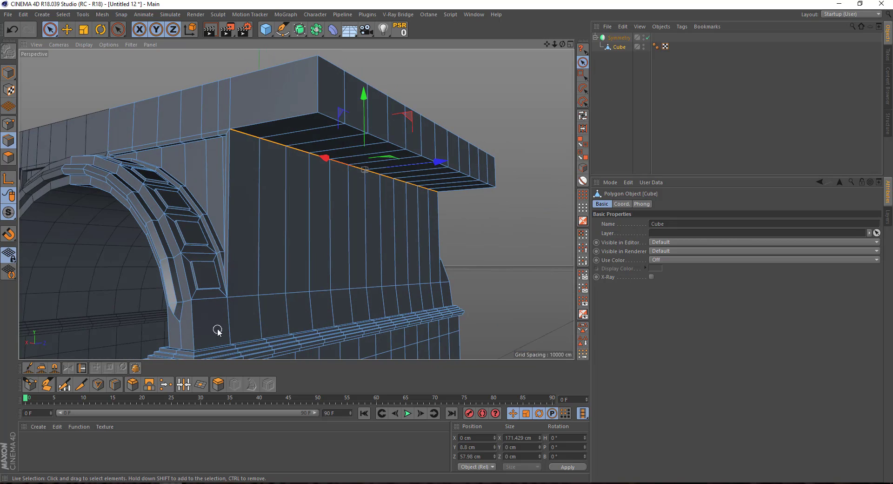
Step: Chamfer that edge by about 1.9 cm
click(131, 384)
drag(291, 275, 281, 198)
key(space)
alt+drag(255, 159, 436, 223)
click(436, 224)
scroll(315, 215, down, 3)
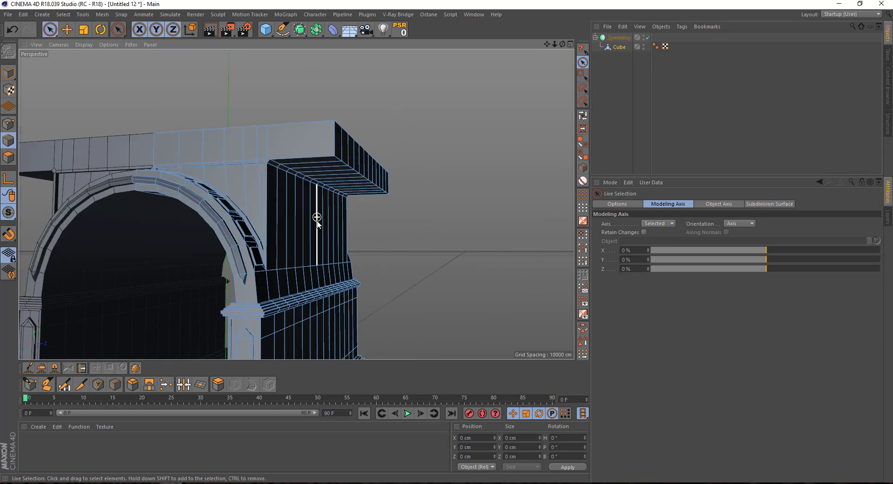
alt+drag(315, 215, 295, 199)
mouse_move(307, 158)
alt+mouse_down()
mouse_move(289, 165)
mouse_move(326, 194)
mouse_move(220, 228)
alt+mouse_up()
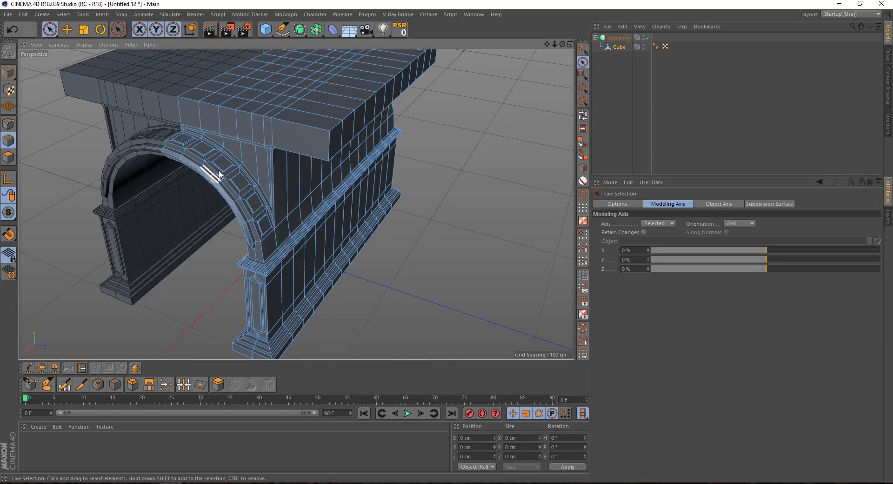
Step: Select the top faces of the five studs on the arch band
scroll(166, 151, up, 4)
scroll(165, 156, up, 2)
click(8, 157)
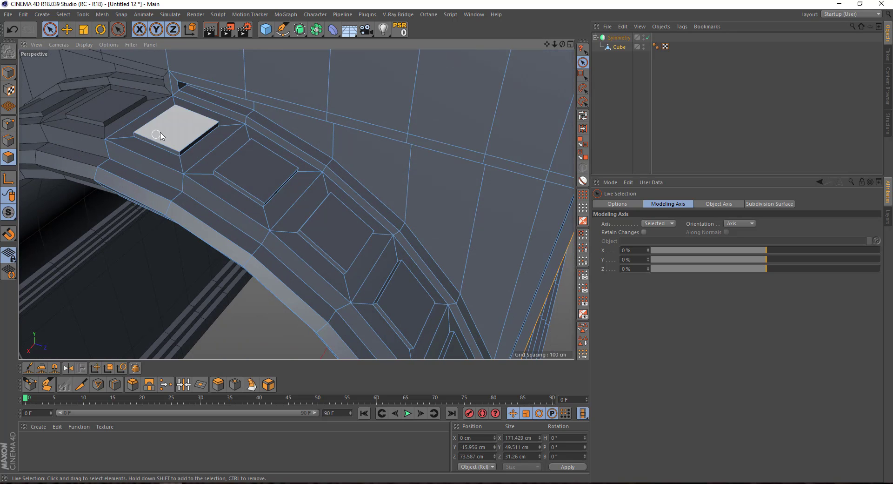
click(160, 130)
shift+click(253, 169)
shift+click(338, 235)
mouse_move(416, 310)
alt+mouse_down()
mouse_move(325, 270)
mouse_move(289, 231)
mouse_move(370, 391)
alt+mouse_up()
shift+click(288, 228)
shift+click(285, 256)
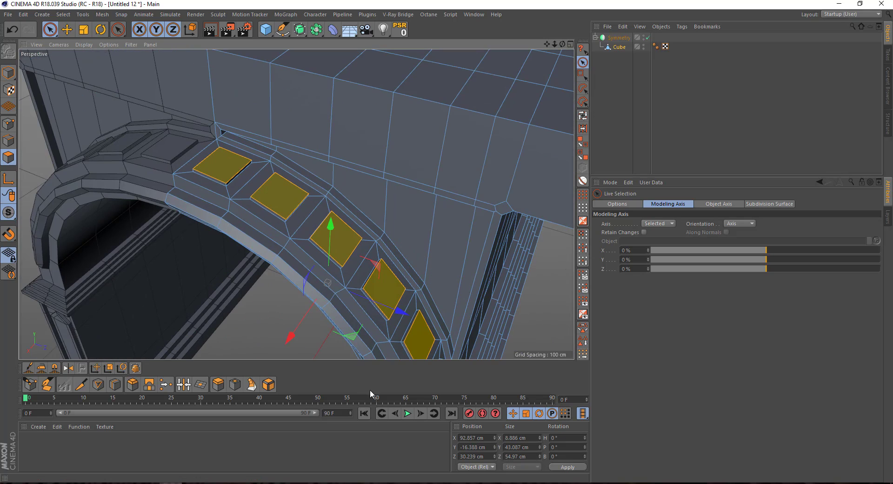
Step: Inset the stud tops about 1.68 cm and sink them 0.9 cm
click(229, 385)
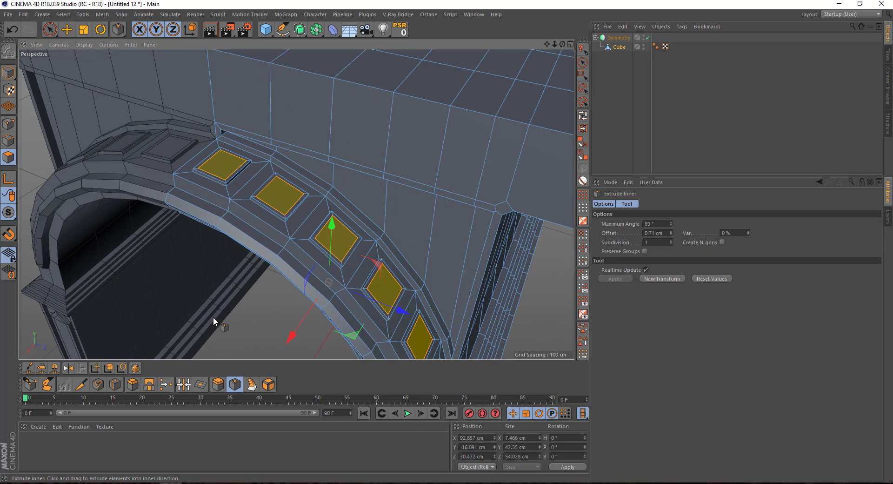
mouse_move(191, 315)
mouse_down()
mouse_move(168, 317)
mouse_move(206, 270)
mouse_move(309, 201)
mouse_move(272, 228)
mouse_up()
scroll(269, 219, up, 2)
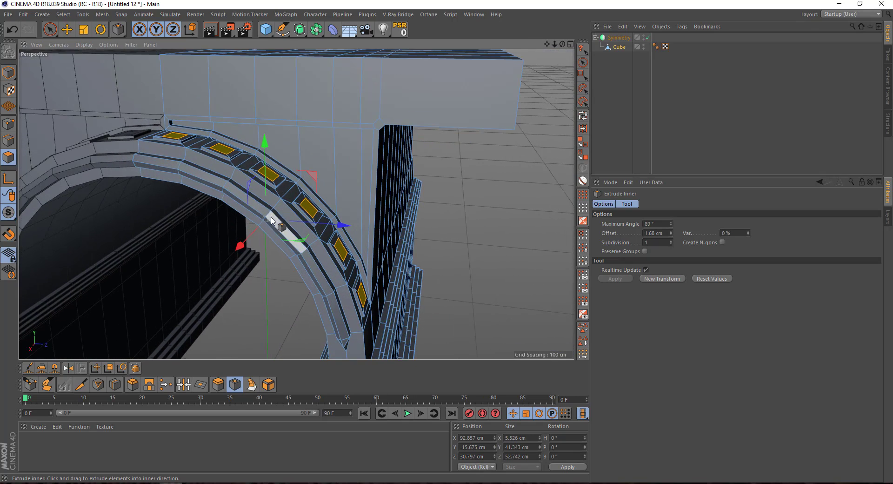
click(224, 384)
mouse_move(242, 298)
alt+mouse_down()
mouse_move(255, 267)
mouse_move(264, 277)
alt+mouse_up()
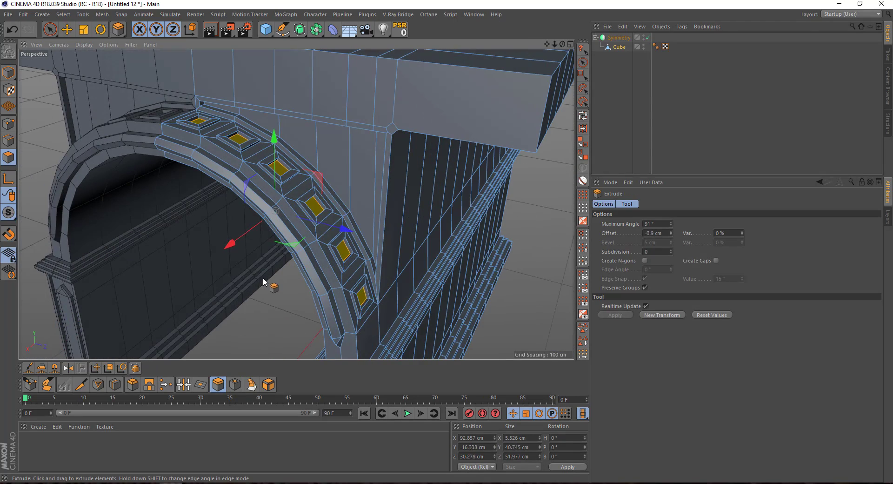
key(space)
click(632, 124)
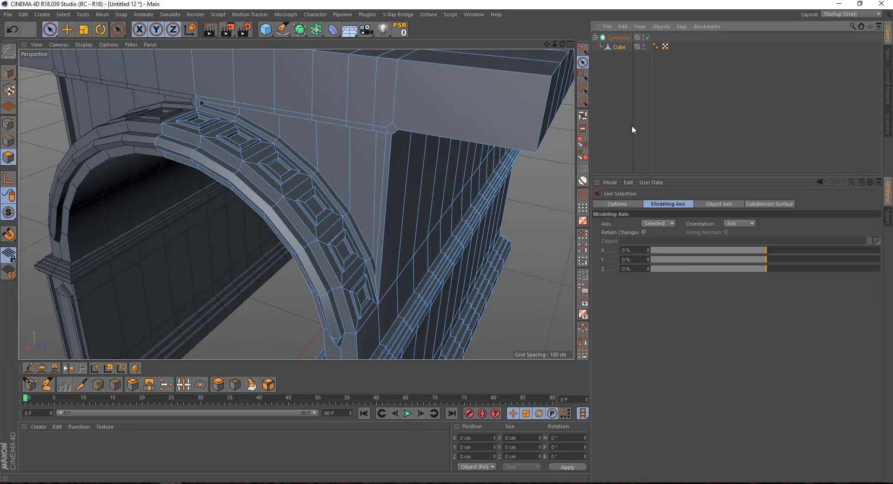
Step: Add a new 200 cm cube to the scene
mouse_move(288, 218)
alt+mouse_down()
mouse_move(227, 218)
mouse_move(290, 255)
mouse_move(312, 252)
alt+mouse_up()
scroll(228, 221, down, 5)
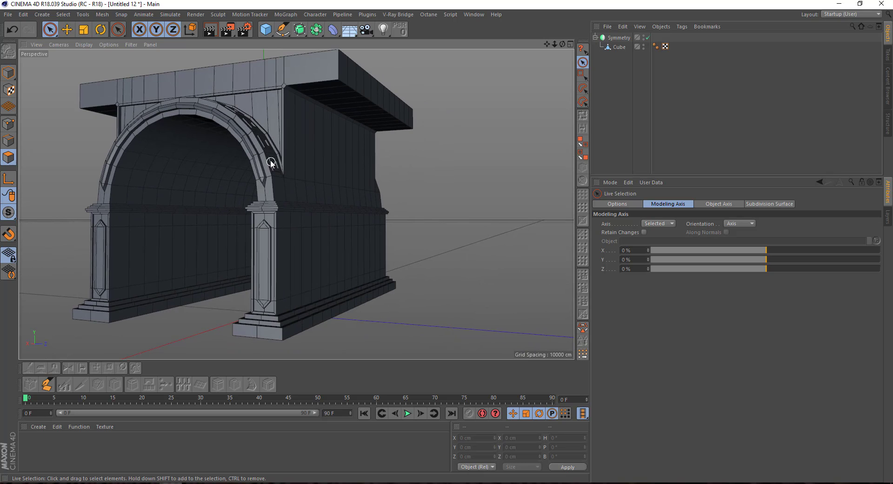
mouse_move(271, 163)
alt+mouse_down()
mouse_move(233, 199)
mouse_move(264, 108)
alt+mouse_up()
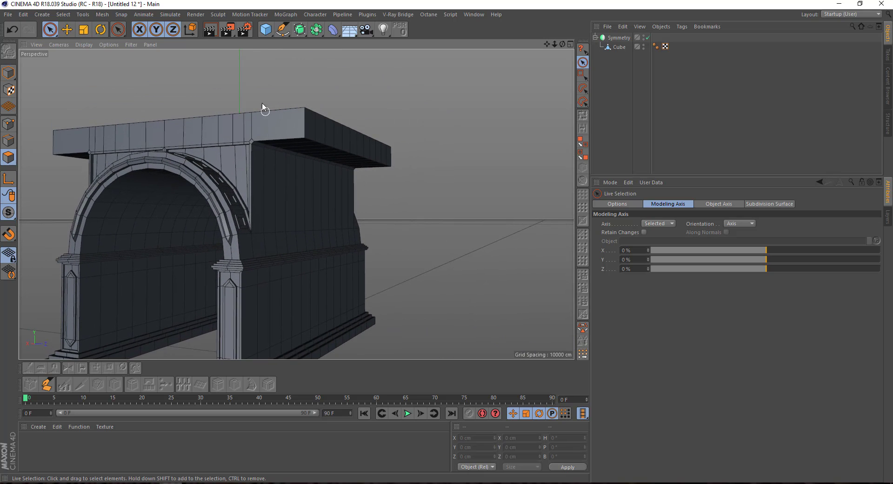
click(265, 29)
alt+drag(268, 70, 274, 214)
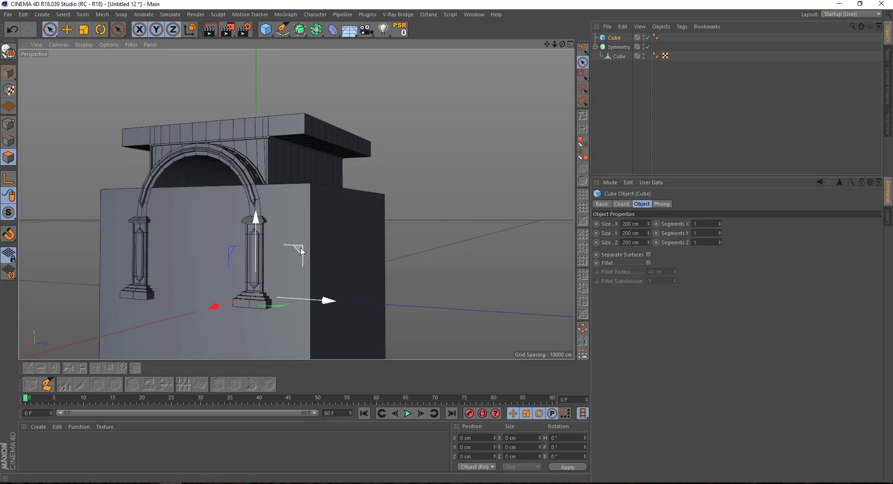
Step: Scale the new 17.6 cm cube down and raise it toward the cornice in the Right view
mouse_move(301, 252)
alt+mouse_down()
mouse_move(531, 136)
mouse_move(394, 171)
mouse_move(372, 186)
mouse_move(411, 184)
mouse_move(373, 174)
alt+mouse_up()
key(t)
key(space)
middle_click(373, 186)
middle_click(373, 253)
scroll(310, 208, up, 3)
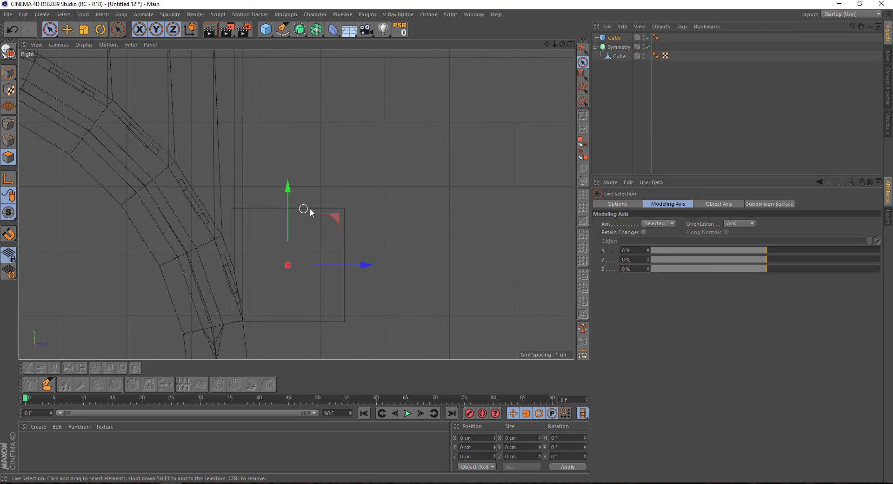
drag(310, 208, 310, 68)
alt+middle_drag(310, 68, 319, 226)
Step: Slide the cube up and sideways to sit under the cornice overhang's corner
drag(331, 210, 331, 162)
alt+middle_drag(331, 162, 279, 180)
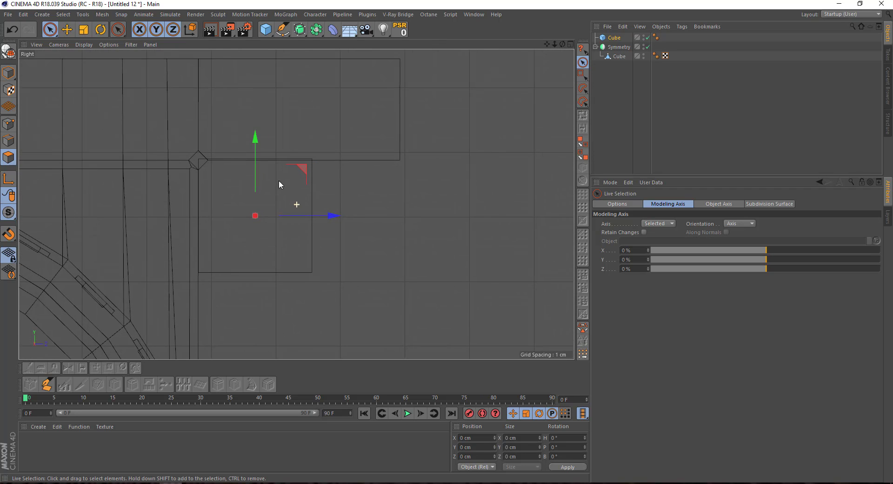
middle_click(278, 180)
middle_click(278, 180)
scroll(278, 167, up, 3)
scroll(279, 162, up, 2)
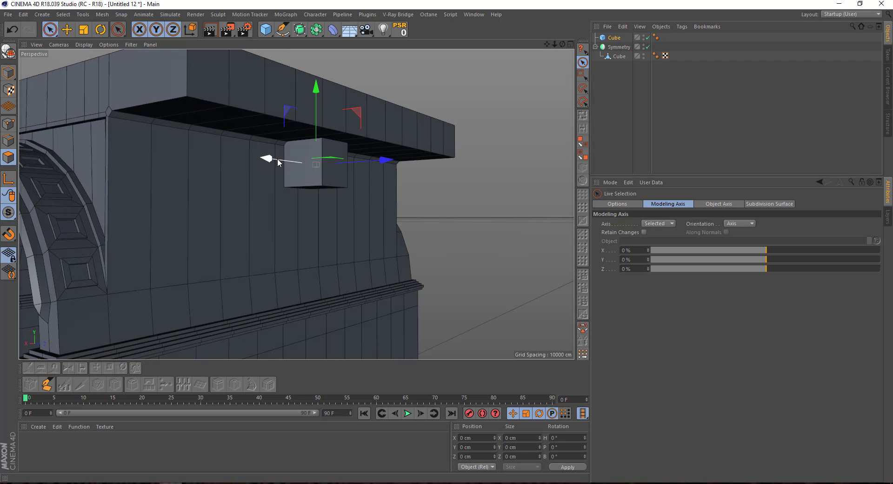
mouse_move(279, 161)
mouse_down()
mouse_move(133, 140)
mouse_move(225, 170)
mouse_up()
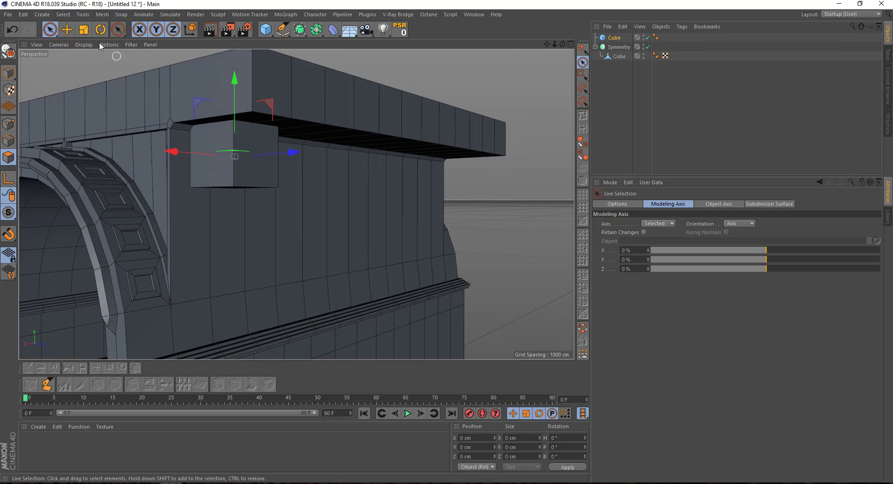
Step: Give the cube 6 height segments in its Object properties
click(605, 41)
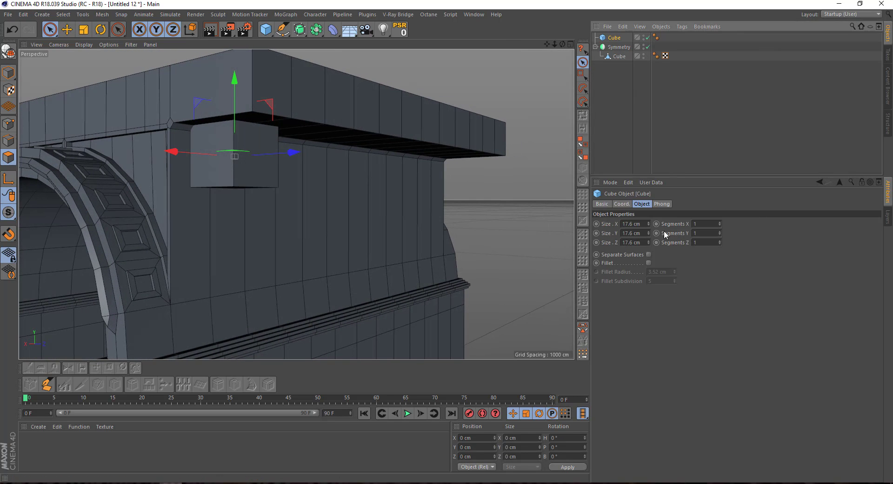
double_click(709, 232)
text(3)
key(Return)
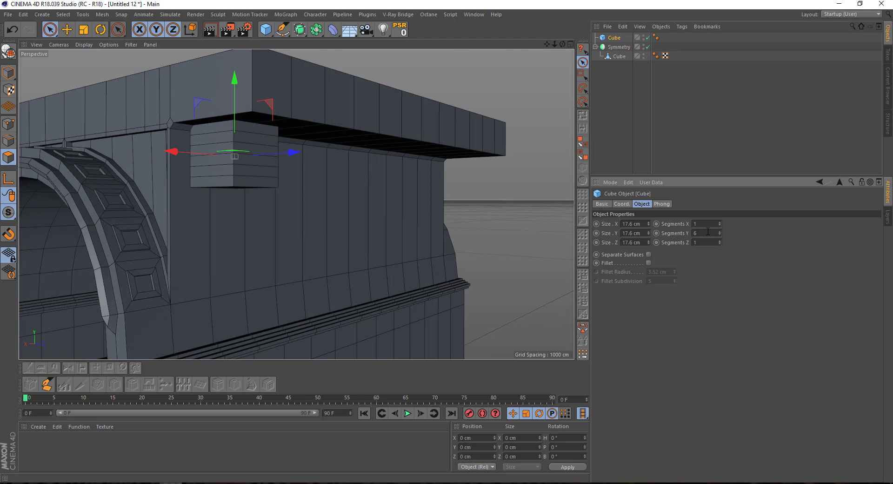
mouse_move(260, 190)
alt+mouse_down()
mouse_move(279, 195)
mouse_move(113, 101)
alt+mouse_up()
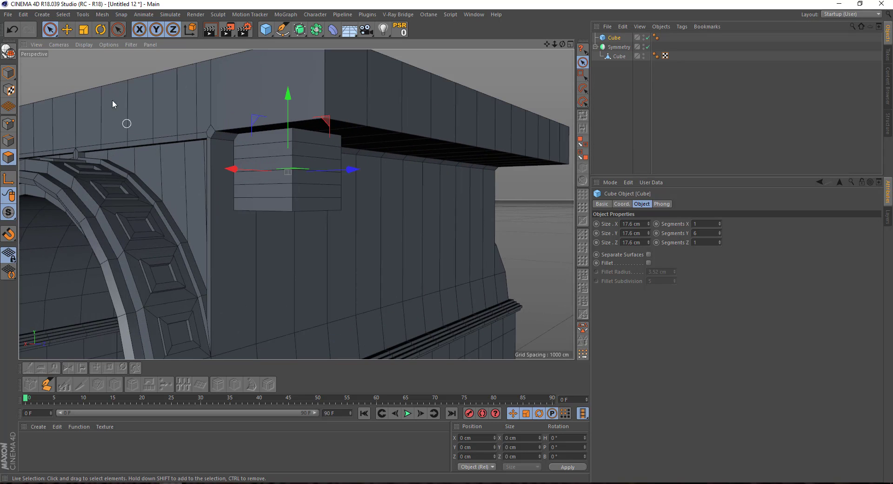
click(84, 30)
Step: Make the cube editable and flatten it into a thin slab along X
key(c)
alt+drag(279, 186, 314, 163)
click(10, 73)
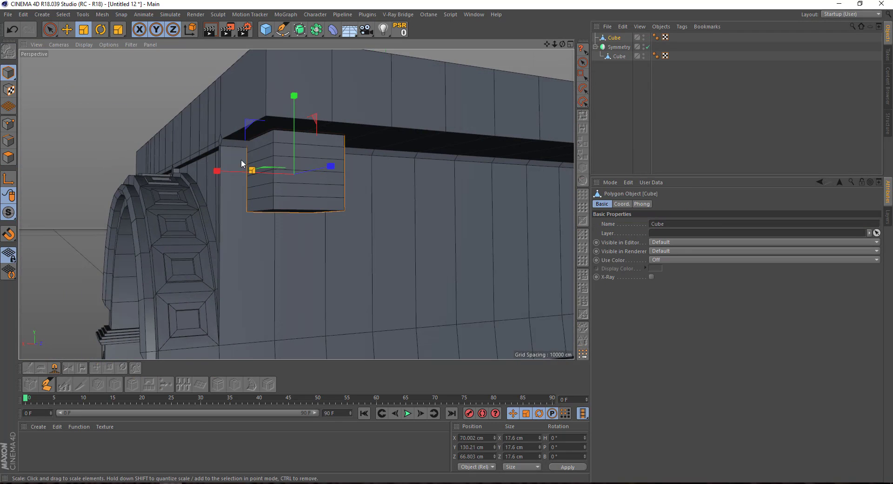
drag(217, 171, 268, 163)
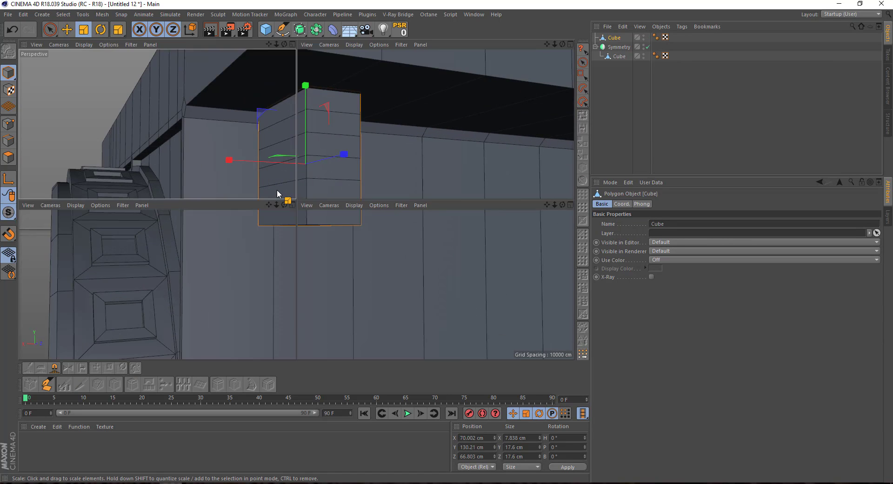
Step: In the side view, box-select the right-edge points and pull them inward to start the curve
key(F3)
key(space)
scroll(243, 169, up, 2)
click(14, 123)
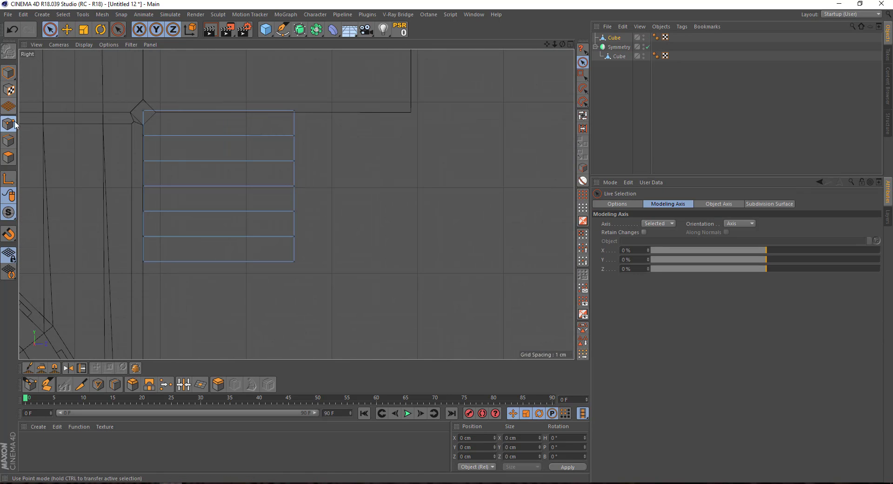
click(584, 74)
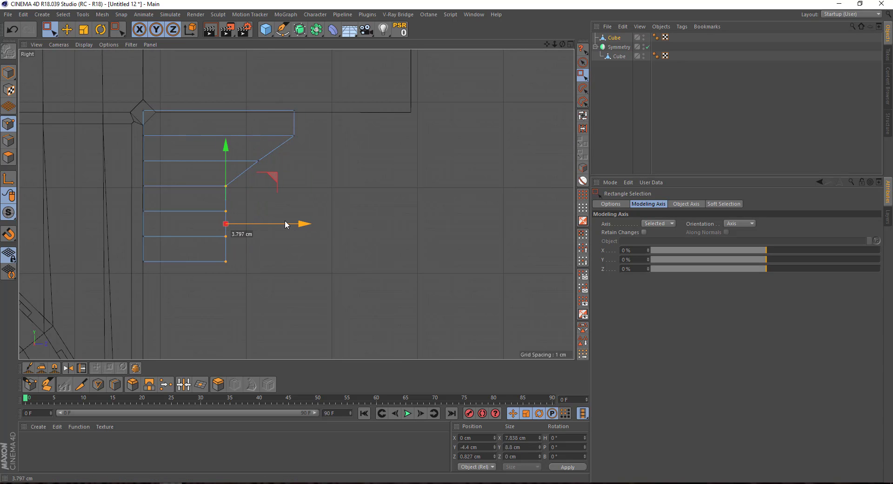
drag(281, 159, 281, 159)
drag(333, 125, 327, 126)
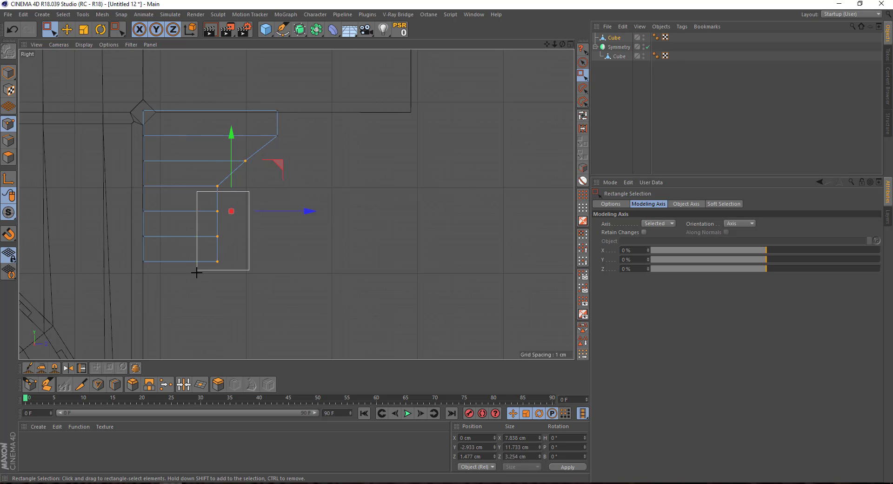
Step: Pull the lower right points further inward to finish the corbel's curved, tapering profile
drag(197, 272, 197, 272)
drag(225, 217, 183, 286)
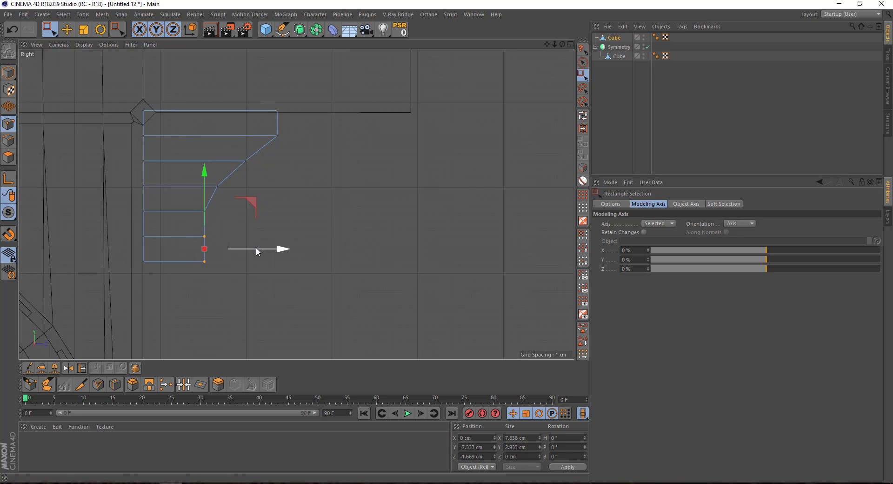
drag(247, 253, 244, 253)
drag(298, 97, 247, 164)
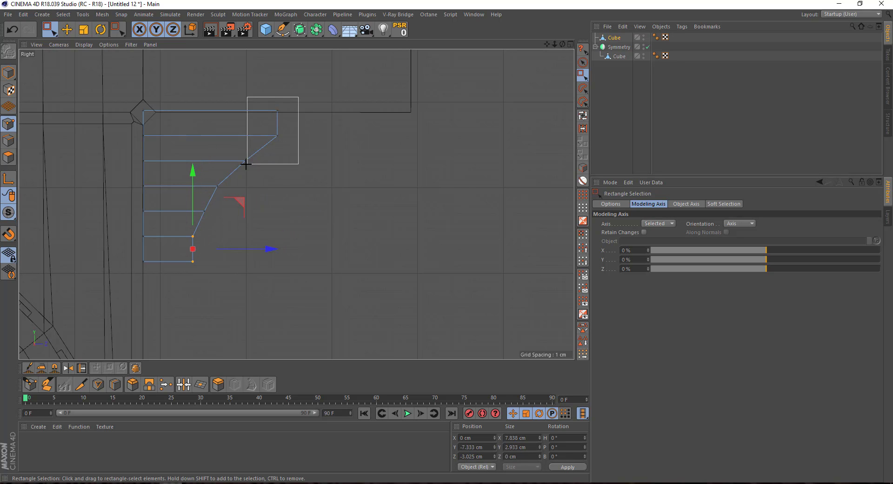
drag(180, 282, 179, 282)
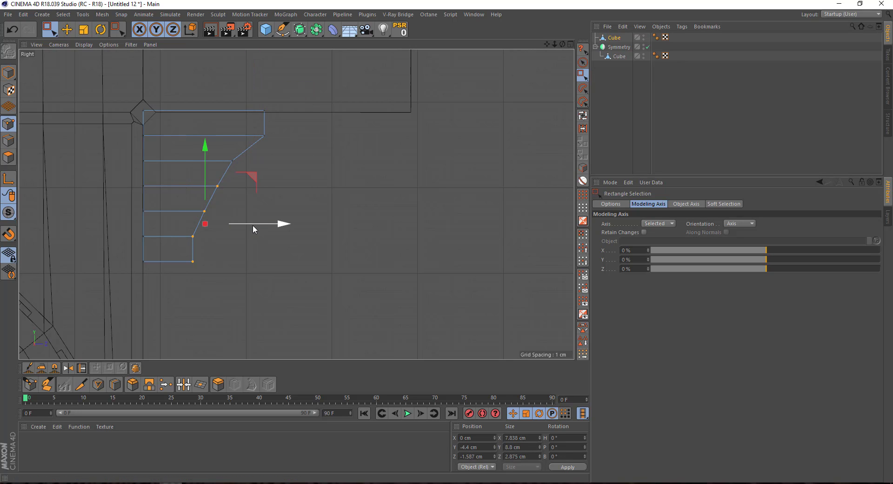
drag(253, 225, 244, 224)
drag(210, 198, 168, 282)
drag(231, 242, 224, 241)
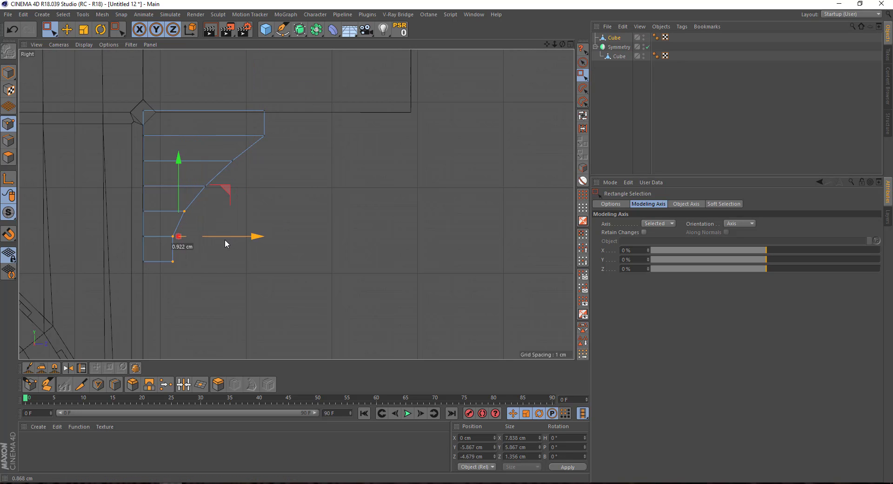
Step: Clear the point selection and orbit the perspective view to inspect the corbel from below
middle_click(242, 230)
middle_click(140, 155)
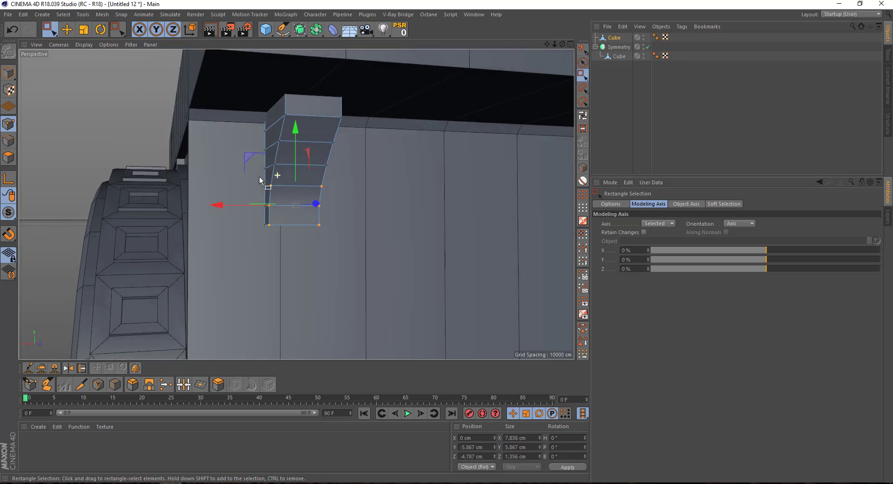
alt+drag(140, 156, 323, 187)
alt+drag(500, 124, 340, 164)
scroll(340, 163, down, 5)
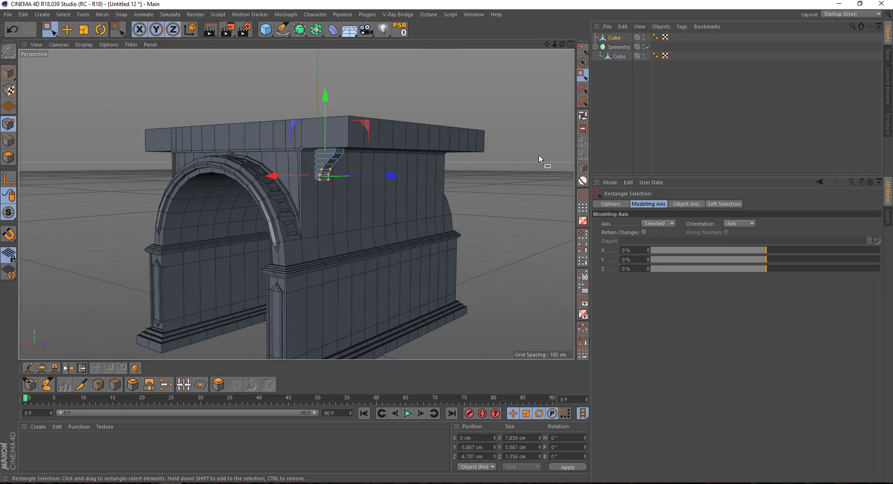
click(300, 175)
scroll(467, 118, up, 3)
scroll(187, 208, up, 2)
scroll(268, 213, up, 3)
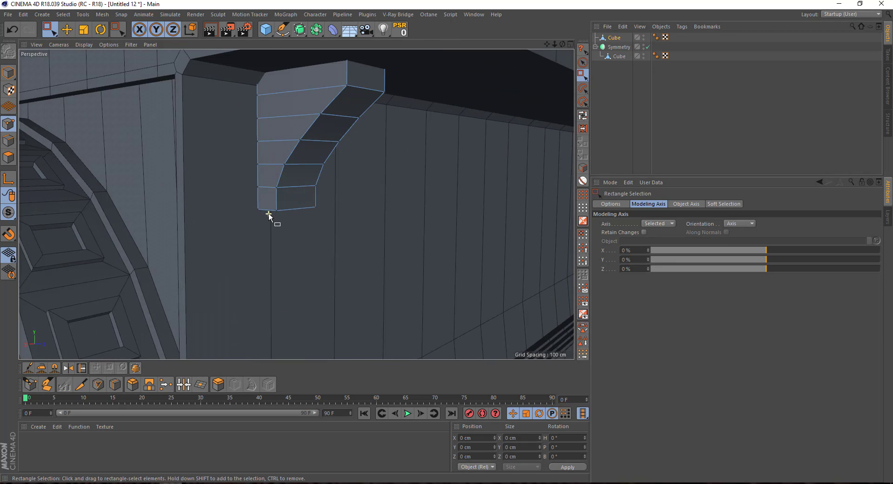
scroll(272, 209, up, 1)
mouse_move(272, 209)
alt+mouse_down()
mouse_move(308, 199)
mouse_move(300, 164)
mouse_move(289, 200)
mouse_move(275, 183)
alt+mouse_up()
scroll(282, 178, down, 2)
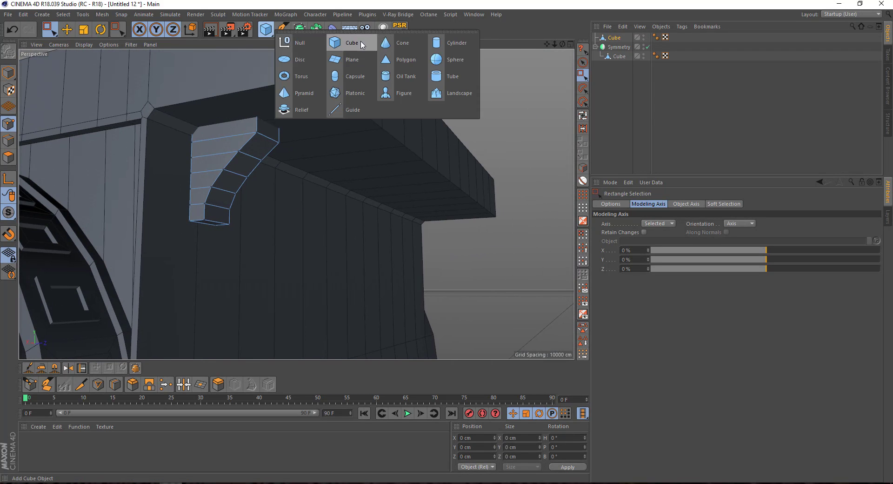
Step: Add a cylinder lying along the -X axis
drag(265, 29, 459, 40)
alt+drag(354, 177, 333, 194)
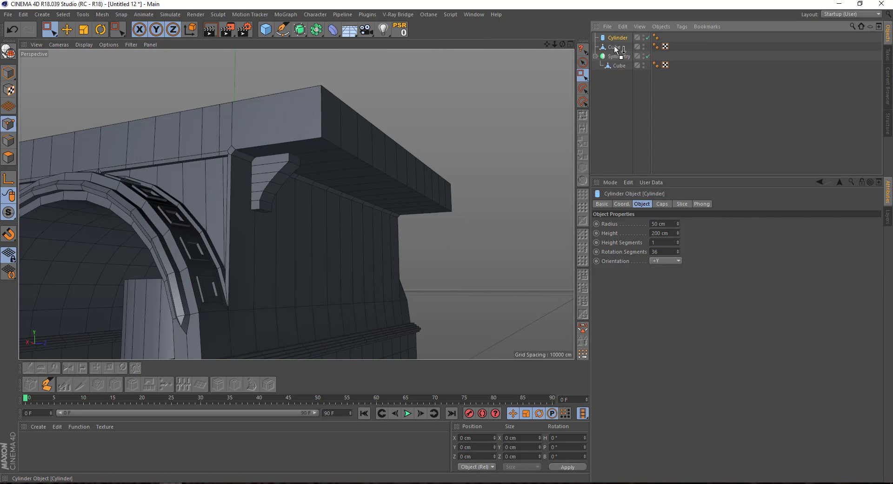
click(399, 31)
click(665, 260)
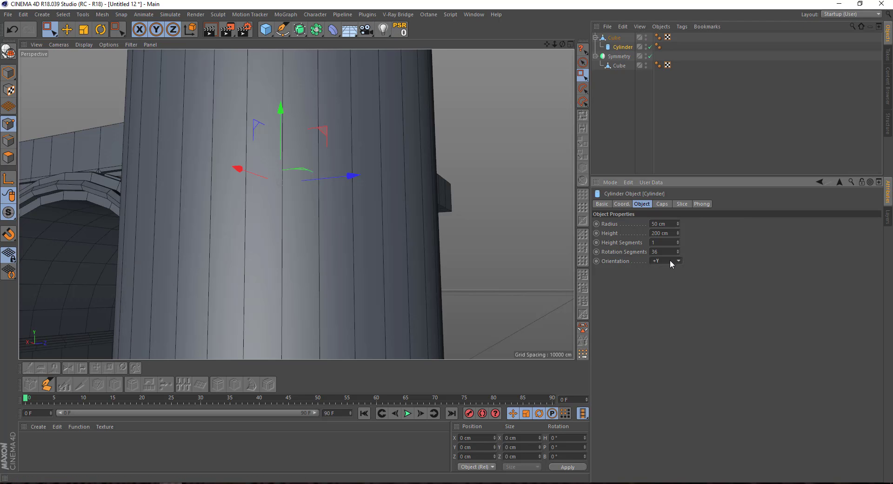
scroll(670, 259, up, 2)
Step: Shrink the cylinder to scroll size and move it down to the corbel's base
key(t)
click(8, 72)
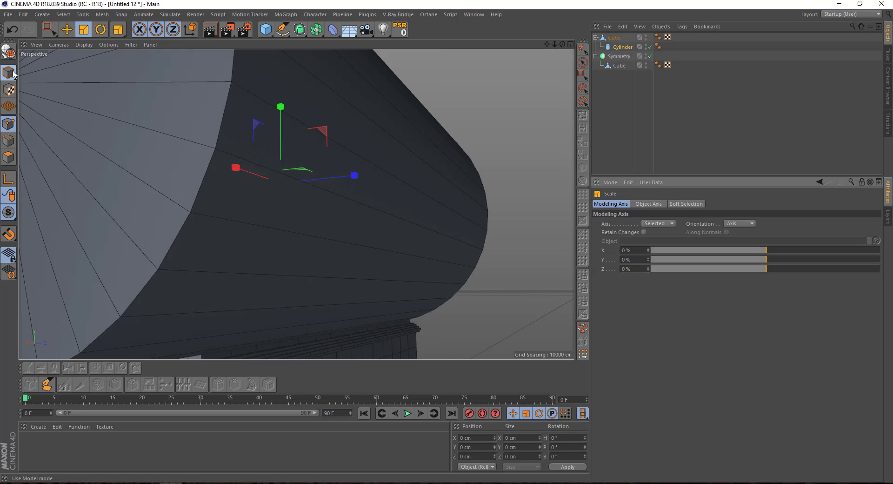
drag(233, 186, 66, 186)
scroll(234, 188, up, 5)
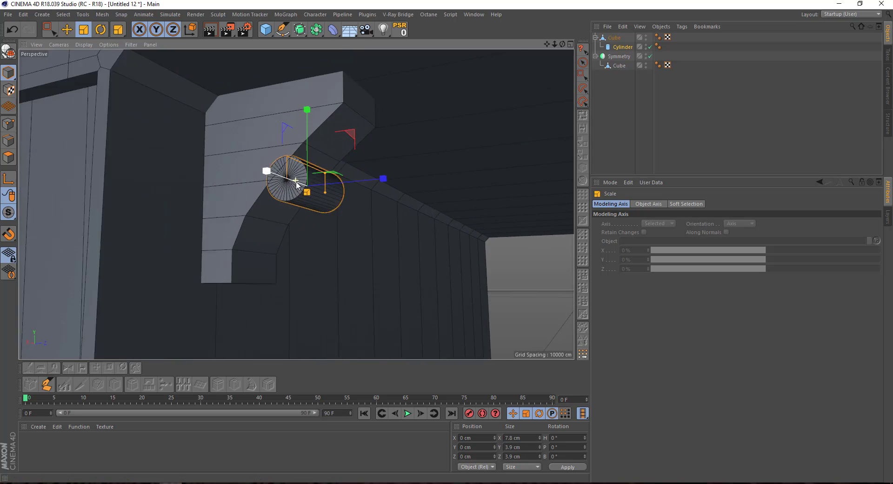
key(0)
mouse_move(309, 111)
mouse_down()
mouse_move(379, 286)
mouse_move(284, 291)
mouse_up()
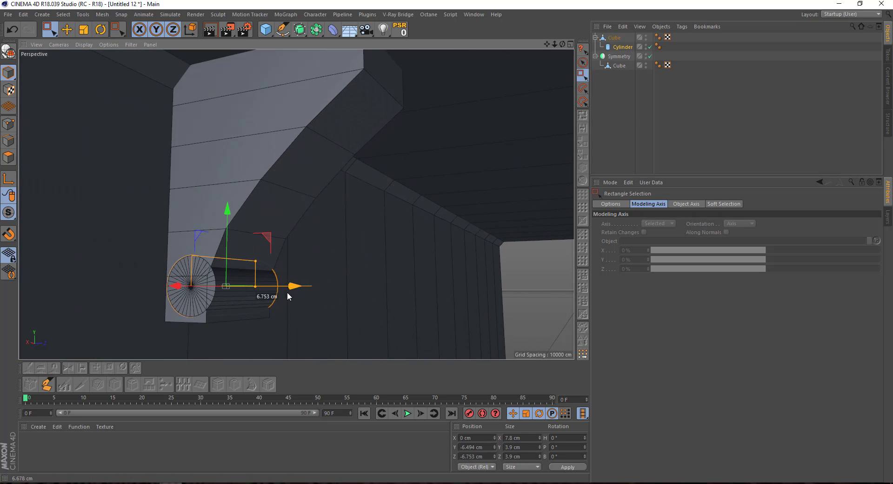
drag(232, 224, 223, 254)
Step: Enlarge the cylinder slightly and move it up into the corbel's curl
click(80, 32)
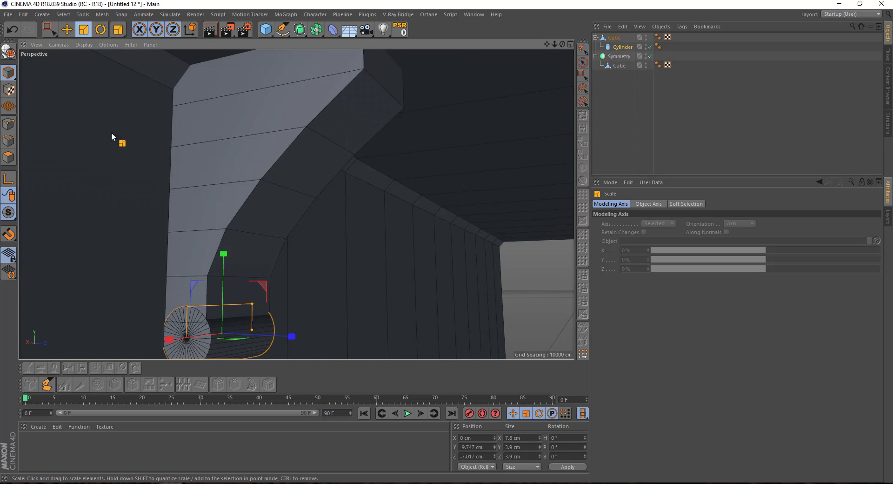
drag(111, 132, 159, 126)
alt+middle_drag(177, 232, 264, 253)
key(0)
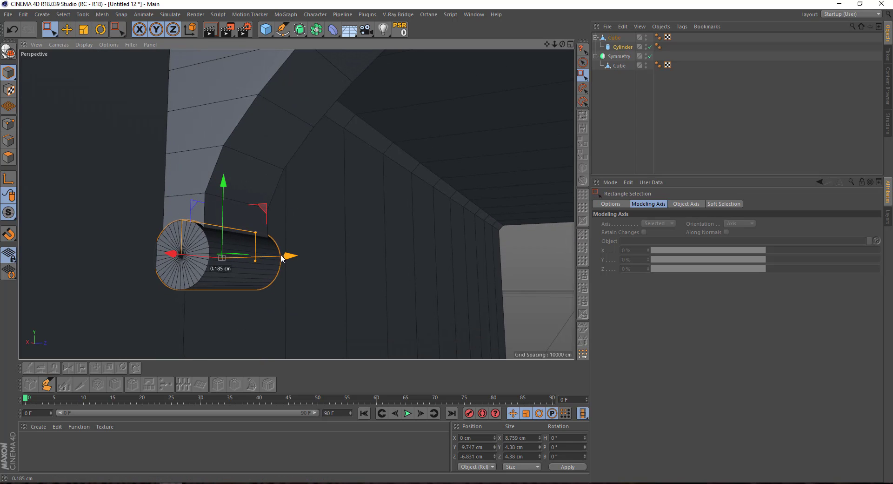
mouse_move(263, 253)
mouse_down()
mouse_move(160, 175)
mouse_move(194, 217)
mouse_up()
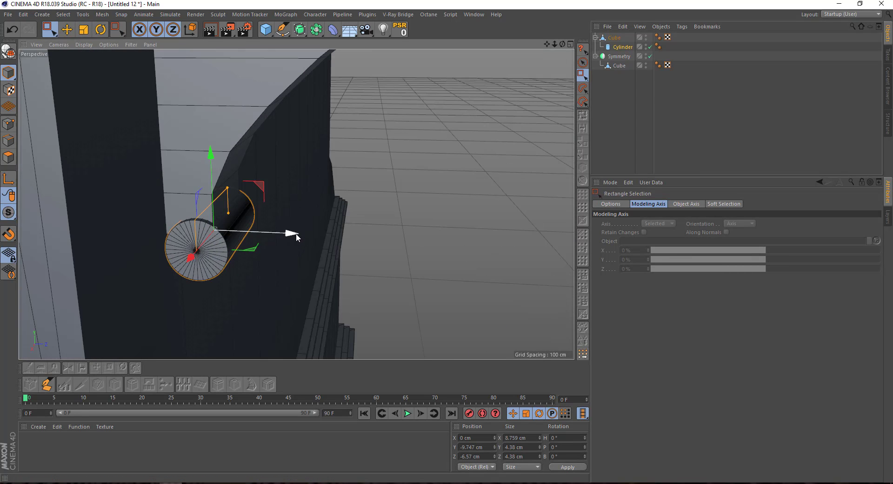
drag(296, 237, 292, 239)
drag(226, 186, 258, 220)
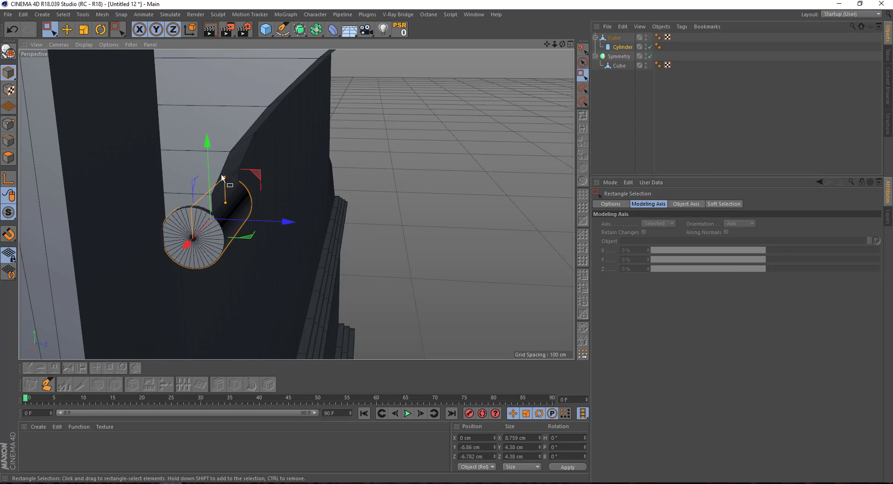
Step: Nudge the 4.38 × 9.504 cm cylinder into place and move it out of the Cube hierarchy
key(F5)
middle_click(259, 219)
scroll(175, 273, up, 3)
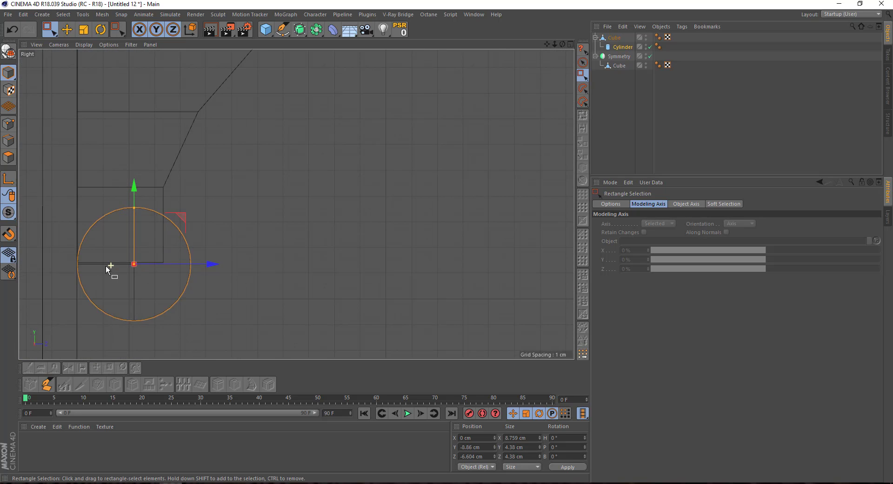
scroll(105, 266, up, 2)
drag(199, 261, 202, 261)
middle_click(203, 261)
middle_click(261, 186)
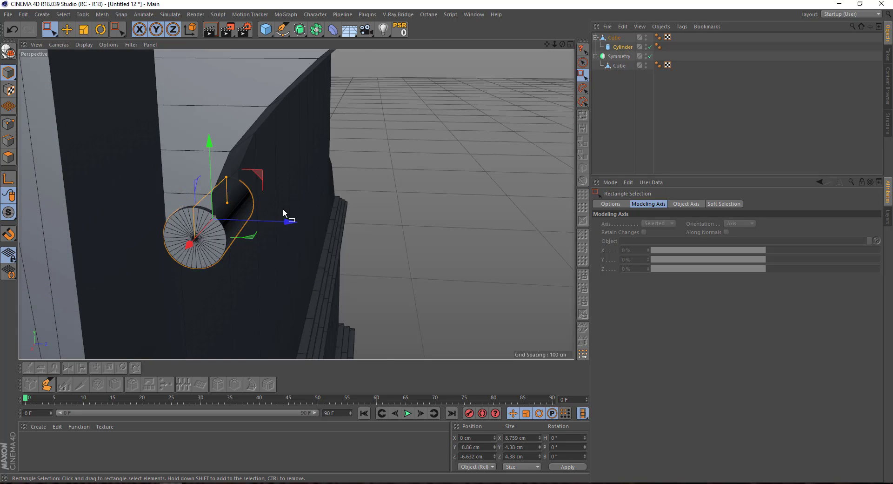
mouse_move(283, 208)
alt+mouse_down()
mouse_move(106, 173)
mouse_move(289, 218)
mouse_move(177, 208)
mouse_move(262, 212)
alt+mouse_up()
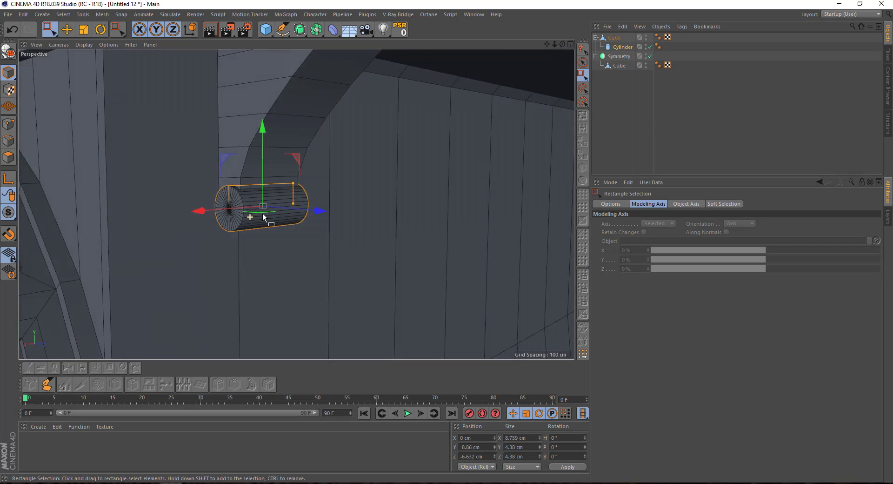
scroll(256, 205, up, 2)
scroll(203, 181, up, 2)
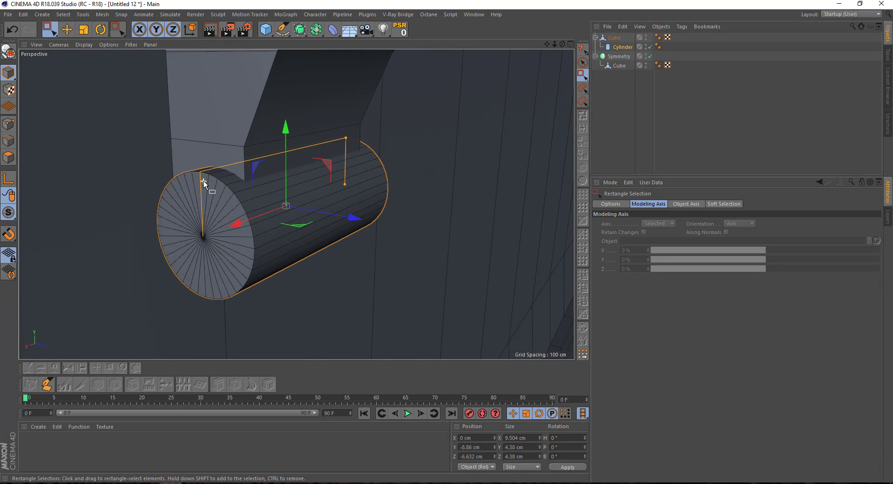
drag(617, 49, 611, 36)
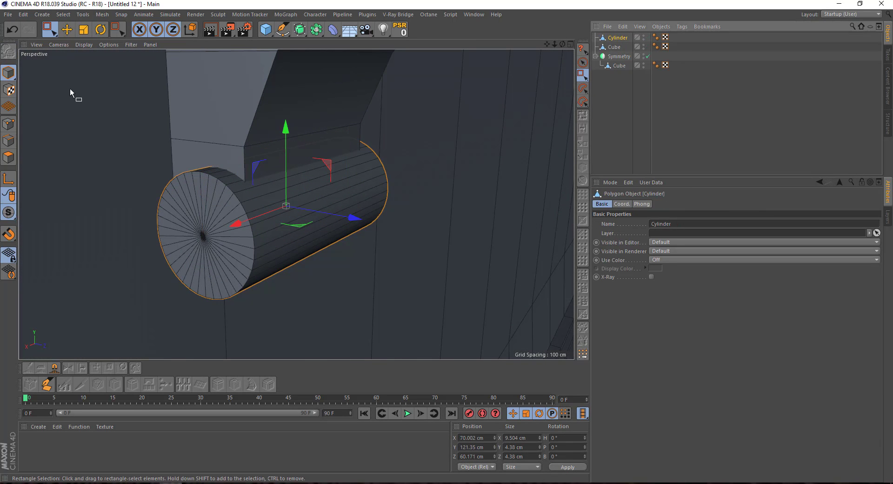
Step: Revert to the parametric cylinder with fewer rotation segments and make it editable again
click(8, 123)
scroll(211, 181, down, 2)
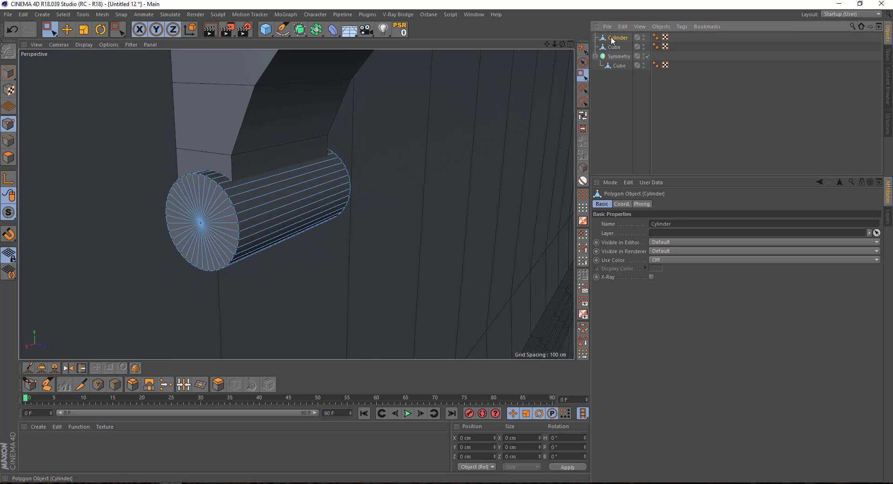
key(ctrl+z)
scroll(667, 252, down, 4)
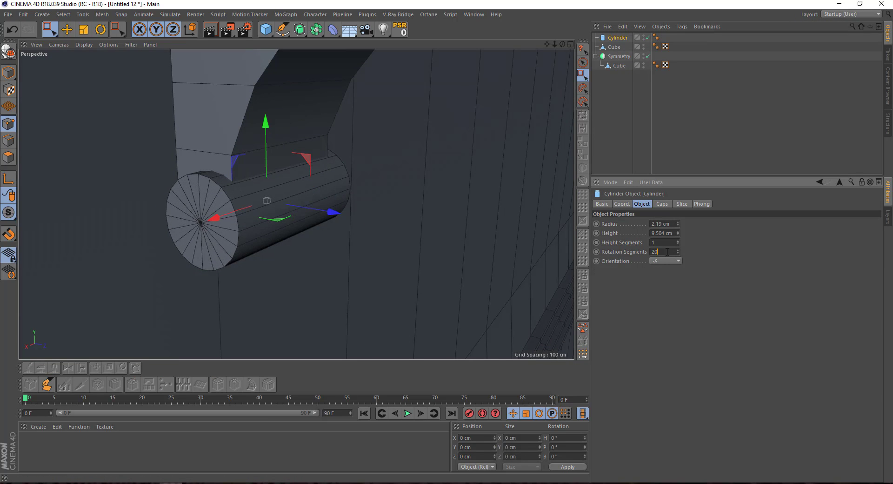
scroll(667, 252, down, 4)
click(9, 51)
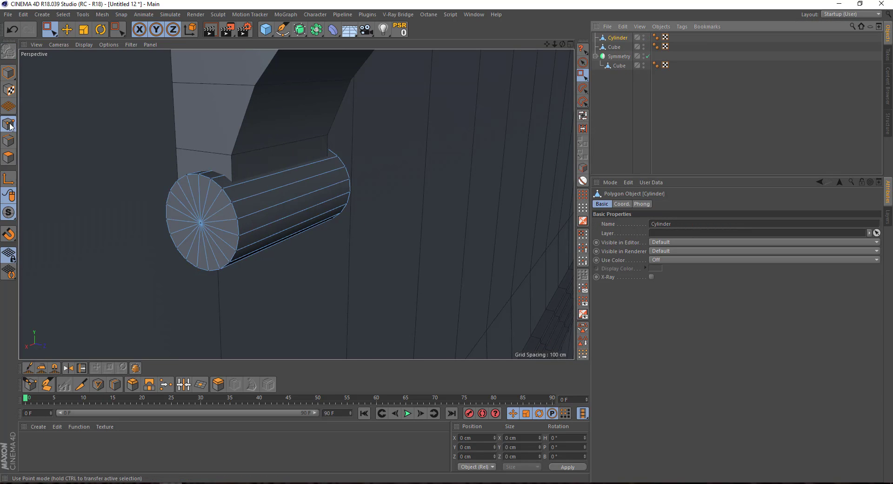
Step: In Polygon mode, live-select the cylinder's near end cap
drag(432, 92, 25, 319)
right_click(332, 280)
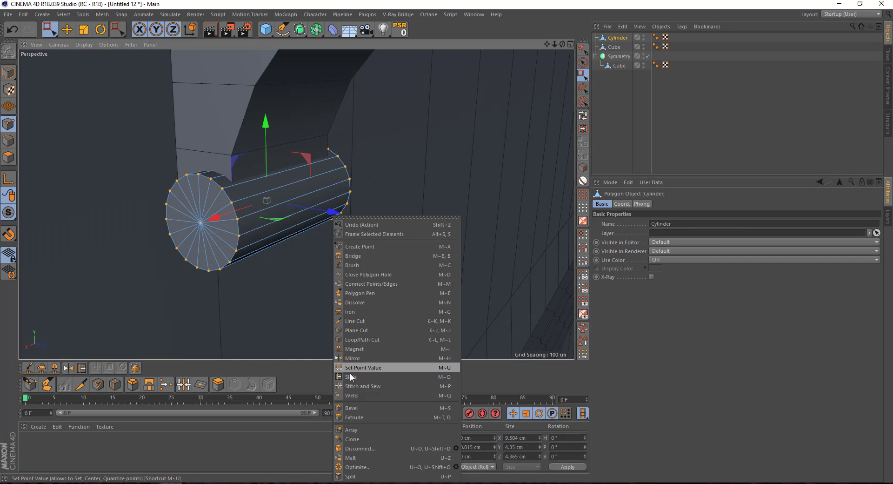
click(396, 472)
click(7, 157)
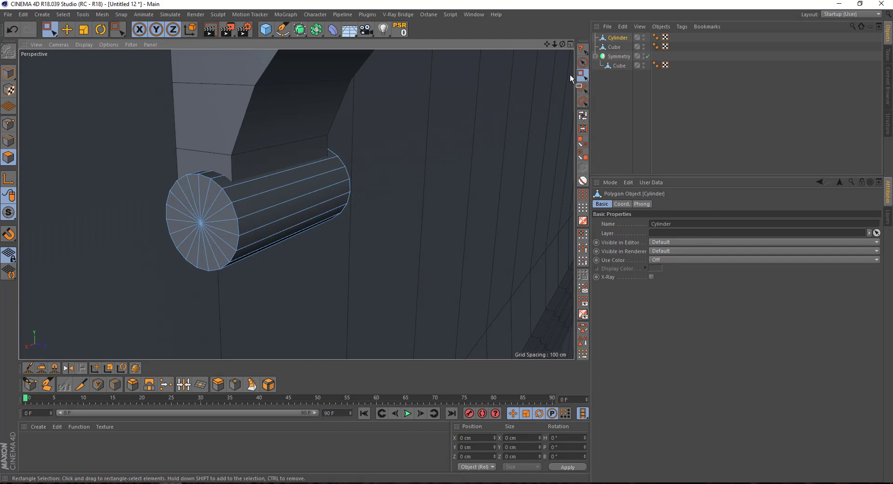
click(583, 62)
mouse_move(228, 209)
mouse_down()
mouse_move(184, 223)
mouse_move(265, 198)
mouse_move(379, 190)
mouse_up()
Step: Add the far end cap to the selection and inset both caps into a ring with Extrude Inner
shift+click(396, 203)
alt+drag(187, 181, 231, 307)
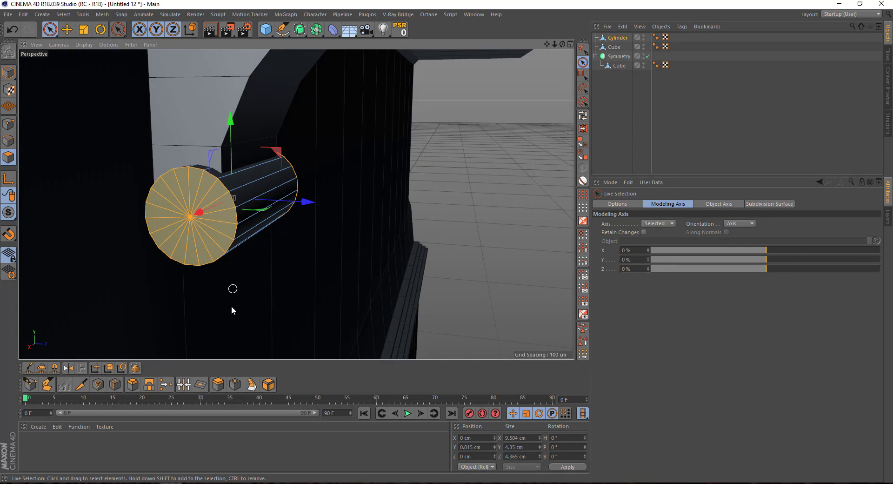
key(i)
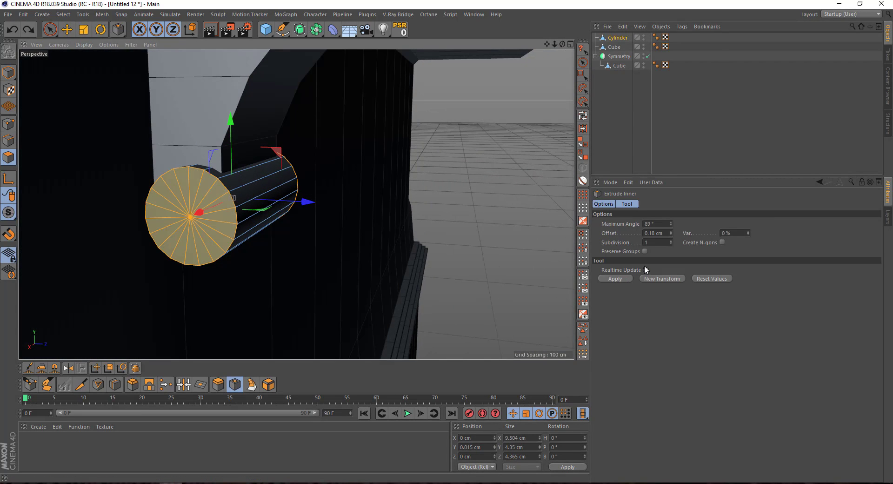
click(646, 269)
click(644, 251)
drag(302, 277, 310, 277)
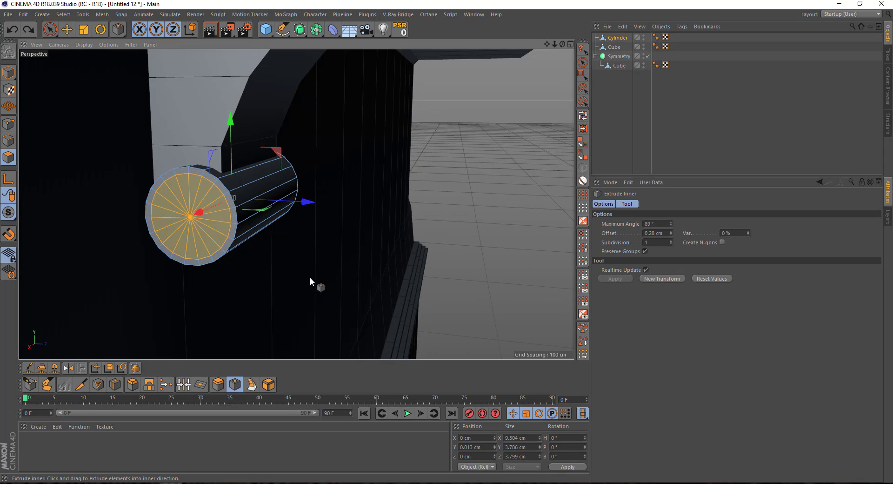
Step: Enlarge the inset cap faces and inset them again for a second ring
key(t)
scroll(204, 194, up, 3)
scroll(204, 194, up, 2)
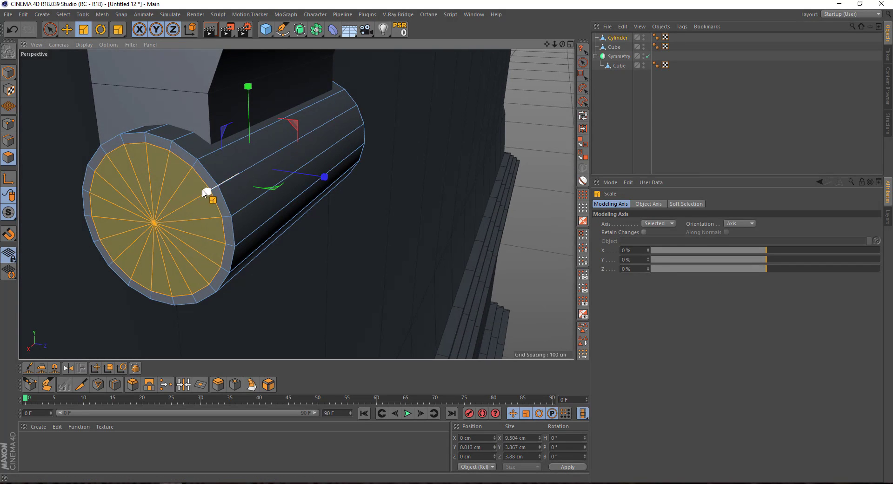
drag(207, 194, 163, 240)
click(234, 384)
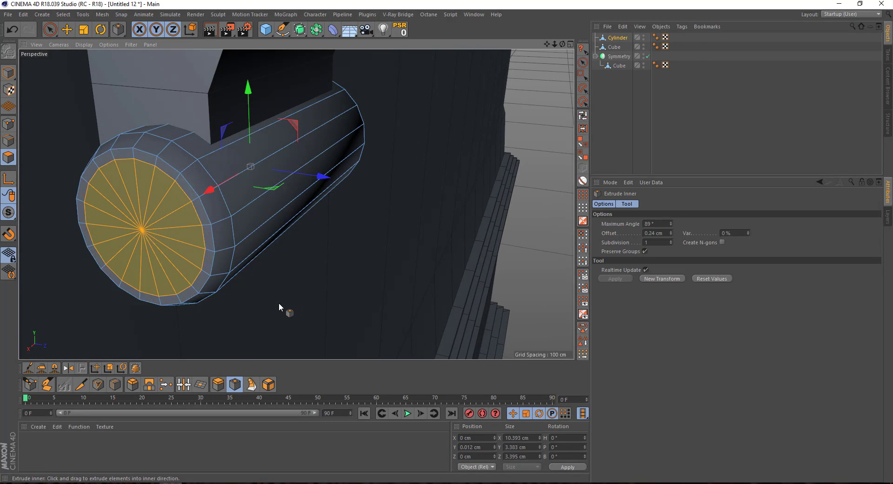
drag(279, 303, 208, 241)
Step: Extrude the end caps inward to recess them, then inset them once more
click(86, 31)
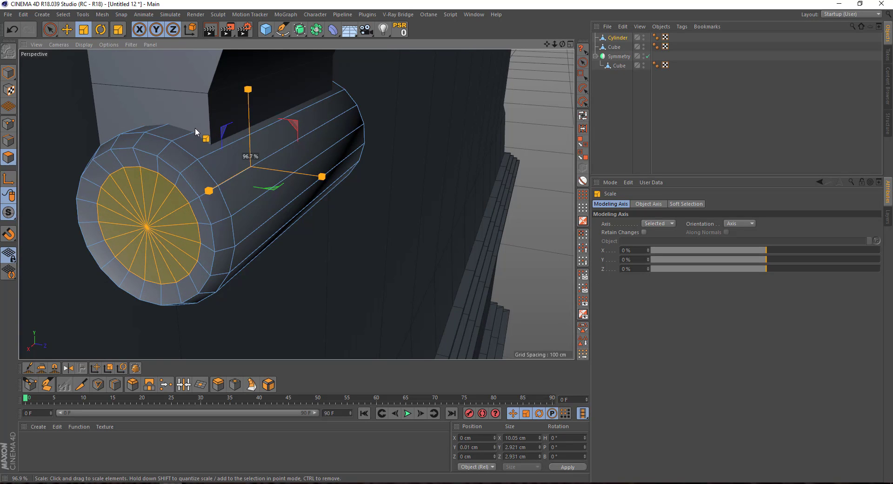
key(d)
drag(244, 320, 221, 316)
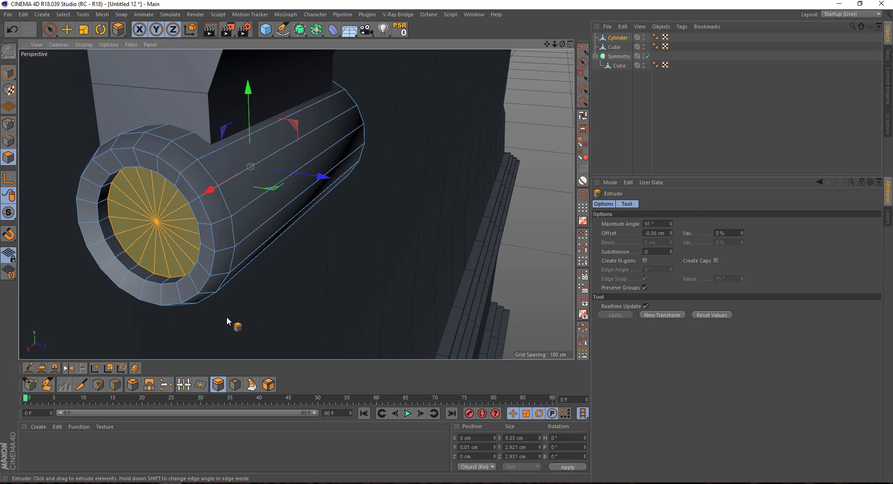
click(234, 389)
drag(276, 307, 280, 294)
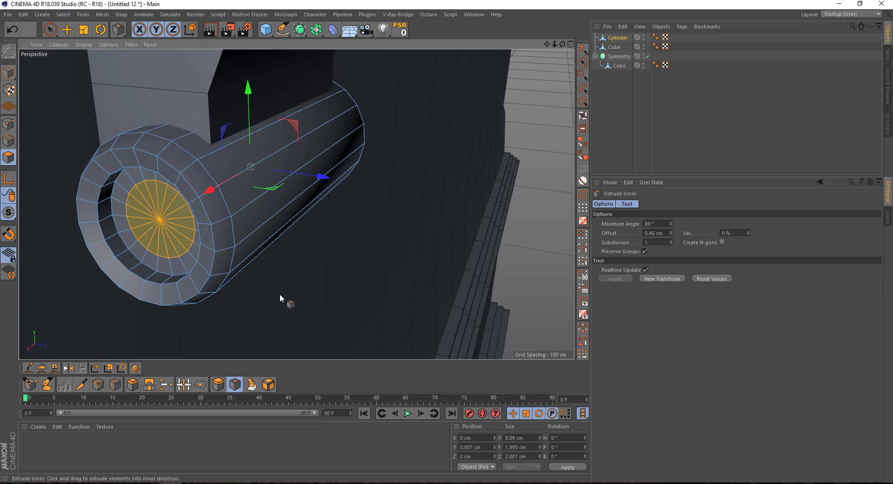
Step: Bevel the caps 0.52 cm with 4 subdivisions into rounded domes
click(132, 385)
drag(132, 332, 149, 320)
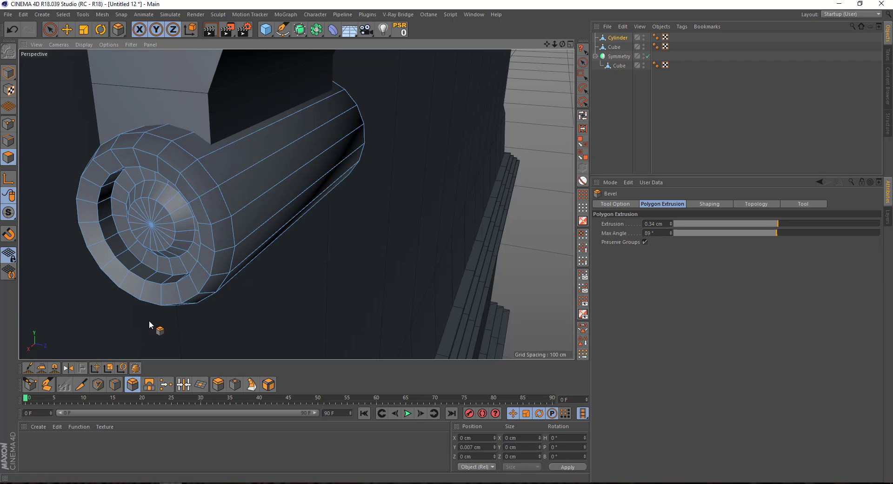
key(ctrl+z)
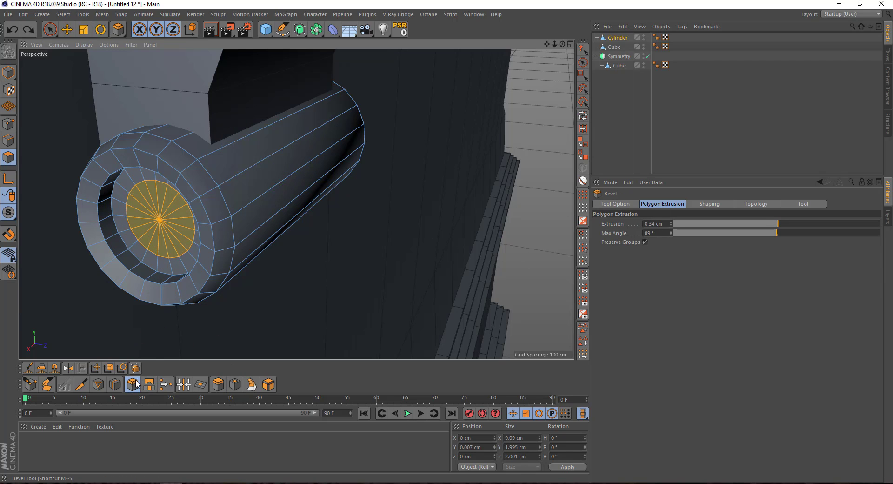
click(616, 207)
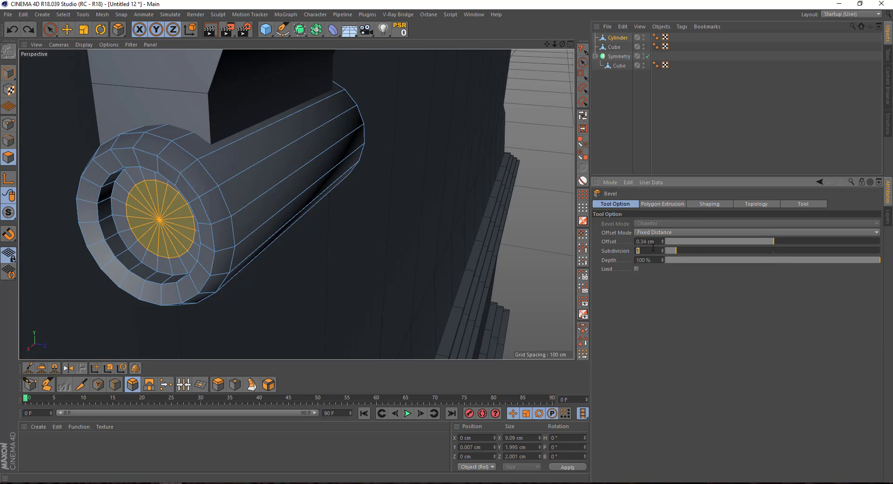
drag(301, 288, 279, 303)
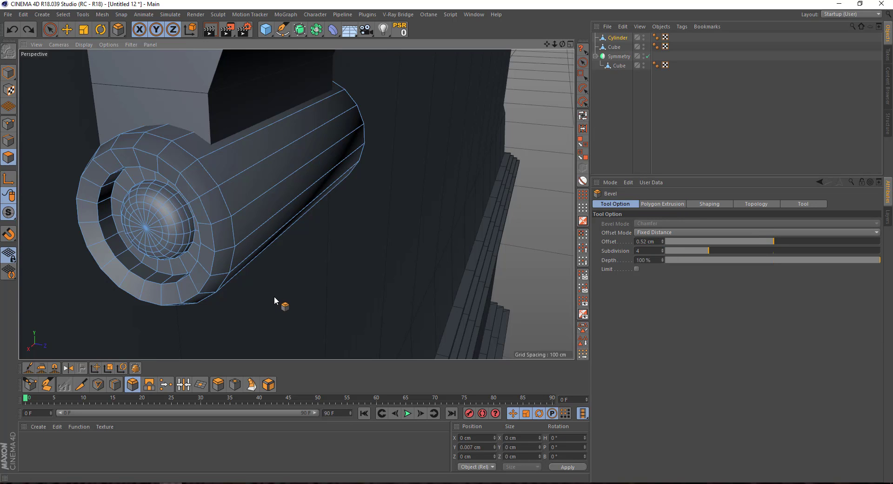
click(9, 72)
Step: Ctrl-drag the cylinder upward in the side view to copy it near the corbel's top
key(F5)
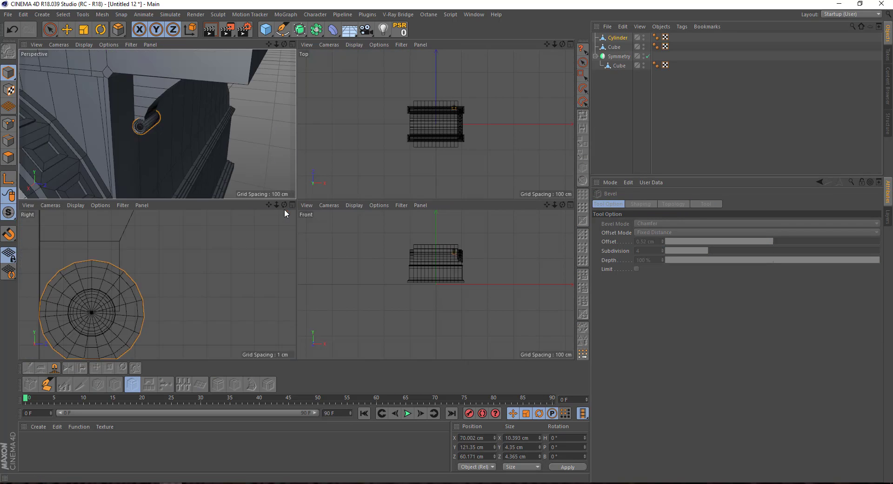
middle_click(180, 290)
key(9)
scroll(205, 258, down, 3)
scroll(206, 258, down, 3)
scroll(230, 206, down, 3)
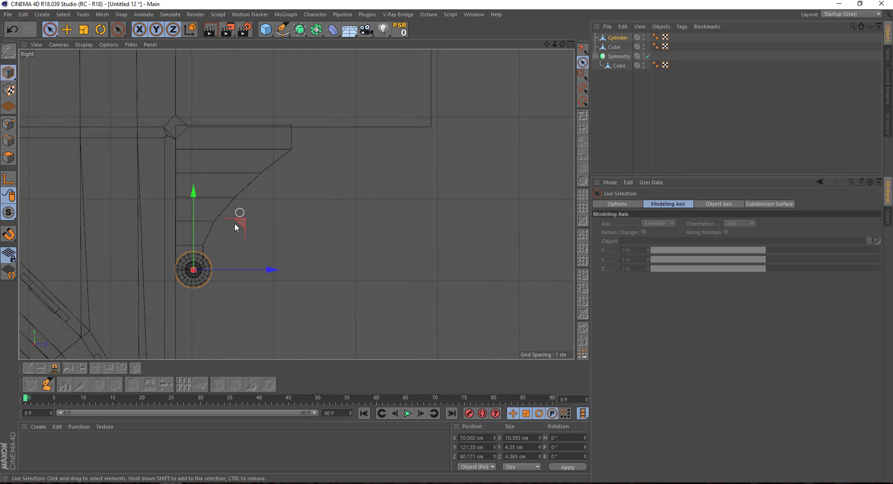
drag(257, 197, 343, 96)
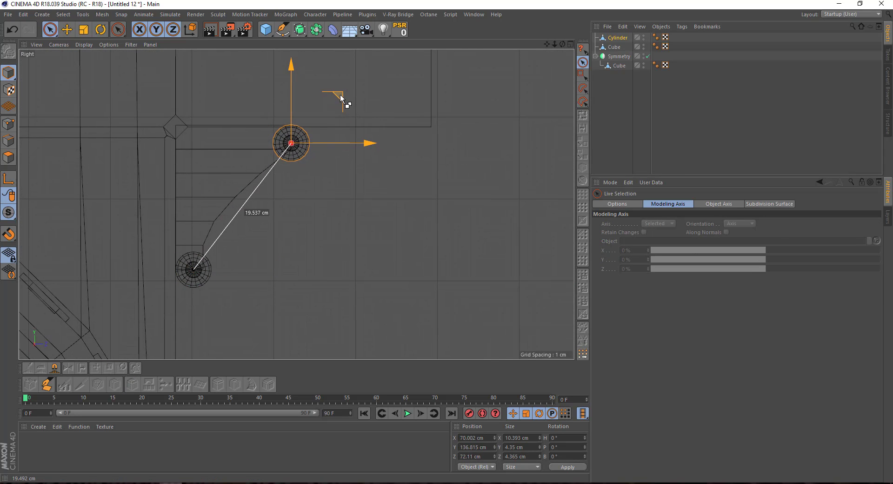
Step: Scale Cylinder.1 to about 137% (5.96 cm across) and lower it slightly
scroll(325, 109, up, 5)
scroll(307, 120, up, 3)
key(t)
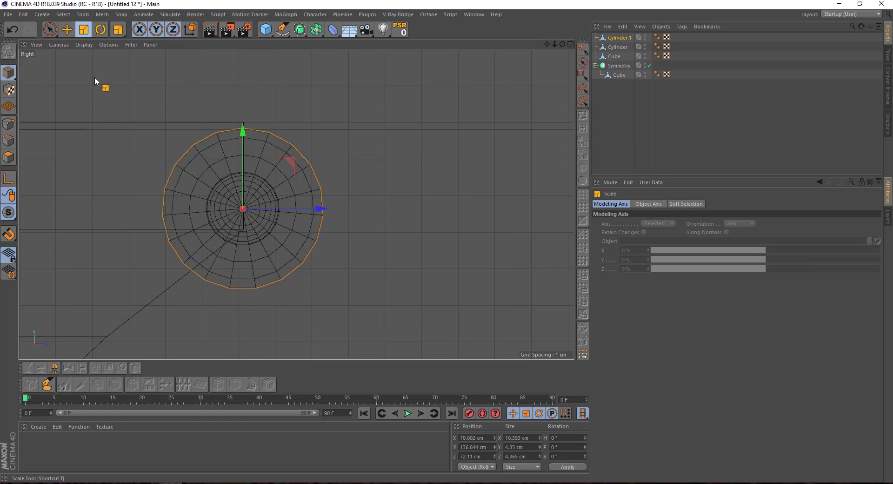
drag(94, 77, 217, 91)
key(9)
drag(243, 135, 242, 163)
Step: Return to the perspective view and select the Cube together with both cylinders
middle_click(169, 133)
middle_click(169, 133)
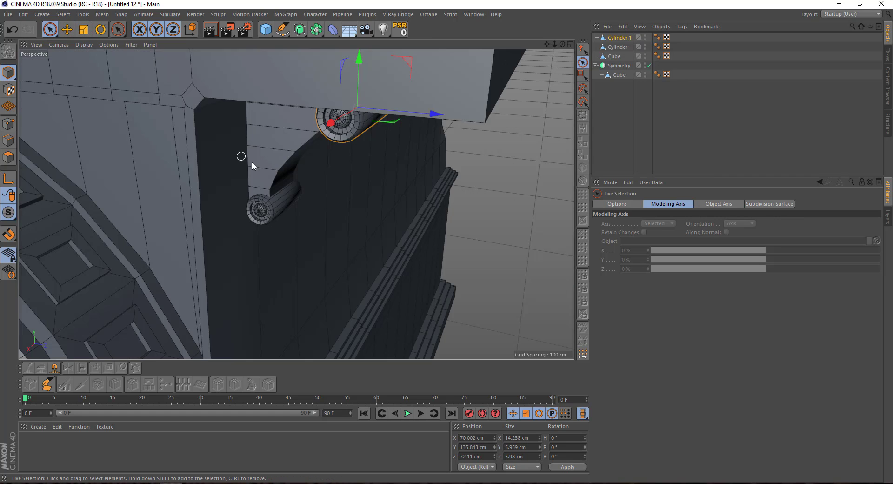
scroll(253, 161, up, 3)
scroll(304, 219, down, 1)
click(610, 57)
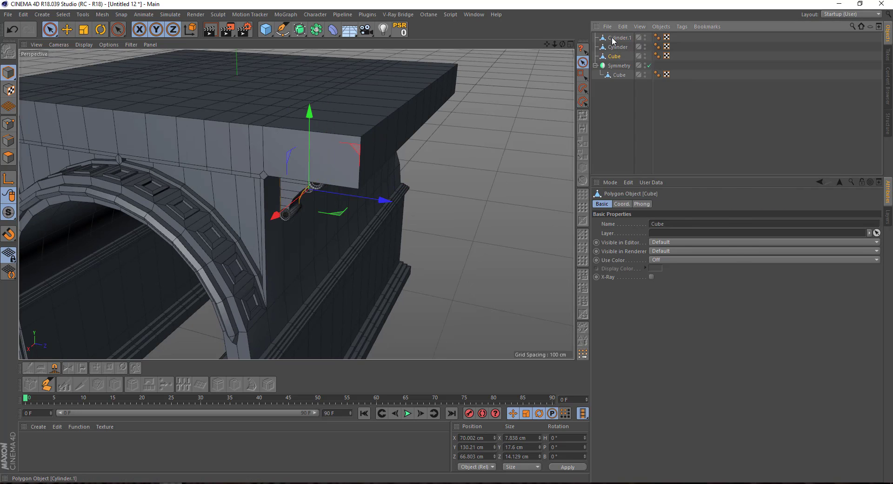
Step: Group the corbel cube and both scroll cylinders under a Null and add a Cloner with 3 linear copies
right_click(612, 41)
click(628, 319)
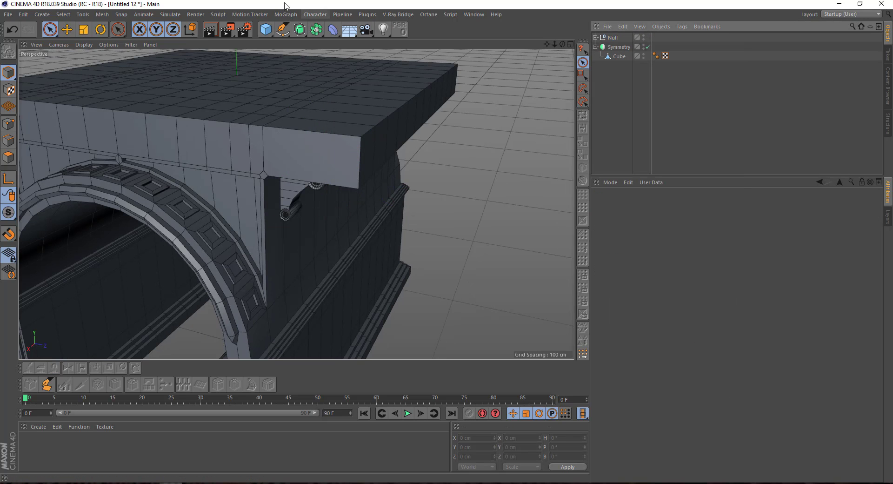
click(294, 18)
click(304, 117)
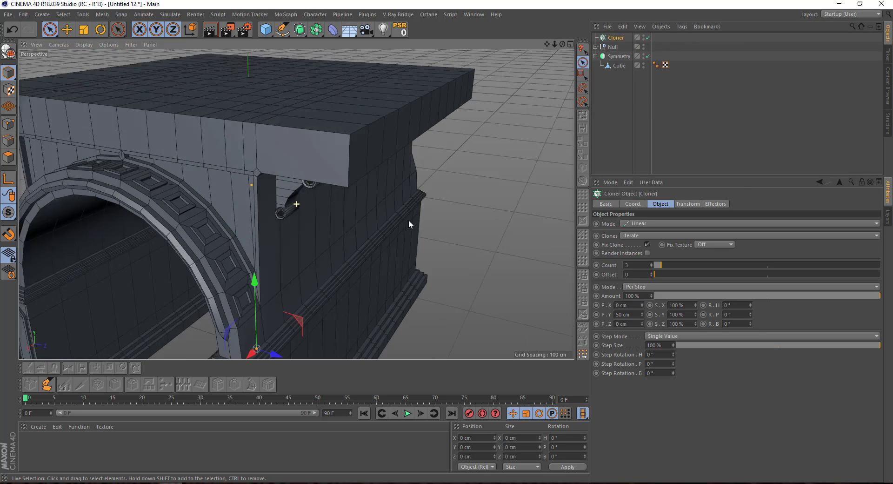
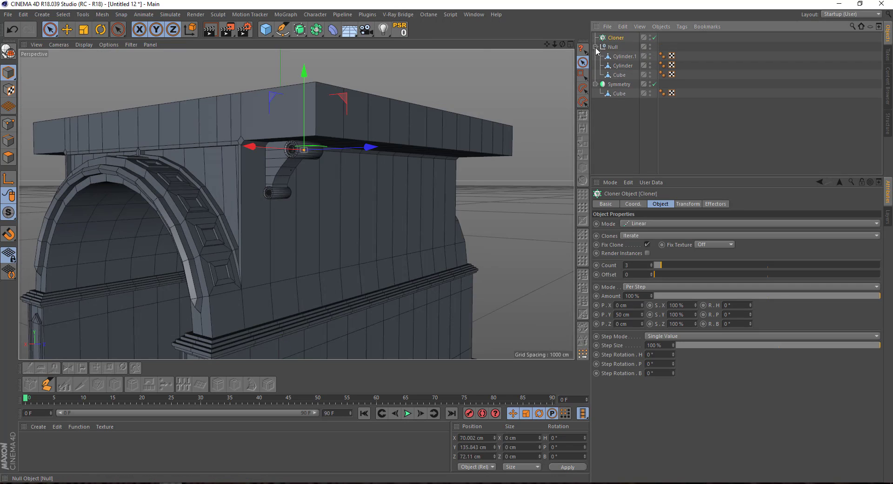
Step: Put the bracket Null in a Cloner with P.Y 0 and clones spread 42 cm apart on X
drag(597, 49, 614, 39)
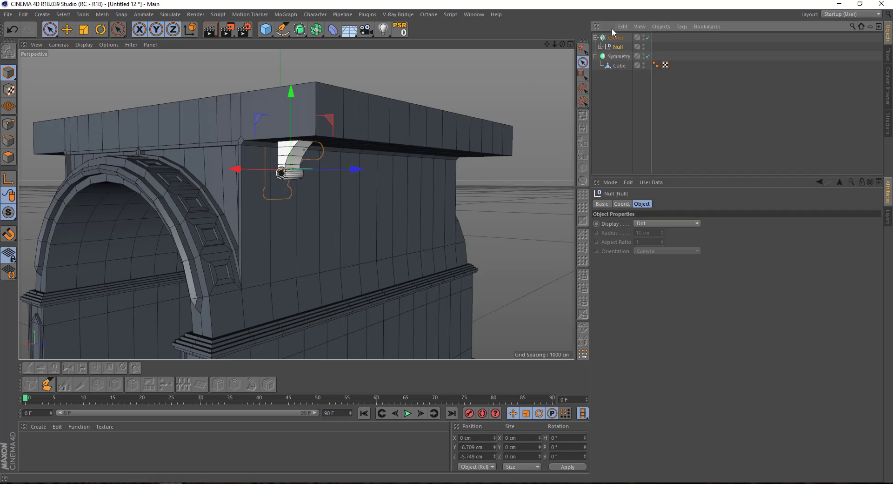
click(615, 38)
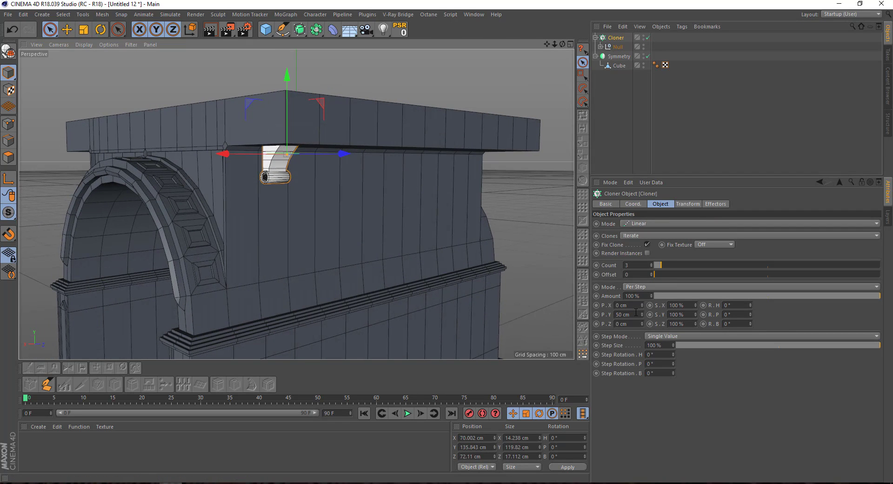
double_click(623, 314)
text(0)
key(Return)
drag(642, 305, 638, 281)
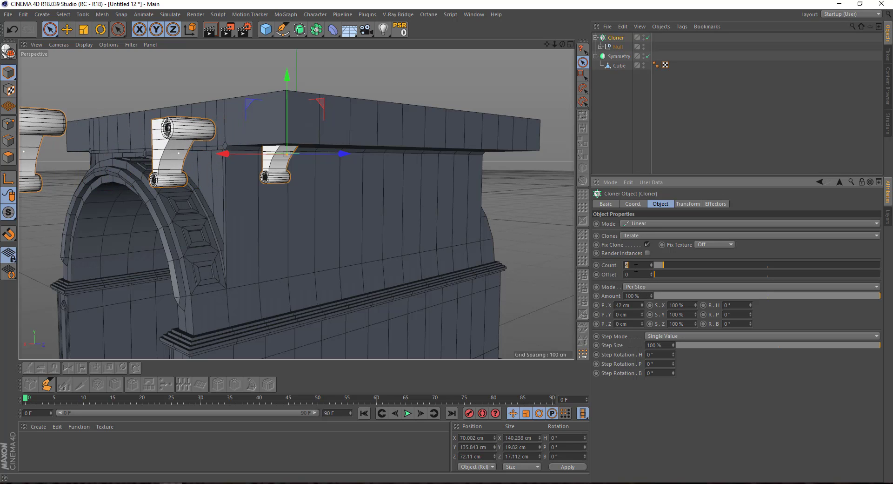
Step: Position the five-bracket row under the deck edge, close to the wall face
drag(228, 162, 382, 172)
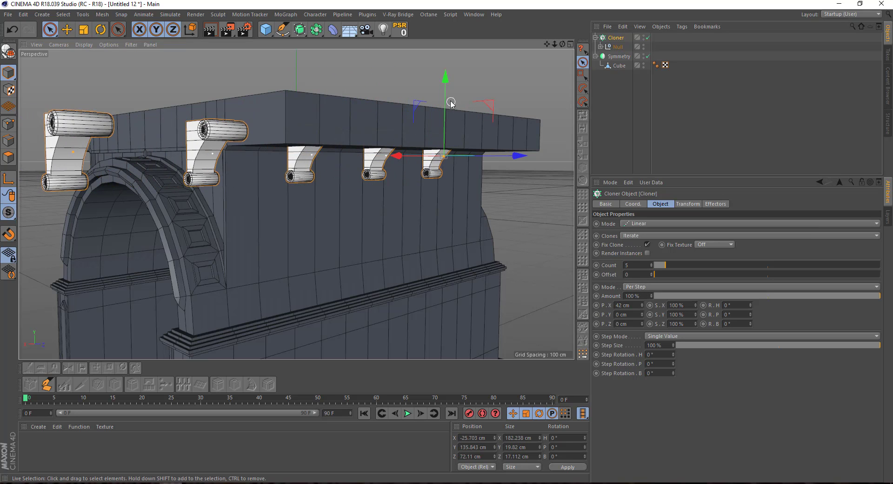
drag(447, 95, 446, 104)
middle_click(355, 260)
middle_click(221, 275)
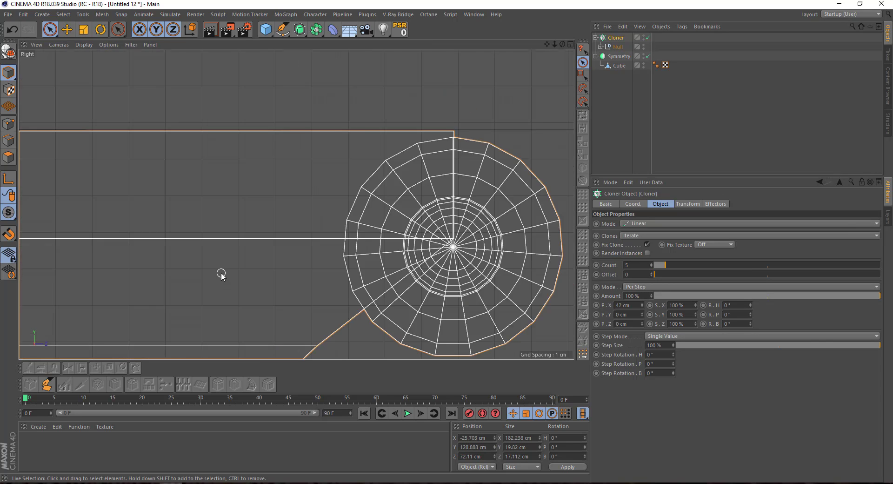
scroll(226, 278, down, 3)
alt+middle_drag(226, 278, 278, 206)
drag(364, 257, 307, 253)
middle_click(281, 247)
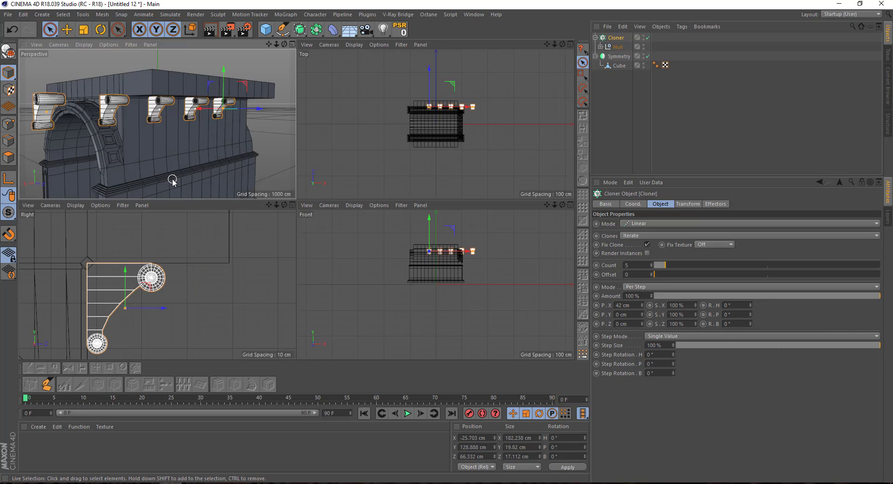
middle_click(171, 176)
mouse_move(358, 207)
alt+mouse_down()
mouse_move(386, 177)
mouse_move(483, 156)
alt+mouse_up()
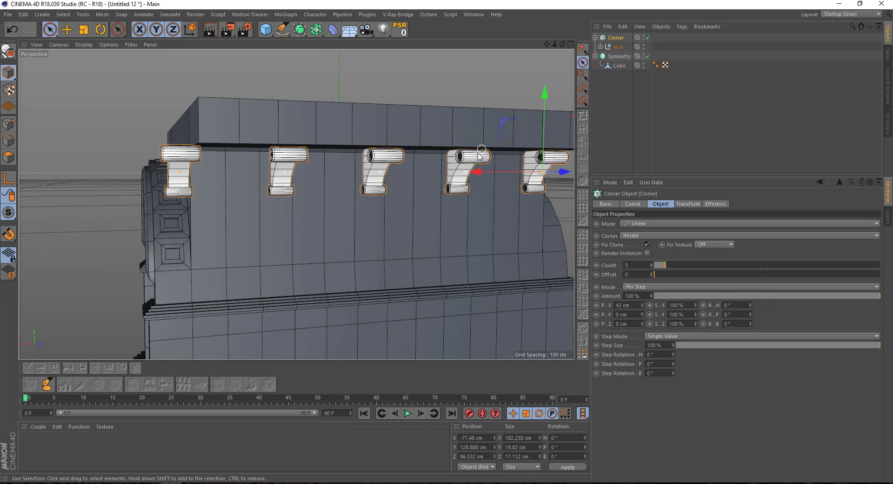
middle_click(266, 167)
Step: In the Front view, nudge the bracket Cloner slightly along X
middle_click(415, 255)
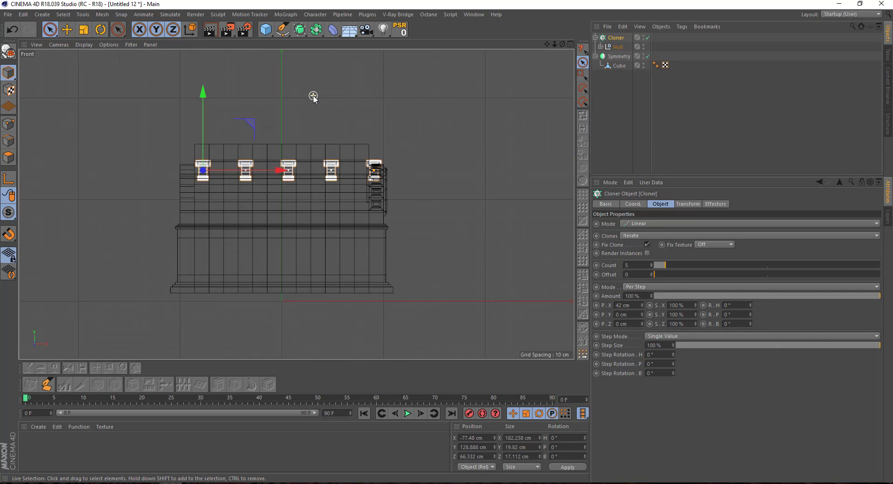
scroll(207, 179, up, 3)
scroll(259, 183, up, 5)
drag(259, 183, 250, 180)
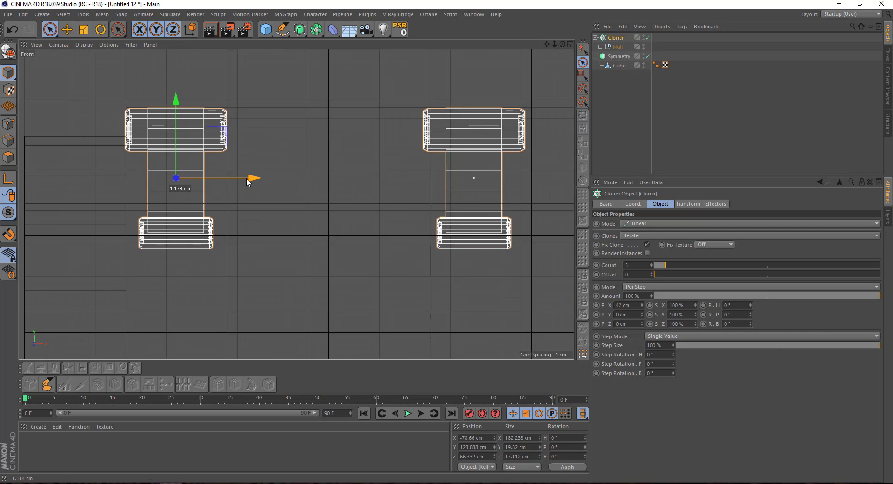
scroll(249, 181, down, 2)
scroll(283, 191, down, 2)
scroll(283, 191, down, 2)
Step: Change the Cloner to six brackets spaced 31 cm apart along the overhang
double_click(629, 305)
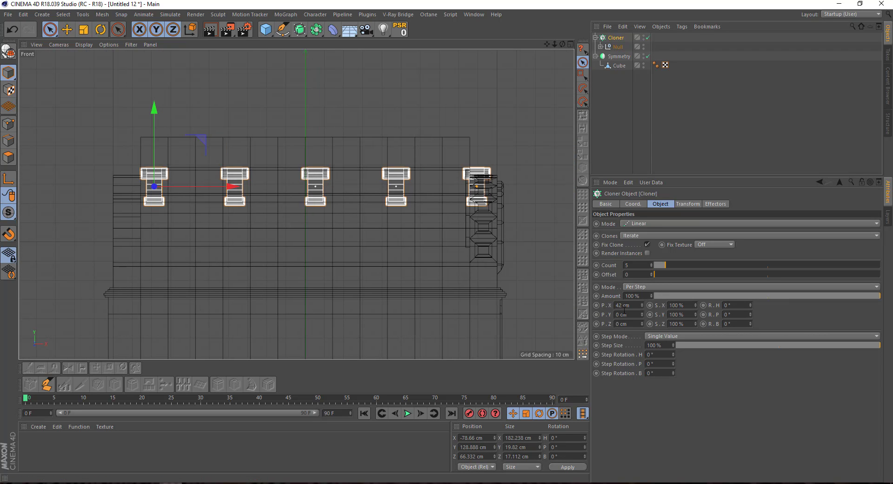
text(37)
key(Return)
scroll(634, 308, down, 5)
scroll(634, 307, down, 2)
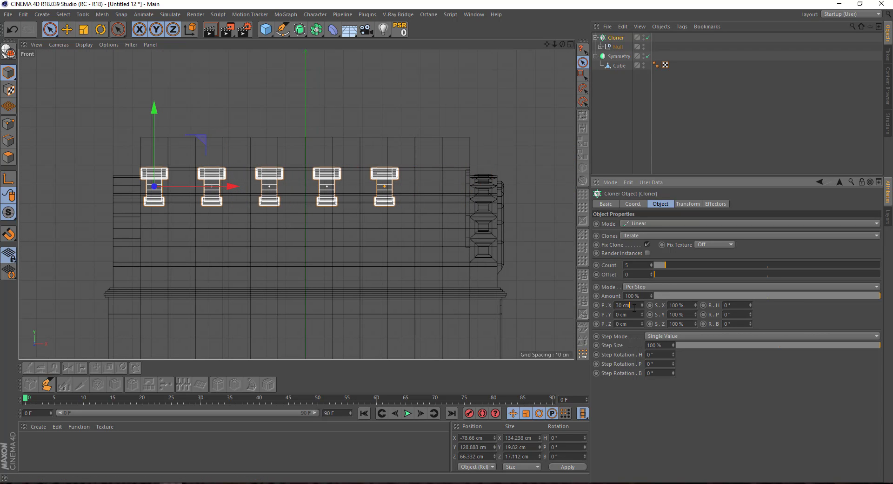
scroll(634, 308, down, 1)
scroll(634, 307, down, 1)
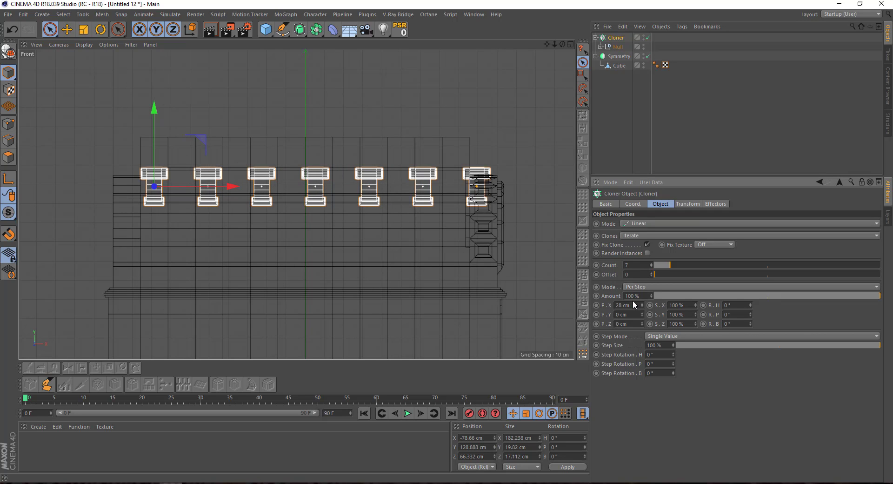
scroll(633, 306, down, 1)
scroll(633, 305, down, 1)
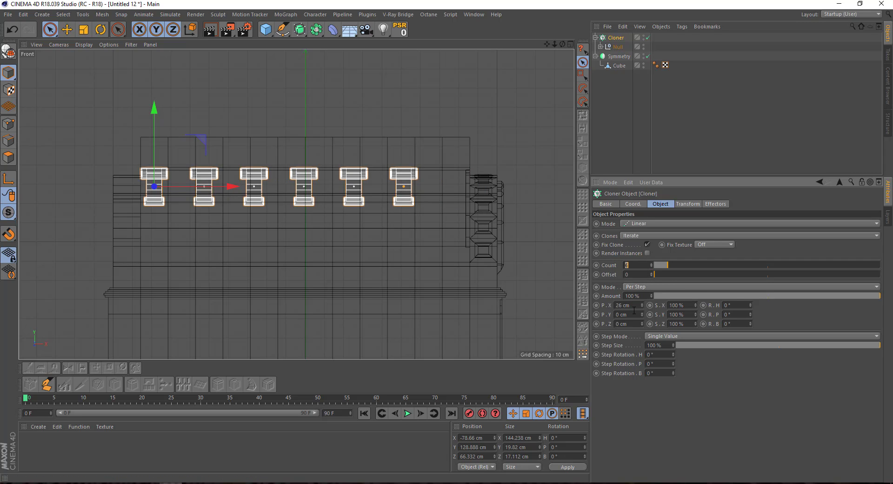
scroll(637, 305, up, 1)
scroll(637, 305, up, 2)
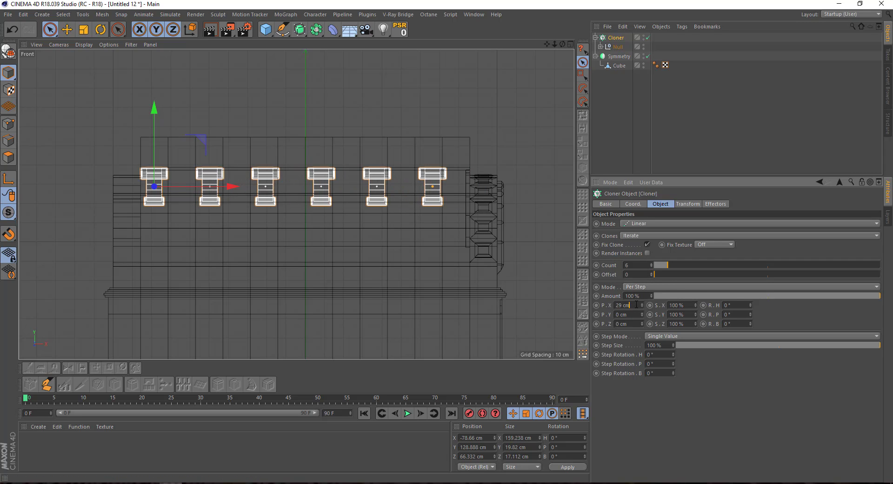
scroll(636, 305, up, 2)
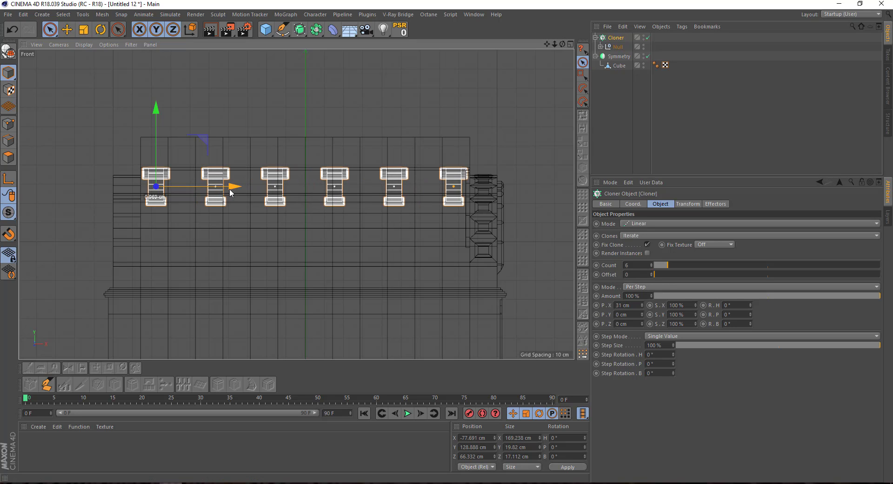
key(F1)
Step: Group the arch Cube under Symmetry and move the bracket Cloner into that group
mouse_move(119, 149)
alt+mouse_down()
mouse_move(127, 182)
mouse_move(141, 193)
alt+mouse_up()
scroll(153, 193, down, 3)
right_click(619, 66)
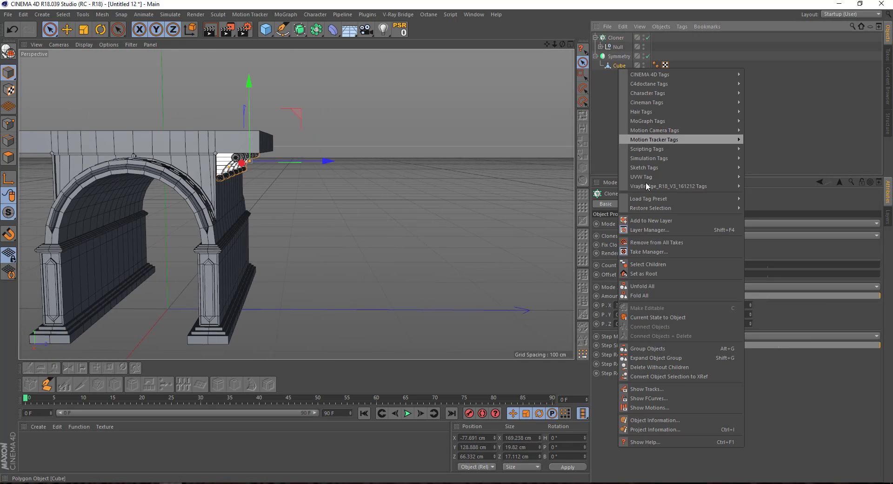
click(649, 349)
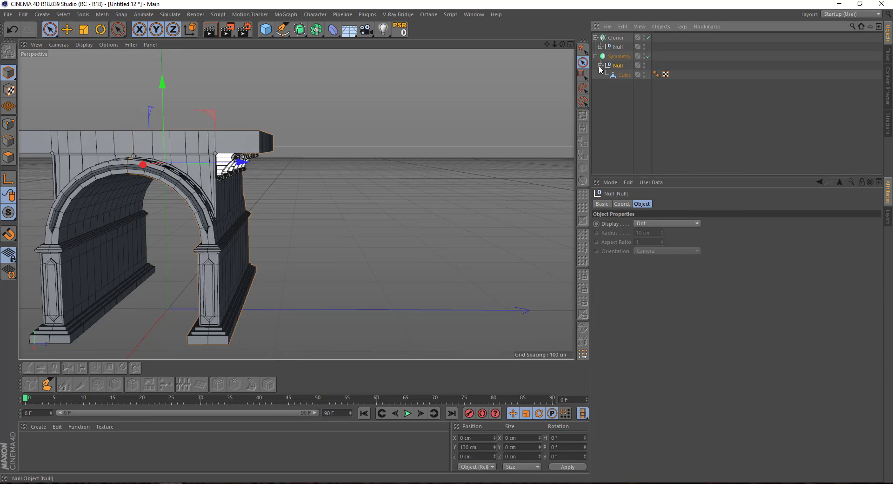
drag(621, 74, 623, 73)
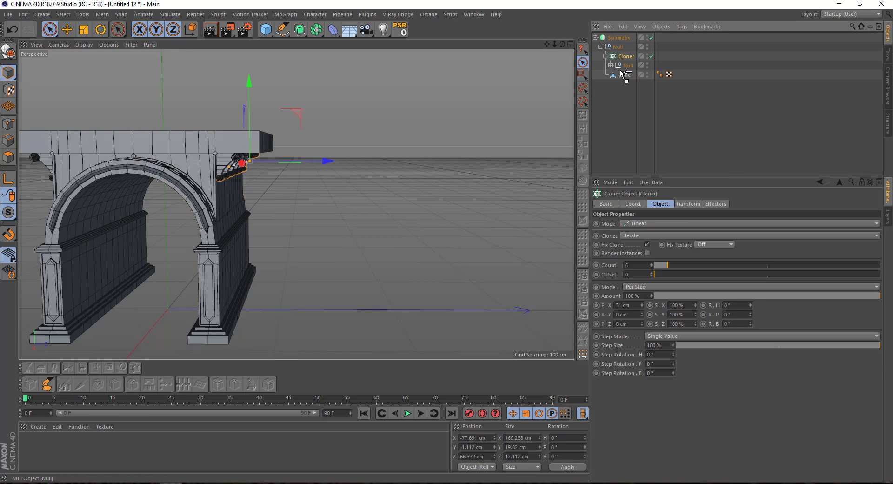
click(612, 134)
mouse_move(237, 184)
alt+mouse_down()
mouse_move(291, 184)
mouse_move(544, 91)
alt+mouse_up()
click(595, 37)
click(607, 39)
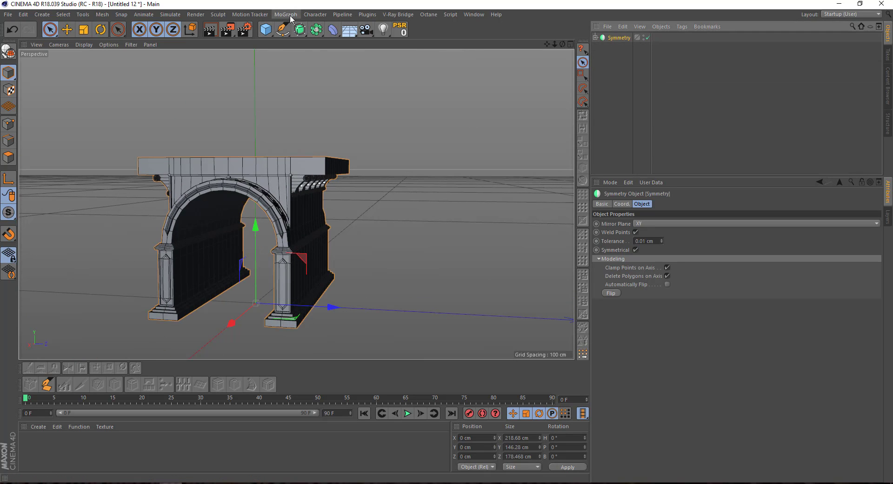
Step: Wrap the Symmetry group in a new Cloner with P.Y 0 and about 182 cm spacing
click(290, 14)
click(300, 115)
drag(622, 41, 621, 39)
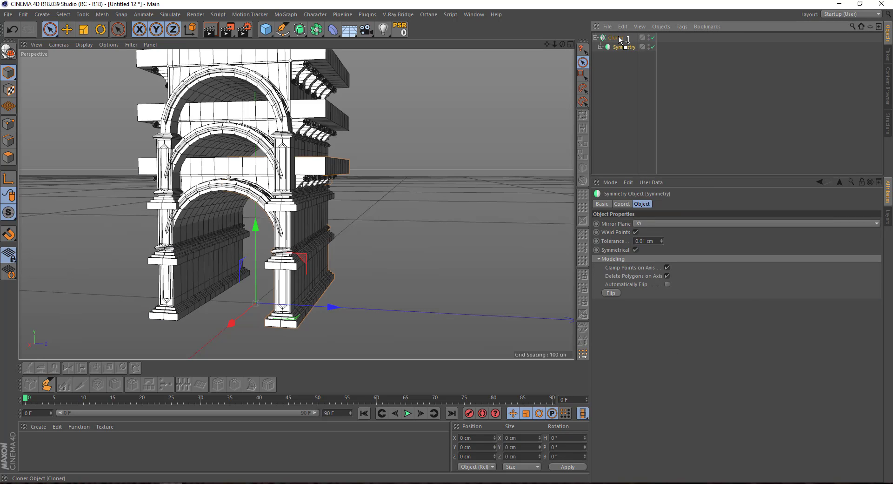
click(636, 315)
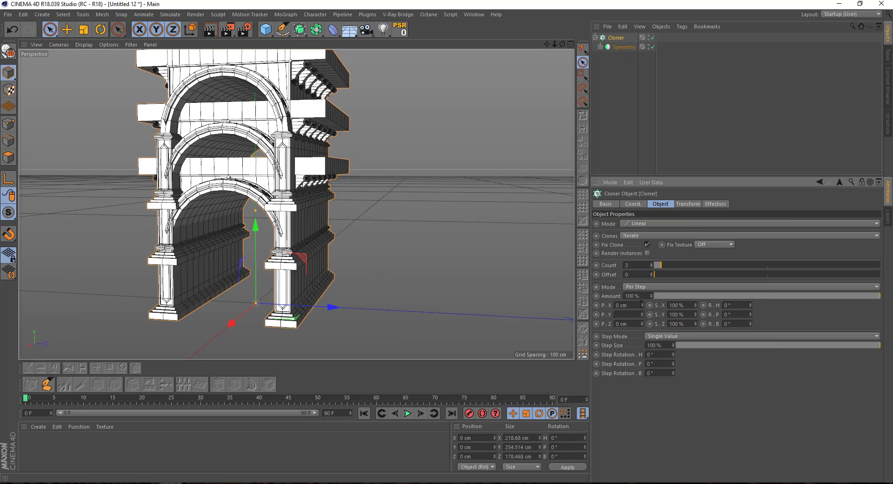
text(0)
key(Return)
mouse_move(642, 324)
mouse_down()
mouse_move(628, 246)
mouse_move(632, 264)
mouse_up()
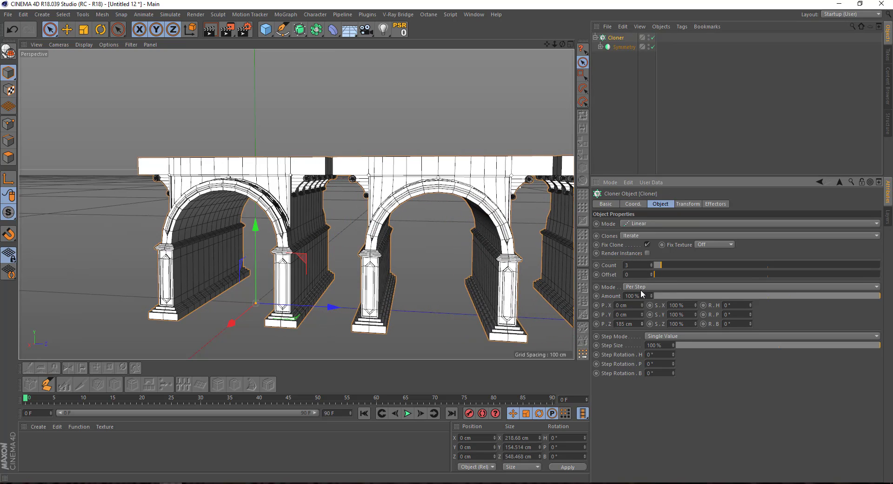
text(182)
key(Return)
Step: Refine the arch clone spacing to 178.4 cm so the three bays meet seamlessly
key(F3)
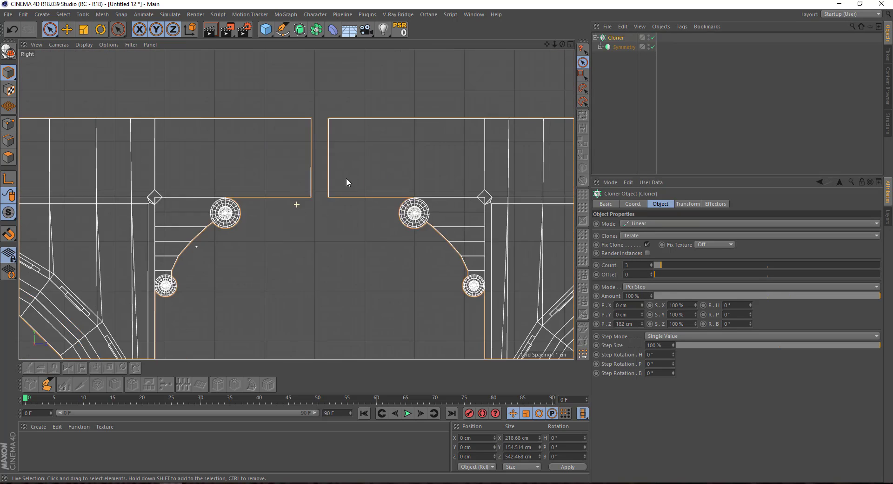
text(179)
key(Return)
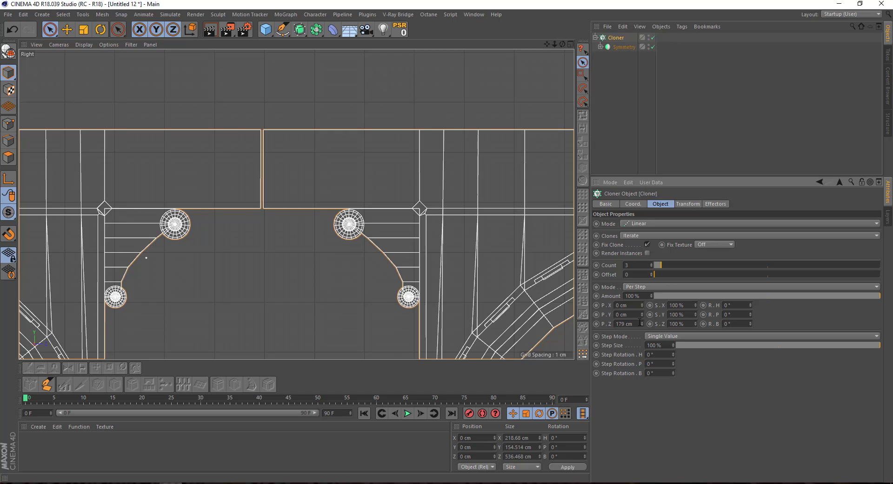
text(178)
key(Return)
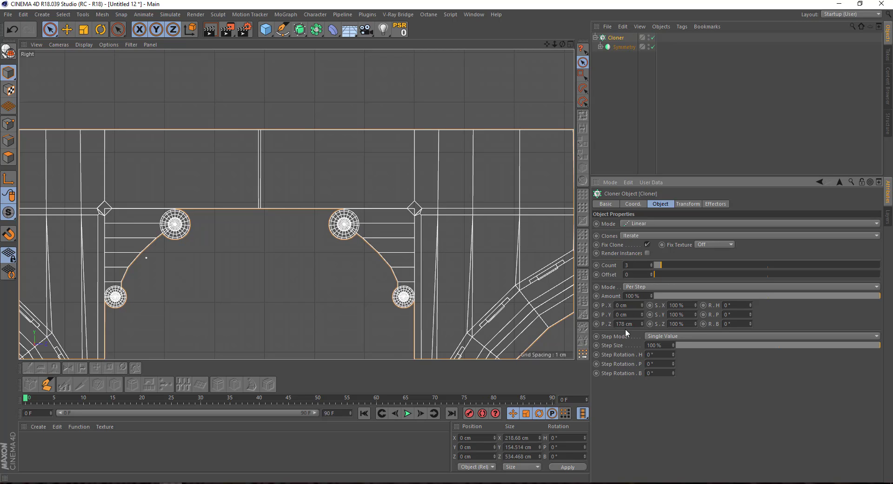
text(178.4)
key(Return)
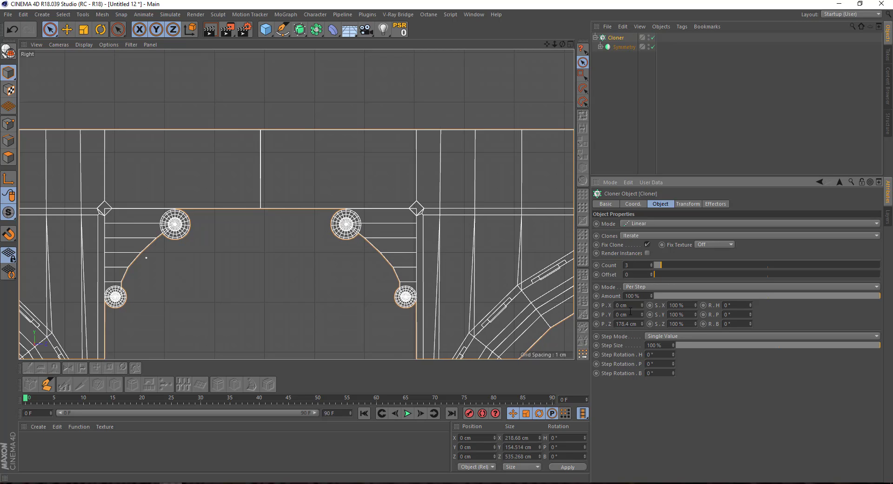
key(F1)
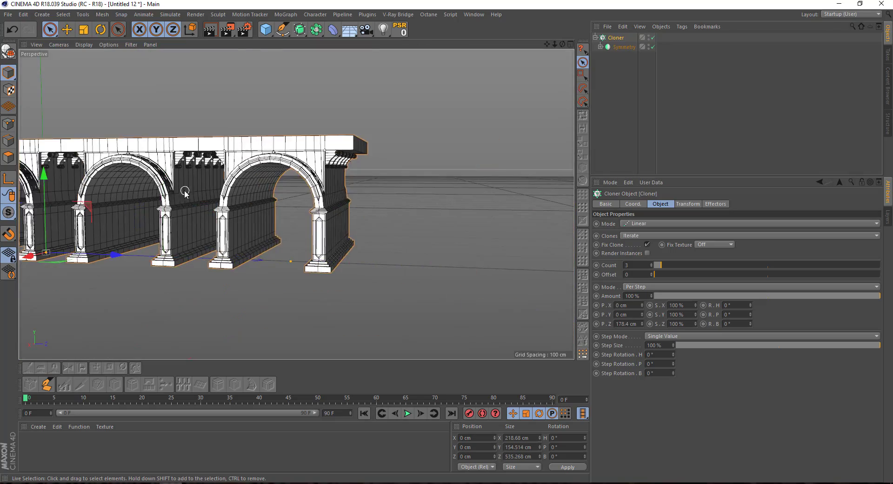
mouse_move(297, 233)
alt+mouse_down()
mouse_move(134, 199)
mouse_move(265, 191)
mouse_move(298, 279)
alt+mouse_up()
scroll(311, 309, up, 5)
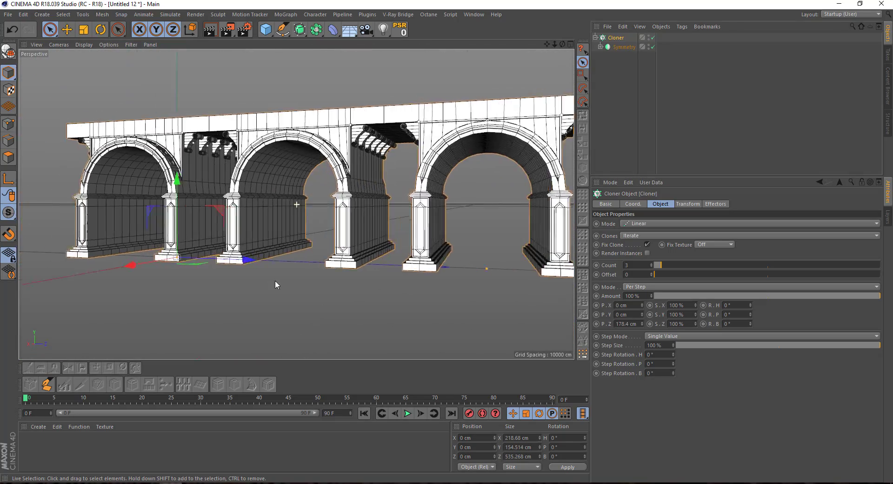
click(600, 47)
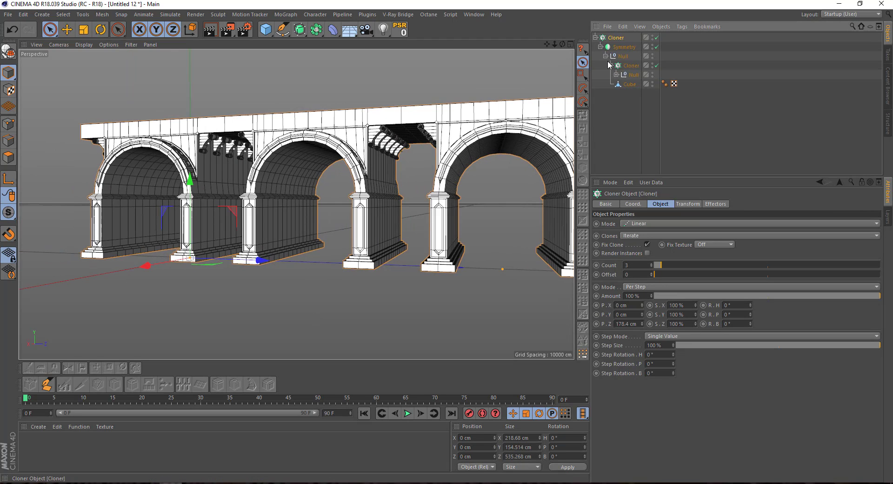
Step: Add a Rectangle spline on the XZ plane and scale it down to about three quarters
click(625, 85)
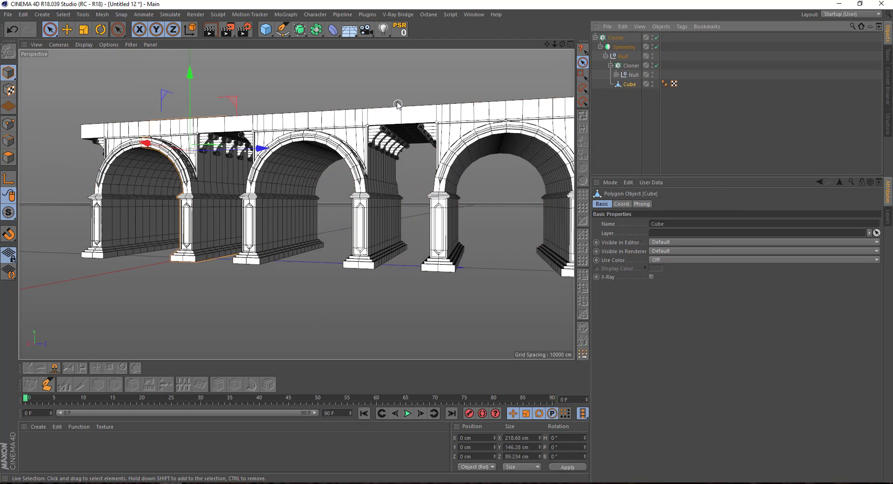
mouse_move(398, 104)
alt+mouse_down()
mouse_move(380, 90)
mouse_move(264, 233)
alt+mouse_up()
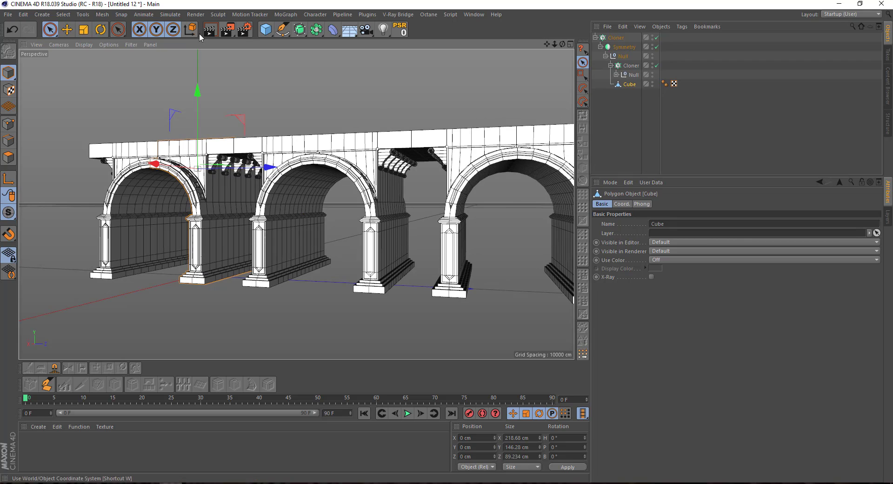
click(264, 29)
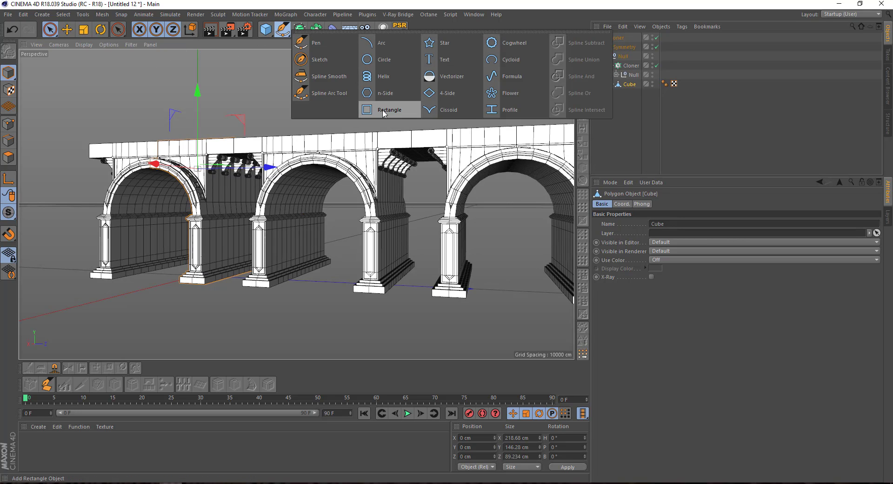
click(385, 95)
click(670, 258)
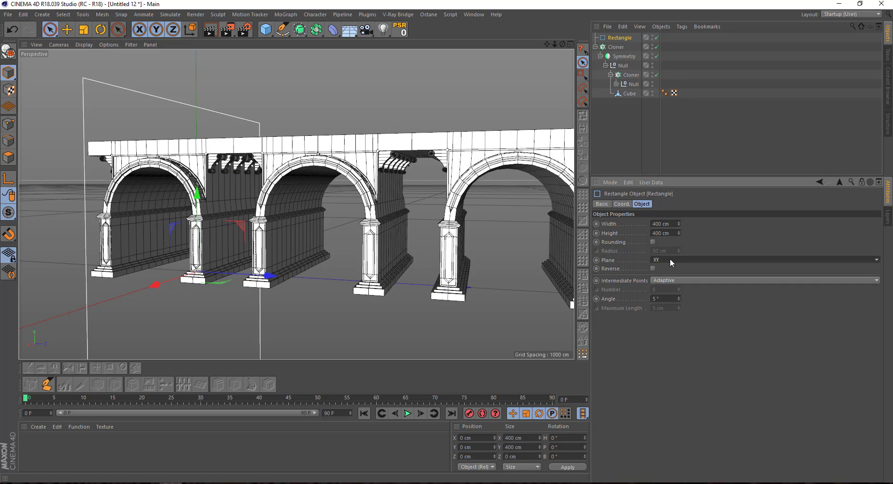
click(672, 258)
key(o)
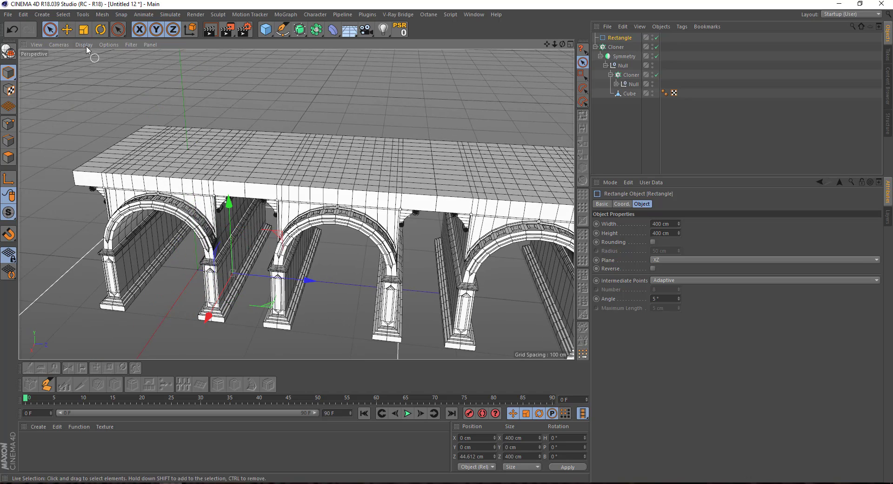
key(t)
drag(354, 178, 290, 178)
Step: Hide the arch Cloner and move the rectangle along Z beneath the end pier
middle_click(362, 150)
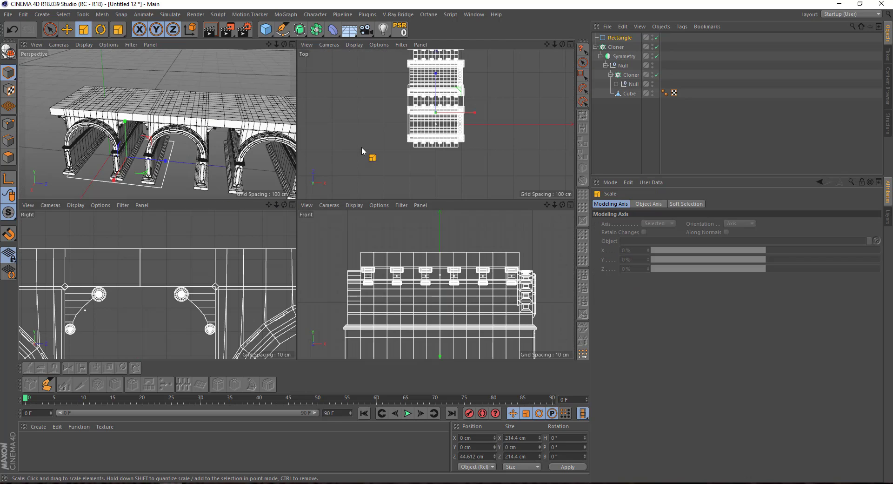
scroll(142, 167, up, 3)
middle_click(140, 176)
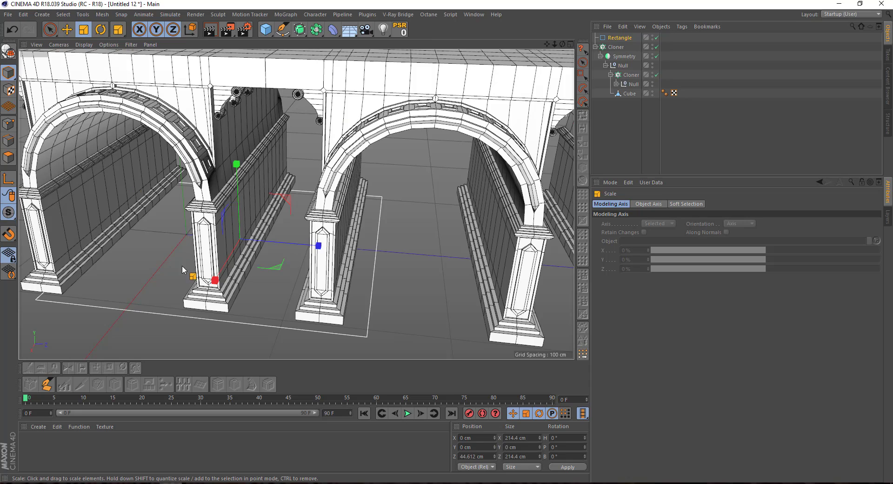
scroll(182, 265, up, 2)
key(space)
mouse_move(270, 222)
mouse_down()
mouse_move(310, 219)
mouse_move(299, 213)
mouse_up()
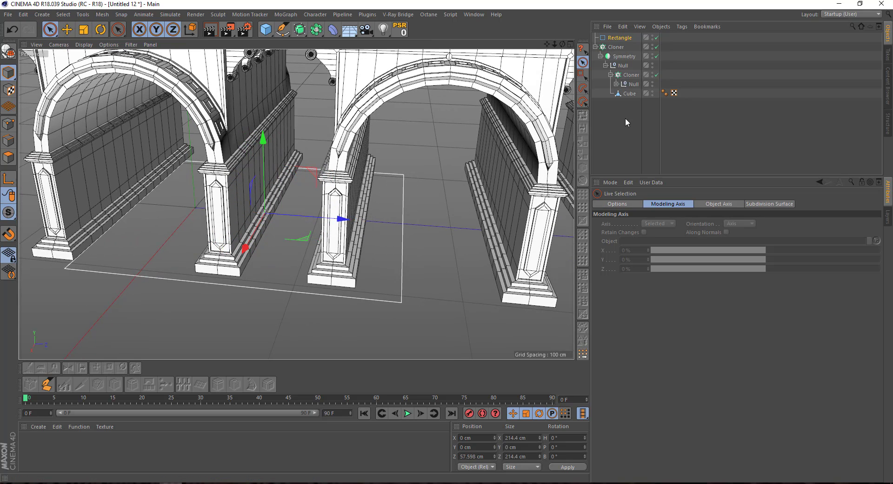
click(656, 46)
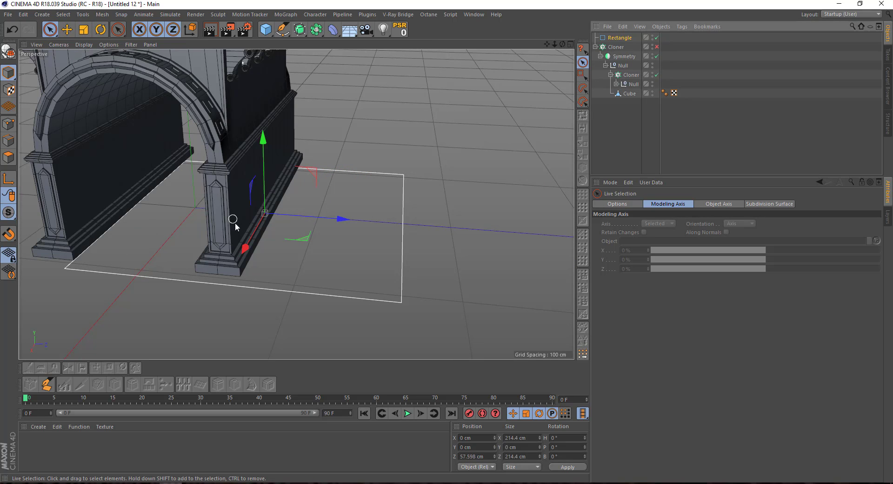
drag(319, 220, 311, 217)
middle_click(311, 216)
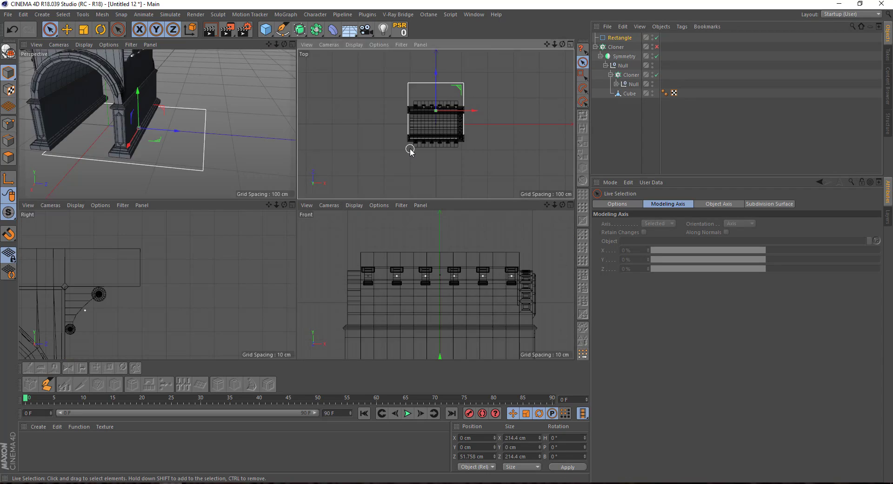
middle_click(311, 186)
scroll(311, 186, up, 3)
scroll(325, 177, up, 2)
drag(346, 167, 346, 175)
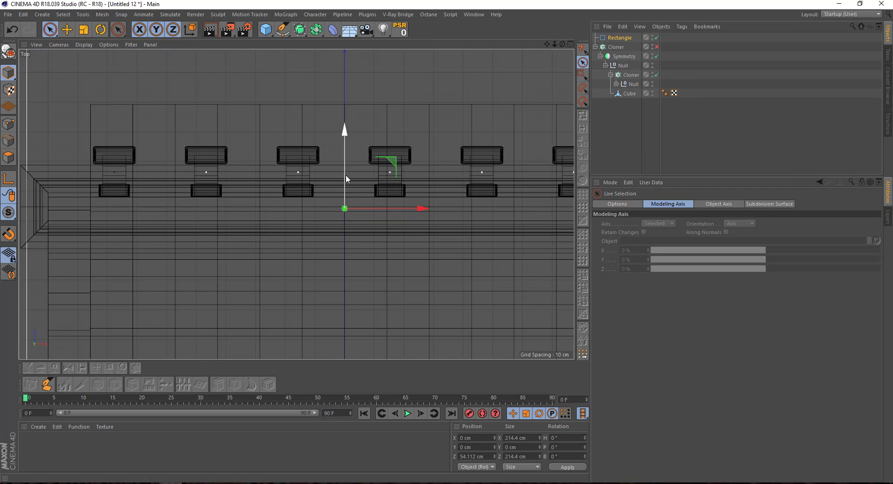
scroll(409, 186, down, 4)
alt+middle_drag(409, 186, 355, 202)
Step: Size the rectangle to 245.4 × 40.4 cm, enable Rounding, and add an Extrude generator
click(616, 38)
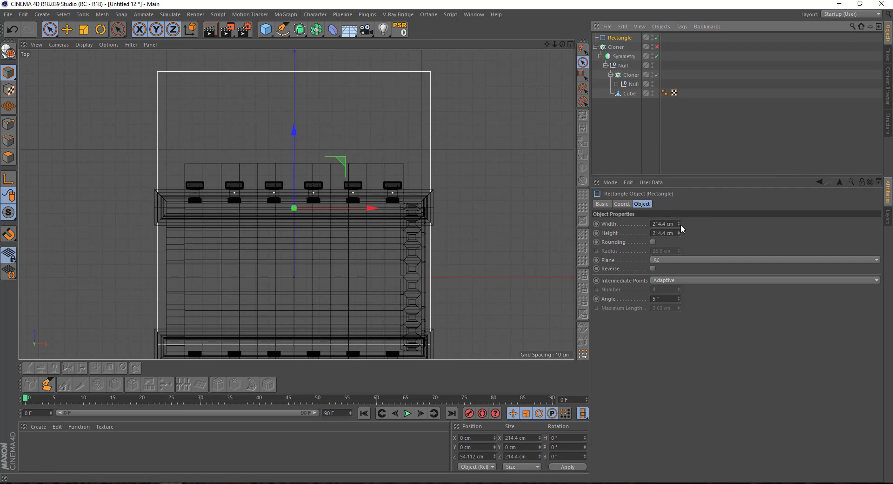
mouse_move(680, 224)
mouse_down()
mouse_move(675, 207)
mouse_move(671, 316)
mouse_up()
scroll(289, 223, up, 2)
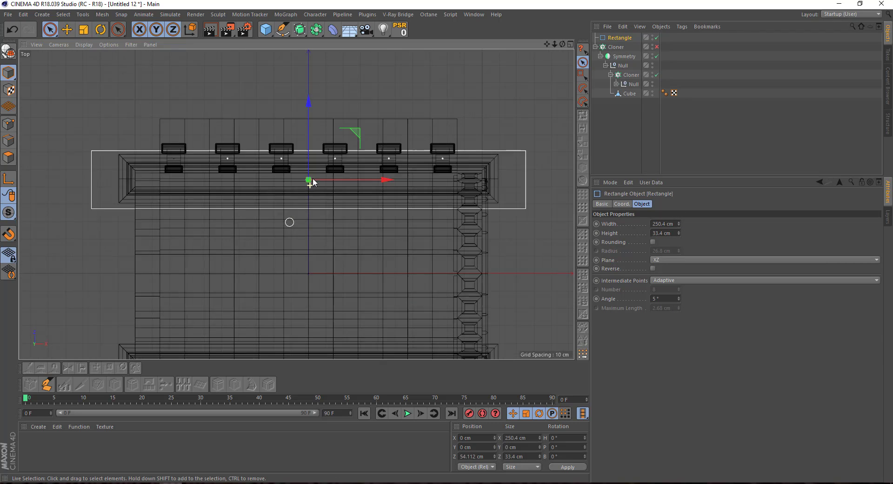
scroll(312, 179, up, 2)
drag(289, 121, 290, 118)
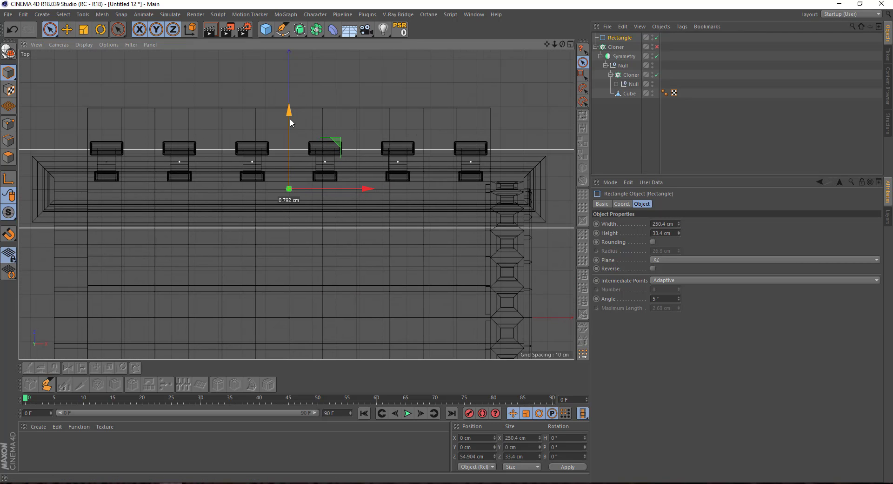
scroll(342, 203, down, 4)
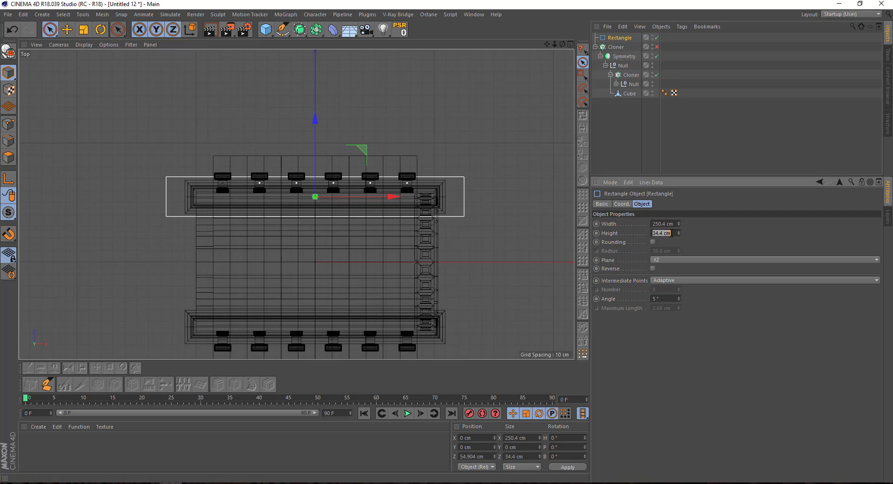
drag(667, 229, 668, 233)
key(F5)
key(F1)
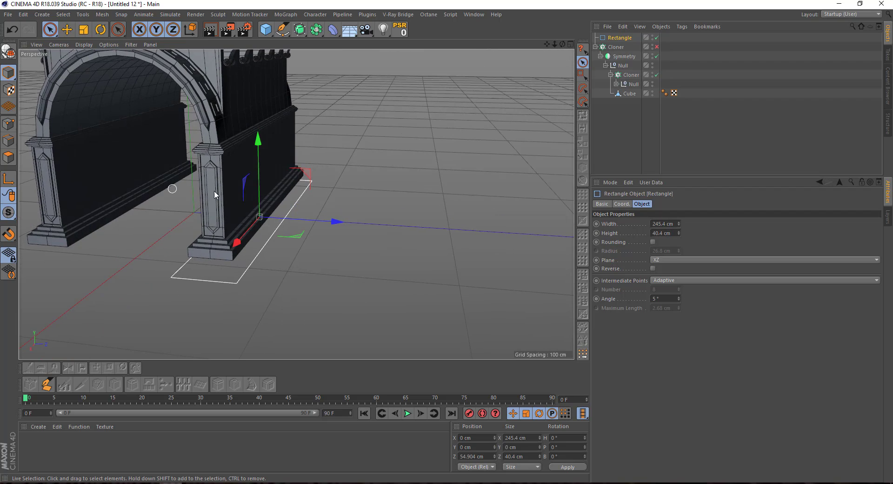
click(652, 241)
alt+drag(154, 219, 179, 229)
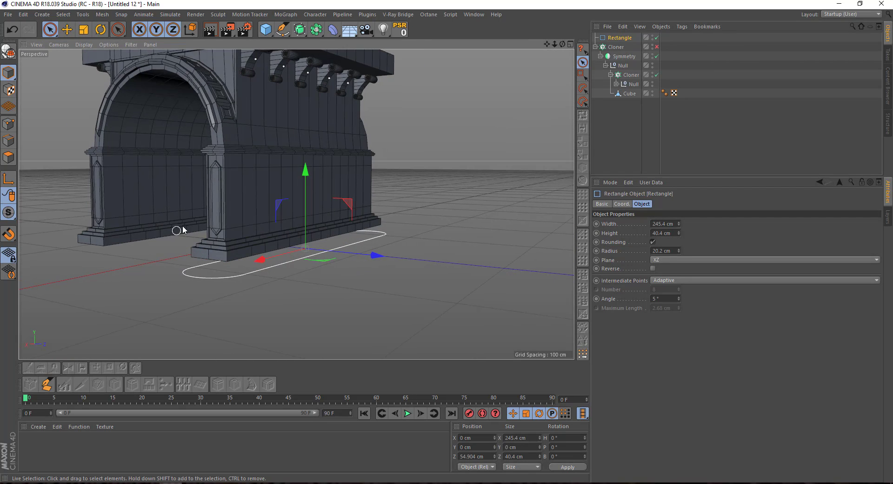
drag(300, 30, 412, 44)
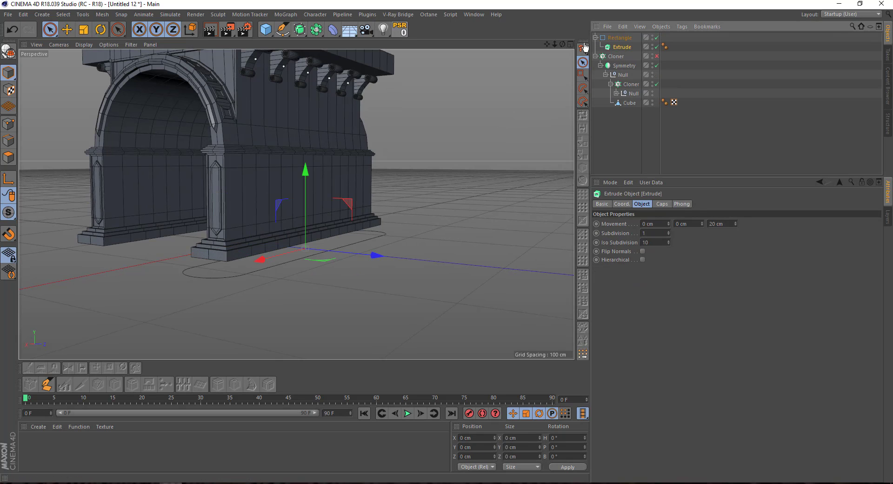
Step: Put the Rectangle inside the Extrude and zero the extrusion's Z movement
drag(616, 41, 616, 38)
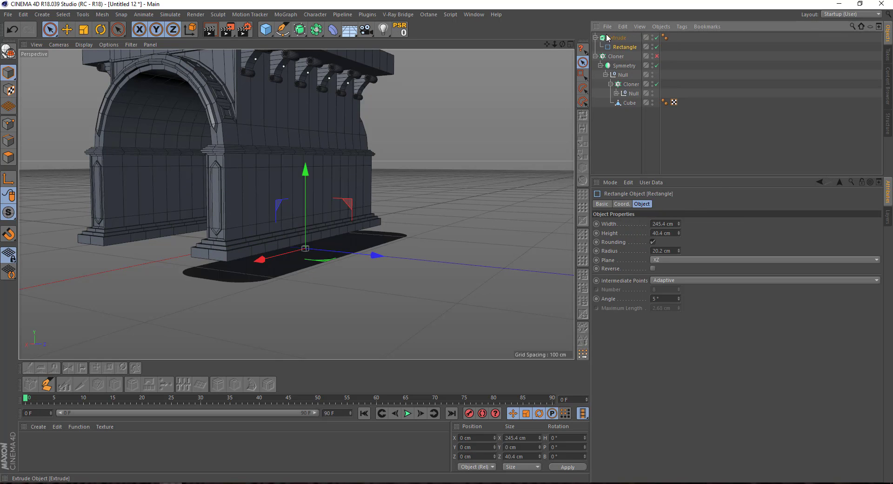
alt+drag(450, 144, 500, 152)
click(618, 37)
double_click(719, 224)
text(0)
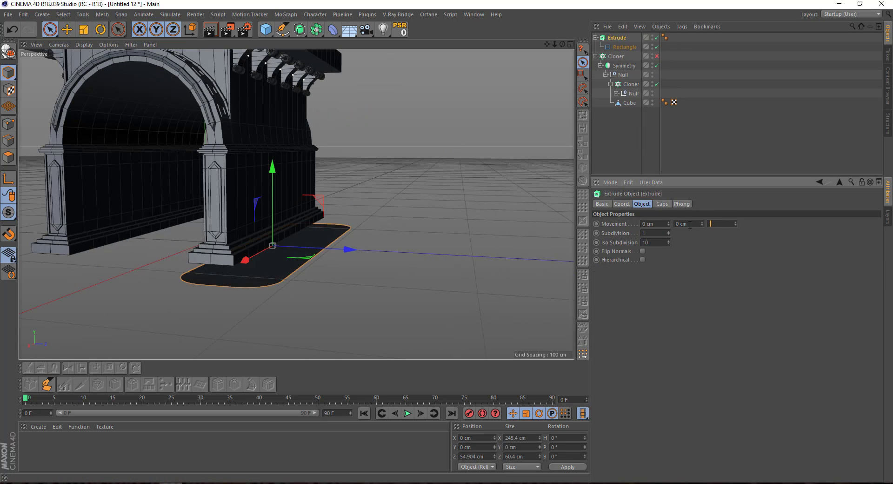
double_click(684, 224)
text(6)
key(Return)
Step: Set the extrusion thickness to 28 cm and lower the slab to about -19.7 cm on Y
middle_click(345, 245)
middle_click(207, 317)
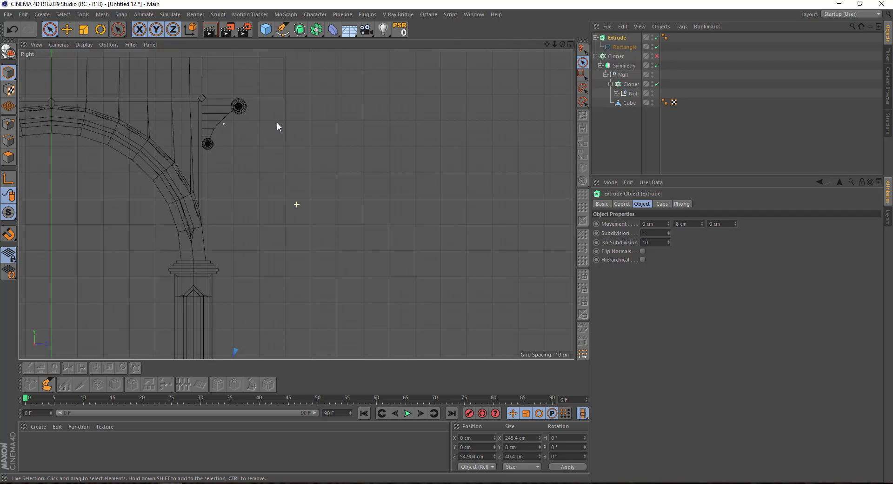
scroll(284, 140, down, 3)
scroll(230, 186, up, 3)
drag(231, 185, 240, 237)
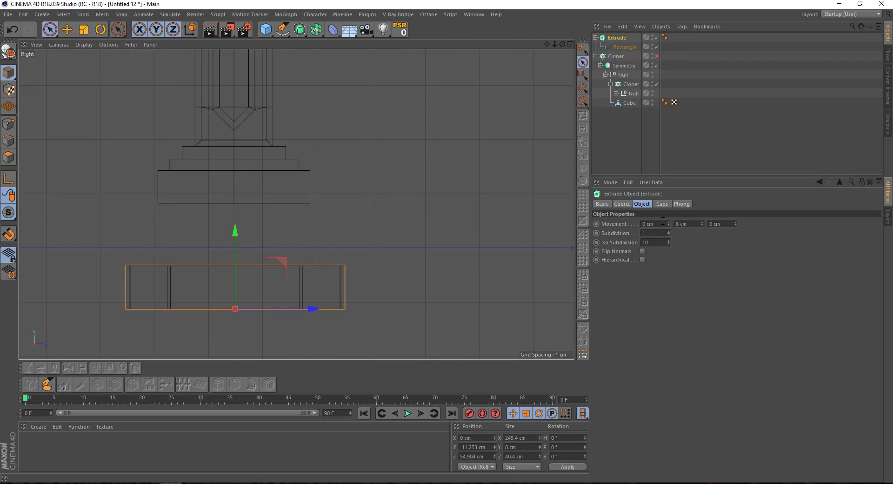
drag(701, 224, 702, 217)
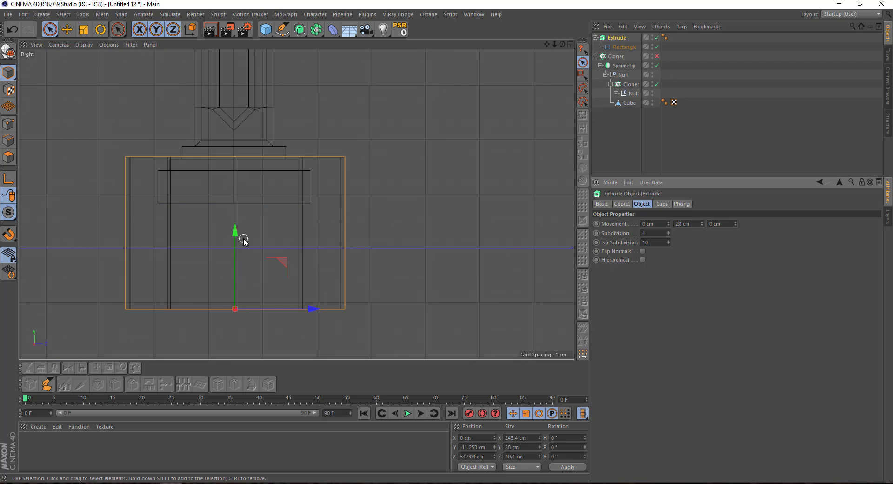
drag(244, 239, 239, 280)
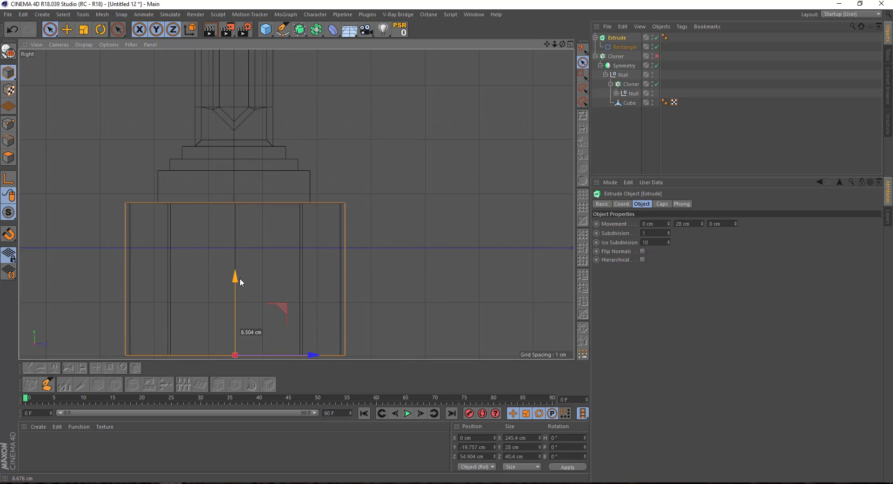
middle_click(166, 221)
key(F1)
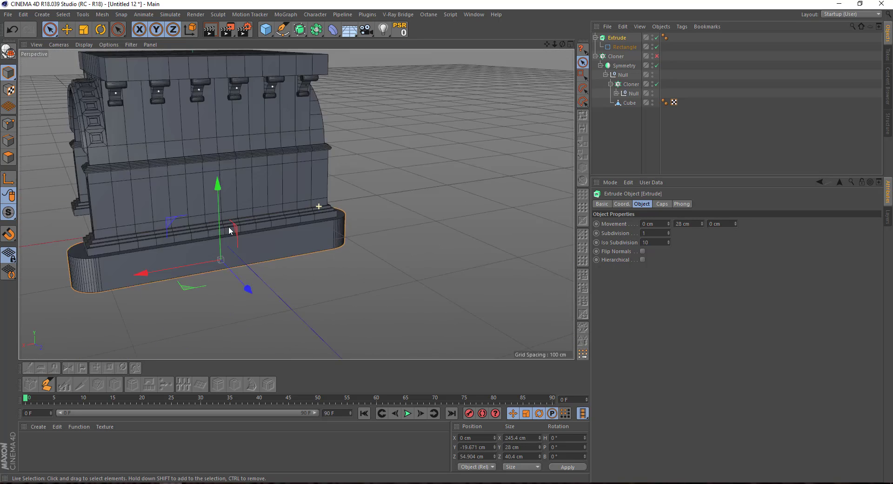
Step: Adjust the Rectangle spline to 248.4 × 45.4 cm for the plinth
alt+drag(231, 226, 333, 225)
click(625, 47)
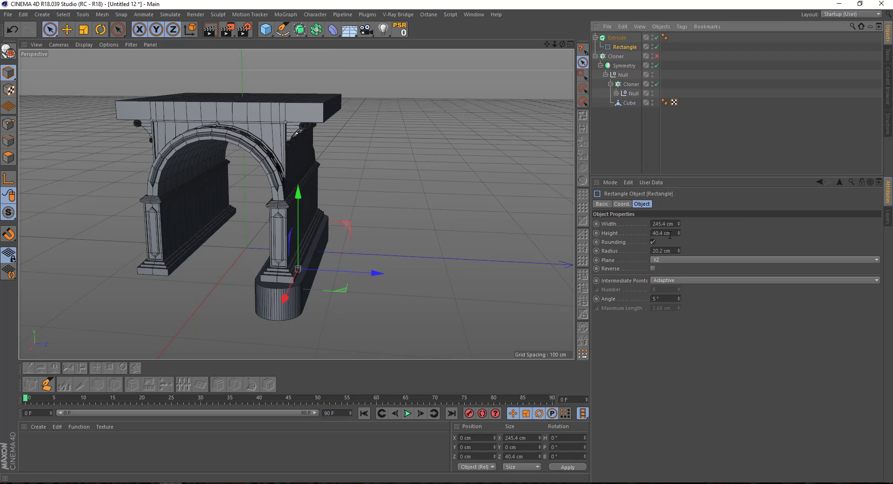
scroll(670, 235, up, 4)
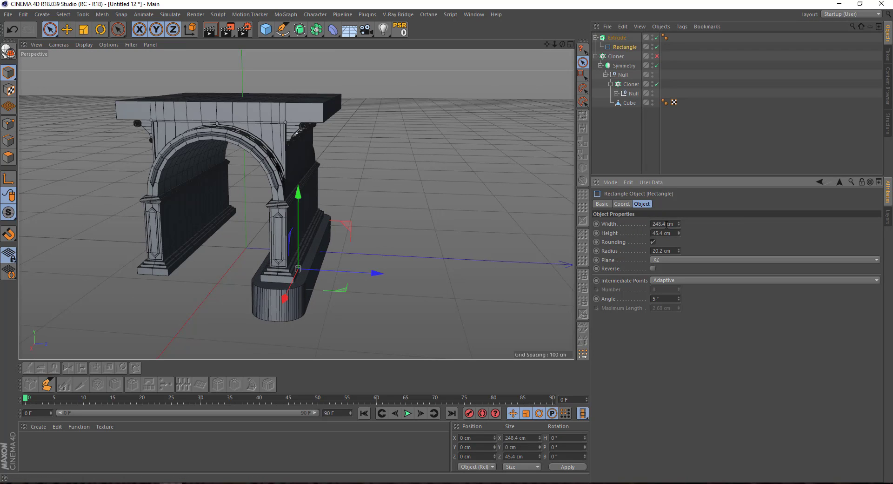
alt+middle_drag(236, 257, 235, 215)
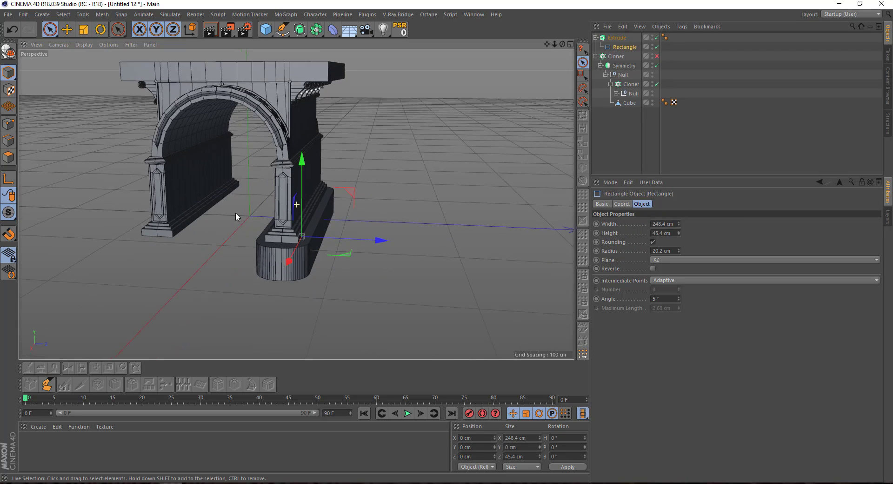
click(596, 37)
Step: Set both Extrude caps to Fillet Cap and enable Constrain
click(616, 37)
click(662, 204)
scroll(307, 242, up, 2)
scroll(307, 242, up, 3)
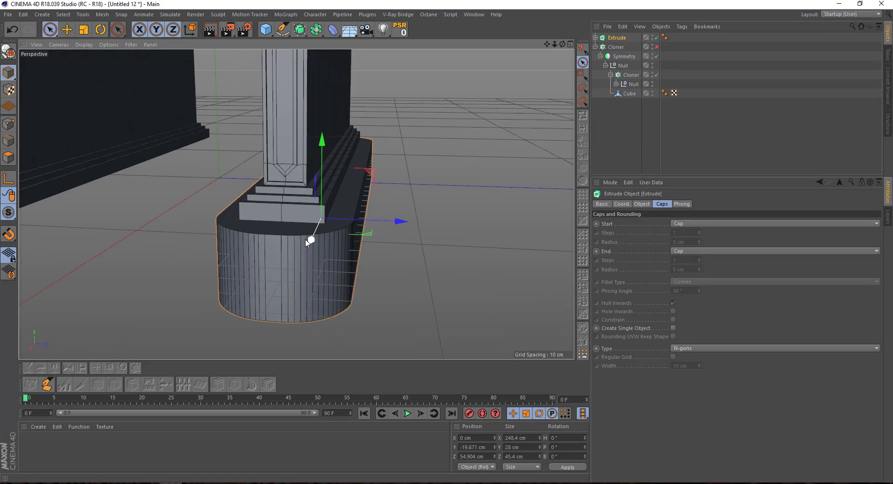
scroll(307, 241, up, 2)
click(694, 223)
click(690, 261)
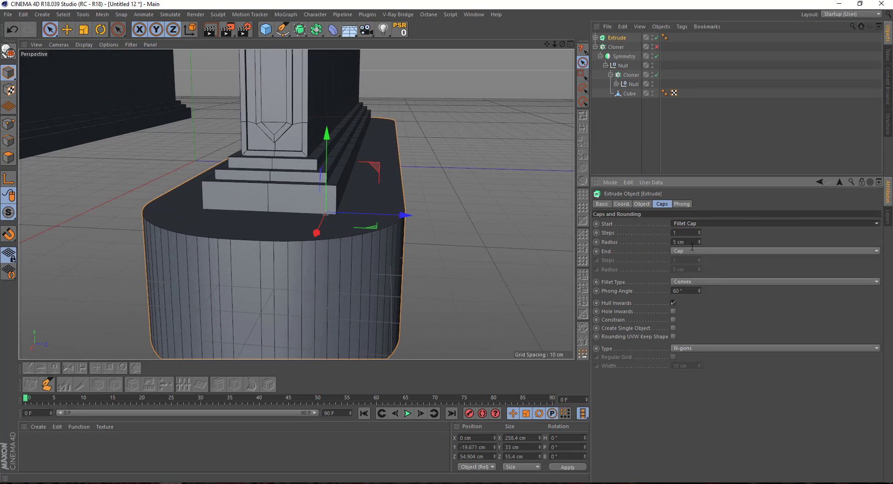
click(689, 250)
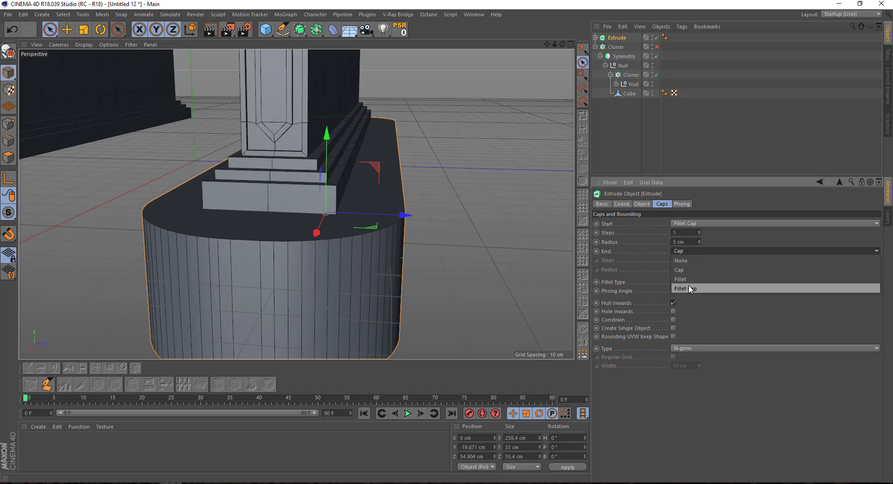
click(689, 268)
click(673, 319)
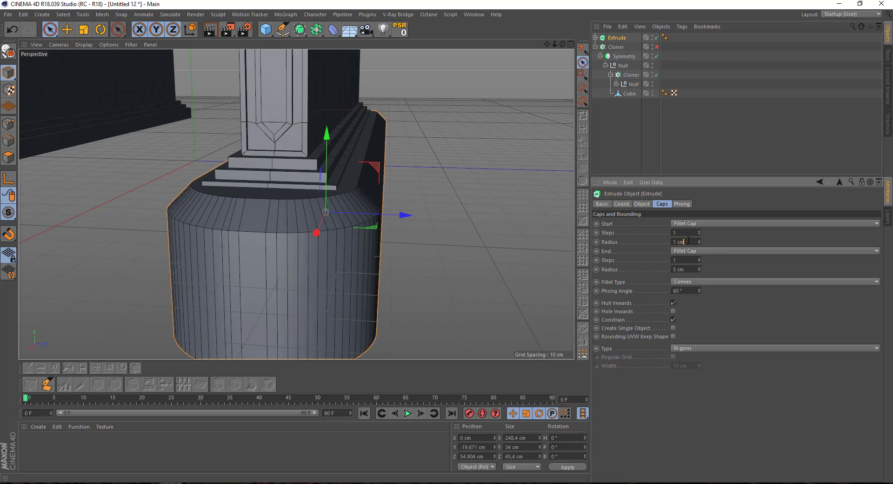
Step: Set the fillet radii to 1 cm with 4 steps and reselect the rounded base
scroll(692, 270, down, 2)
scroll(692, 270, down, 1)
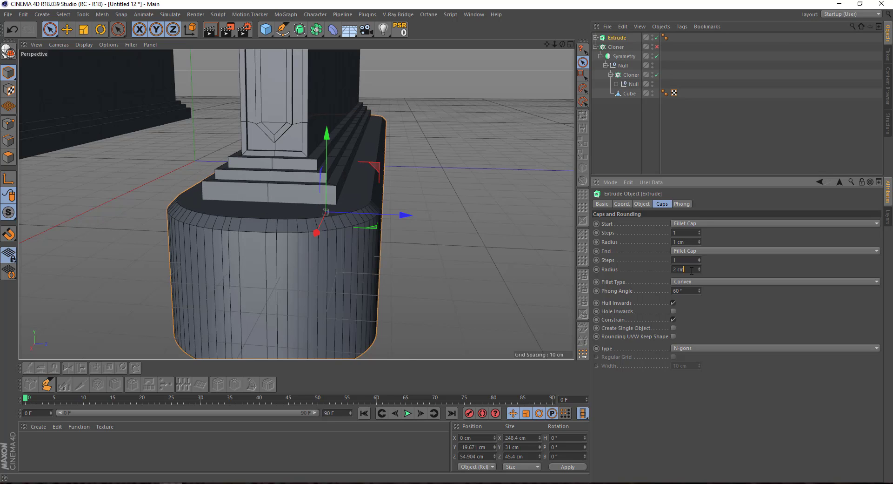
scroll(691, 270, down, 1)
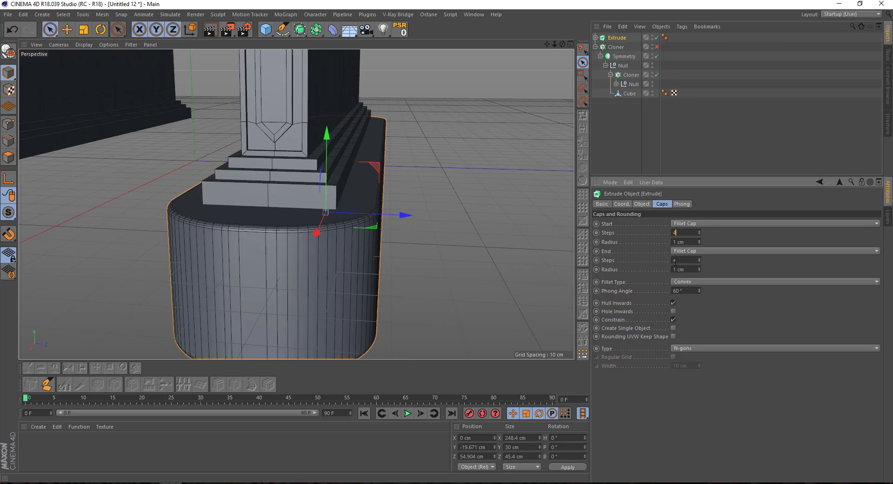
click(418, 177)
scroll(392, 185, down, 3)
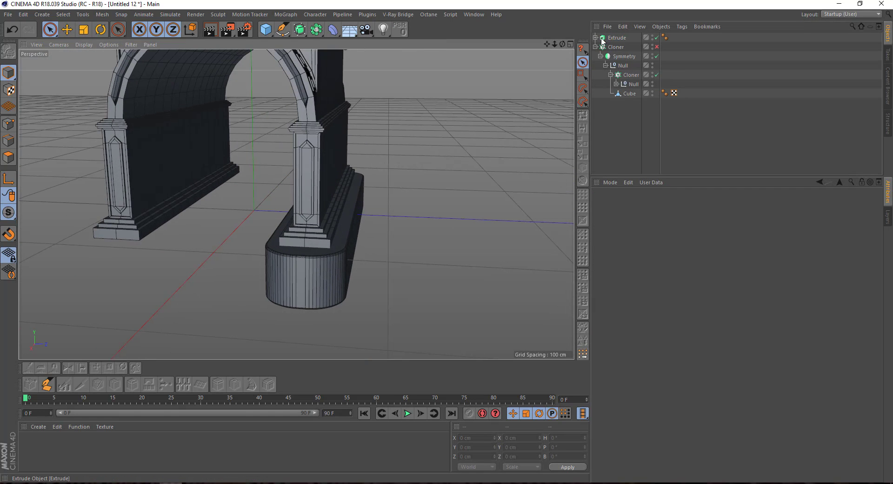
click(614, 38)
Step: Place the rounded base under the Symmetry group's Null to mirror it to the other abutment
drag(629, 71, 626, 66)
mouse_move(418, 140)
alt+mouse_down()
mouse_move(309, 177)
mouse_move(237, 120)
alt+mouse_up()
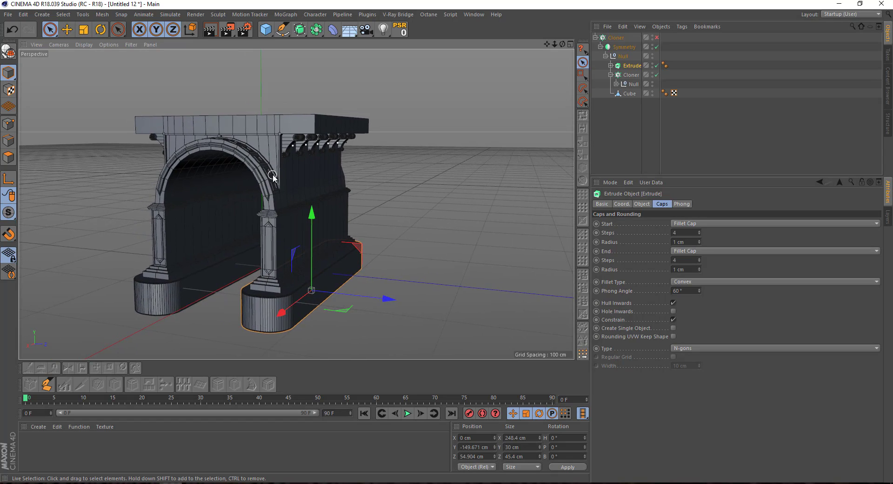
scroll(237, 120, up, 3)
scroll(273, 135, up, 2)
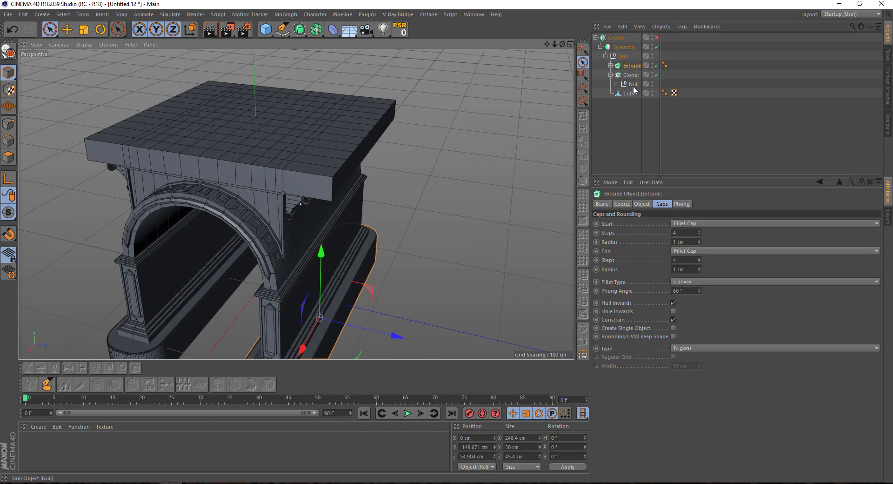
Step: Extrude the bridge deck's top polygons upward by 5.5 cm
click(275, 130)
click(9, 157)
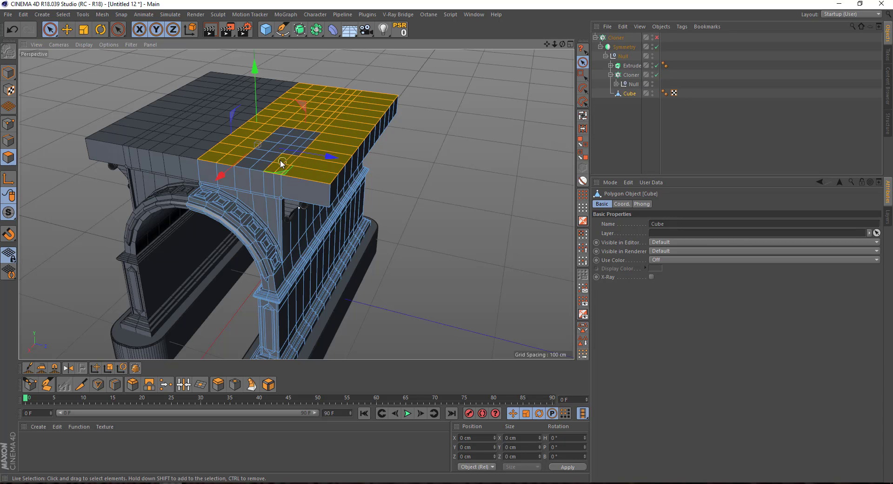
mouse_move(311, 137)
alt+mouse_down()
mouse_move(198, 305)
mouse_move(212, 296)
alt+mouse_up()
key(i)
key(ctrl+z)
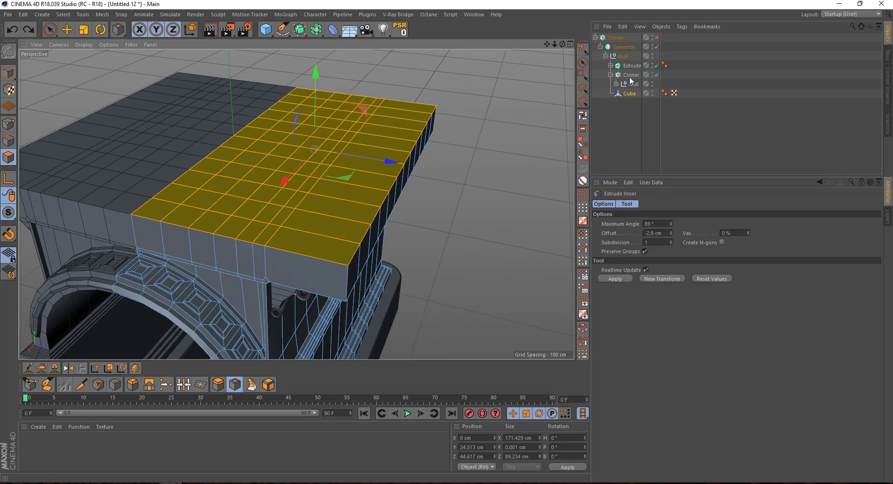
click(619, 46)
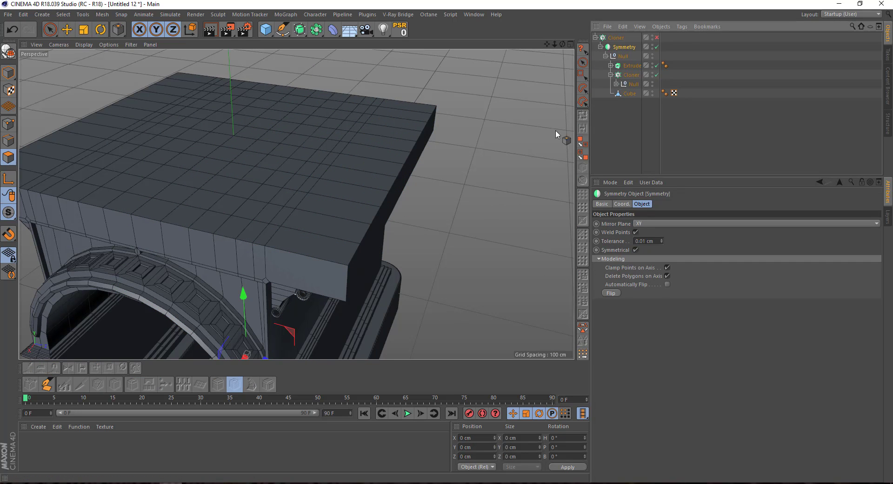
click(630, 93)
alt+drag(299, 225, 276, 211)
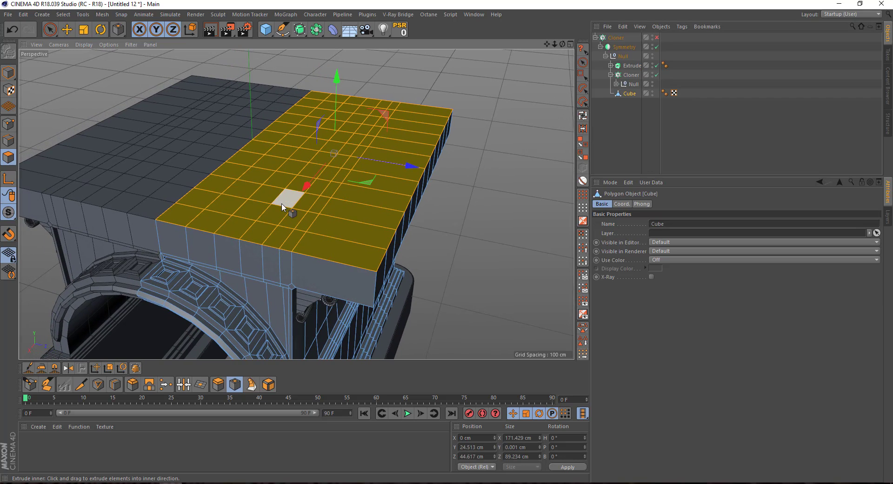
alt+middle_drag(231, 208, 257, 188)
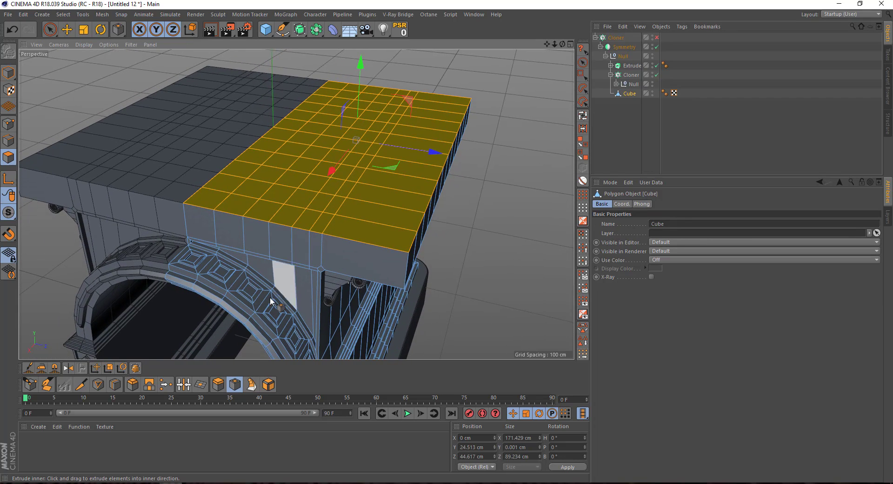
click(218, 384)
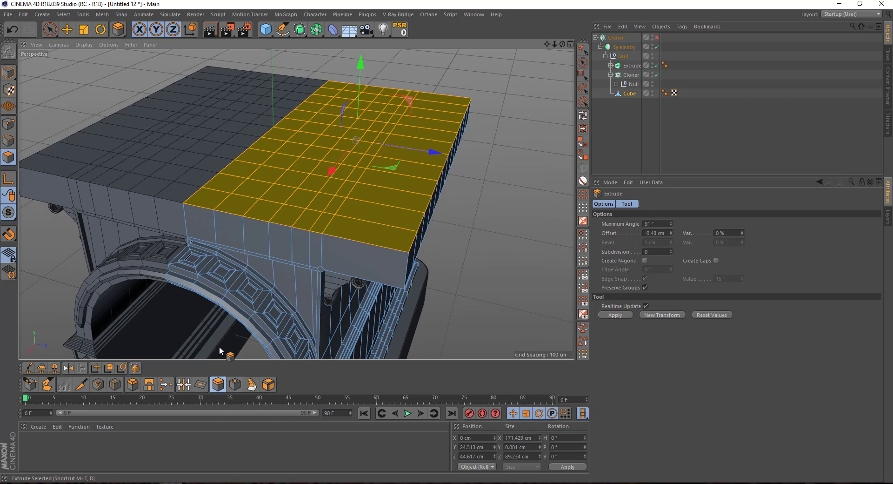
drag(209, 284, 241, 281)
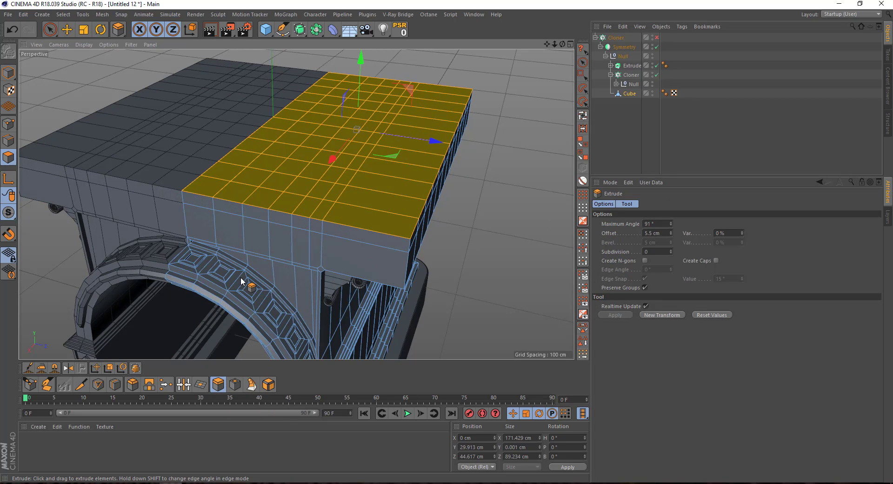
alt+middle_drag(345, 252, 297, 225)
Step: Extrude the deck's top edge strip and scale it outward into an overhanging lip
key(space)
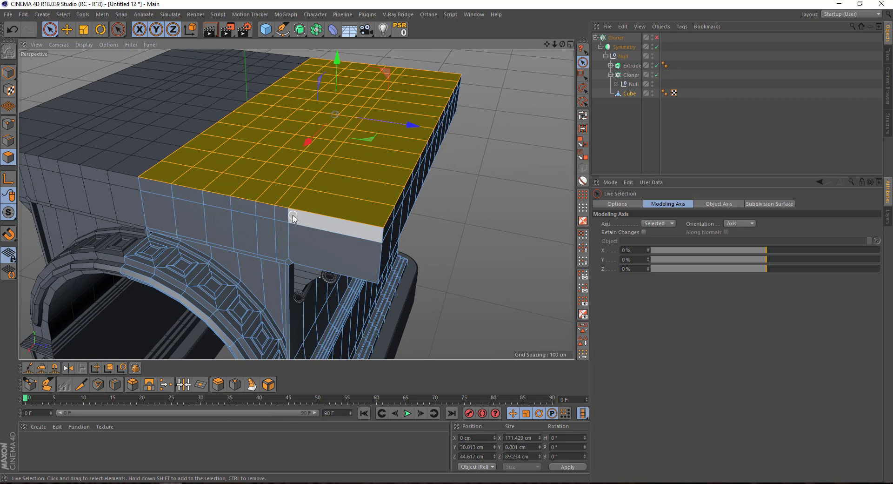
drag(293, 217, 271, 214)
drag(190, 197, 149, 188)
mouse_move(330, 177)
alt+mouse_down()
mouse_move(367, 155)
mouse_move(296, 175)
alt+mouse_up()
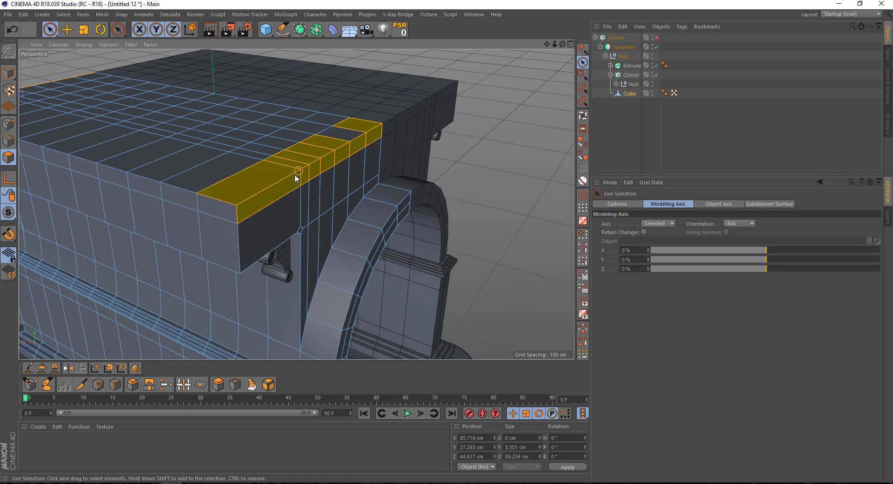
mouse_move(356, 126)
alt+mouse_down()
mouse_move(107, 178)
mouse_move(279, 179)
alt+mouse_up()
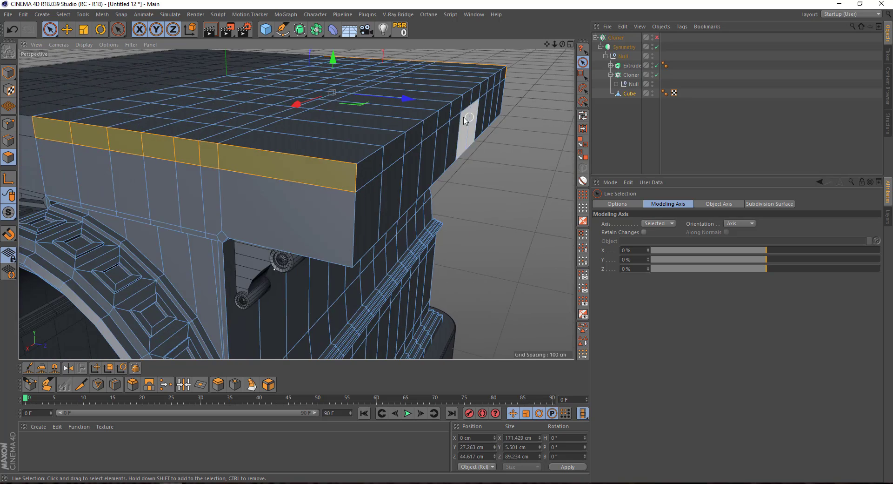
click(218, 384)
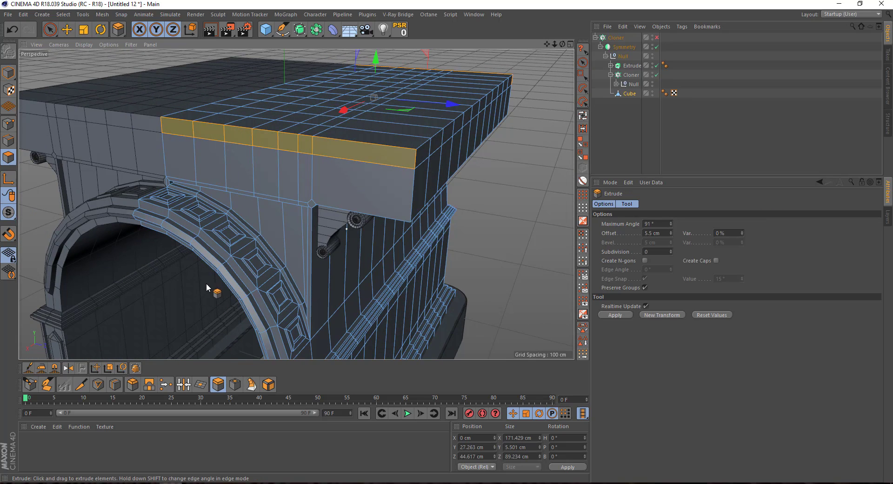
alt+drag(274, 240, 74, 38)
click(84, 29)
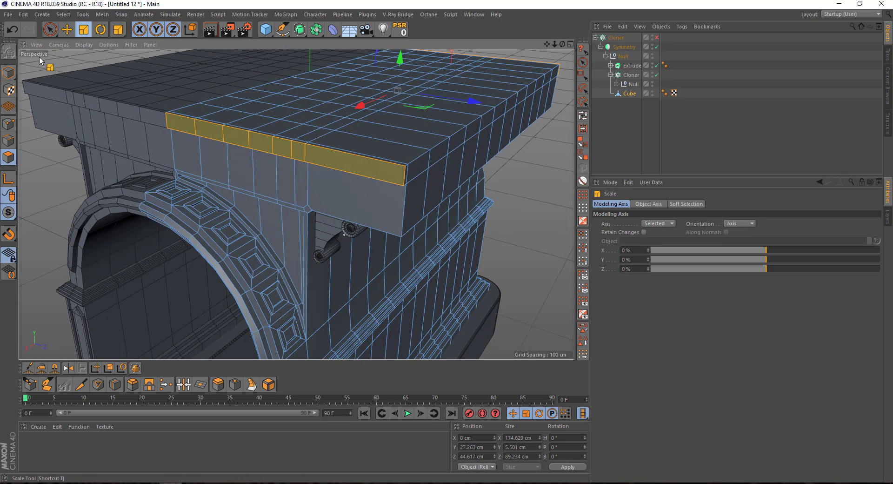
drag(358, 110, 361, 109)
key(space)
click(613, 135)
mouse_move(353, 200)
alt+mouse_down()
mouse_move(326, 206)
mouse_move(366, 203)
mouse_move(317, 157)
mouse_move(302, 172)
alt+mouse_up()
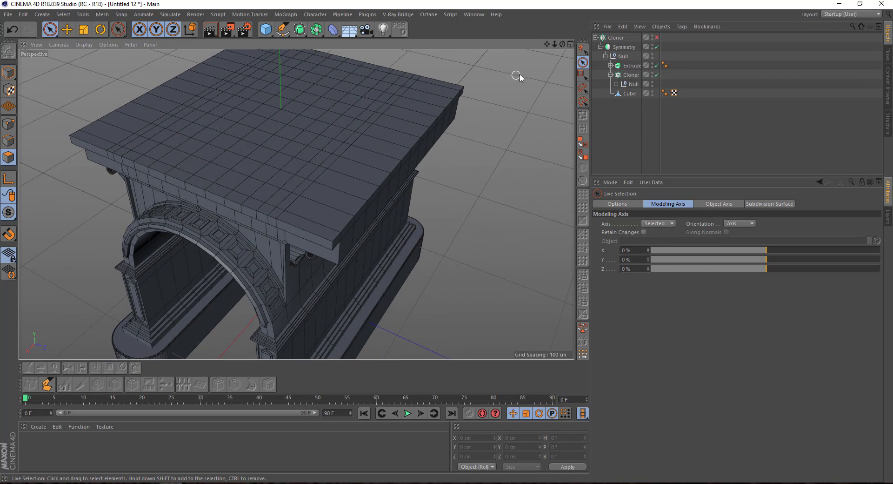
Step: Extrude polygon rows along both long deck edges up 7.5 cm into curbs
click(624, 93)
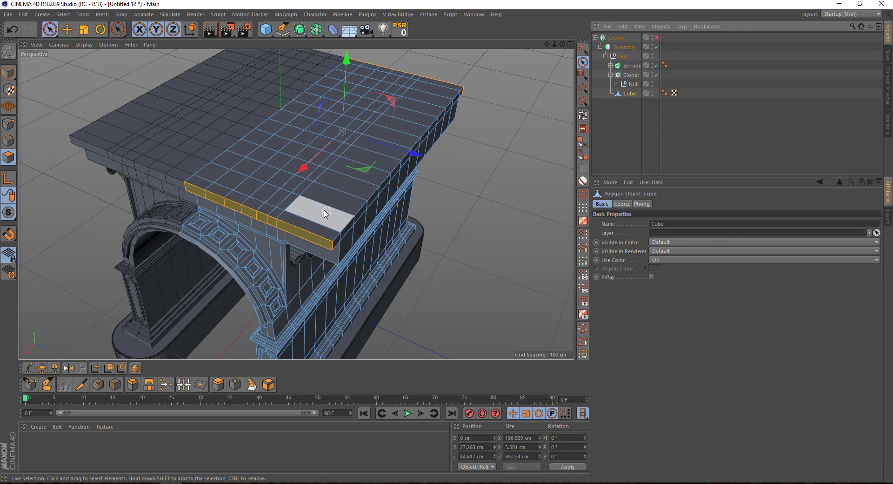
drag(298, 204, 264, 192)
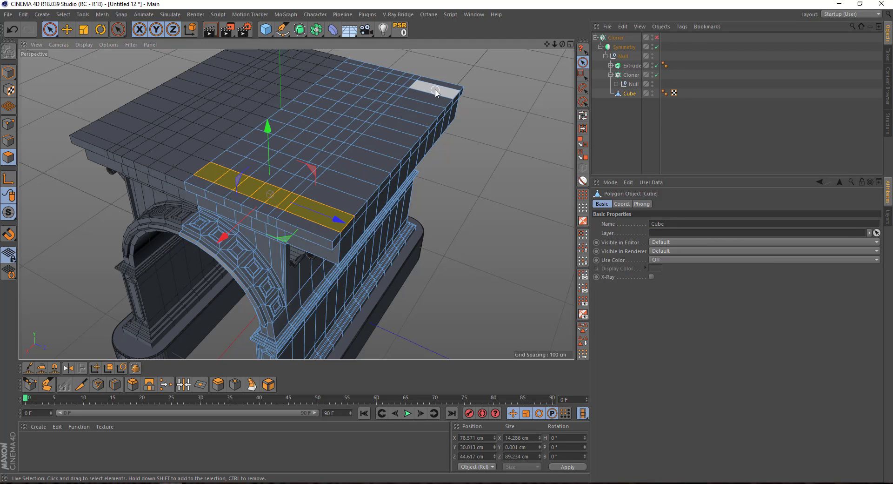
mouse_move(429, 87)
alt+mouse_down()
mouse_move(393, 100)
mouse_move(410, 99)
mouse_move(390, 171)
alt+mouse_up()
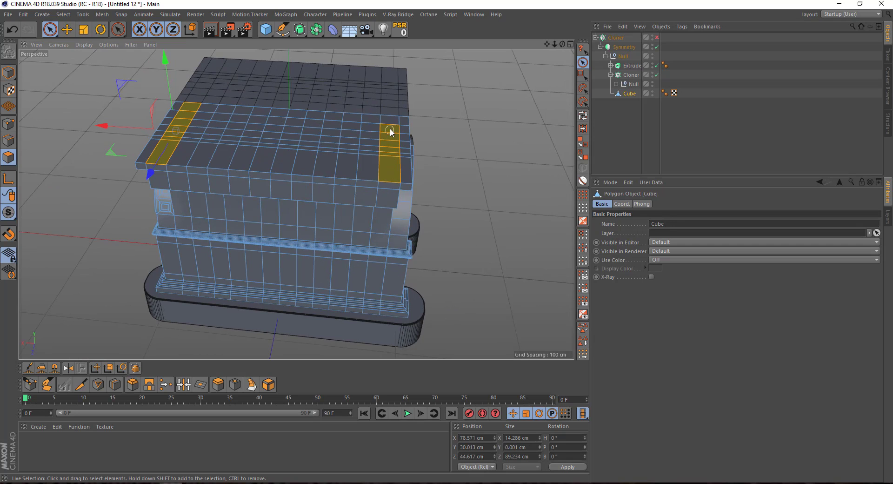
mouse_move(241, 154)
alt+mouse_down()
mouse_move(236, 122)
mouse_move(289, 177)
mouse_move(290, 162)
alt+mouse_up()
key(d)
drag(286, 104, 284, 90)
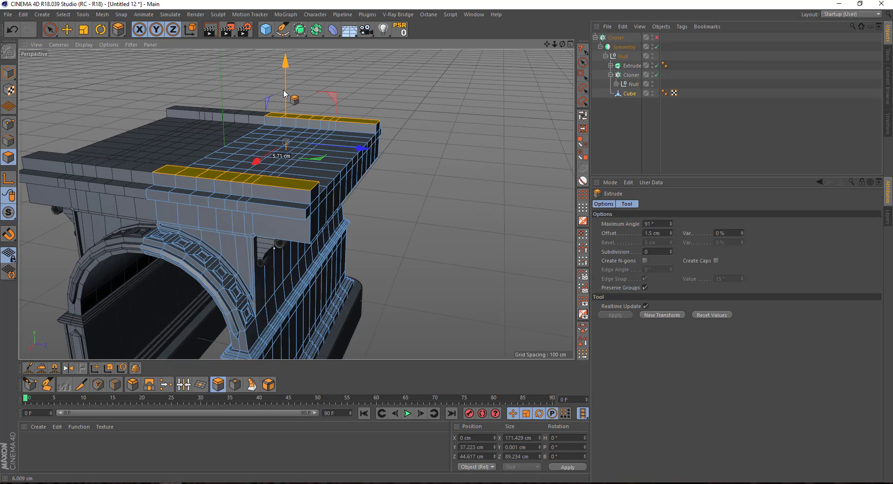
key(space)
Step: Re-enable the arch Cloner so the arches repeat across all three bays
click(617, 127)
click(657, 37)
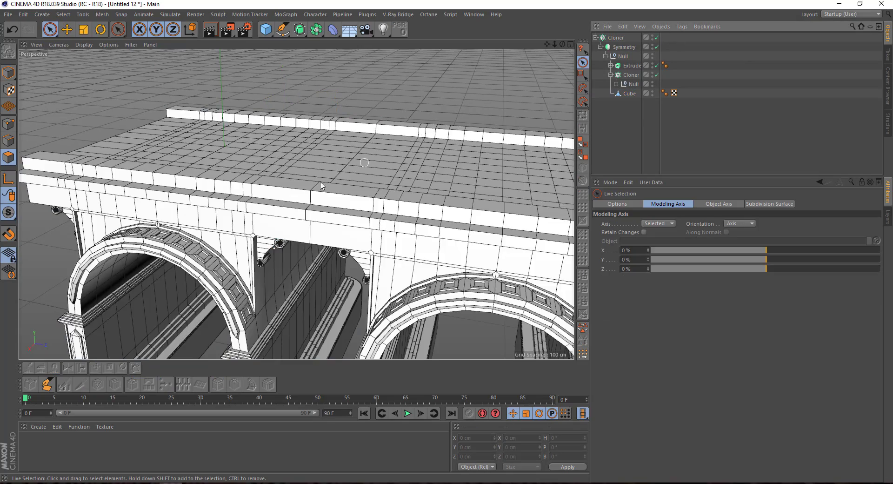
scroll(297, 205, down, 3)
scroll(297, 205, down, 3)
scroll(297, 205, down, 3)
mouse_move(297, 204)
alt+mouse_down()
mouse_move(259, 140)
mouse_move(267, 124)
mouse_move(280, 135)
mouse_move(269, 180)
mouse_move(286, 177)
mouse_move(243, 181)
mouse_move(270, 195)
mouse_move(267, 203)
mouse_move(233, 167)
mouse_move(253, 226)
alt+mouse_up()
alt+drag(454, 200, 535, 100)
Step: Change the arch Cloner's Count from 5 to 4, leaving four arch bays under the deck
click(616, 37)
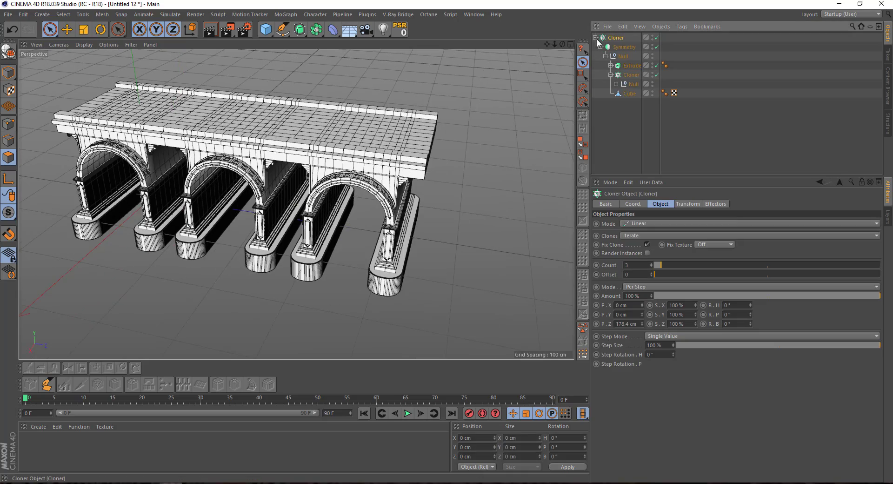
click(637, 265)
text(5)
key(Return)
mouse_move(325, 186)
alt+mouse_down()
mouse_move(254, 208)
mouse_move(286, 240)
alt+mouse_up()
mouse_move(192, 170)
alt+mouse_down()
mouse_move(185, 178)
mouse_move(264, 207)
mouse_move(281, 200)
mouse_move(254, 203)
alt+mouse_up()
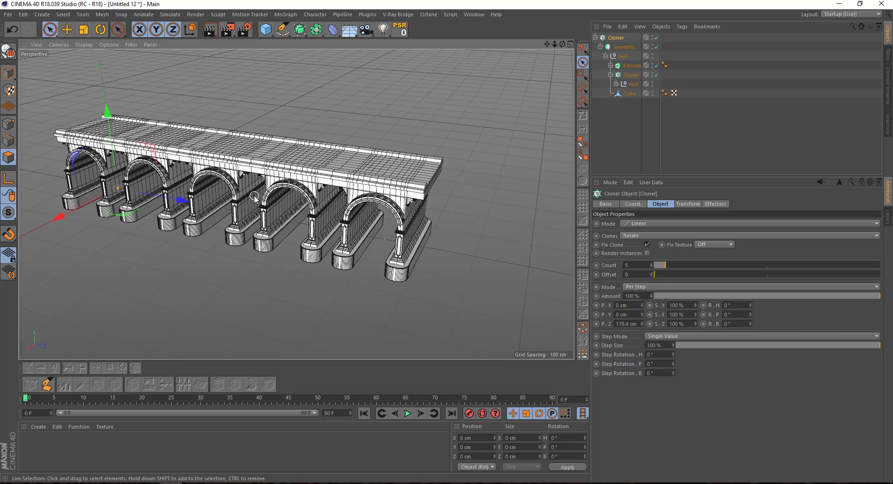
alt+middle_drag(231, 210, 252, 198)
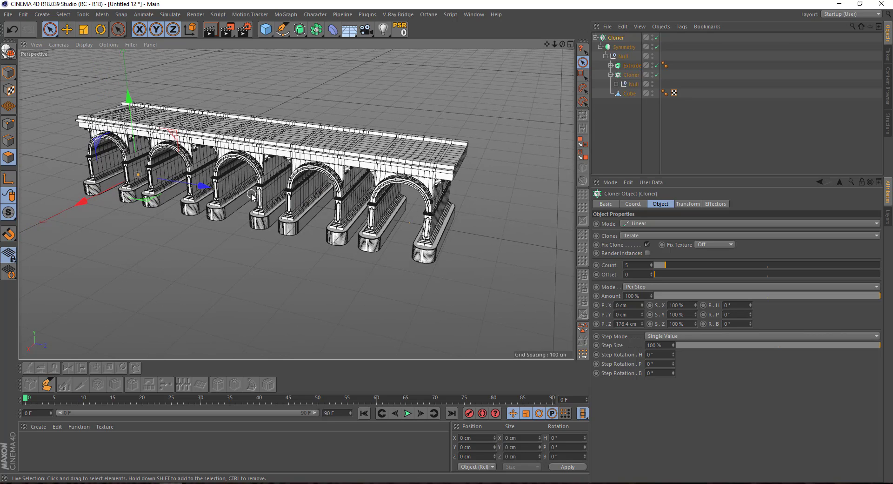
alt+drag(252, 197, 260, 200)
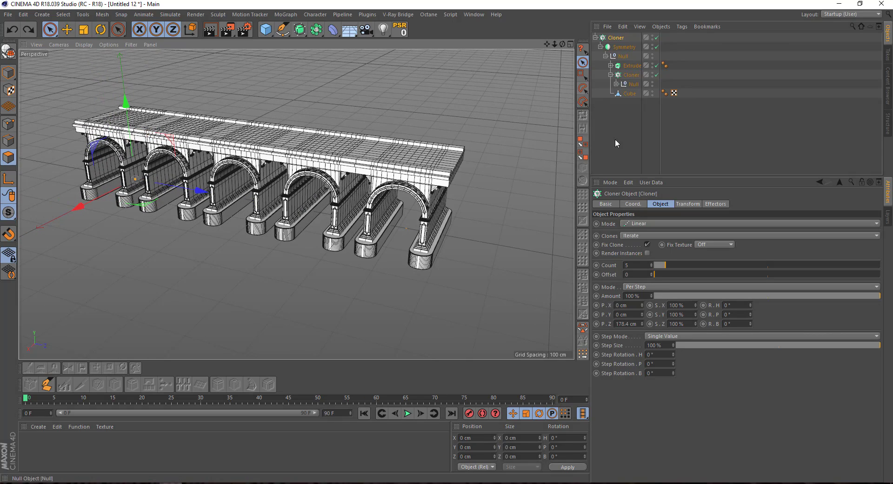
scroll(639, 263, down, 1)
mouse_move(205, 165)
alt+mouse_down()
mouse_move(182, 175)
mouse_move(188, 159)
alt+mouse_up()
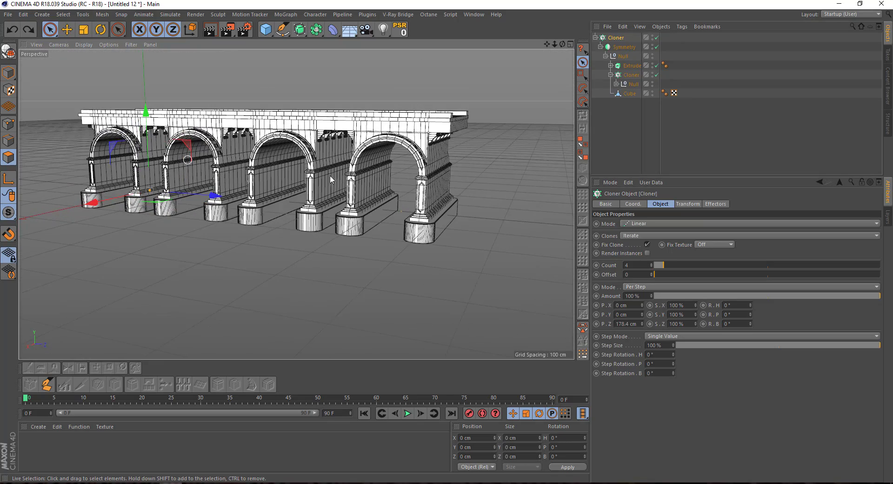
Step: Put the Extrude and Cube objects together inside the Null group
click(624, 92)
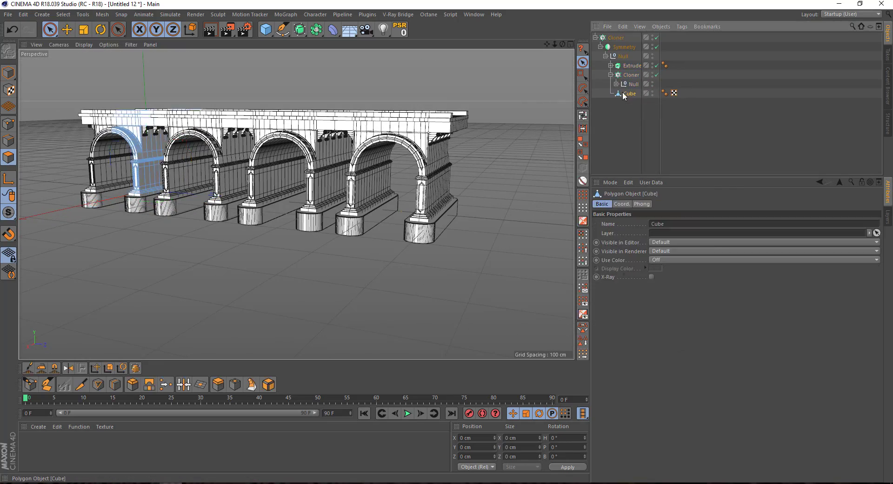
click(628, 66)
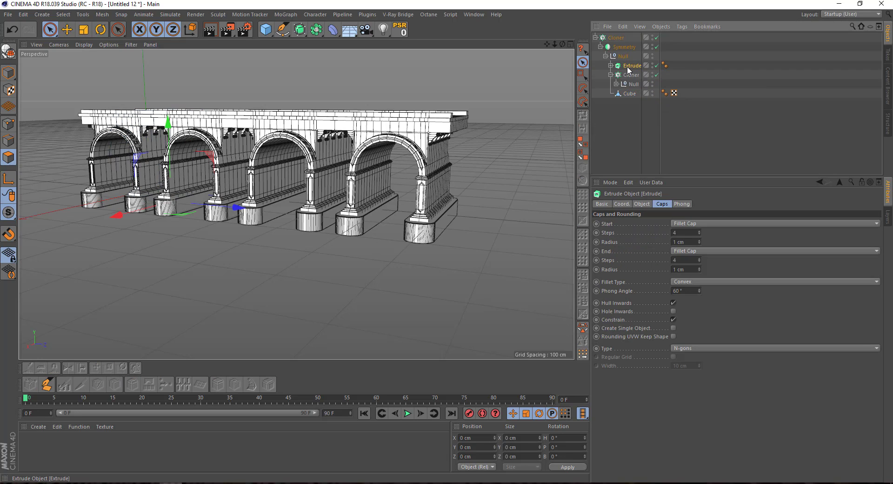
ctrl+click(629, 93)
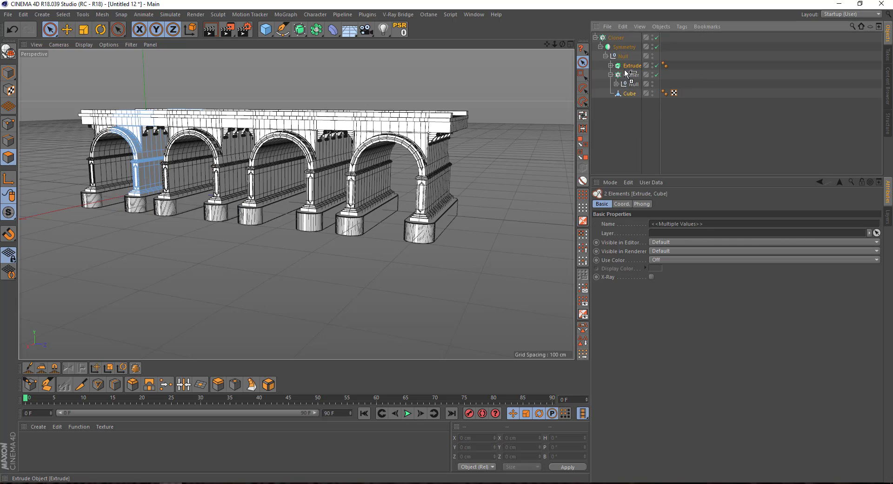
mouse_move(626, 73)
mouse_down()
mouse_move(609, 58)
mouse_move(606, 66)
mouse_up()
click(622, 57)
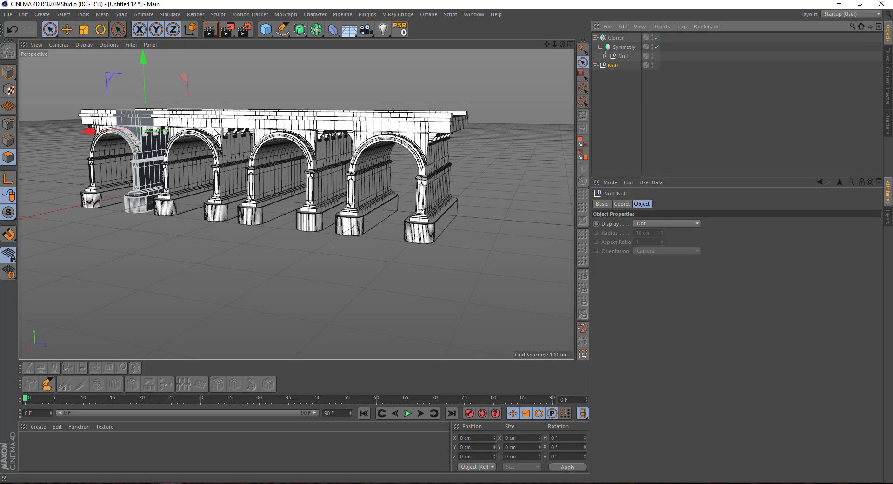
Step: Slide the grouped arch section to the bridge's left end and align it in the side view
mouse_move(215, 132)
mouse_down()
mouse_move(148, 110)
mouse_move(166, 140)
mouse_move(157, 128)
mouse_up()
middle_click(230, 171)
middle_click(185, 269)
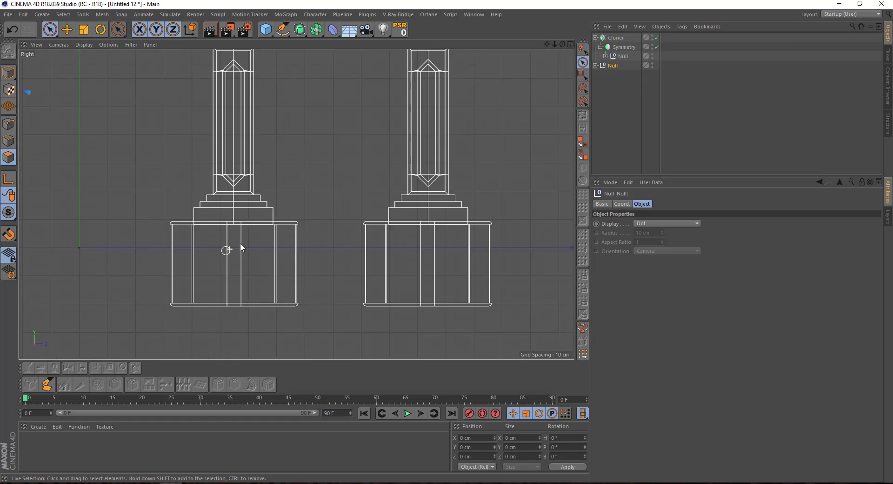
scroll(240, 243, down, 5)
scroll(119, 189, up, 3)
scroll(122, 155, up, 3)
drag(96, 161, 137, 160)
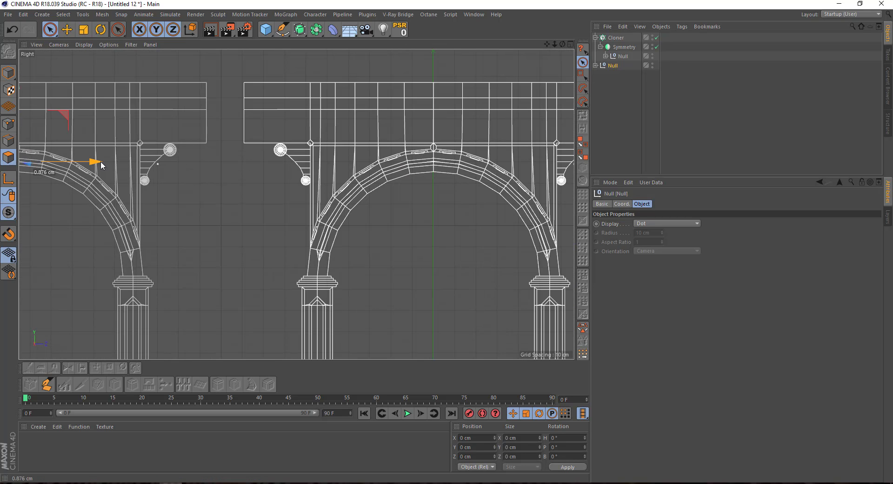
scroll(140, 163, down, 3)
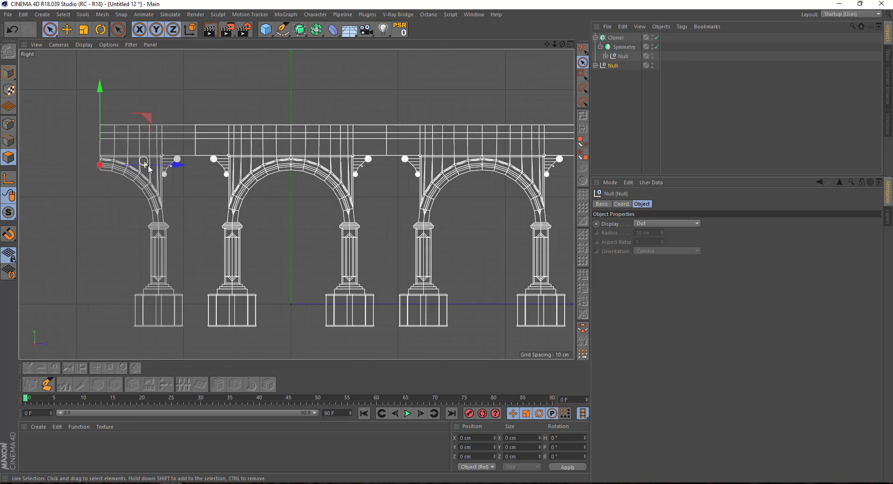
scroll(220, 185, down, 2)
scroll(168, 179, down, 2)
scroll(118, 175, down, 1)
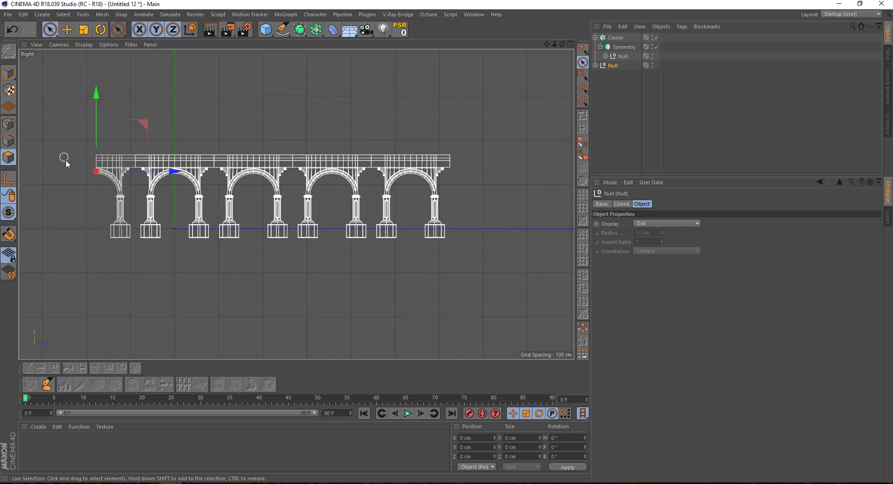
scroll(65, 161, up, 2)
scroll(84, 167, up, 2)
middle_click(107, 175)
Step: Select the Cube inside the new abutment group at the bridge's left end
middle_click(108, 176)
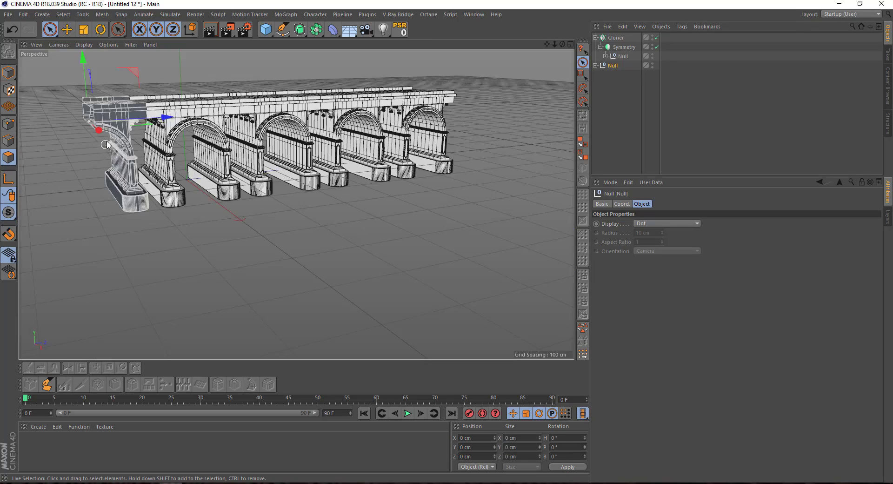
scroll(107, 145, up, 2)
scroll(121, 153, up, 1)
scroll(139, 163, up, 1)
scroll(159, 174, up, 1)
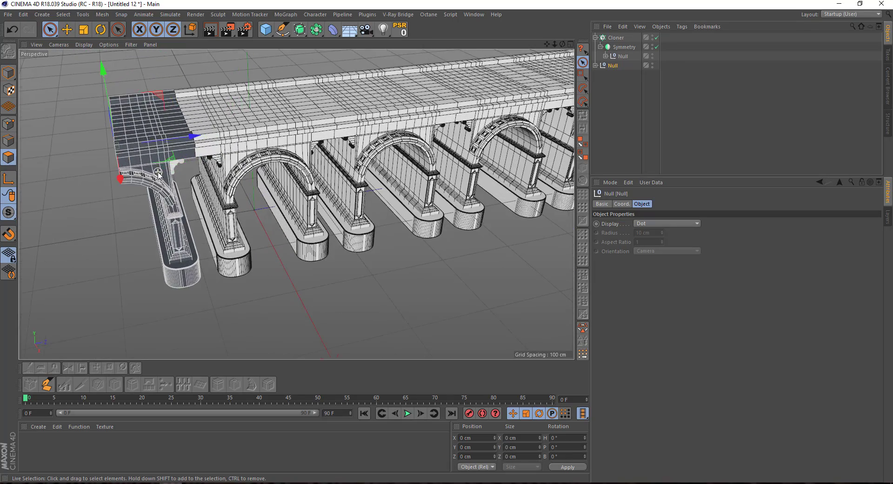
alt+drag(158, 174, 140, 161)
scroll(140, 160, up, 2)
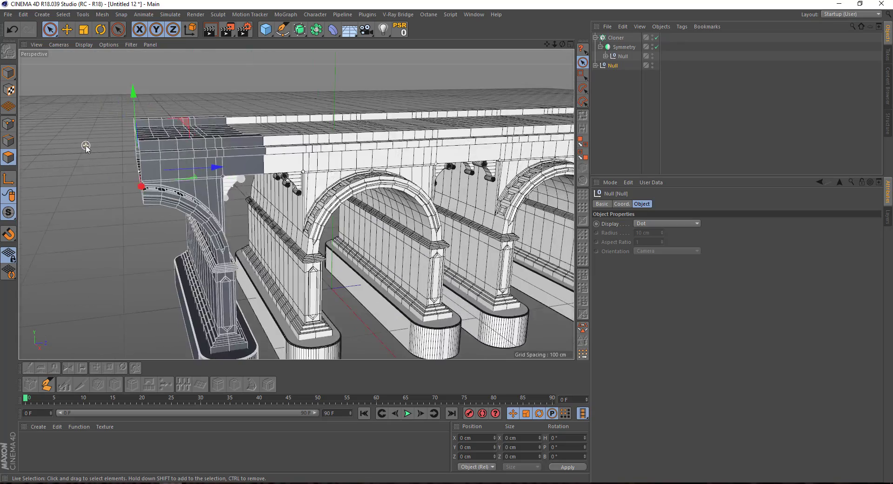
scroll(86, 145, up, 1)
scroll(86, 141, up, 1)
scroll(91, 126, up, 1)
scroll(95, 99, up, 1)
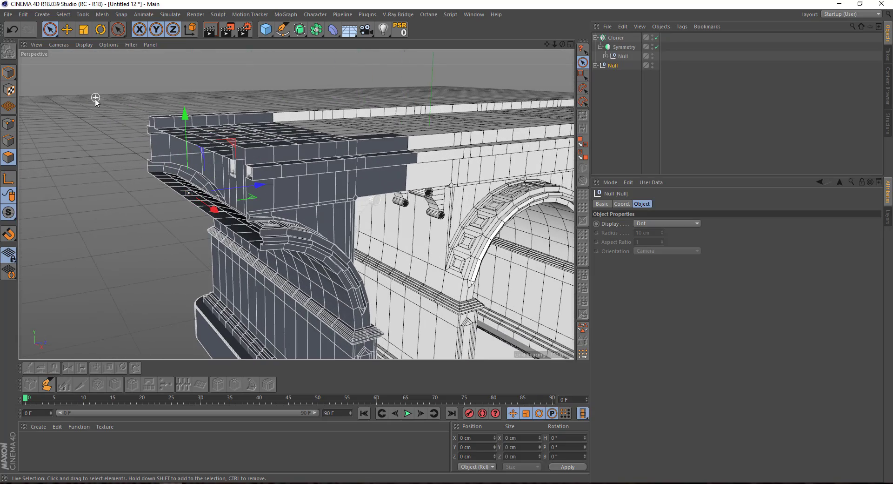
click(595, 65)
click(619, 112)
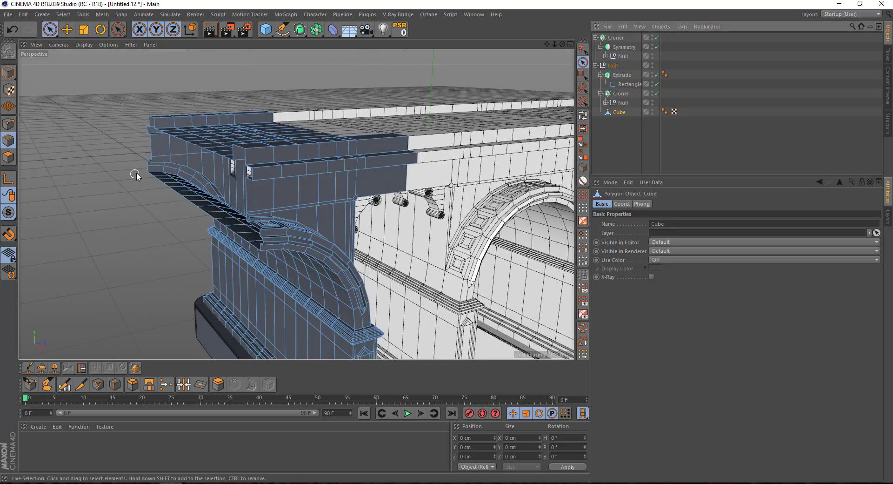
scroll(121, 170, up, 2)
scroll(107, 162, up, 2)
alt+drag(105, 161, 109, 162)
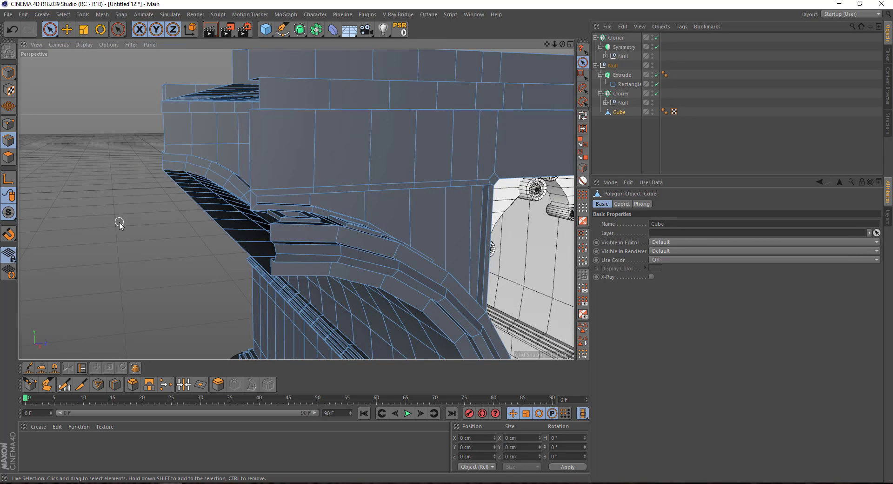
alt+drag(120, 223, 121, 221)
Step: Loop-select the edge running along the abutment's left outline
click(582, 115)
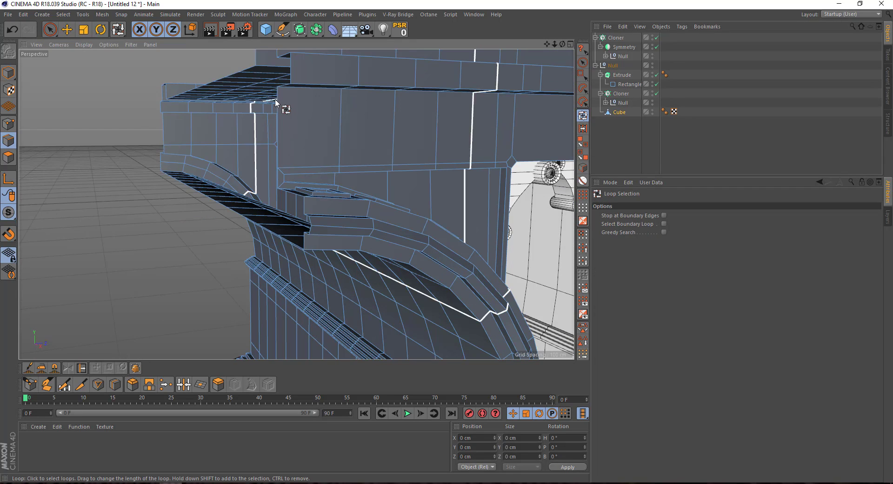
click(278, 90)
scroll(258, 239, up, 2)
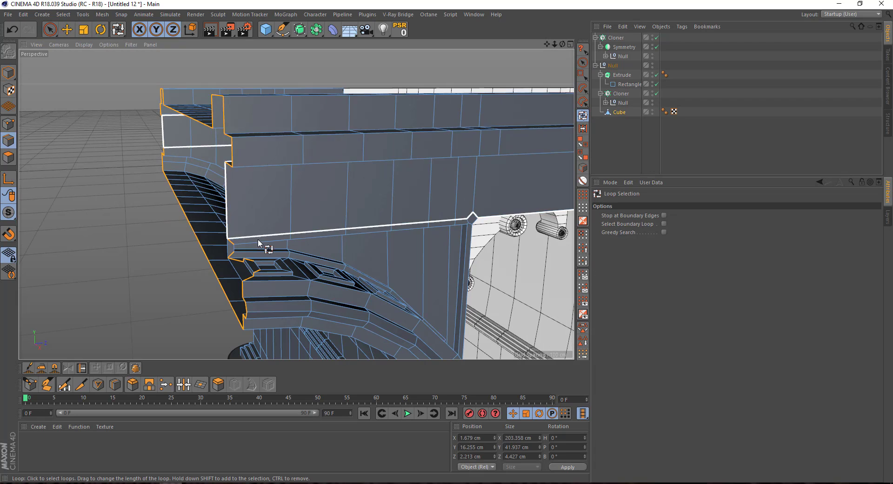
scroll(270, 205, up, 2)
scroll(255, 243, up, 2)
scroll(231, 211, up, 2)
click(230, 212)
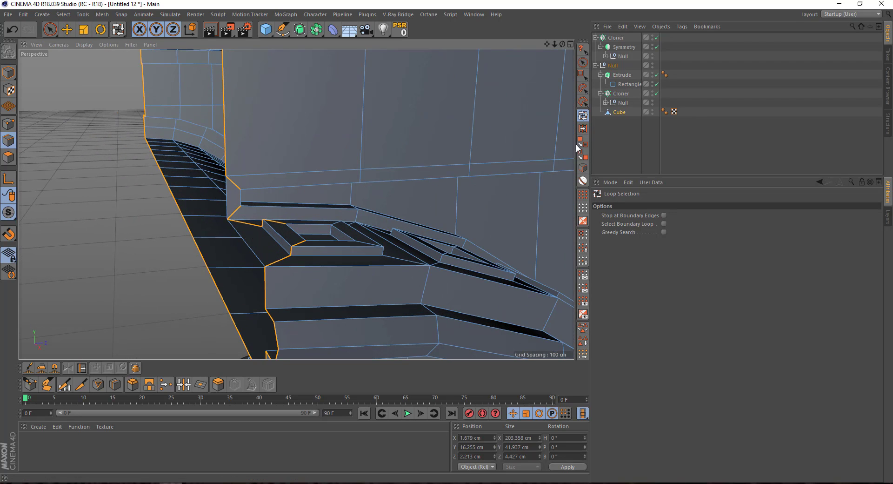
click(582, 63)
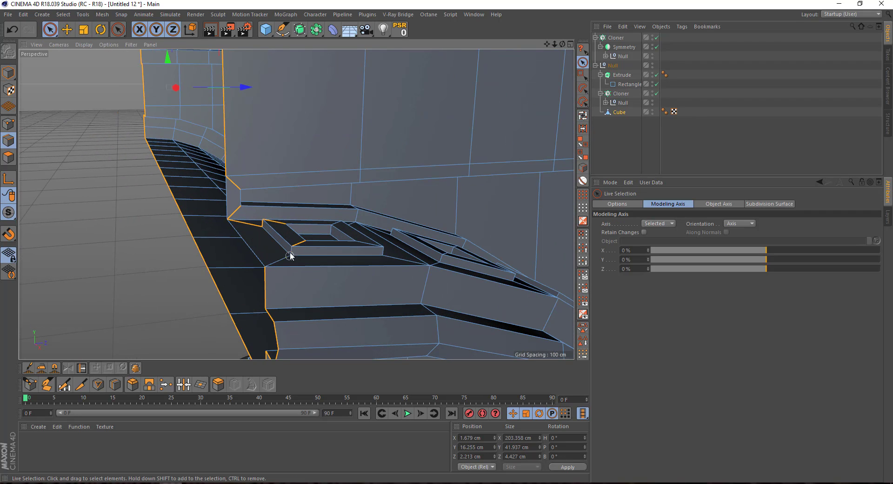
Step: Select the end faces of the abutment's deck ledge
mouse_move(237, 182)
alt+mouse_down()
mouse_move(207, 231)
mouse_move(226, 240)
mouse_move(258, 199)
alt+mouse_up()
mouse_move(272, 234)
alt+mouse_down()
mouse_move(167, 272)
mouse_move(325, 226)
mouse_move(295, 226)
mouse_move(291, 175)
mouse_move(317, 271)
alt+mouse_up()
scroll(268, 243, down, 3)
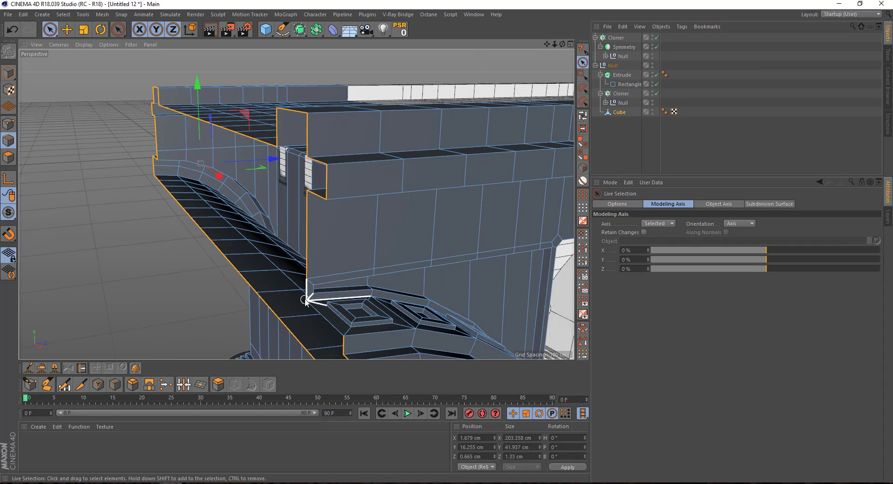
scroll(305, 301, up, 4)
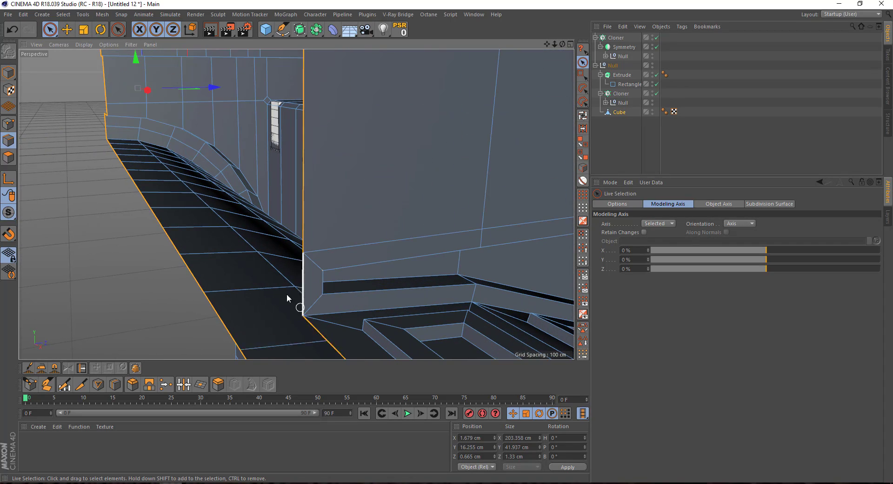
scroll(255, 251, down, 3)
scroll(226, 205, down, 3)
mouse_move(225, 205)
alt+mouse_down()
mouse_move(225, 165)
mouse_move(208, 169)
alt+mouse_up()
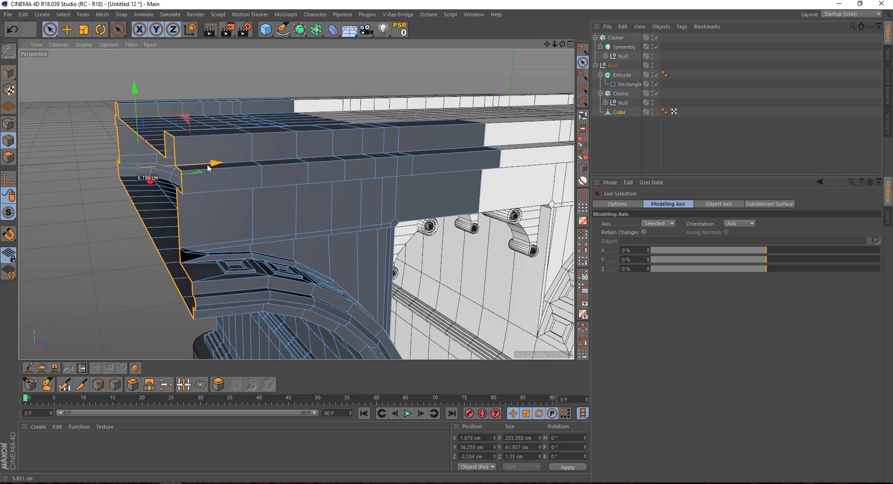
key(ctrl+z)
scroll(210, 209, up, 3)
scroll(186, 242, up, 3)
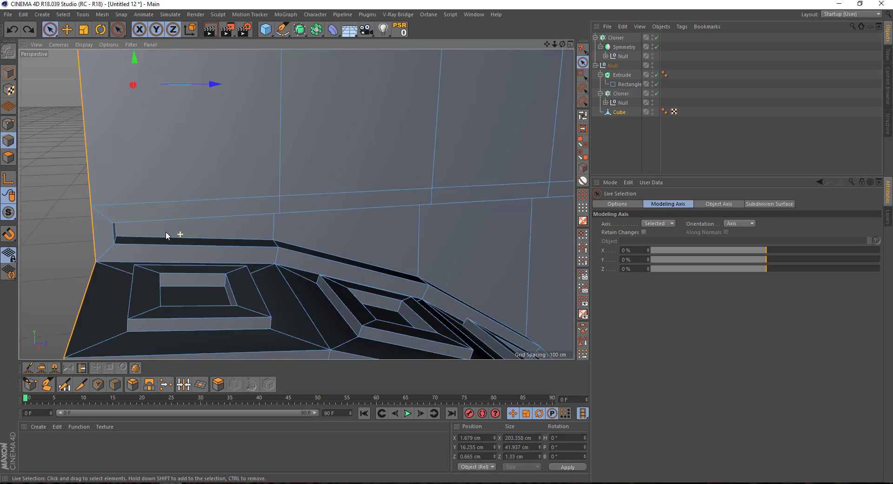
scroll(166, 232, up, 3)
click(153, 128)
scroll(250, 195, down, 5)
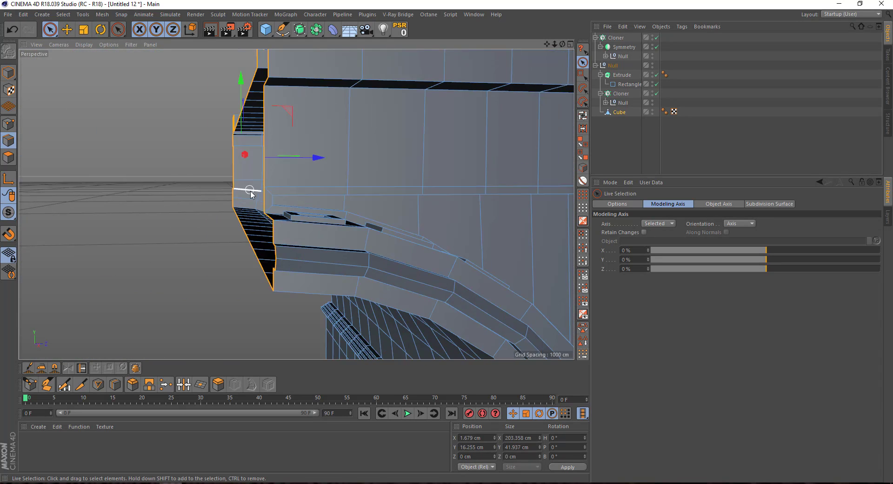
alt+drag(251, 195, 328, 194)
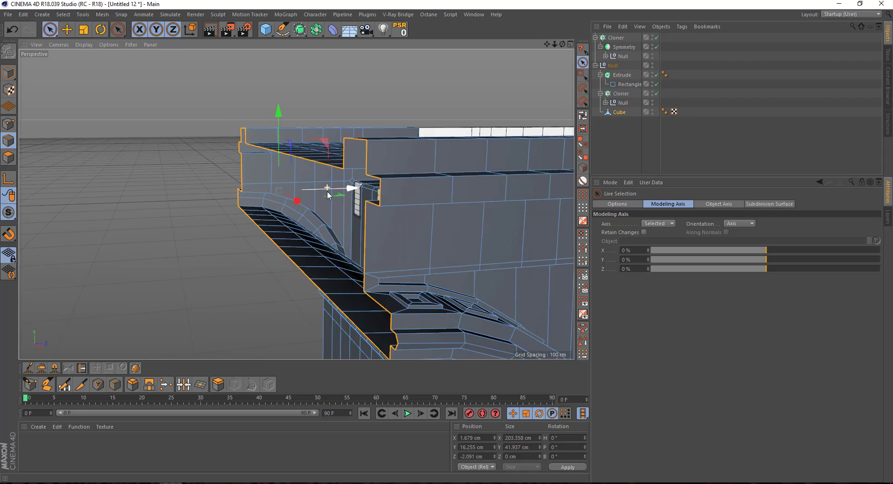
key(ctrl+z)
Step: Extrude the end deck faces about 79 cm outward past the end arch
click(215, 387)
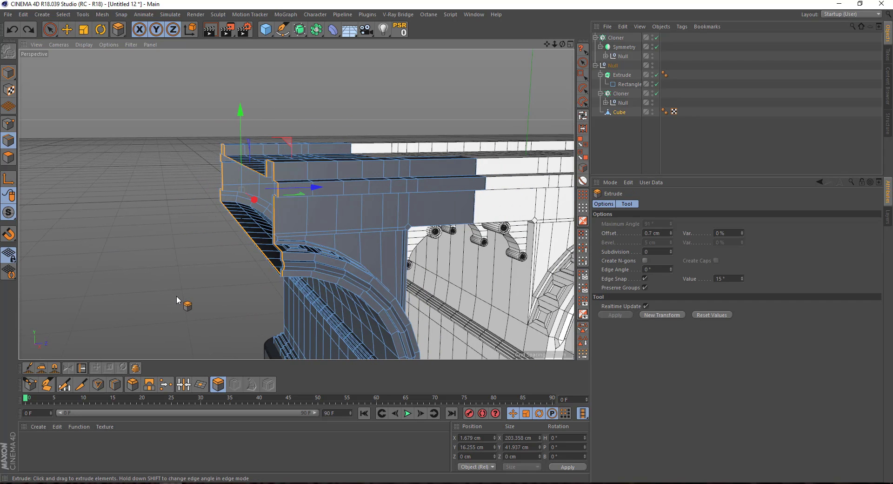
drag(309, 193, 152, 175)
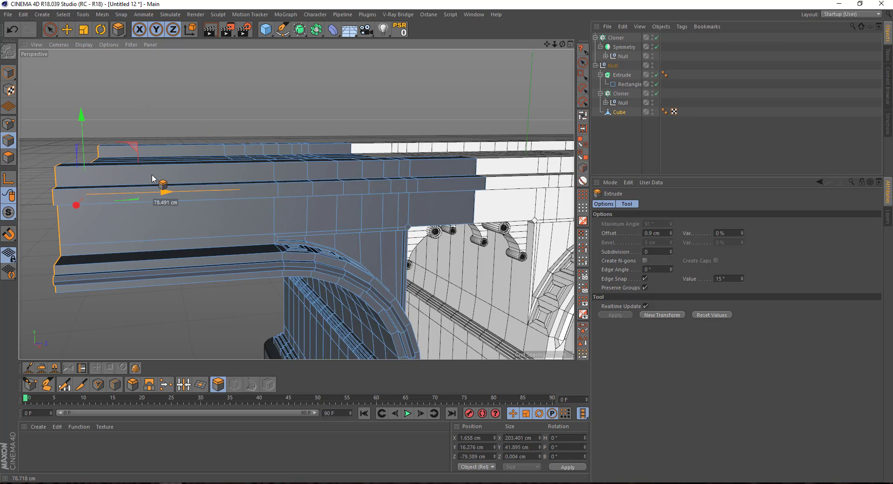
scroll(204, 217, down, 3)
scroll(205, 217, down, 3)
scroll(219, 208, down, 3)
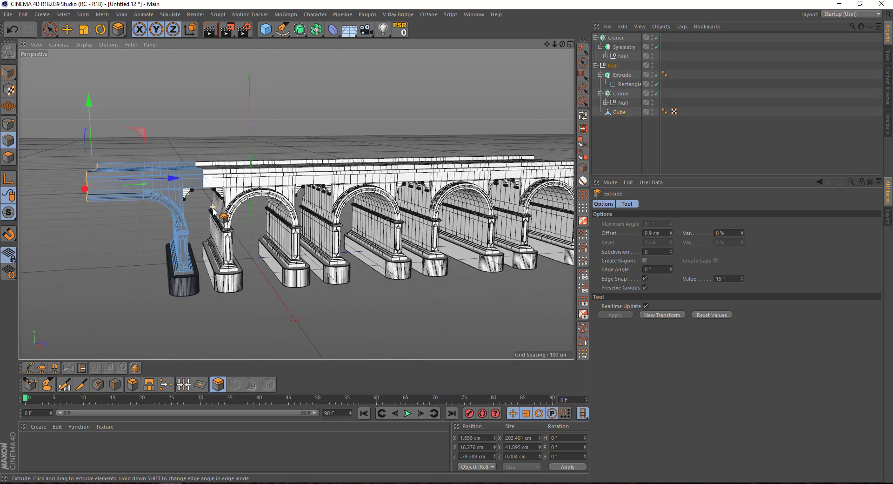
scroll(212, 210, down, 2)
click(50, 28)
click(642, 149)
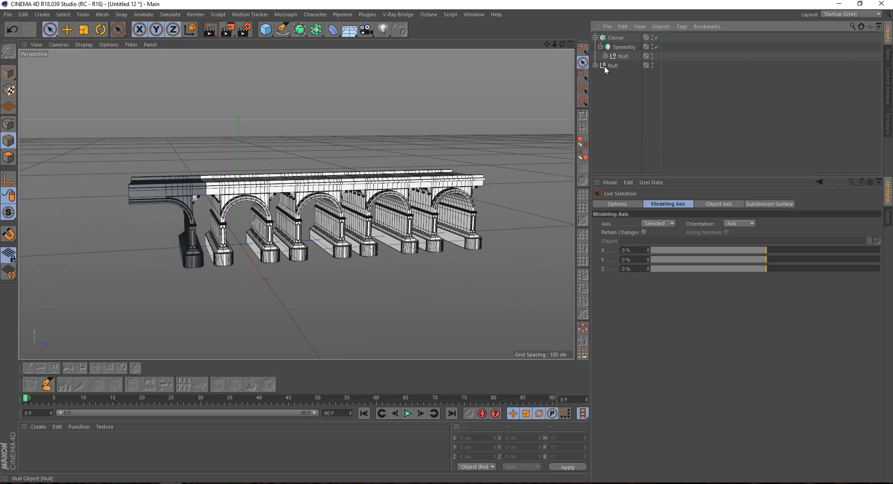
Step: Keep the arcade Cloner live by undoing its Make Editable conversion
click(604, 66)
alt+drag(309, 166, 266, 179)
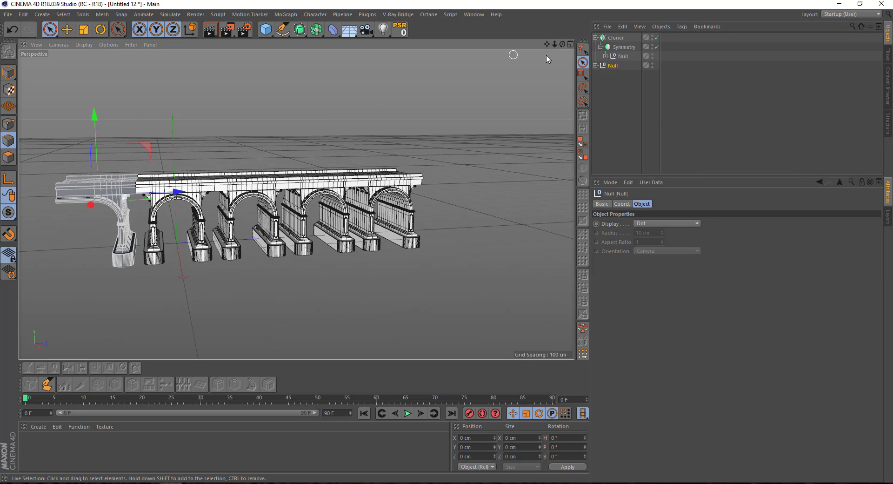
click(596, 38)
click(615, 37)
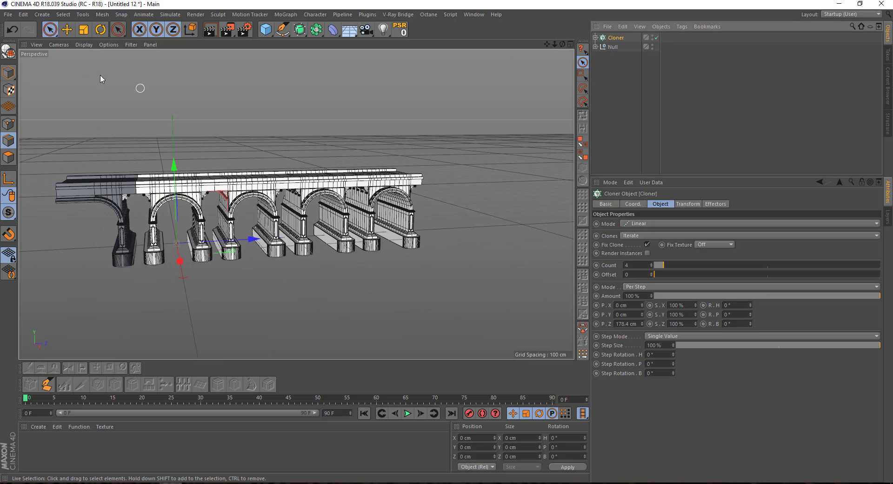
click(5, 51)
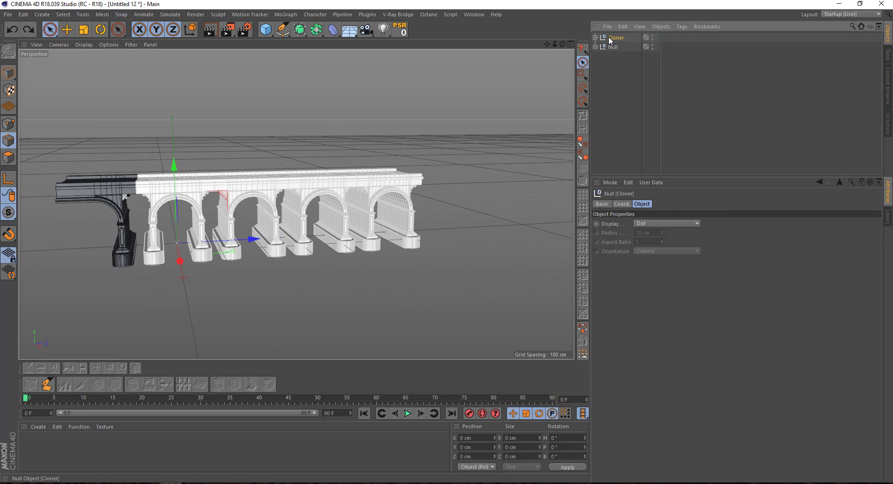
key(ctrl+z)
Step: Slide the arch Cloner along the bridge in the Top view to meet the abutment
drag(253, 239, 139, 225)
key(F5)
key(F2)
scroll(320, 164, down, 3)
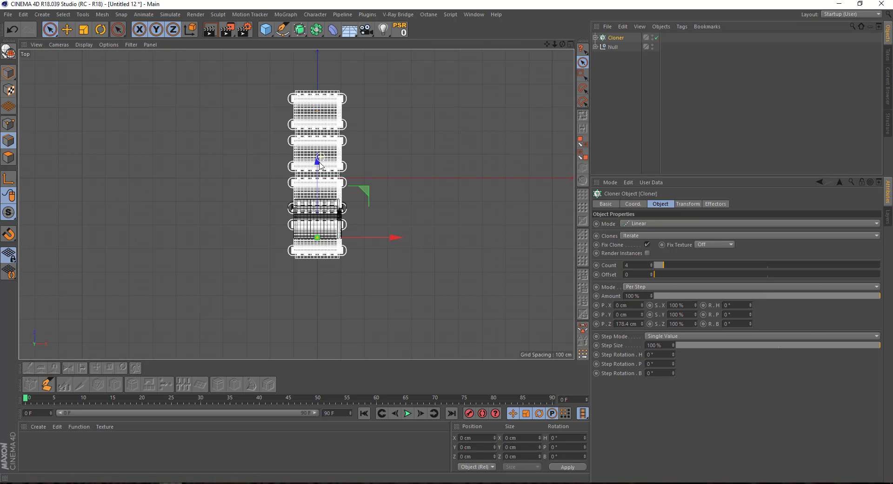
scroll(320, 163, up, 2)
scroll(317, 182, up, 4)
drag(305, 268, 305, 278)
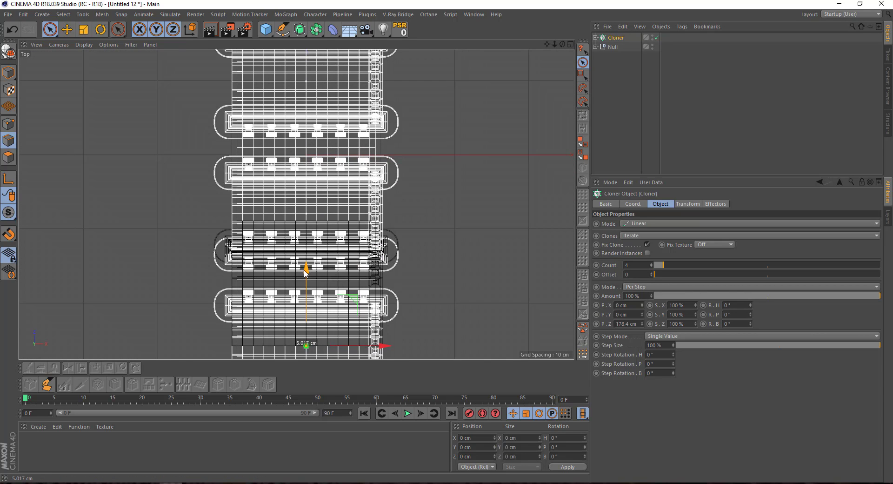
key(F1)
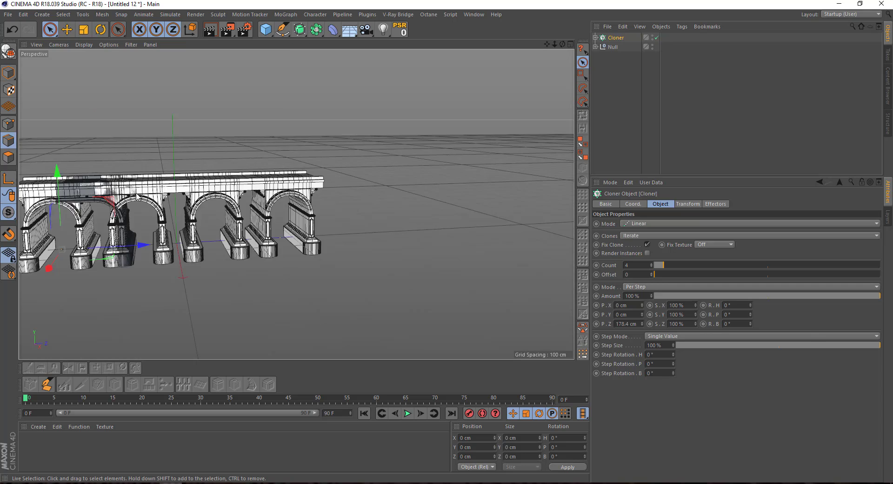
Step: Select the abutment group and check its fit against the arches in the side view
click(613, 47)
alt+drag(327, 168, 298, 170)
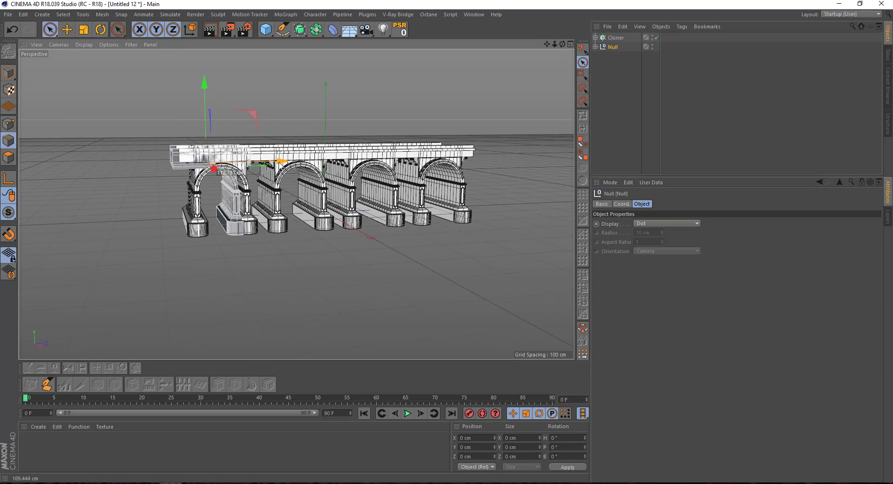
key(F5)
middle_click(114, 214)
scroll(114, 214, up, 3)
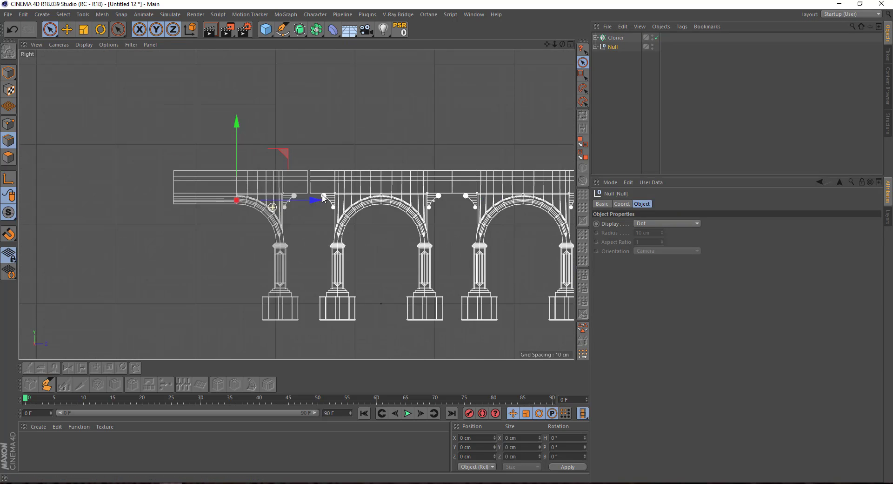
scroll(178, 172, up, 2)
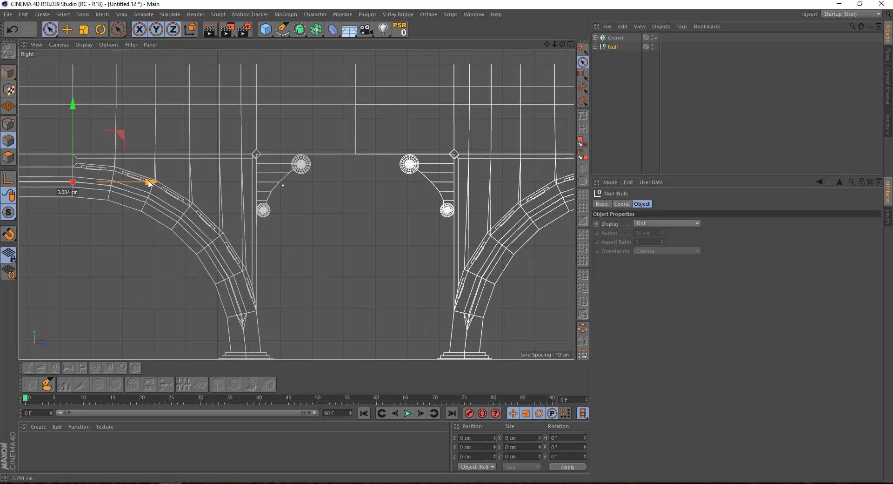
Step: Place the abutment Null inside a new Symmetry object mirrored on the XY plane
scroll(241, 200, down, 3)
middle_click(367, 217)
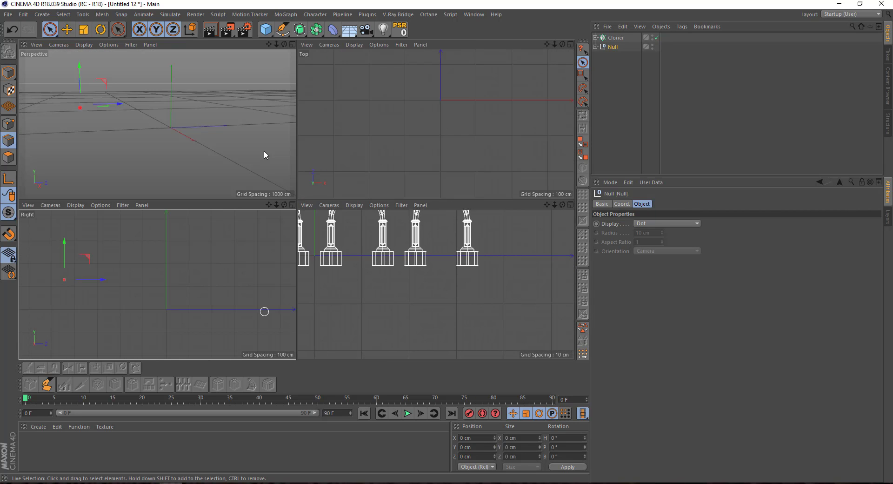
click(316, 29)
click(408, 75)
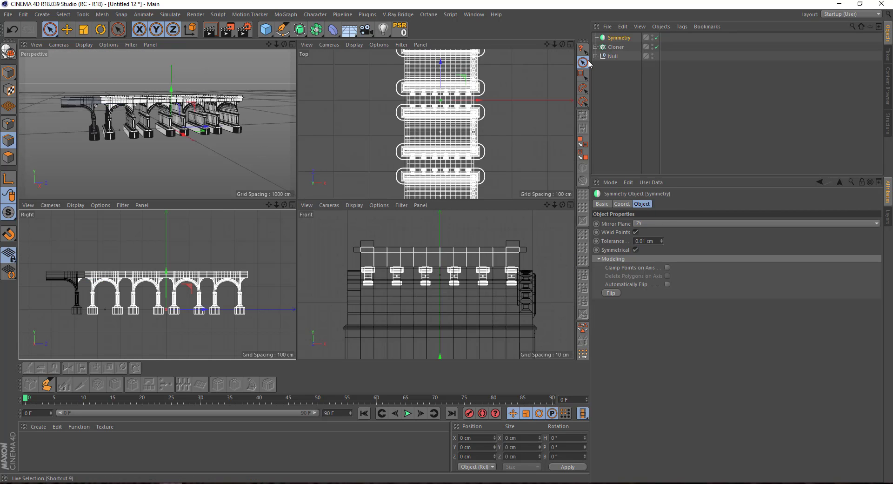
drag(608, 41, 618, 57)
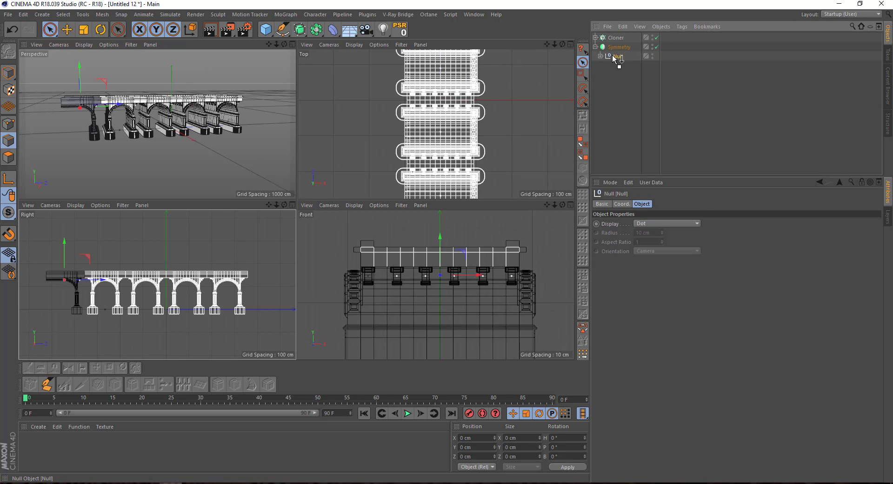
middle_click(149, 141)
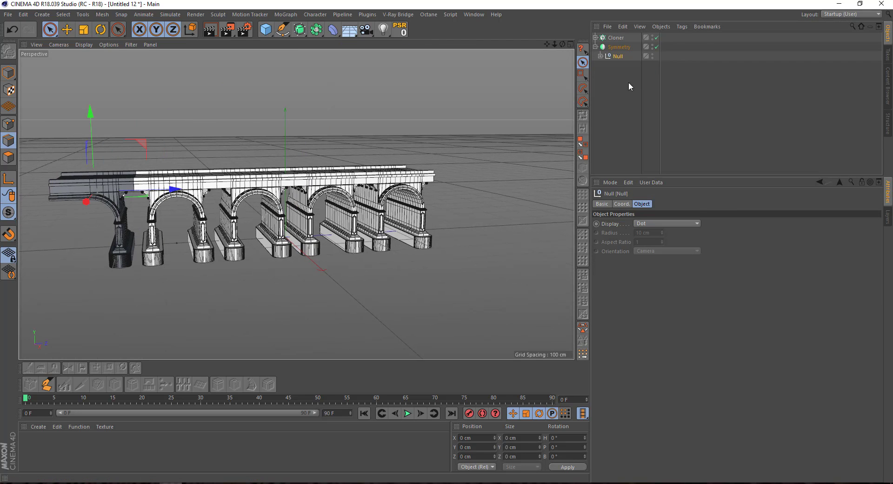
click(619, 47)
click(644, 224)
click(643, 231)
click(612, 139)
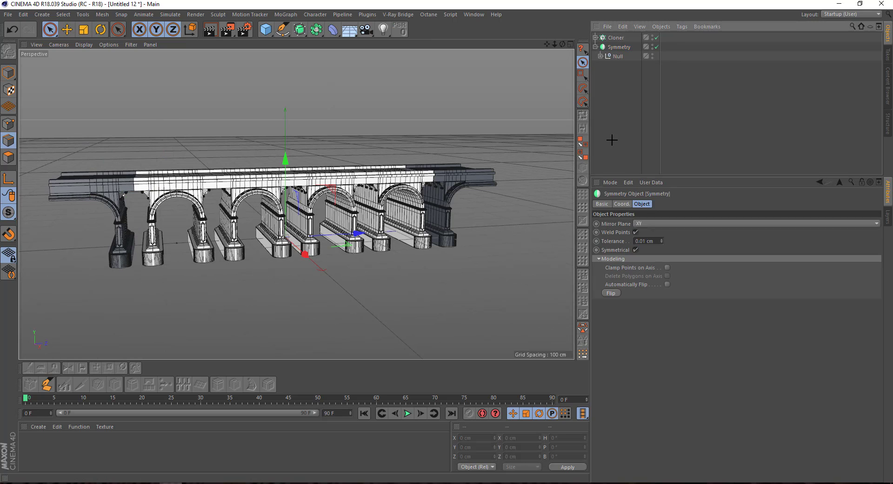
Step: Create a material with V raised to 89% and apply it to the Cloner and Symmetry objects
double_click(49, 440)
drag(843, 328, 857, 323)
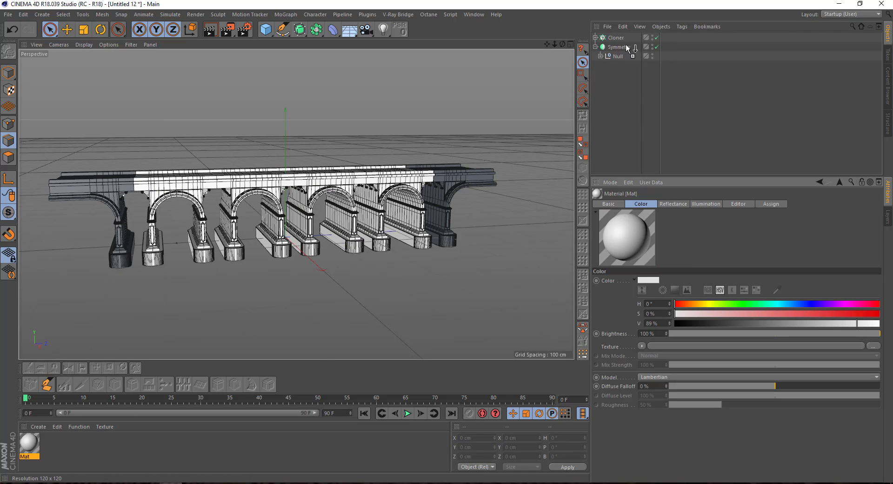
drag(626, 43, 660, 47)
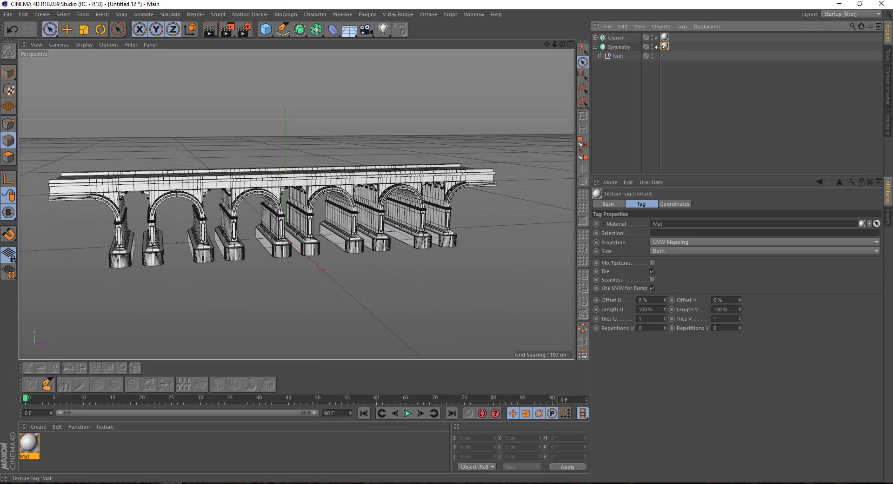
alt+drag(186, 139, 261, 119)
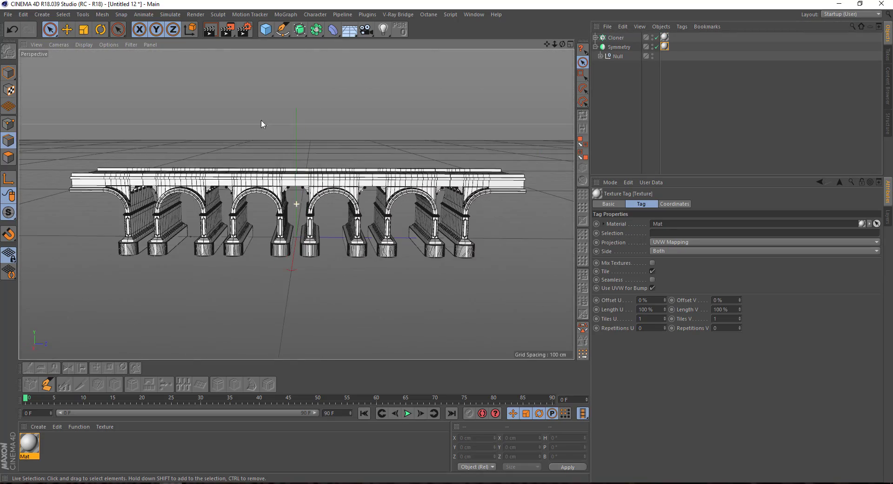
click(261, 123)
mouse_move(565, 111)
alt+mouse_down()
mouse_move(320, 196)
mouse_move(318, 176)
mouse_move(421, 167)
mouse_move(263, 211)
mouse_move(510, 275)
mouse_move(402, 250)
mouse_move(380, 226)
mouse_move(445, 224)
mouse_move(406, 204)
mouse_move(297, 231)
mouse_move(274, 227)
mouse_move(360, 210)
alt+mouse_up()
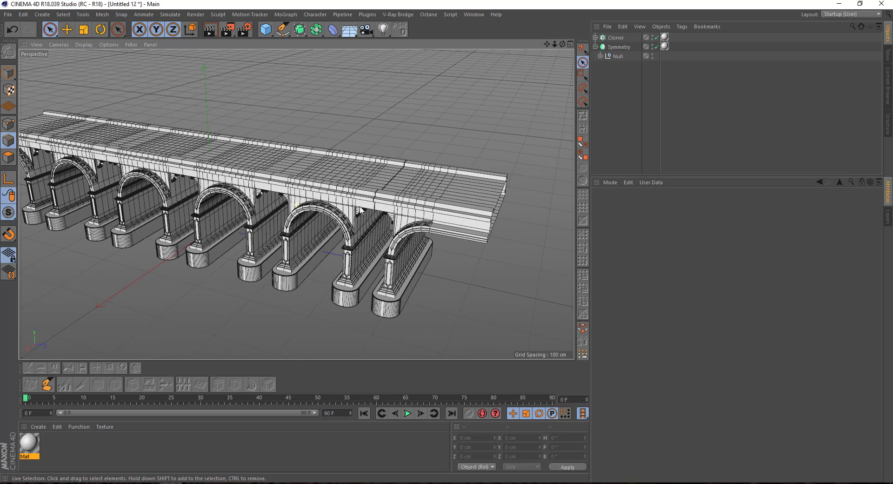
Step: Add a Cylinder and scale it into a post about 0.58 cm wide and 11.7 cm tall
click(265, 31)
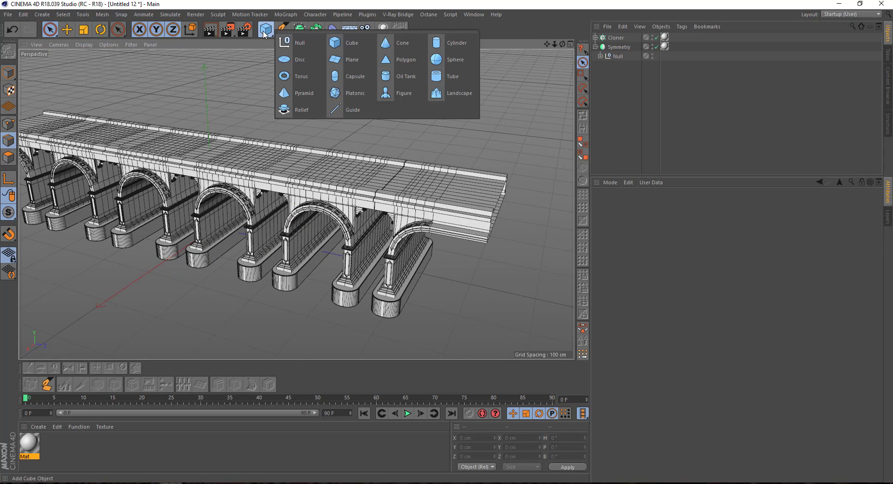
click(437, 44)
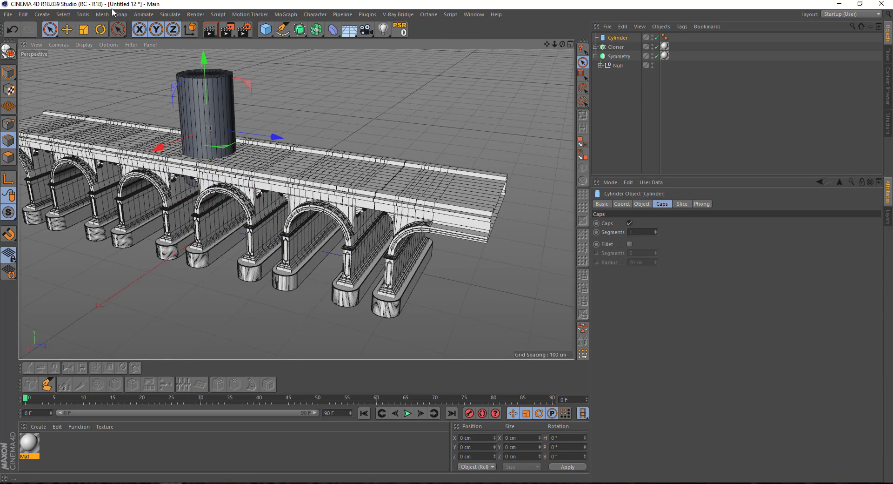
drag(333, 102, 181, 257)
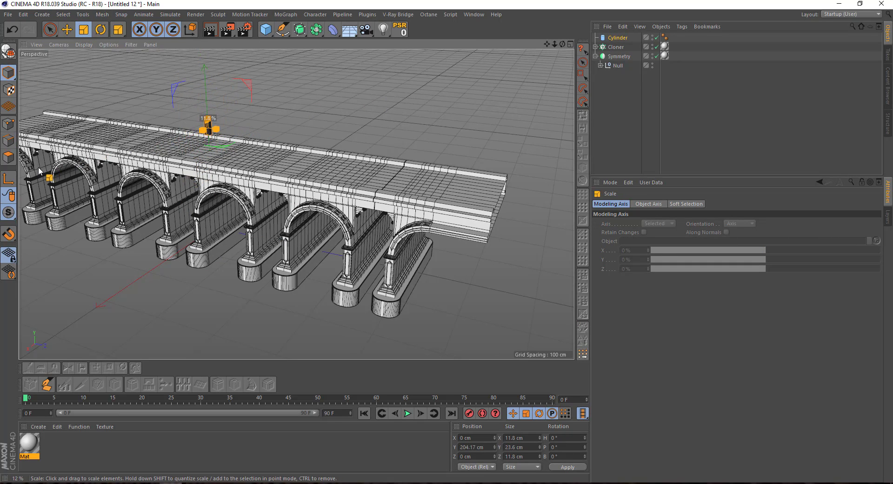
middle_click(182, 257)
middle_click(182, 257)
scroll(319, 155, up, 5)
mouse_move(313, 121)
mouse_down()
mouse_move(315, 67)
mouse_move(280, 182)
mouse_up()
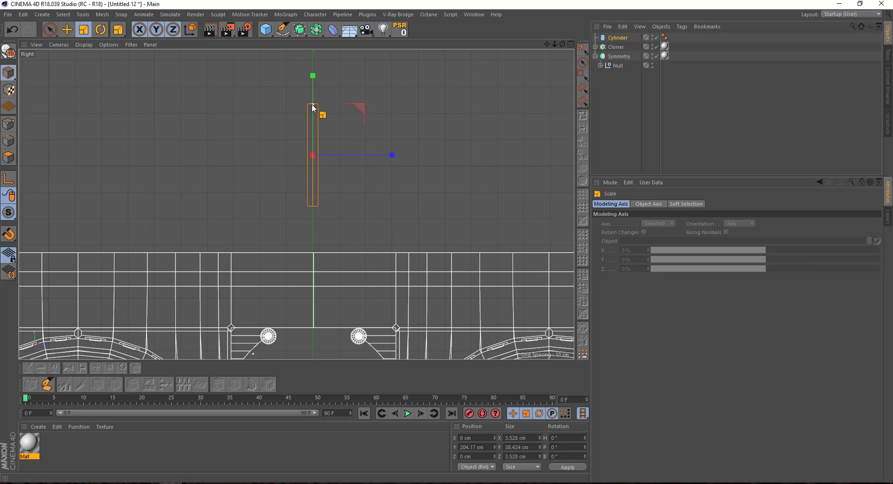
mouse_move(311, 135)
mouse_down()
mouse_move(256, 184)
mouse_move(232, 174)
mouse_up()
key(F1)
scroll(239, 132, up, 5)
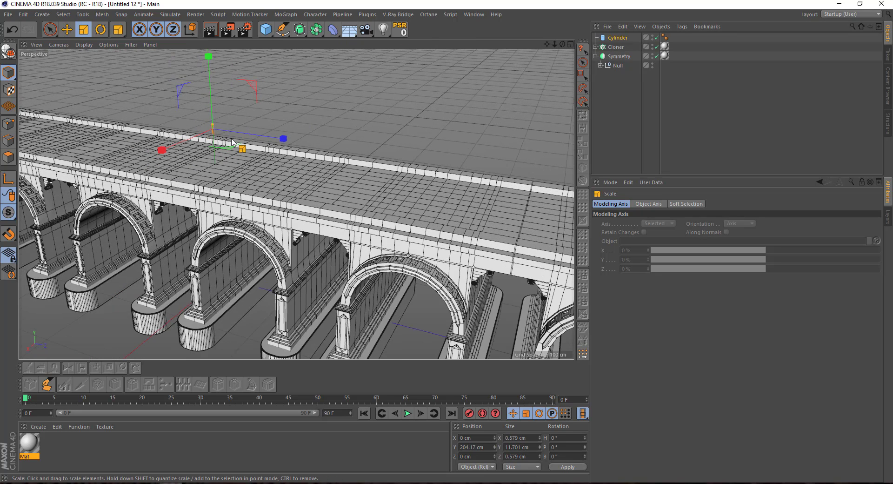
key(space)
Step: Add a MoGraph Cloner at the origin and make the Cylinder post its child
click(298, 15)
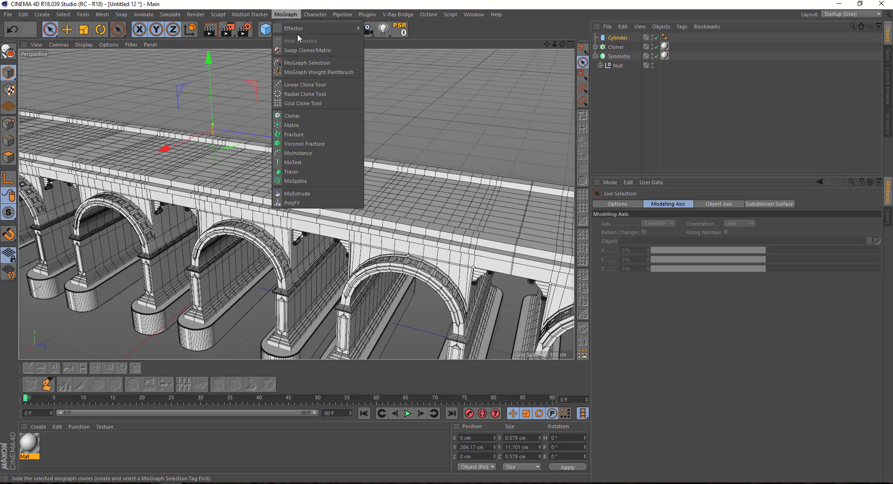
click(301, 117)
drag(614, 45, 619, 47)
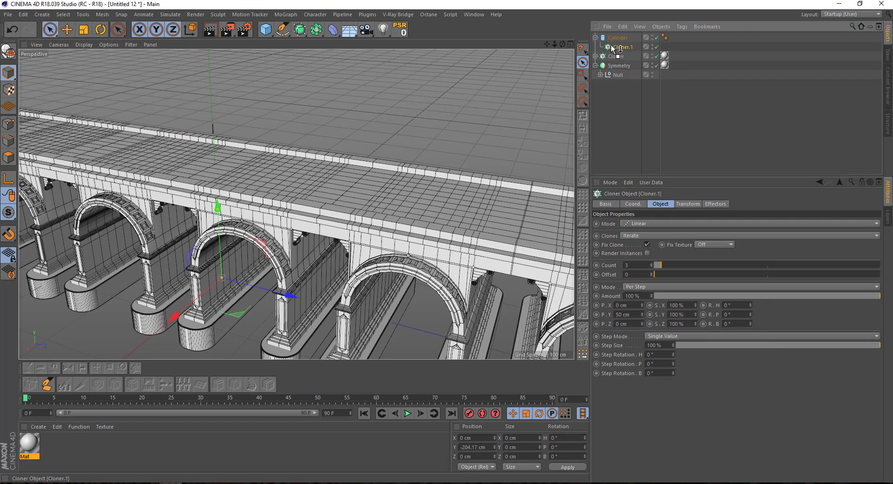
click(402, 30)
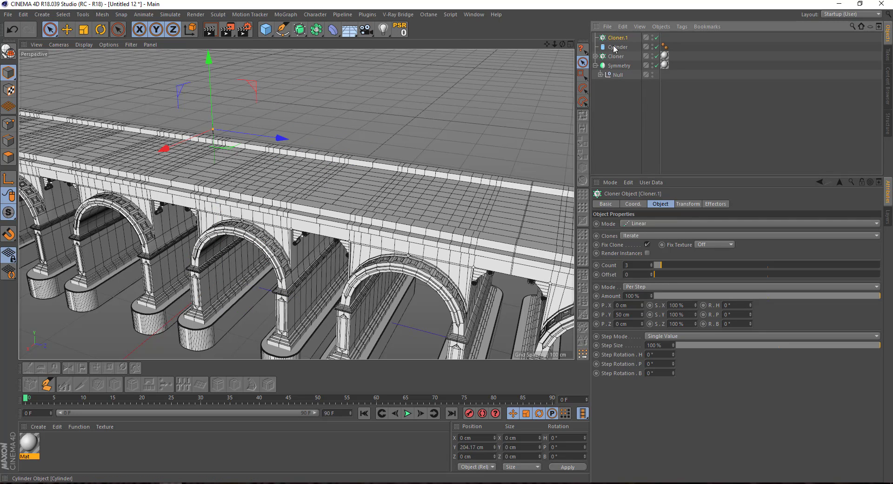
drag(610, 41, 612, 39)
scroll(392, 97, down, 3)
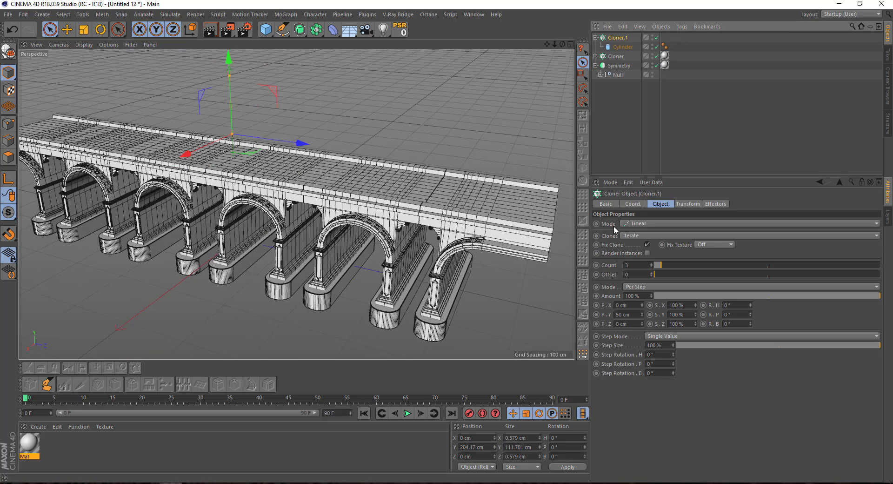
Step: Set the clone offset to P.Y 0 and P.Z 6 cm, with Count 84
double_click(637, 312)
key(BackSpace)
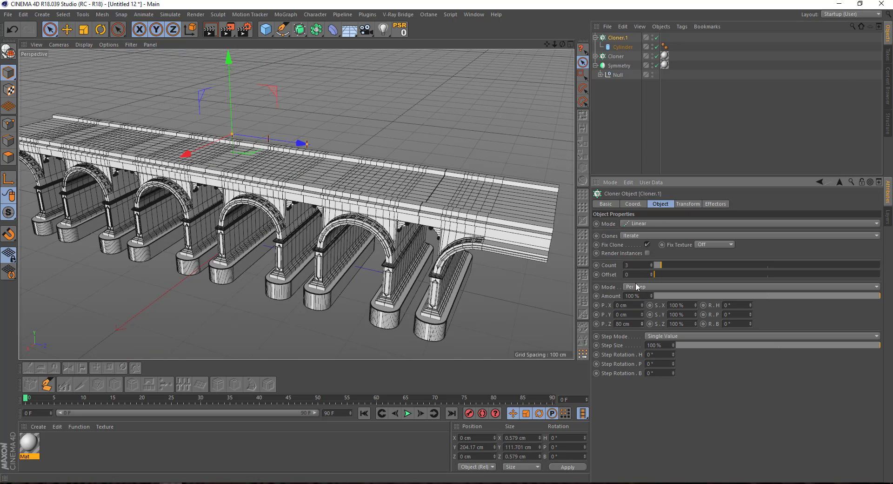
key(Tab)
text(13)
key(Return)
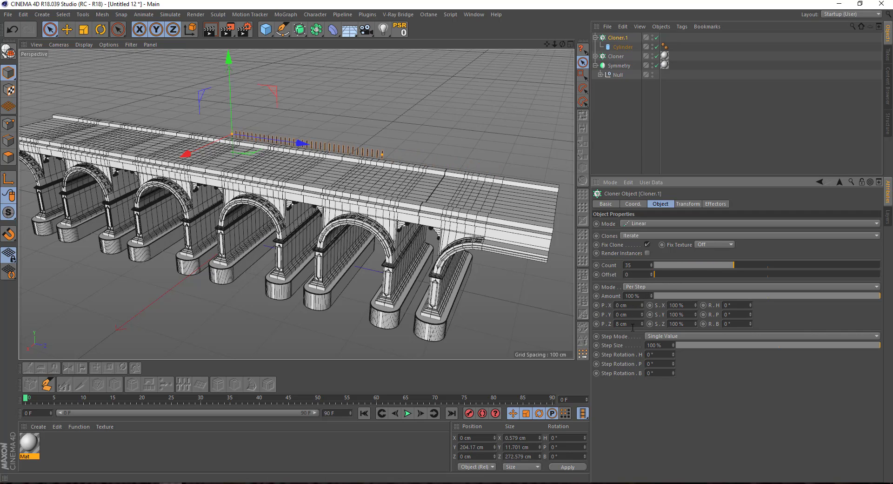
drag(652, 269, 674, 267)
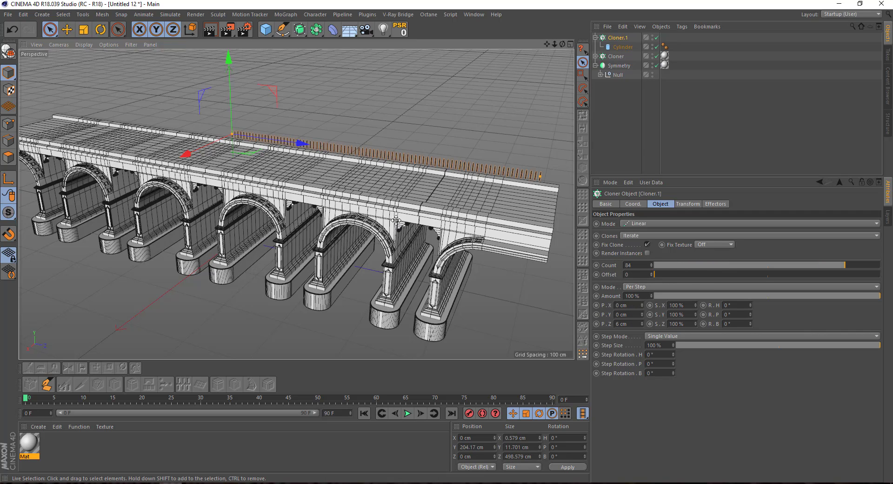
key(F4)
scroll(248, 253, up, 5)
alt+middle_drag(248, 253, 334, 209)
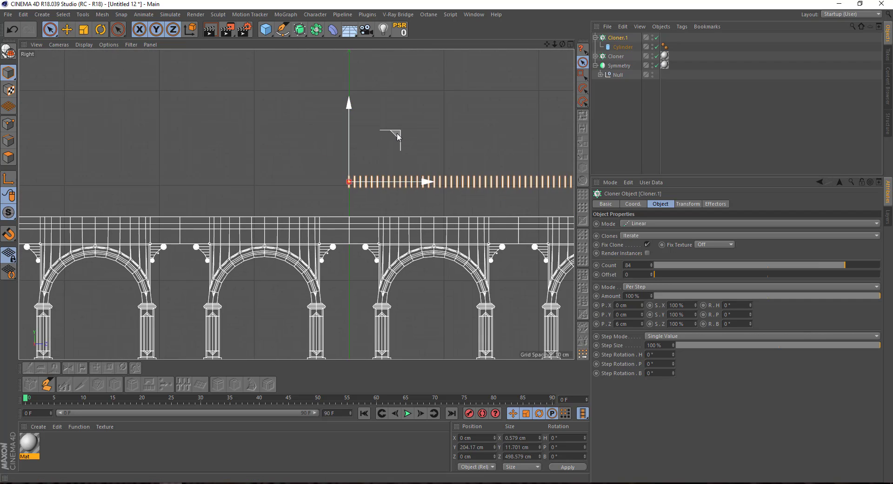
Step: Move the railing post Cloner down to the left end of the bridge deck
drag(393, 140, 100, 154)
alt+middle_drag(86, 186, 285, 179)
alt+middle_drag(120, 191, 185, 188)
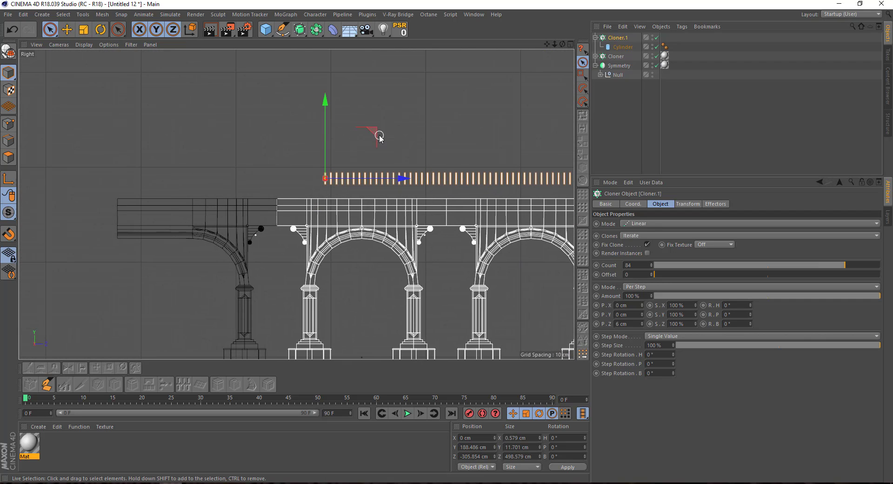
drag(372, 133, 172, 143)
scroll(128, 180, up, 3)
scroll(128, 180, up, 3)
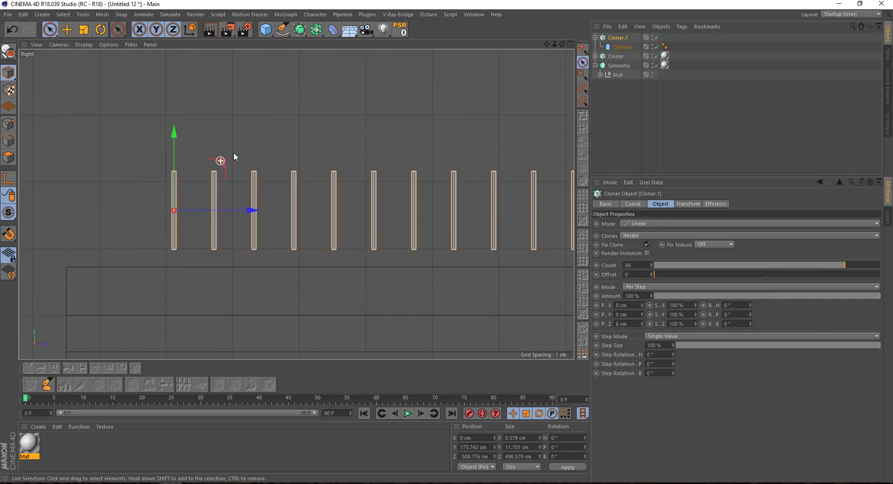
drag(233, 153, 119, 180)
scroll(119, 180, down, 5)
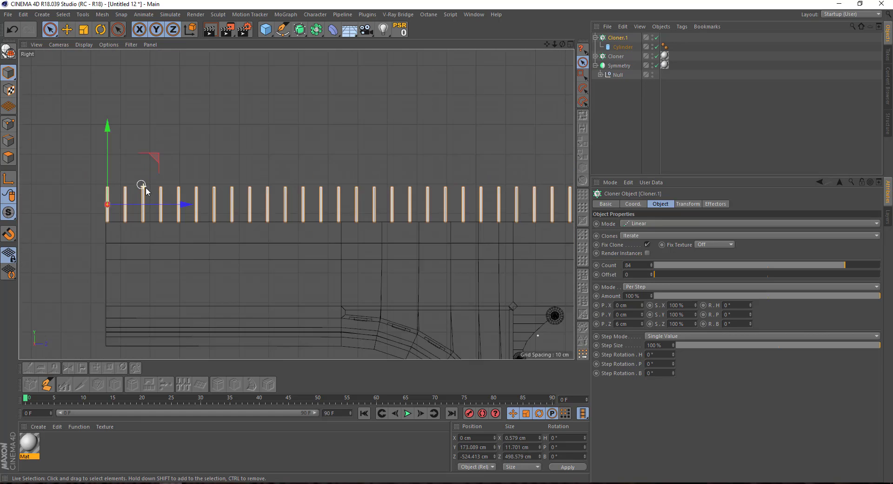
scroll(274, 227, up, 3)
scroll(273, 227, down, 2)
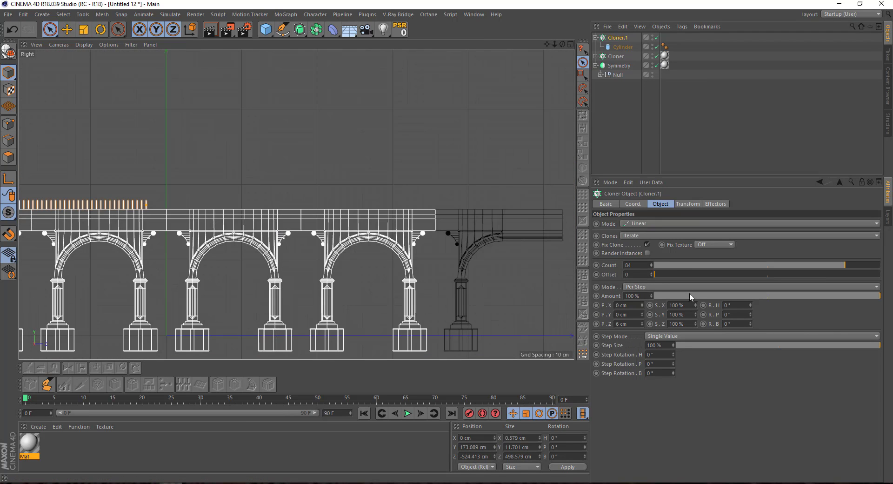
Step: Raise the Cloner's Count to 175 so posts line the whole deck
drag(654, 264, 644, 233)
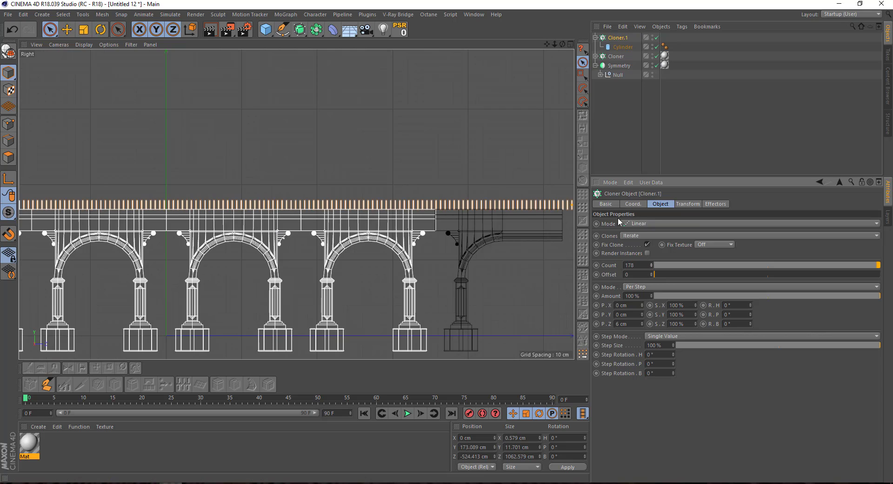
scroll(335, 200, up, 10)
scroll(639, 263, down, 1)
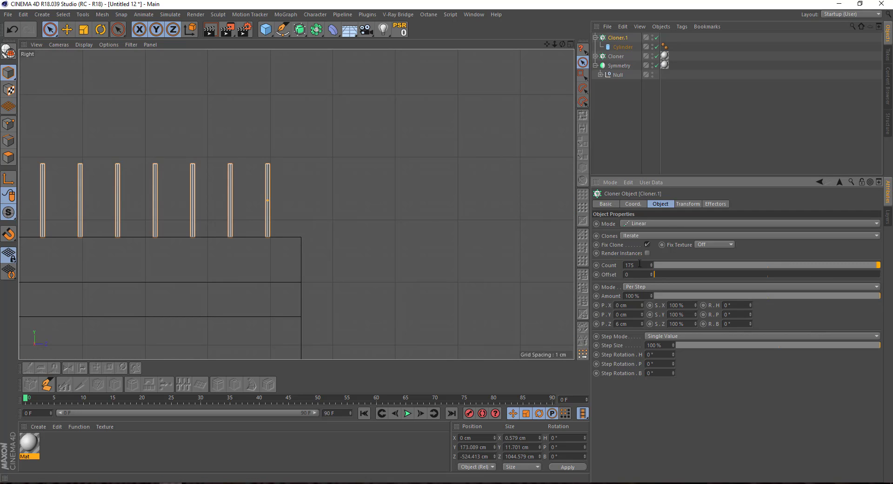
scroll(640, 263, down, 5)
scroll(379, 236, down, 3)
scroll(359, 239, down, 3)
scroll(100, 186, down, 2)
scroll(106, 214, down, 2)
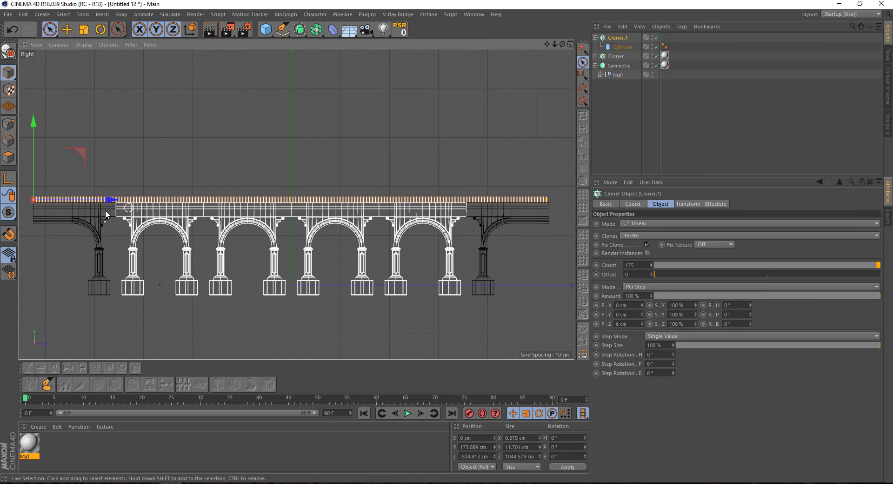
scroll(106, 215, up, 2)
scroll(74, 204, up, 3)
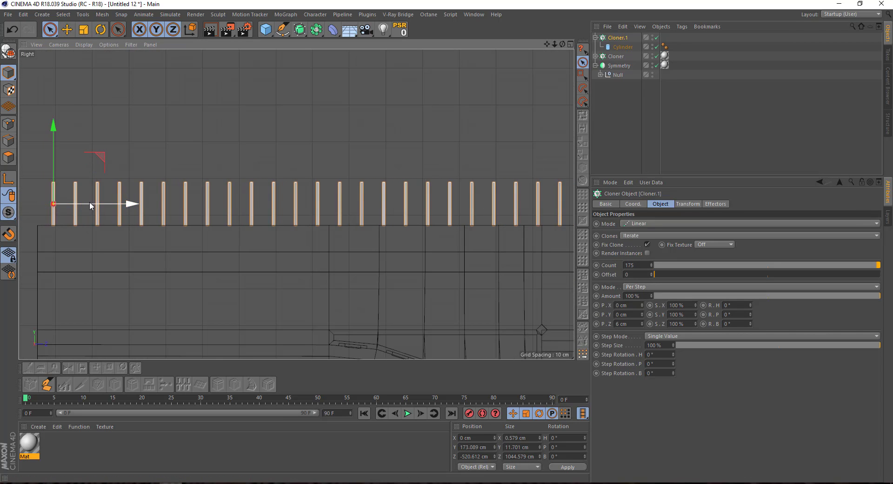
scroll(90, 202, down, 3)
scroll(236, 219, up, 1)
scroll(161, 219, up, 1)
scroll(427, 230, up, 1)
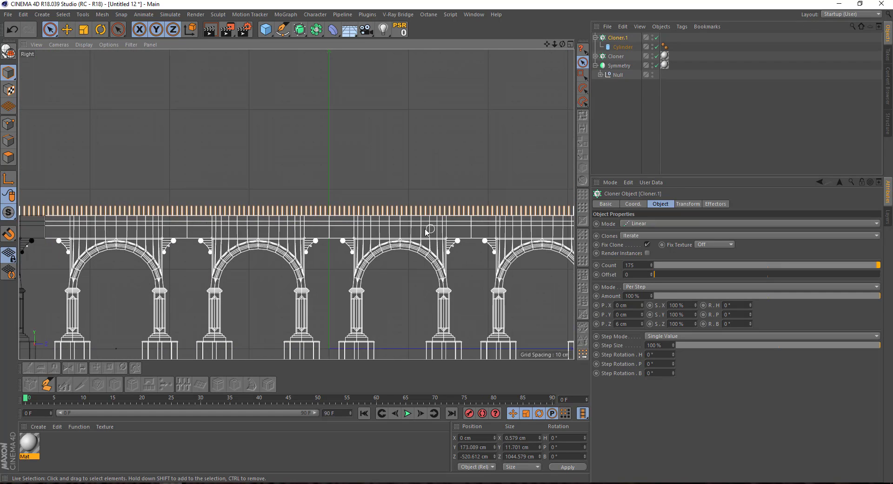
scroll(427, 230, down, 2)
scroll(190, 210, up, 2)
scroll(135, 192, up, 1)
scroll(137, 192, down, 2)
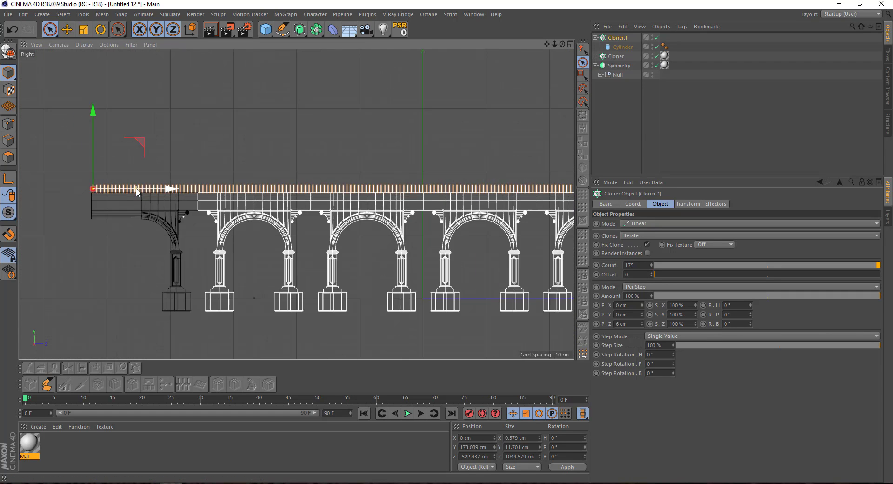
scroll(137, 191, down, 2)
Step: Nudge the railing posts sideways in the front view to the deck edge at X -78.93 cm
middle_click(140, 191)
middle_click(284, 151)
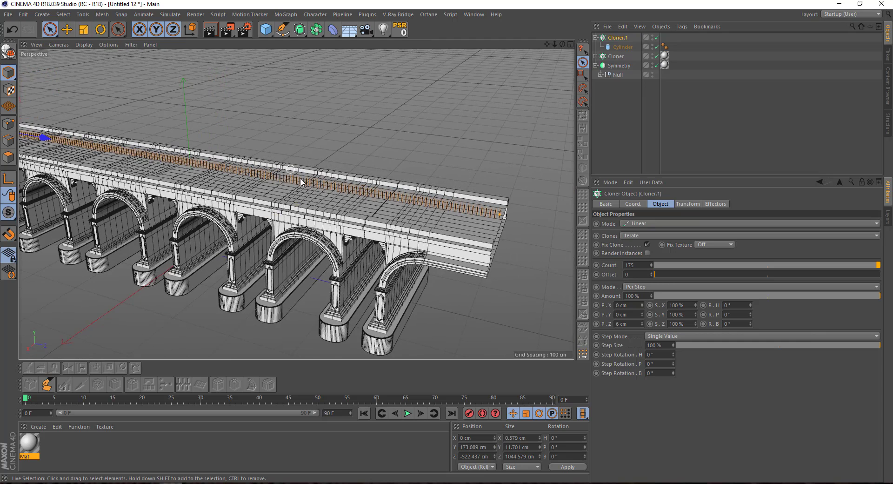
middle_click(301, 181)
middle_click(420, 297)
scroll(307, 197, up, 2)
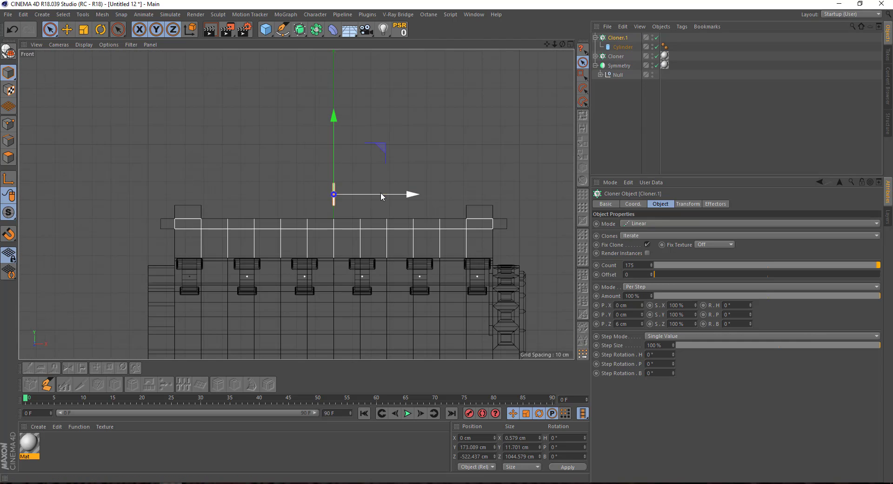
drag(232, 173, 234, 171)
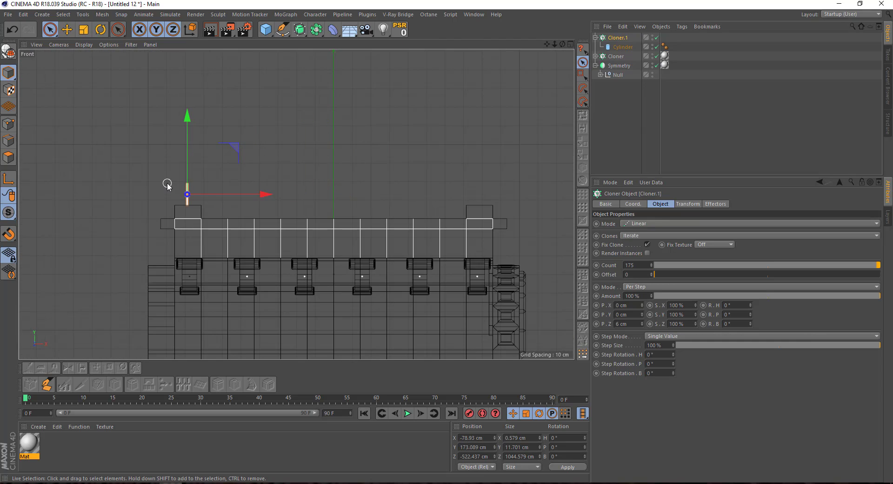
scroll(188, 207, up, 3)
middle_drag(187, 207, 180, 230)
scroll(166, 194, up, 2)
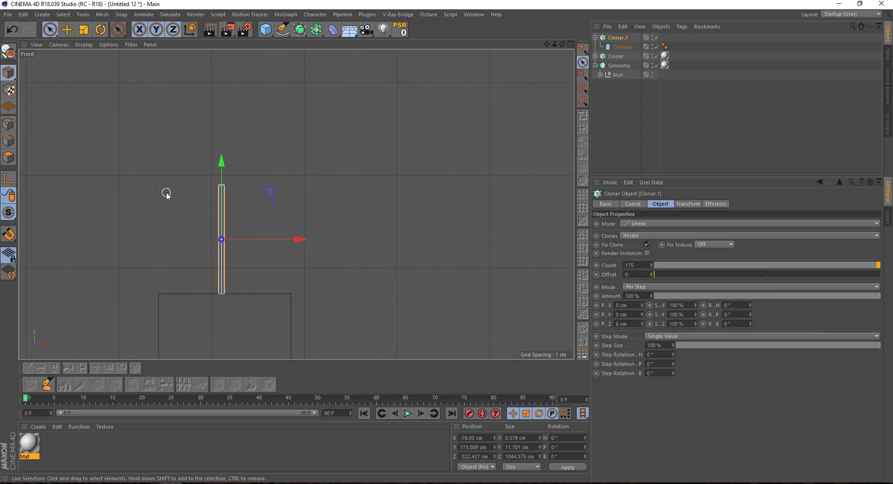
click(161, 194)
Step: Add a Rectangle spline and shrink it to about 13 cm
click(282, 32)
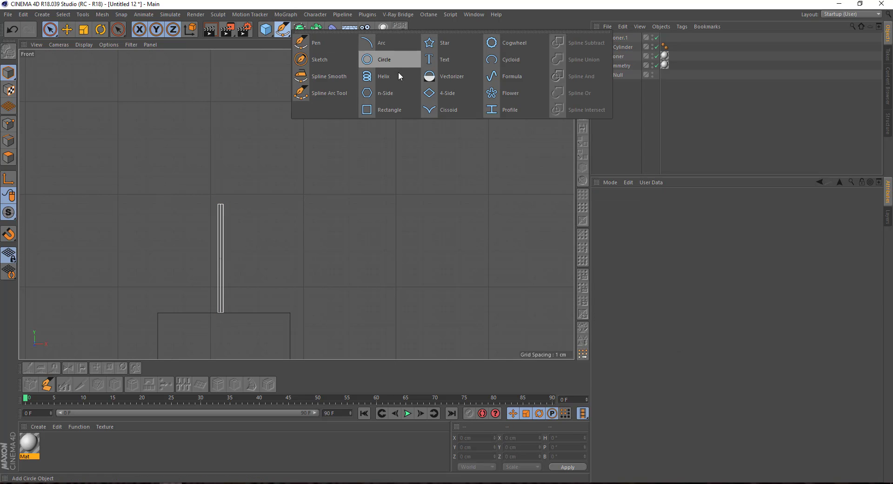
click(399, 108)
scroll(241, 169, down, 5)
scroll(239, 173, down, 3)
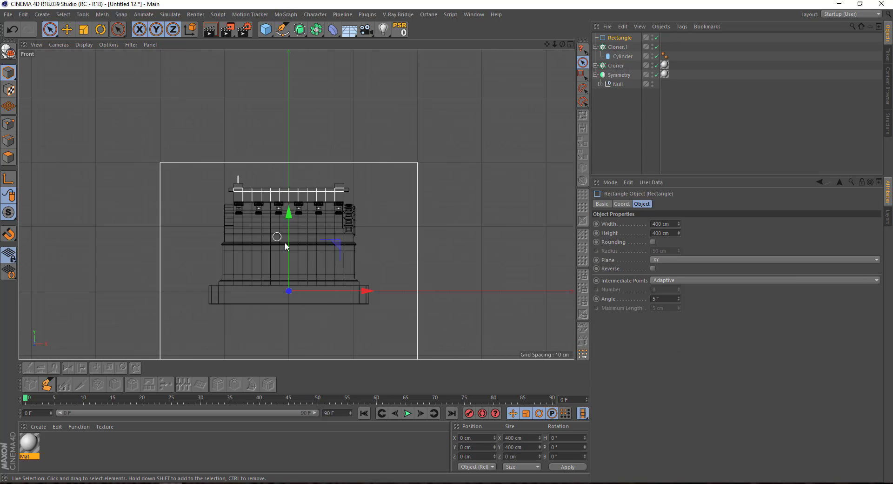
drag(336, 244, 286, 130)
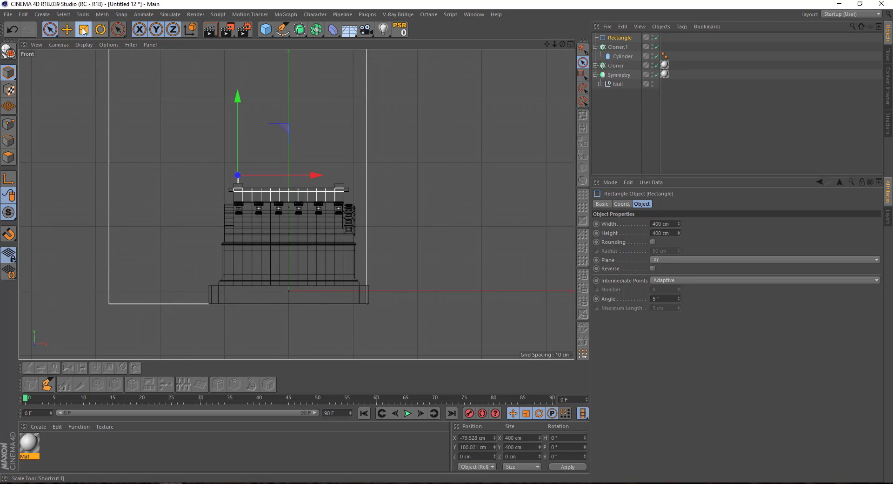
drag(279, 162, 127, 161)
scroll(403, 160, up, 3)
scroll(404, 108, up, 4)
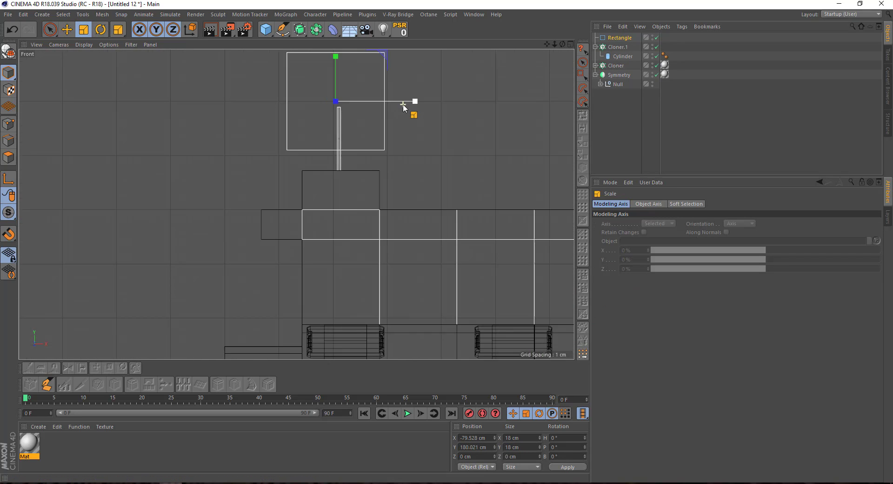
alt+middle_drag(403, 106, 338, 182)
scroll(281, 168, up, 2)
drag(281, 169, 232, 203)
scroll(226, 222, up, 3)
Step: Position the rectangle directly on top of a railing post
key(space)
mouse_move(294, 177)
mouse_down()
mouse_move(306, 174)
mouse_move(270, 226)
mouse_up()
scroll(259, 231, up, 3)
scroll(273, 169, up, 2)
alt+middle_drag(176, 229, 196, 162)
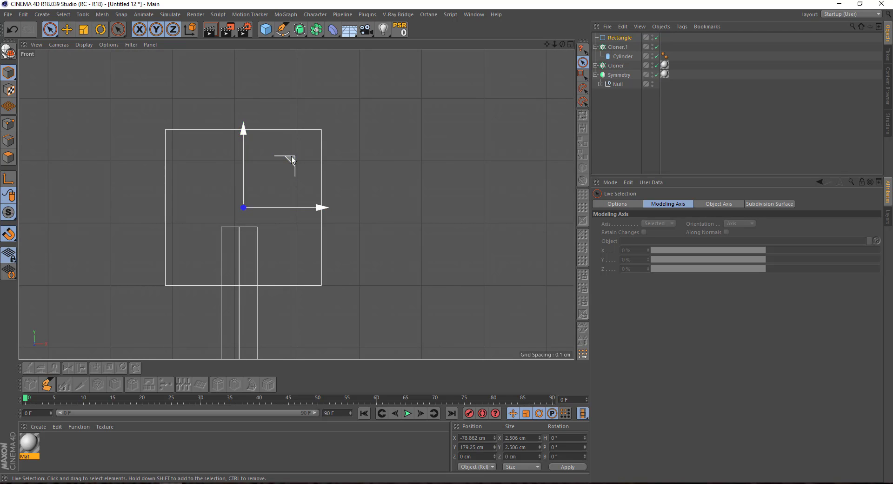
mouse_move(282, 163)
mouse_down()
mouse_move(277, 183)
mouse_move(236, 194)
mouse_move(234, 148)
mouse_up()
key(t)
key(space)
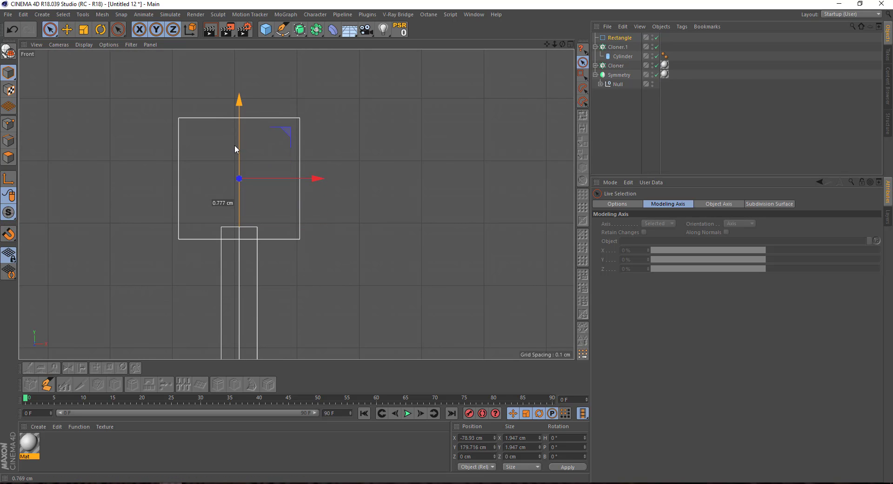
Step: Make the rectangle editable and add side points aligned to one height
click(9, 52)
click(8, 124)
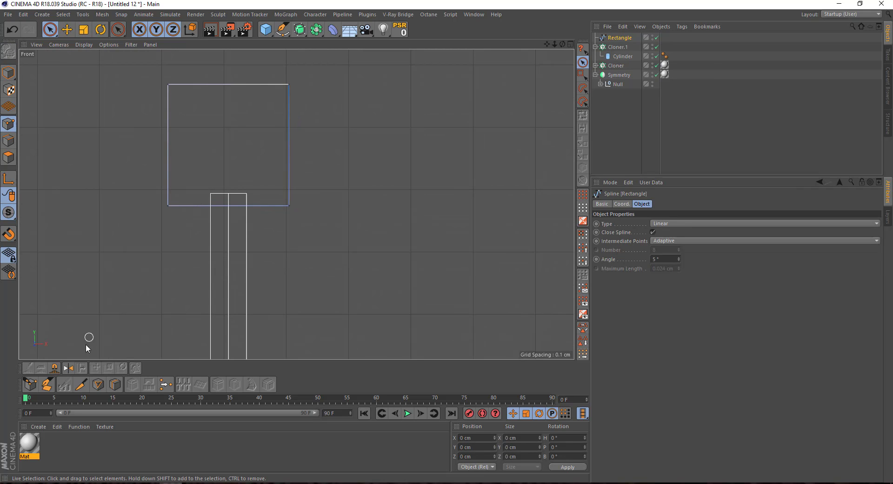
click(30, 385)
scroll(230, 189, up, 2)
scroll(186, 214, up, 3)
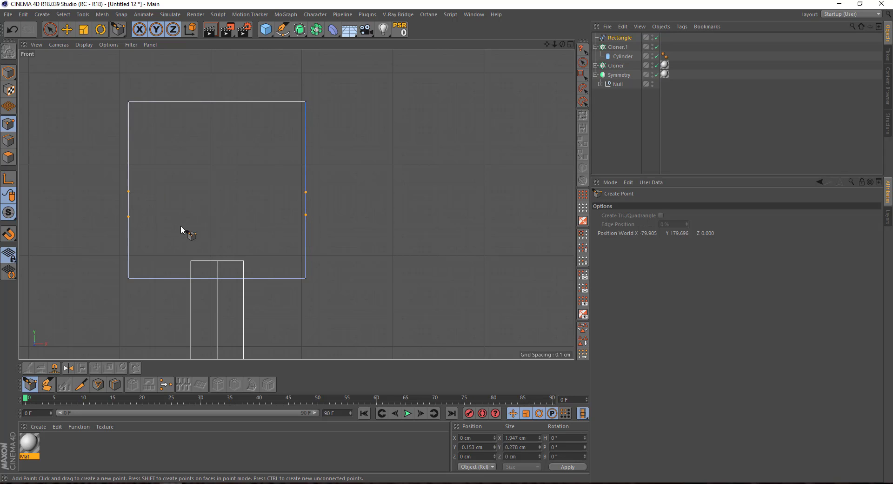
key(space)
shift+click(123, 192)
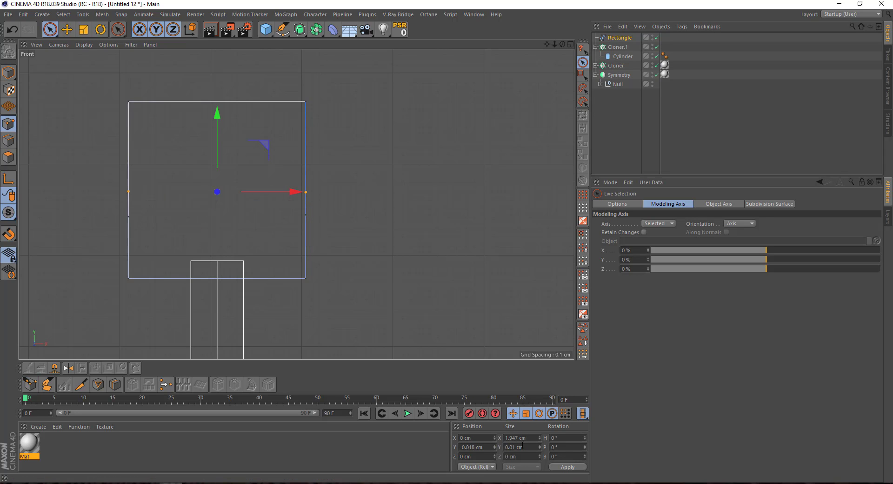
click(575, 468)
click(311, 218)
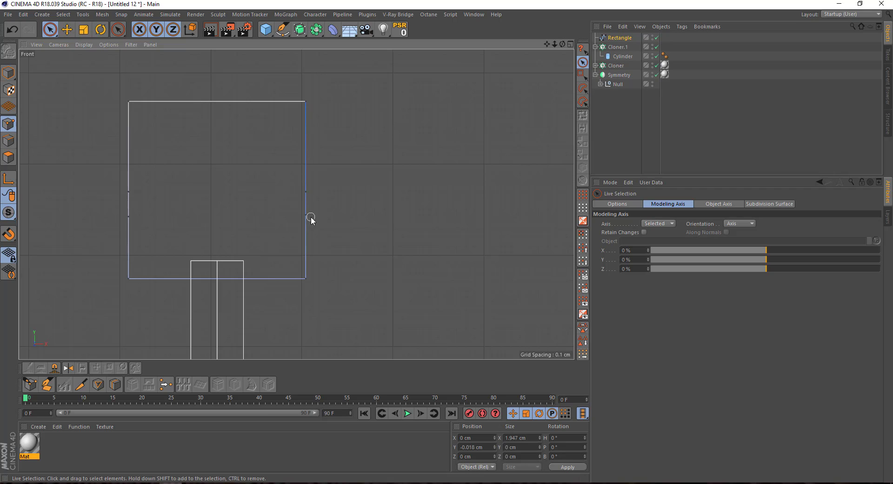
Step: Scale the lower four points inward to narrow the profile into a neck
shift+click(124, 214)
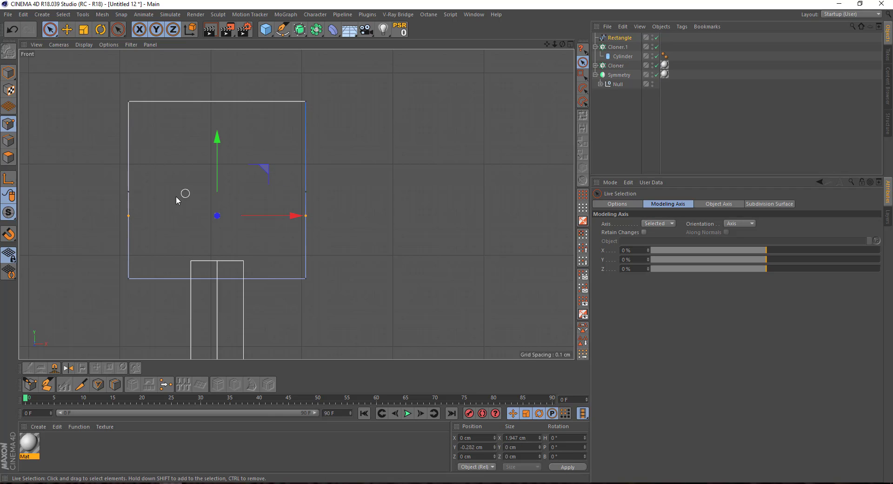
click(586, 80)
drag(339, 205, 91, 301)
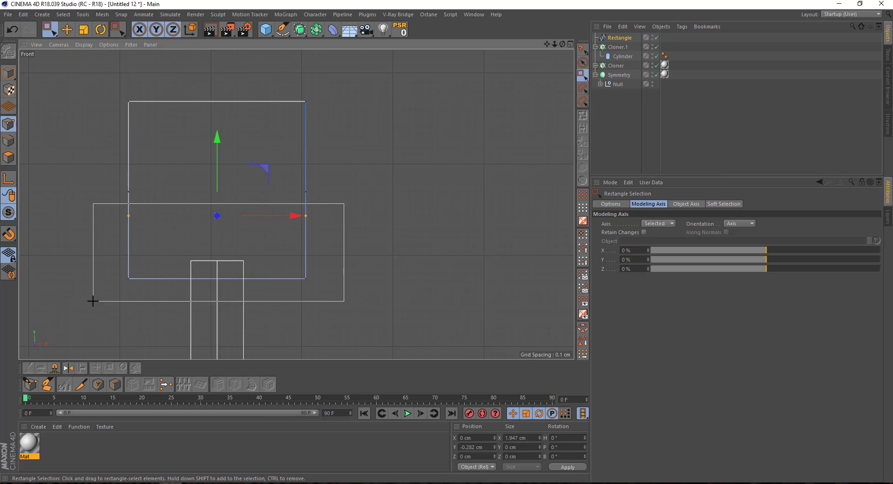
key(t)
drag(303, 252, 247, 241)
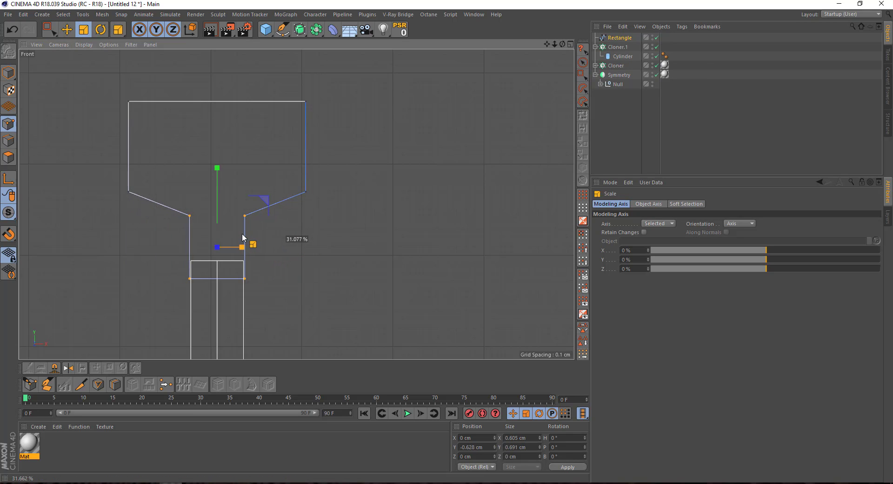
drag(254, 238, 255, 238)
Step: Chamfer the top two corner points of the profile
key(0)
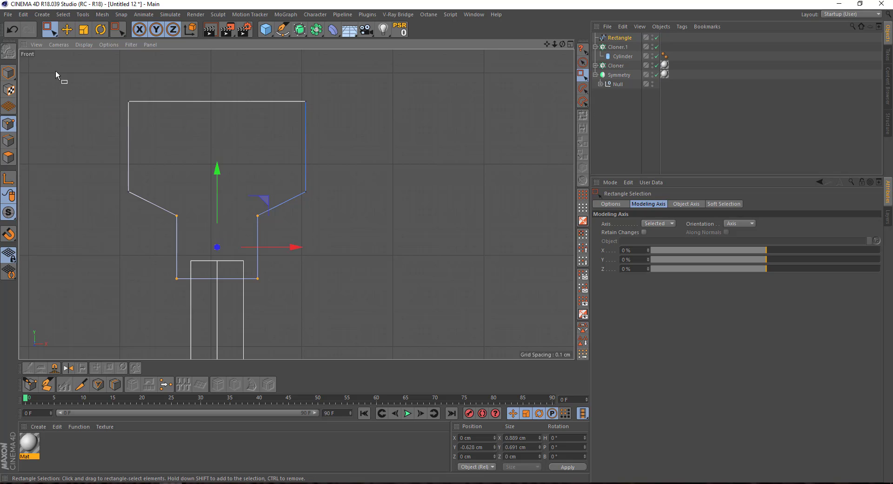
drag(61, 73, 363, 130)
right_click(343, 341)
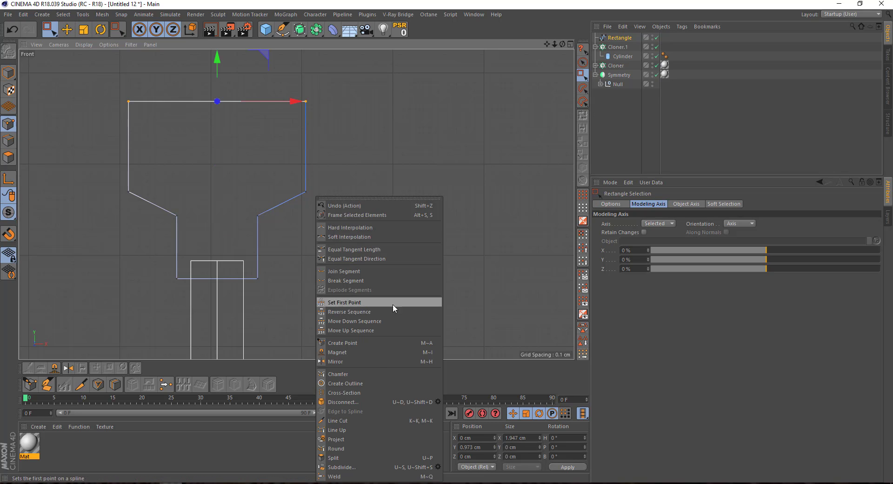
click(362, 382)
Step: Chamfer the neck's inner corners and the bottom corners of the profile
key(space)
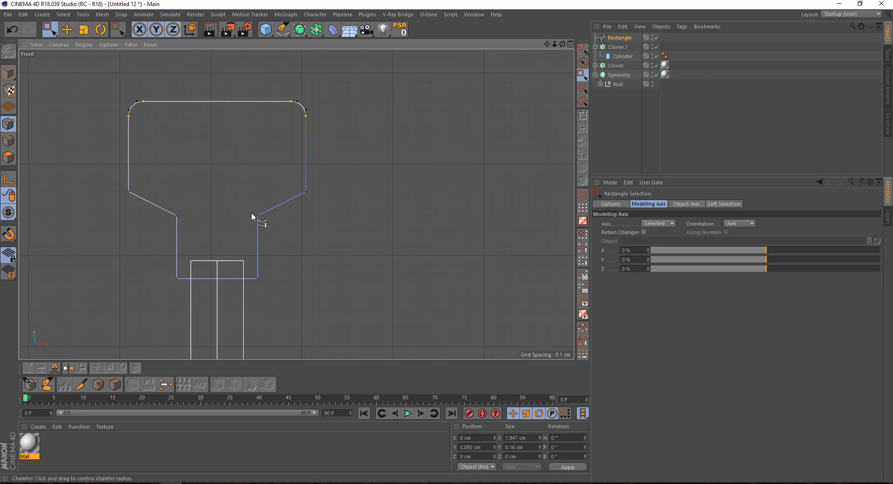
mouse_move(262, 204)
mouse_down()
mouse_move(167, 245)
mouse_move(140, 242)
mouse_up()
key(space)
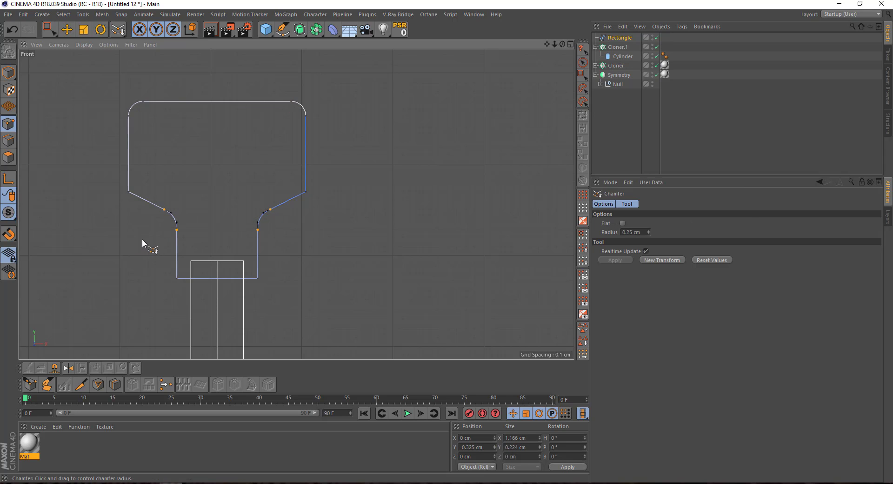
key(space)
drag(116, 180, 338, 203)
key(space)
key(space)
drag(281, 269, 155, 294)
key(space)
key(space)
key(F1)
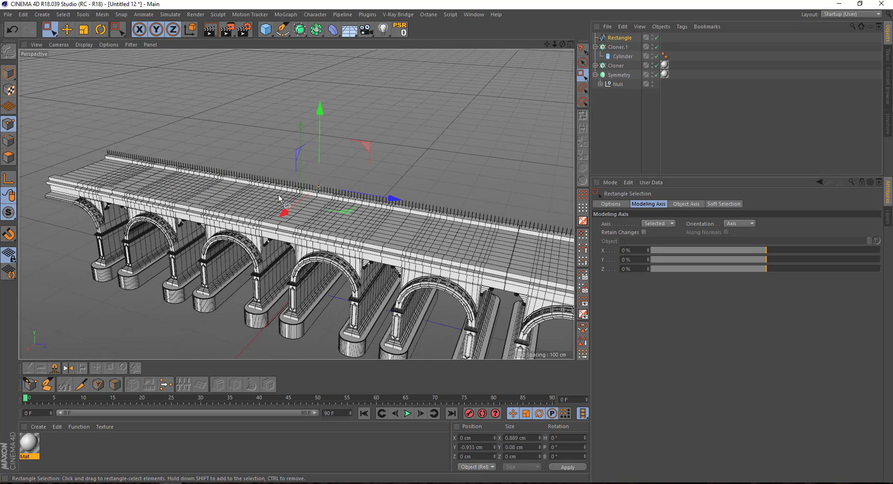
Step: Move the rounded Rectangle profile along Z to about -525 cm, over the outermost railing post
drag(386, 201, 267, 174)
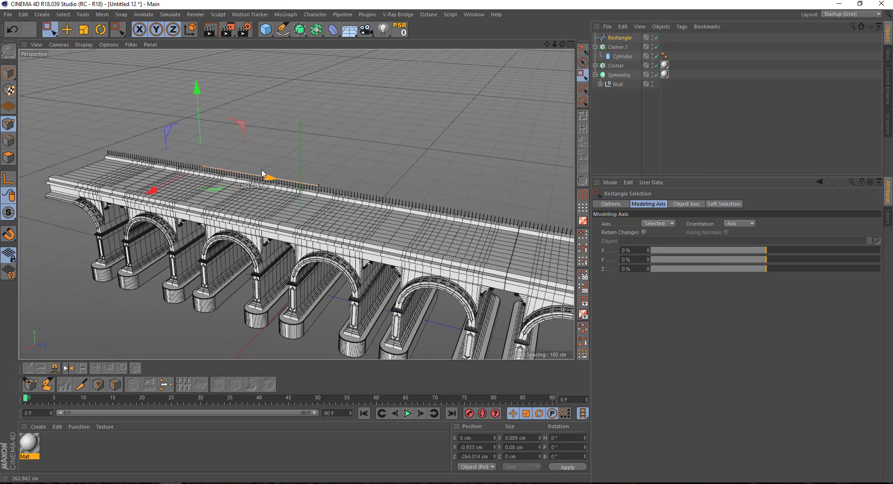
key(ctrl+z)
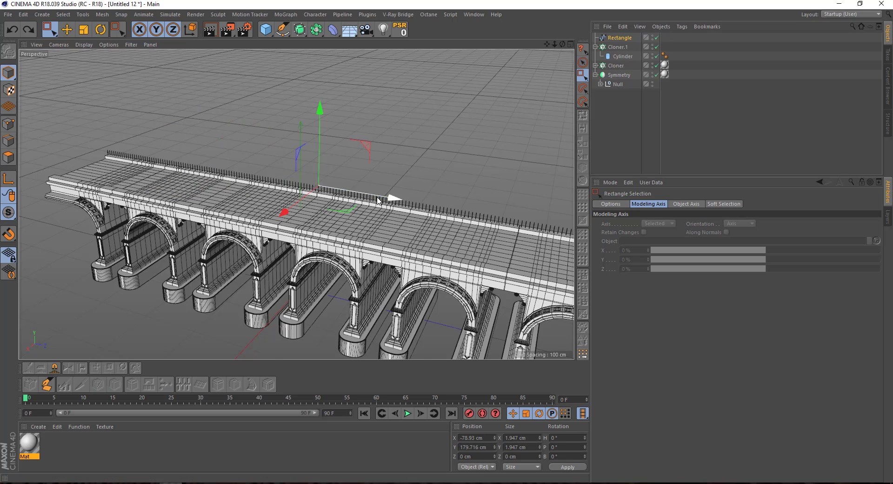
drag(378, 201, 98, 124)
key(F5)
key(F3)
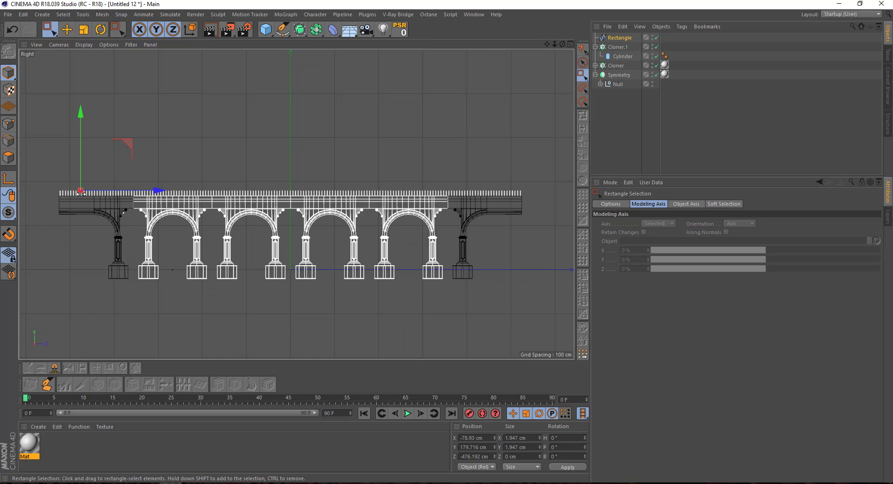
scroll(65, 198, up, 6)
drag(353, 221, 175, 192)
scroll(134, 250, up, 2)
scroll(158, 225, up, 2)
scroll(171, 230, up, 1)
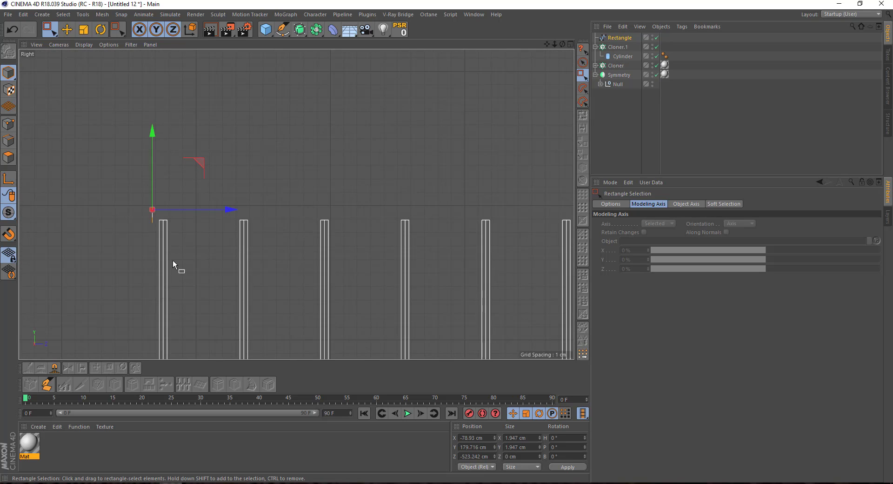
alt+middle_drag(173, 262, 198, 157)
drag(198, 157, 178, 152)
Step: Return to the perspective view and add an Extrude generator
middle_click(177, 152)
middle_click(129, 132)
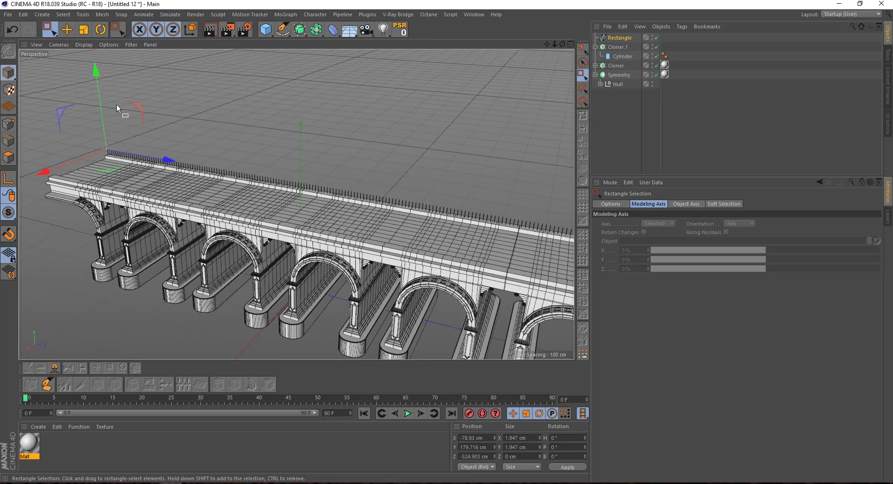
drag(300, 29, 325, 58)
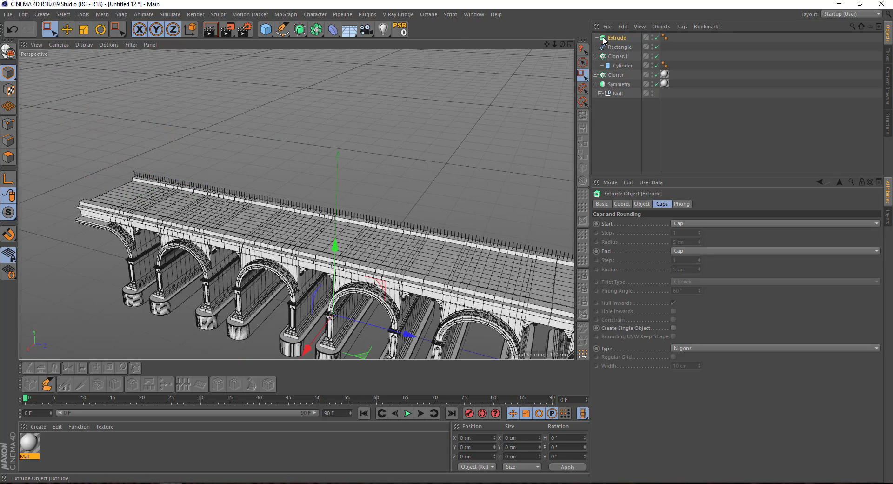
Step: Drop the Rectangle profile into the Extrude object
drag(604, 40, 620, 50)
click(609, 47)
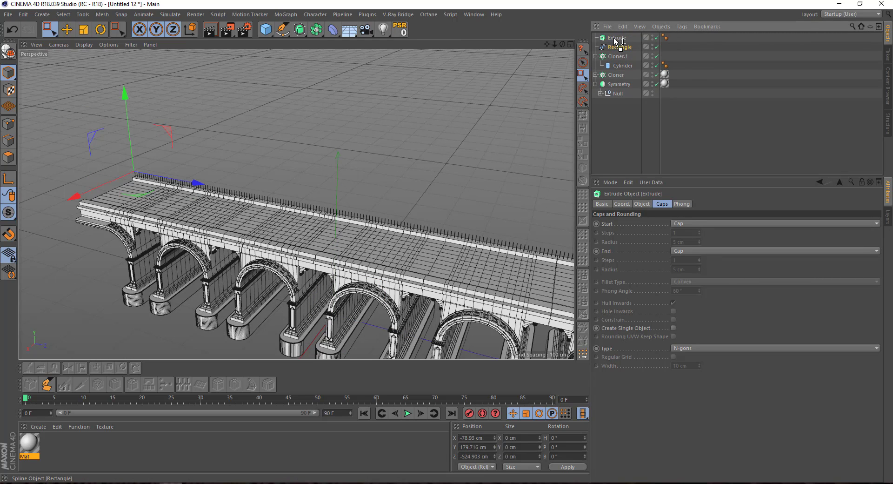
drag(617, 42, 617, 39)
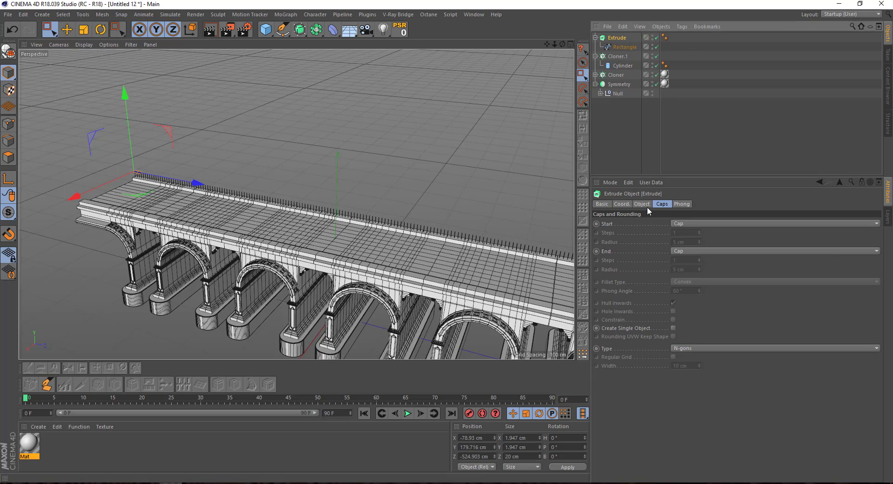
Step: Set the Extrude's Movement Z to 1050 cm so the handrail spans all the posts
click(642, 204)
mouse_move(735, 224)
mouse_down()
mouse_move(722, 127)
mouse_move(679, 3)
mouse_up()
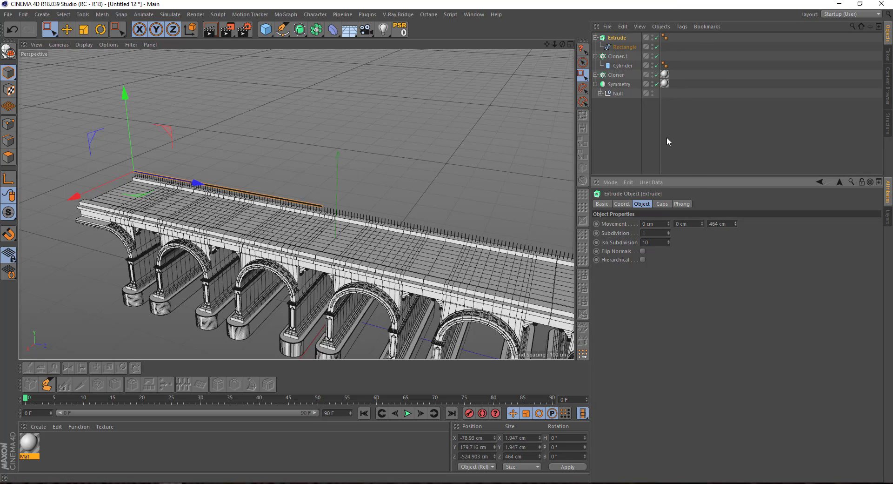
alt+middle_drag(421, 185, 212, 106)
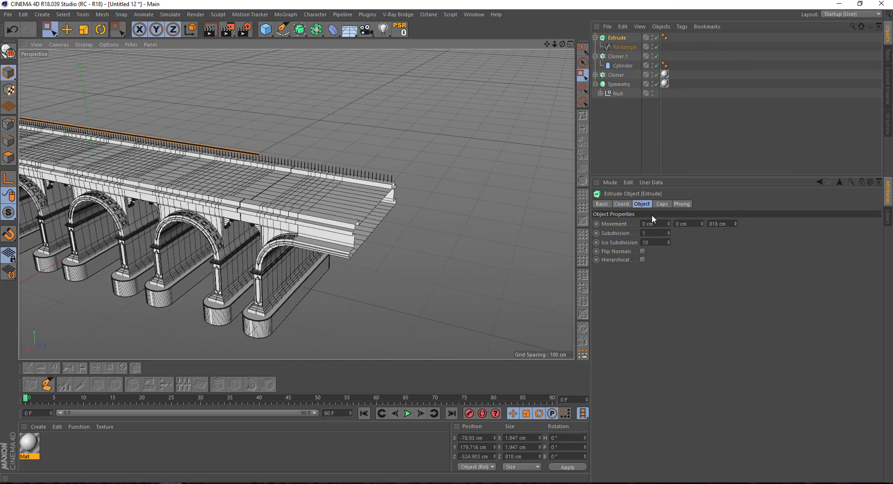
drag(736, 224, 723, 133)
middle_click(224, 233)
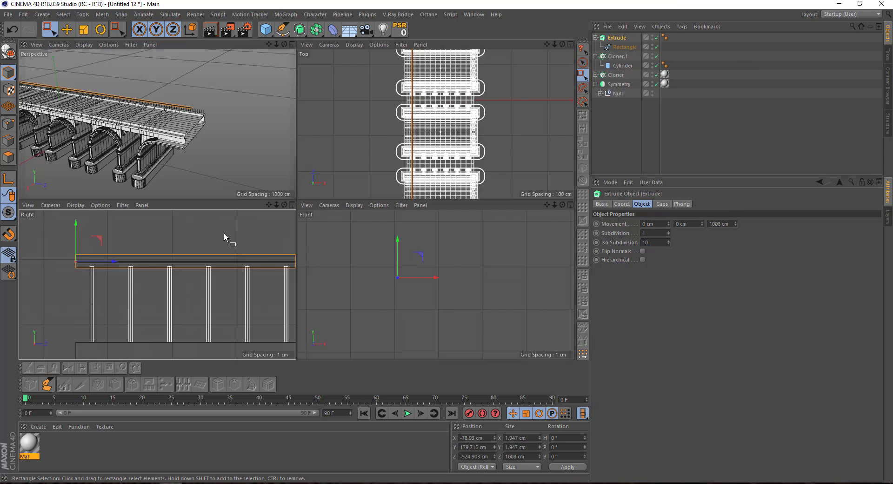
middle_click(225, 233)
scroll(149, 183, down, 5)
scroll(482, 170, down, 3)
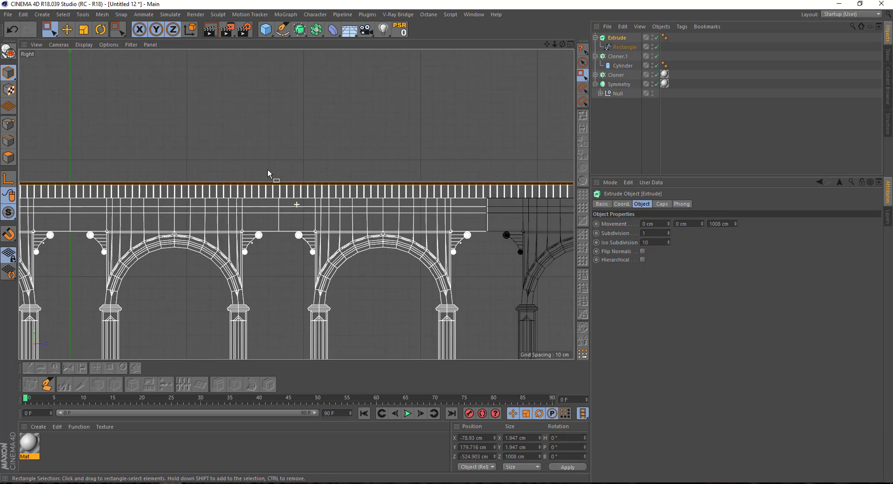
scroll(349, 183, up, 3)
scroll(349, 183, up, 3)
scroll(493, 147, up, 2)
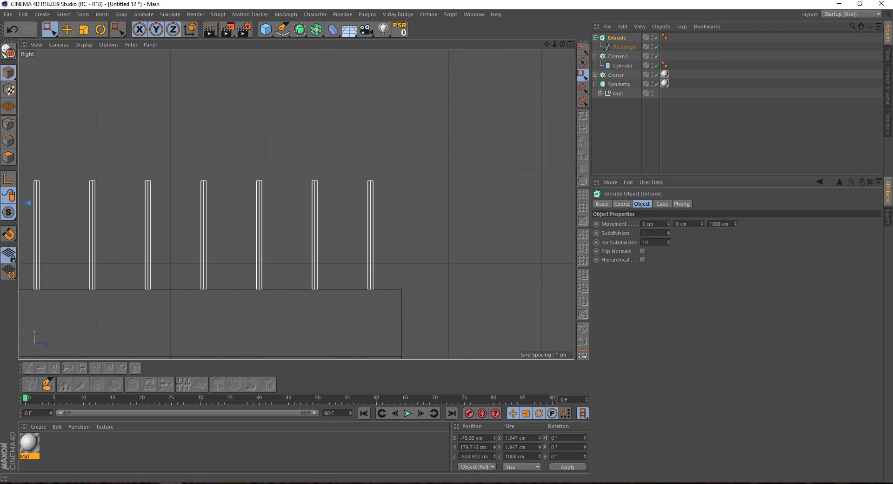
scroll(724, 224, up, 12)
scroll(724, 224, up, 10)
key(F5)
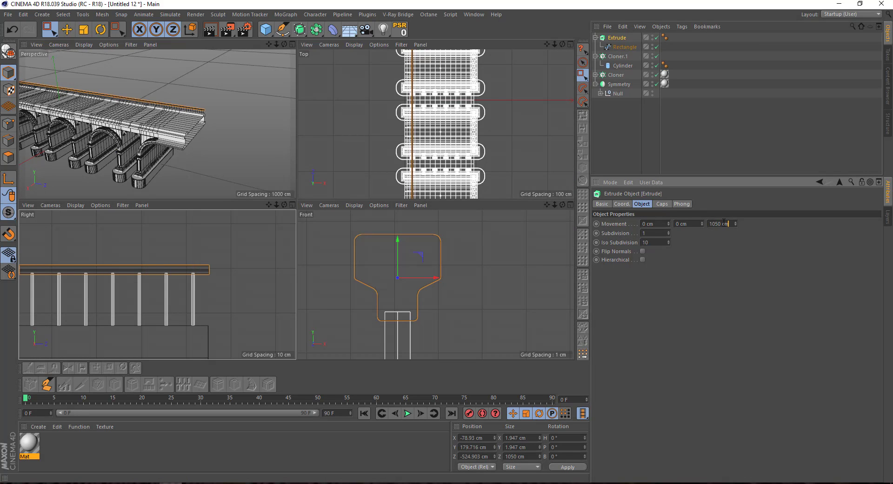
Step: Inspect the handrail in perspective, then collapse the Cloner.1 and Extrude hierarchies
middle_click(139, 153)
alt+drag(139, 152, 317, 162)
click(596, 56)
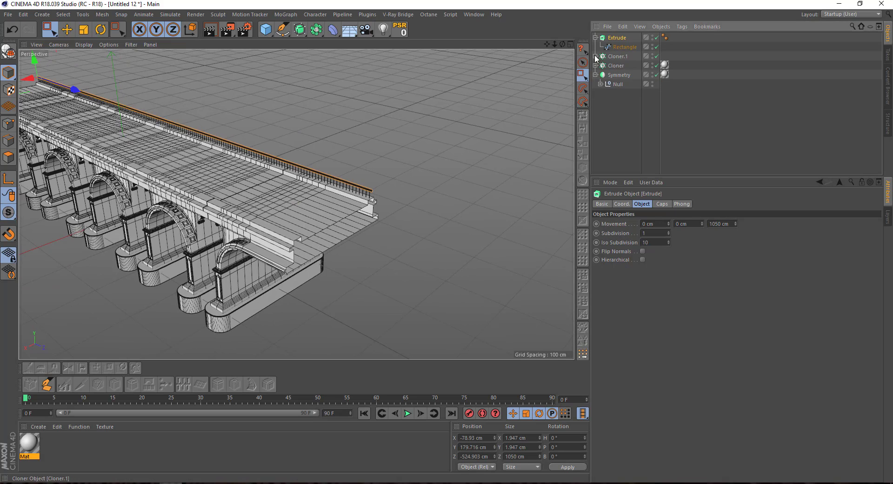
click(595, 38)
Step: Group the Extrude handrail and Cloner.1 posts under a Null
ctrl+click(615, 47)
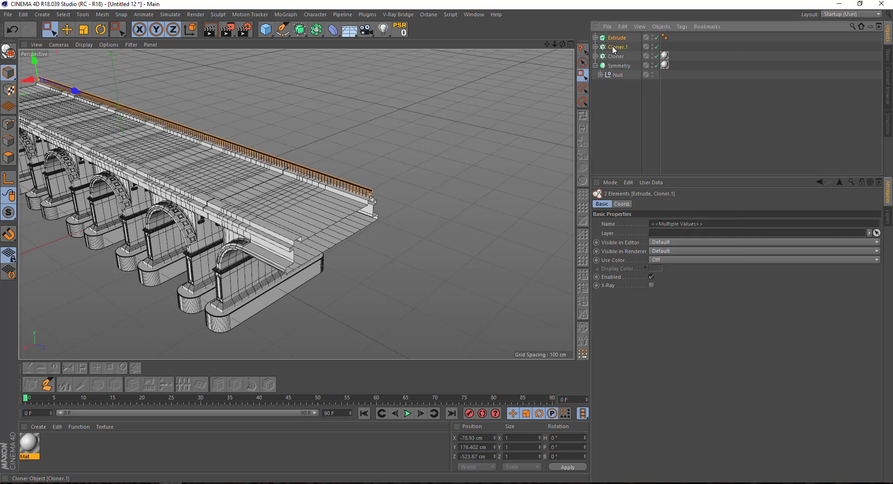
right_click(613, 47)
click(635, 326)
click(612, 109)
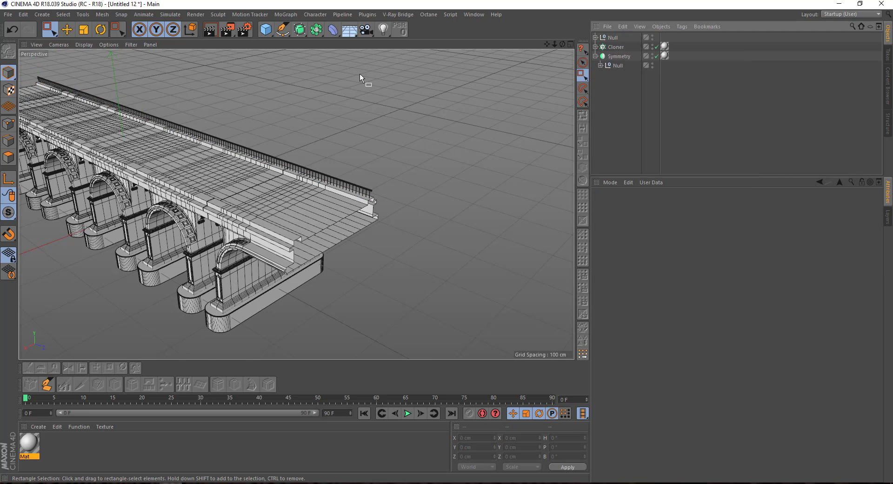
Step: Add a Symmetry object and place the Null inside Symmetry.1 to mirror the railing
alt+drag(359, 74, 275, 32)
click(317, 33)
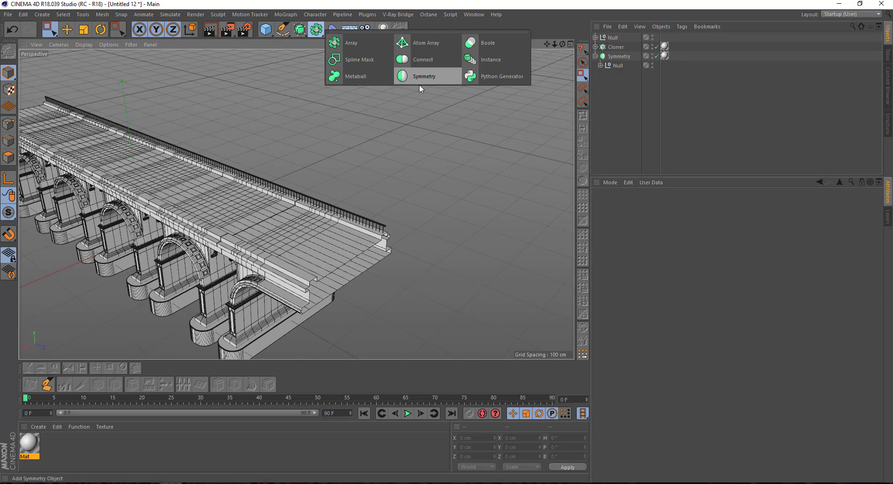
click(419, 79)
drag(612, 47, 619, 38)
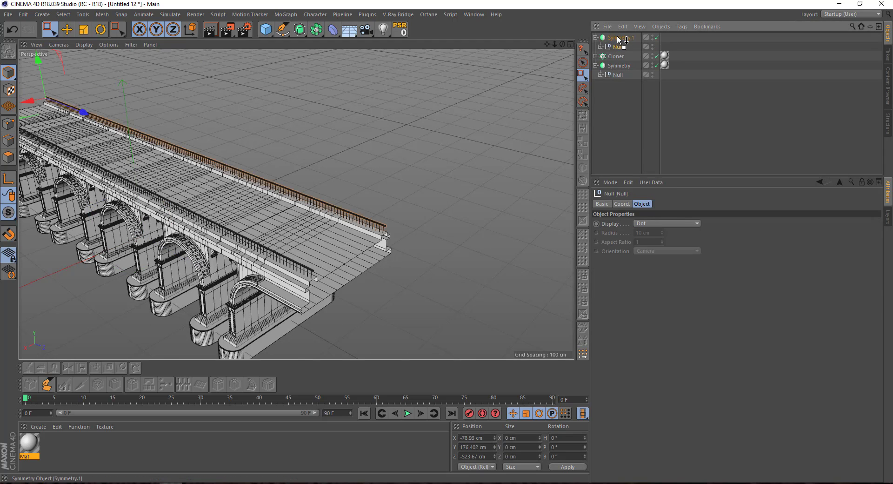
middle_click(481, 129)
middle_click(395, 278)
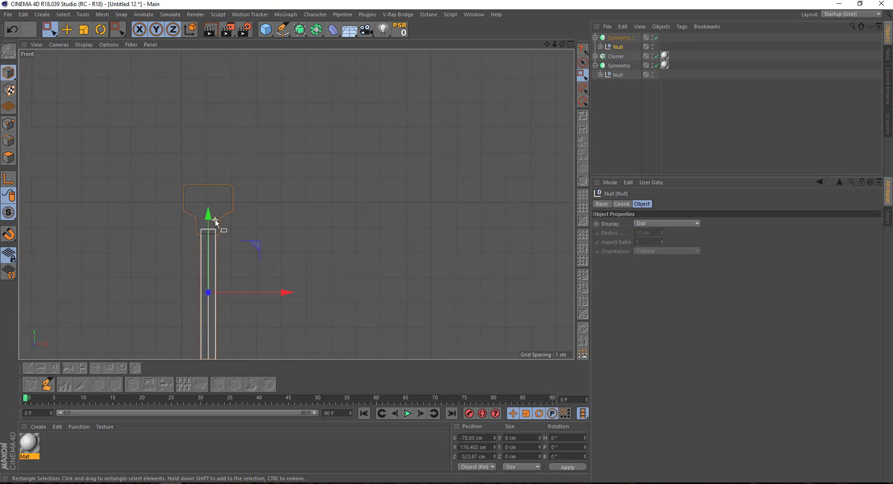
scroll(223, 221, down, 5)
scroll(225, 226, up, 5)
middle_click(348, 214)
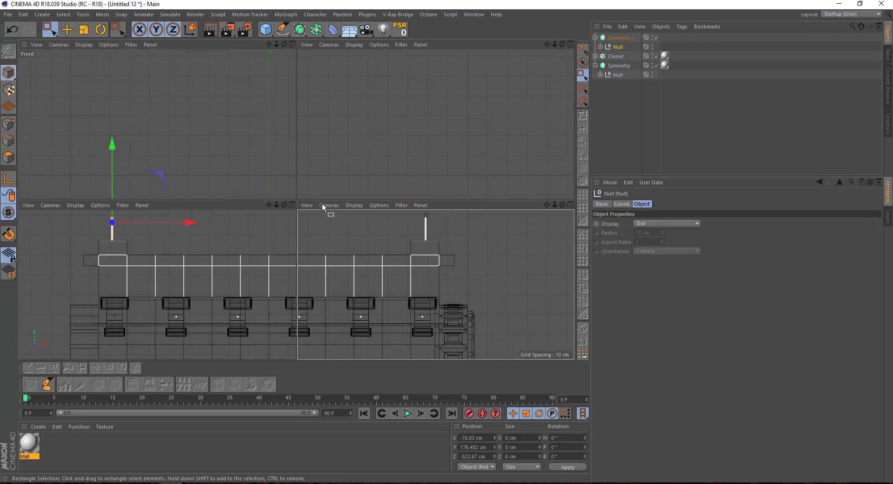
middle_click(194, 177)
click(624, 130)
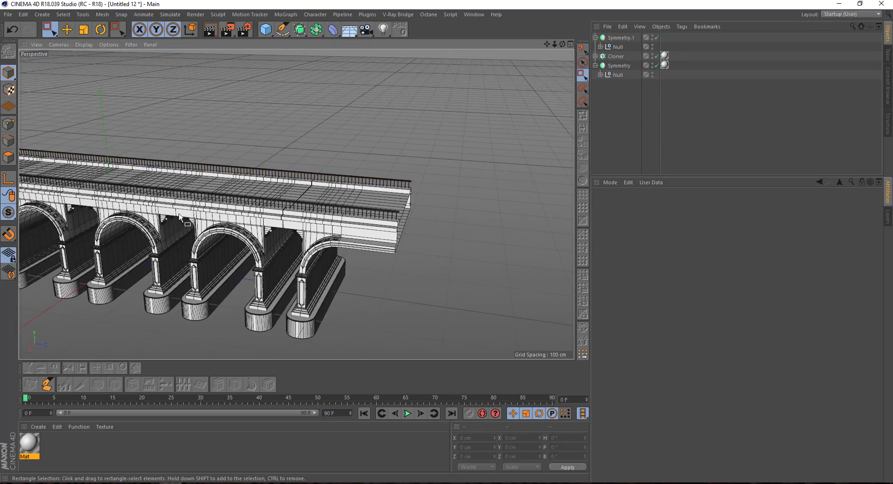
alt+drag(261, 168, 219, 174)
mouse_move(216, 147)
alt+mouse_down()
mouse_move(304, 197)
mouse_move(250, 163)
mouse_move(224, 180)
alt+mouse_up()
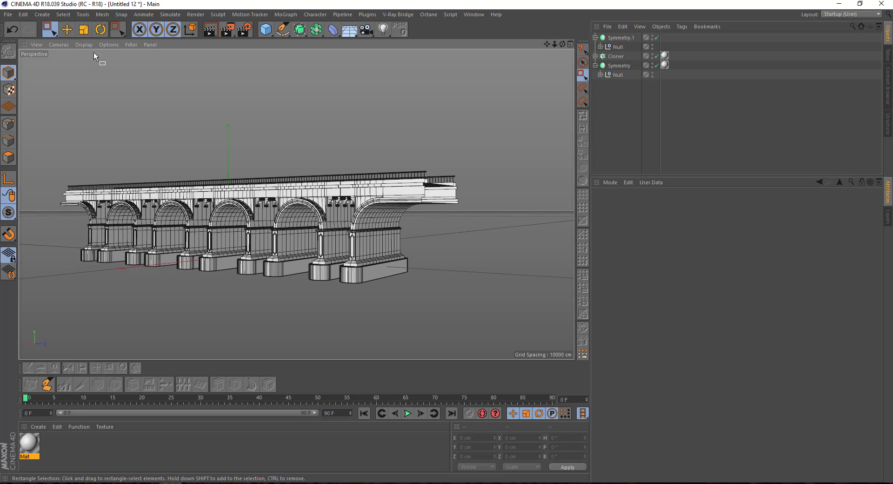
mouse_move(60, 71)
alt+mouse_down()
mouse_move(119, 122)
mouse_move(113, 116)
alt+mouse_up()
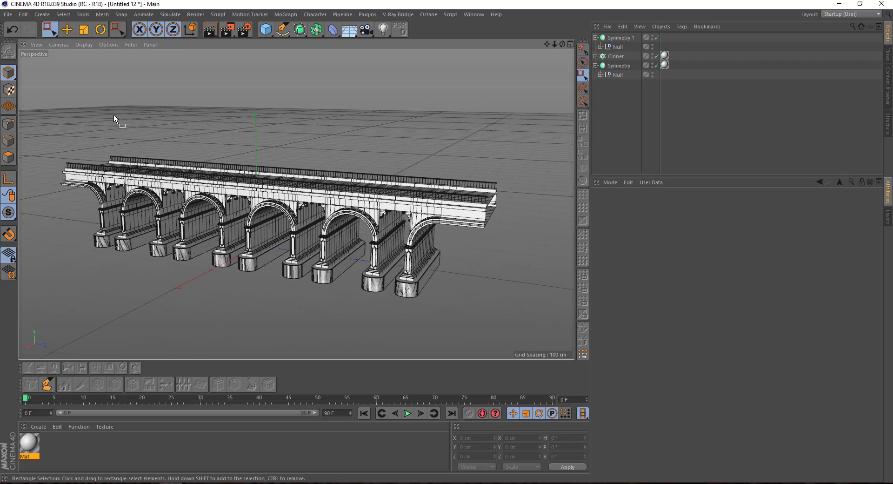
alt+drag(191, 121, 186, 114)
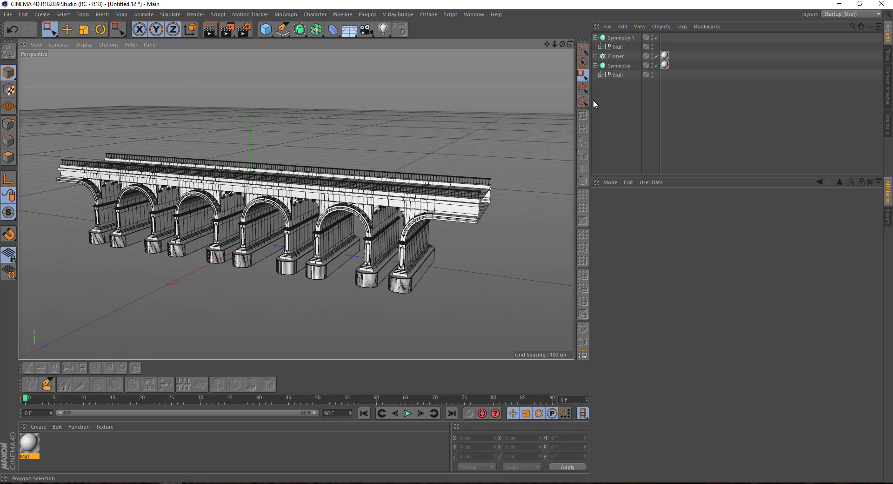